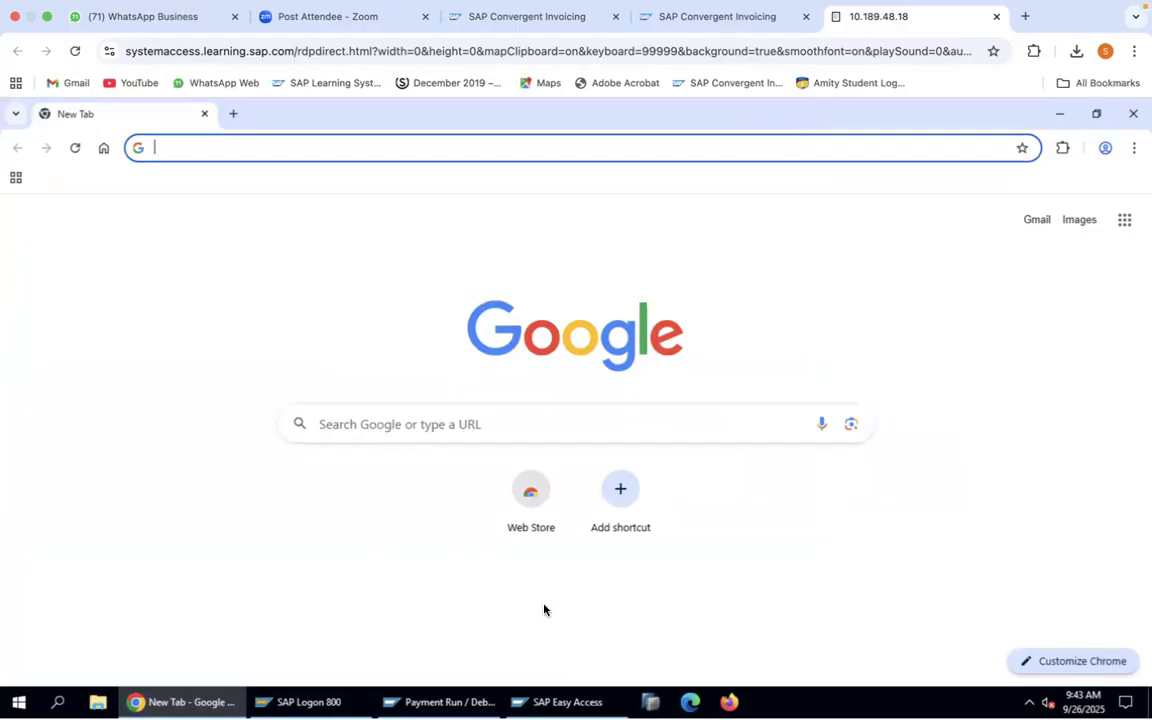
Switch to the SAP Easy Access window and run transaction /n/ui2/flp to open the Fiori launchpad logon page.
click(560, 702)
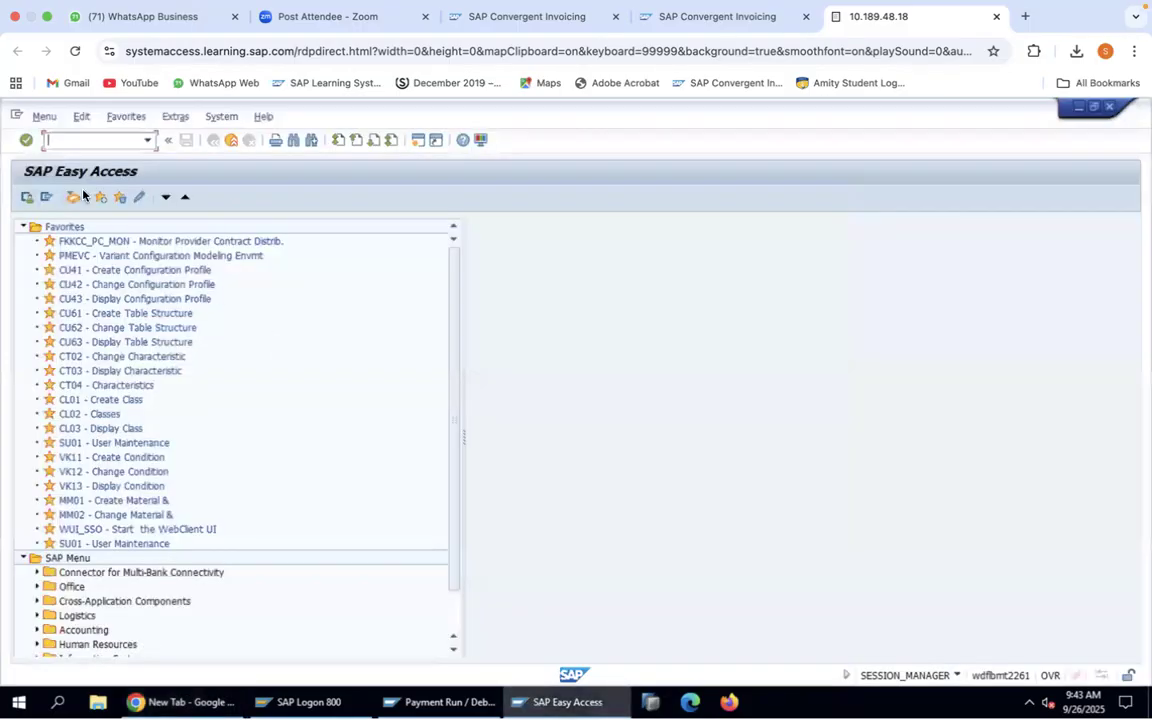
text(/n/ui2/flp)
key(Return)
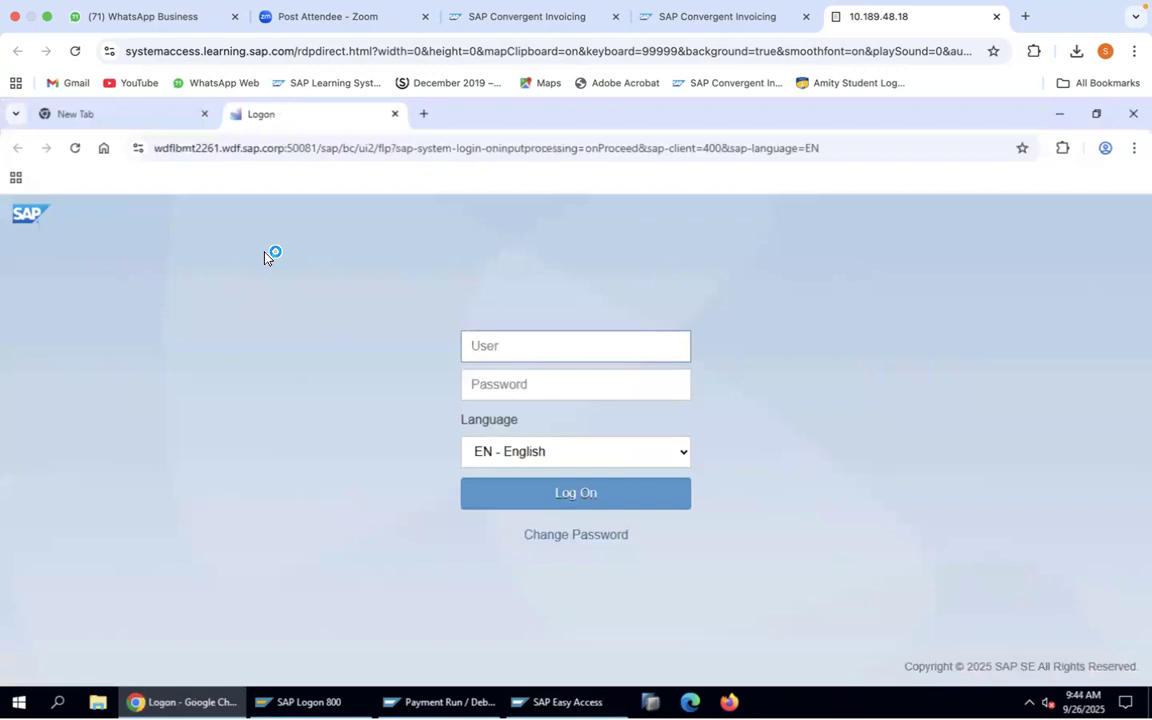
text(BTR)
key(BackSpace)
key(BackSpace)
key(BackSpace)
click(218, 703)
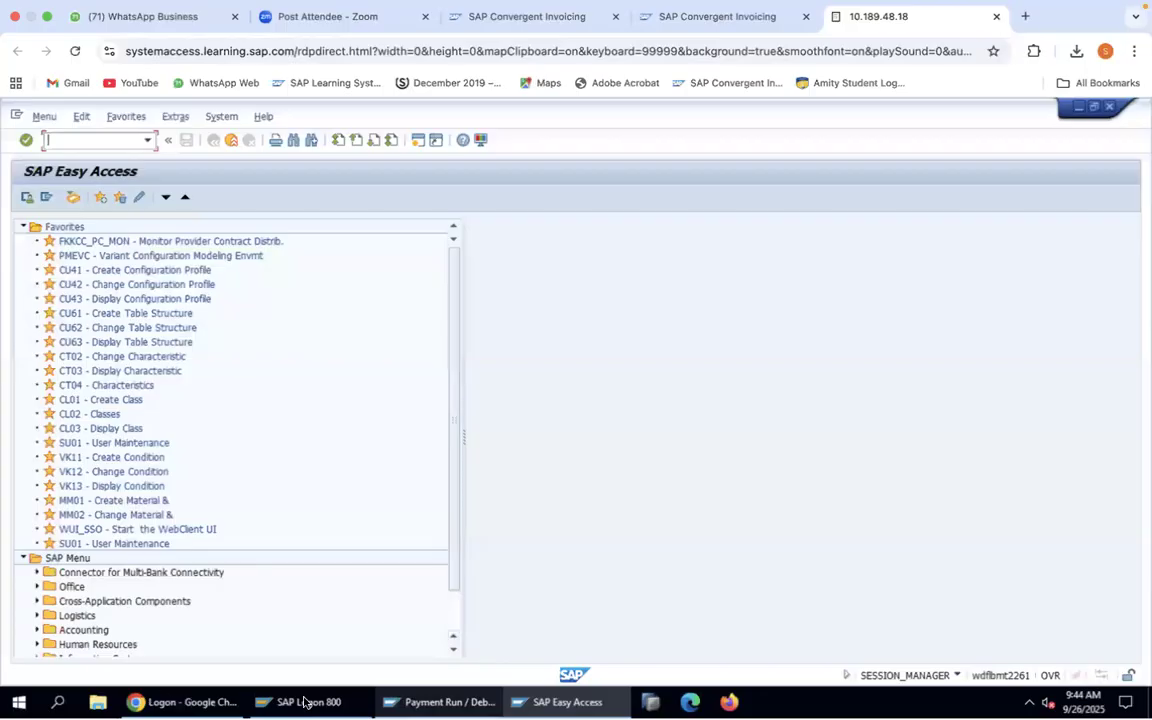
Review the SAP BRIM introduction slide and the Convergent Invoicing system architecture slide in CI-PPT_v4 (1).pdf in Preview.
key(super+Tab)
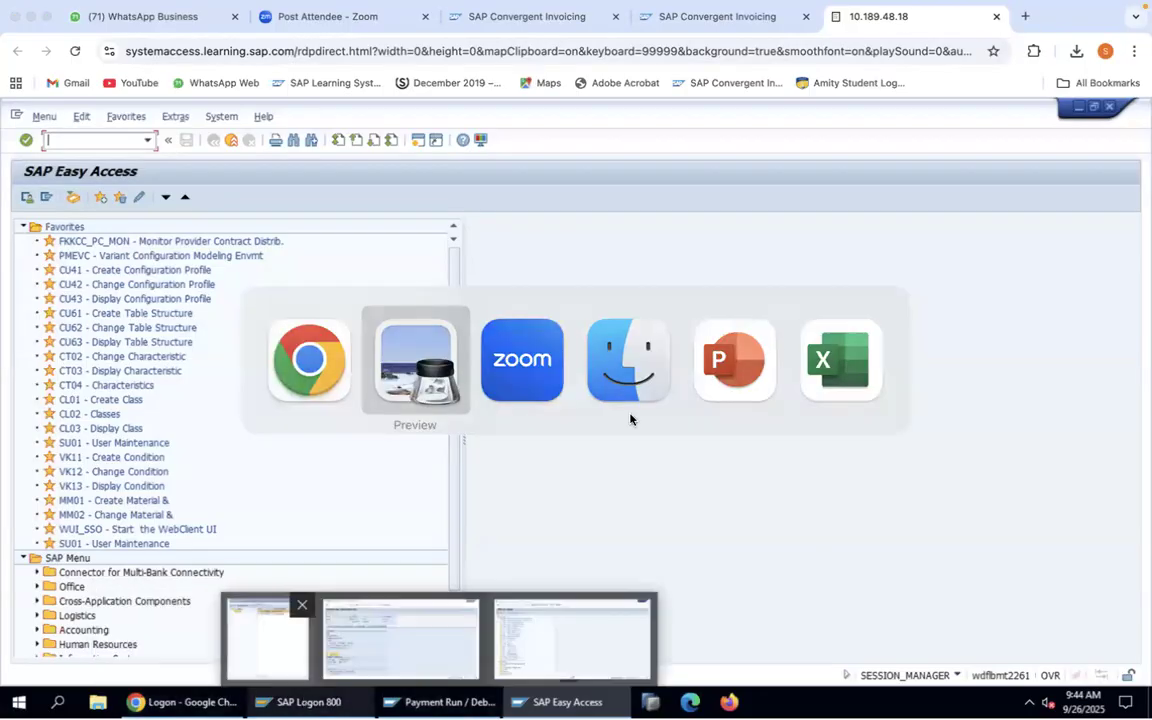
scroll(72, 240, up, 5)
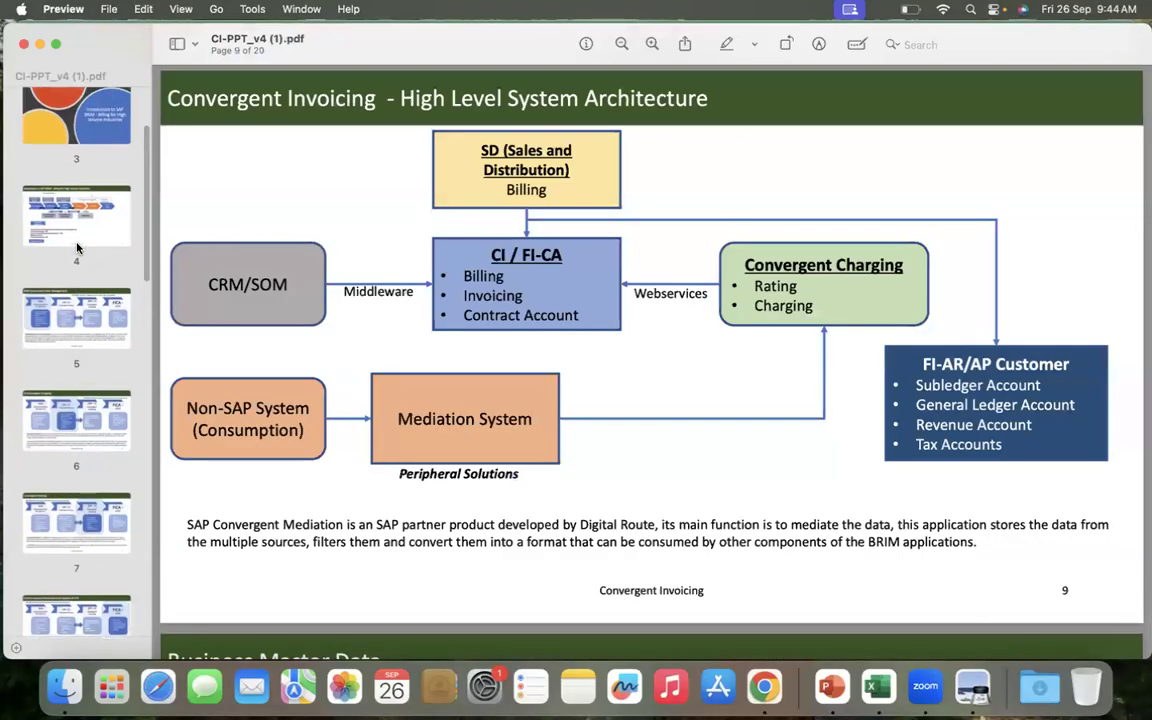
click(77, 270)
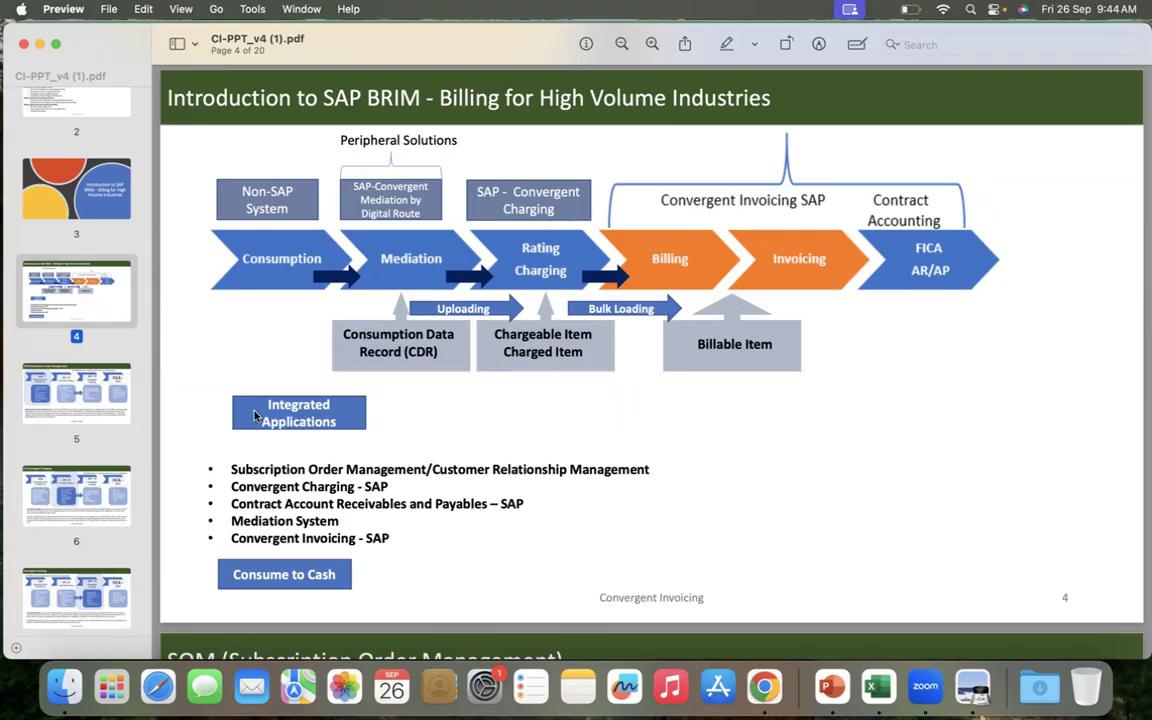
scroll(62, 470, down, 5)
scroll(64, 506, down, 5)
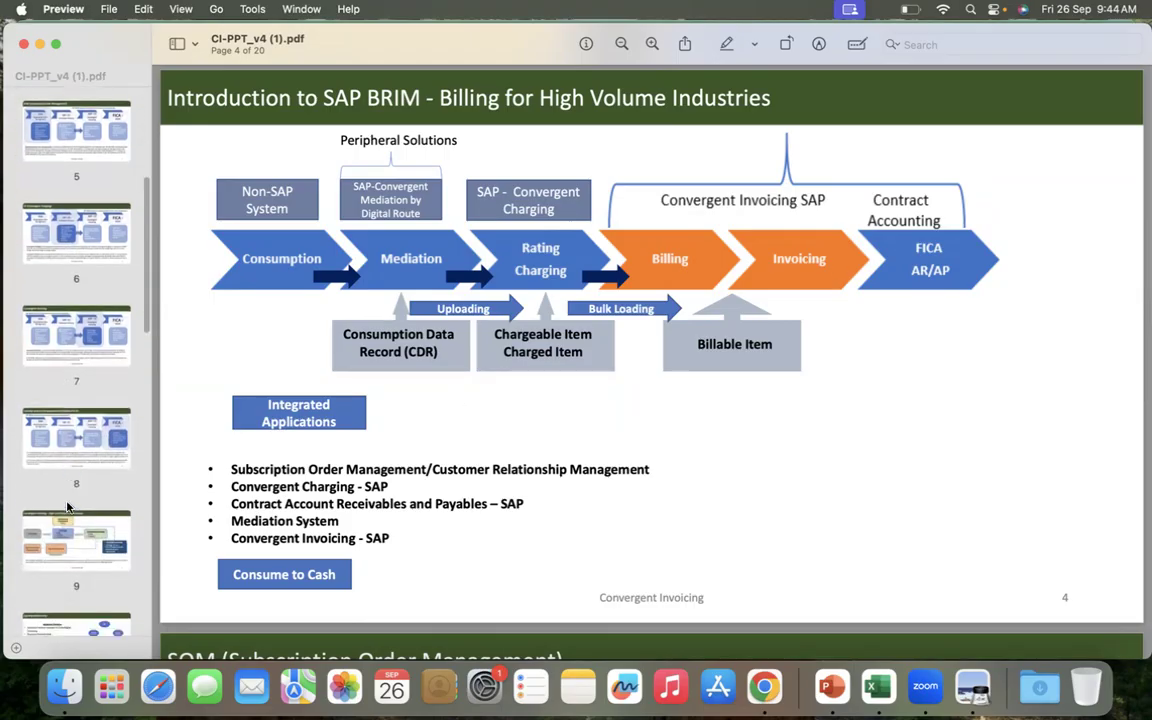
click(72, 494)
key(super+Tab)
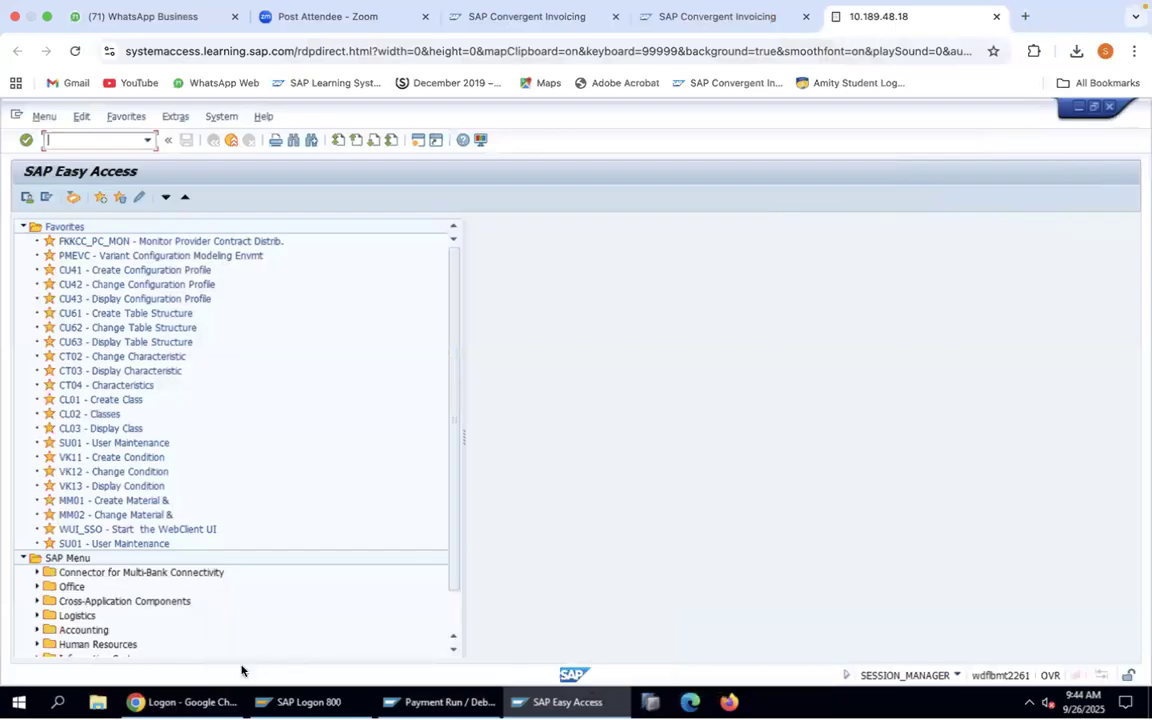
Switch to the launchpad logon page in the remote Chrome window and log on with the user ID and password.
click(182, 702)
text(B)
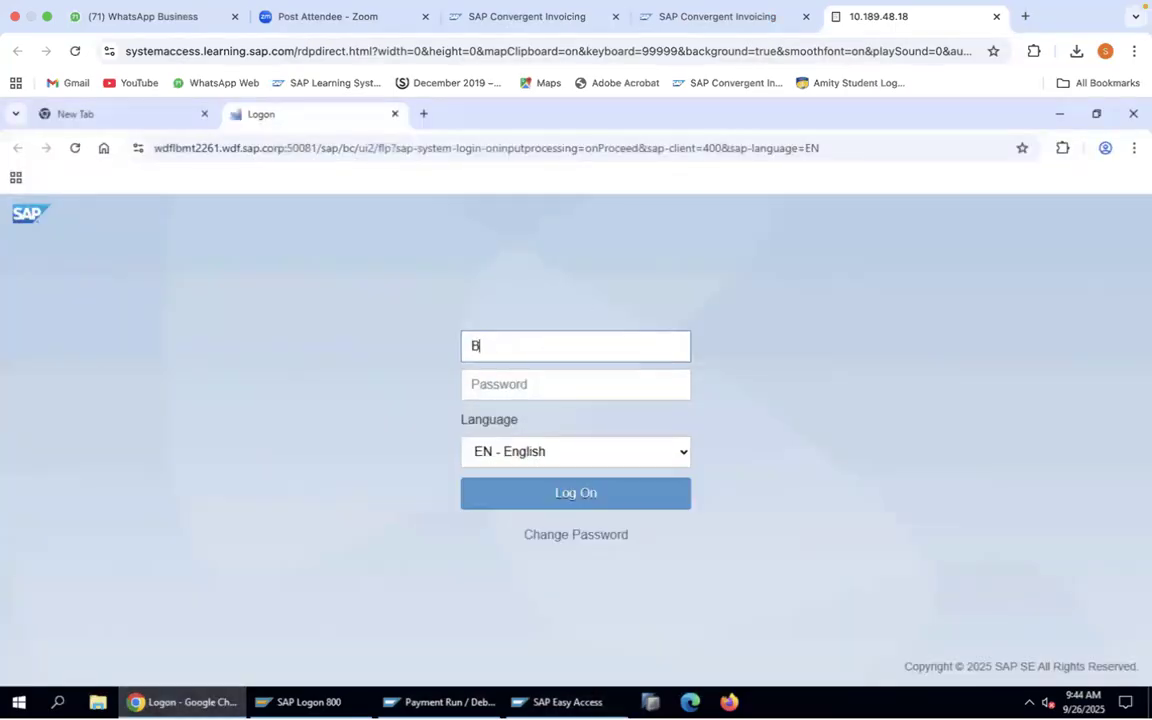
text(R245)
key(BackSpace)
key(BackSpace)
key(BackSpace)
key(BackSpace)
key(BackSpace)
text(BR234-17)
key(Tab)
text(********)
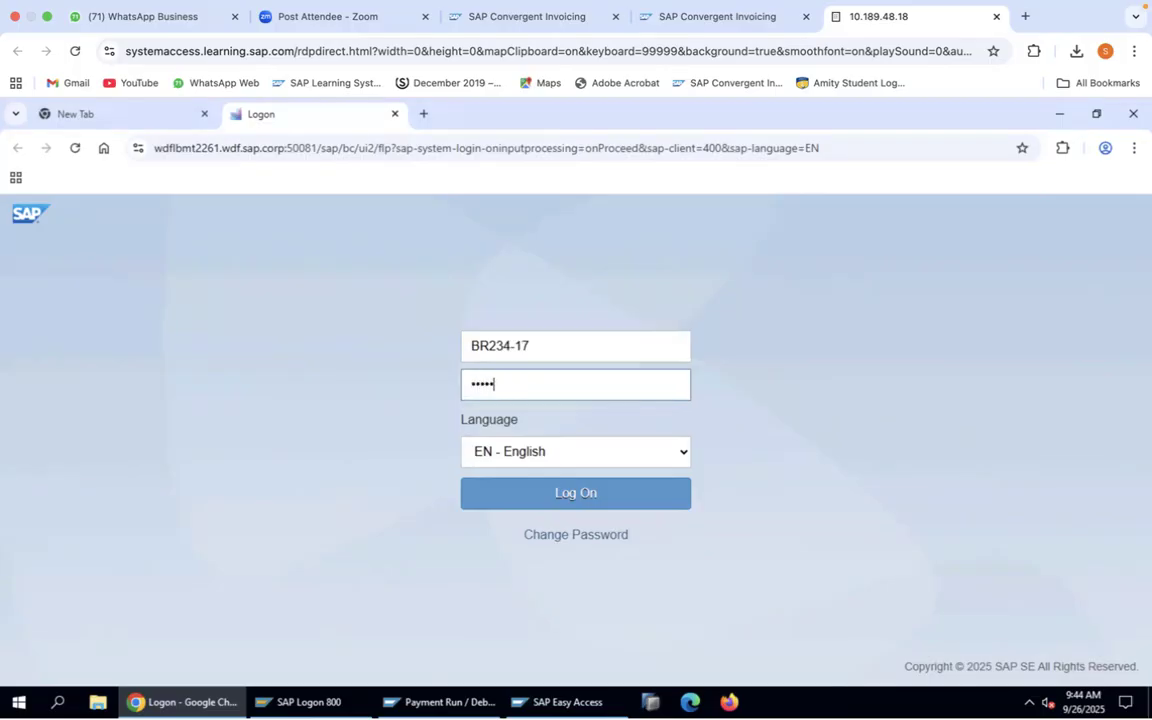
key(Return)
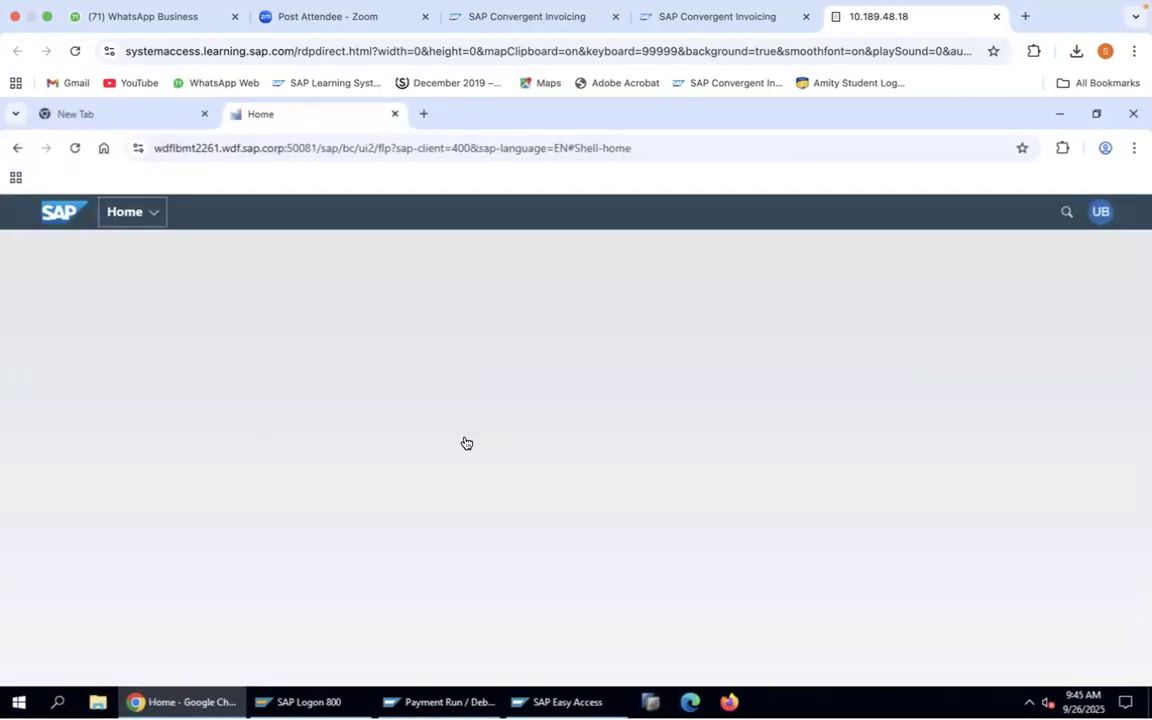
Look at the billing process overview on page 4 of CI-PPT_v4 (1).pdf in Preview, and return to the remote session.
key(super+Tab)
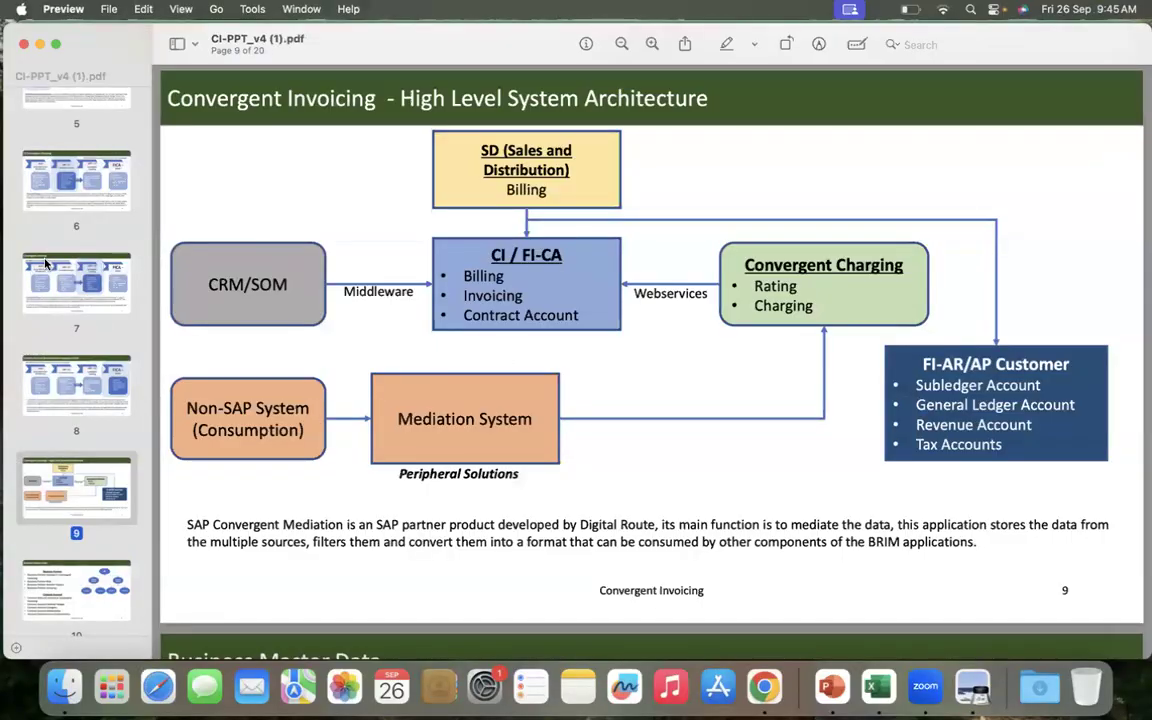
scroll(93, 218, up, 10)
click(90, 177)
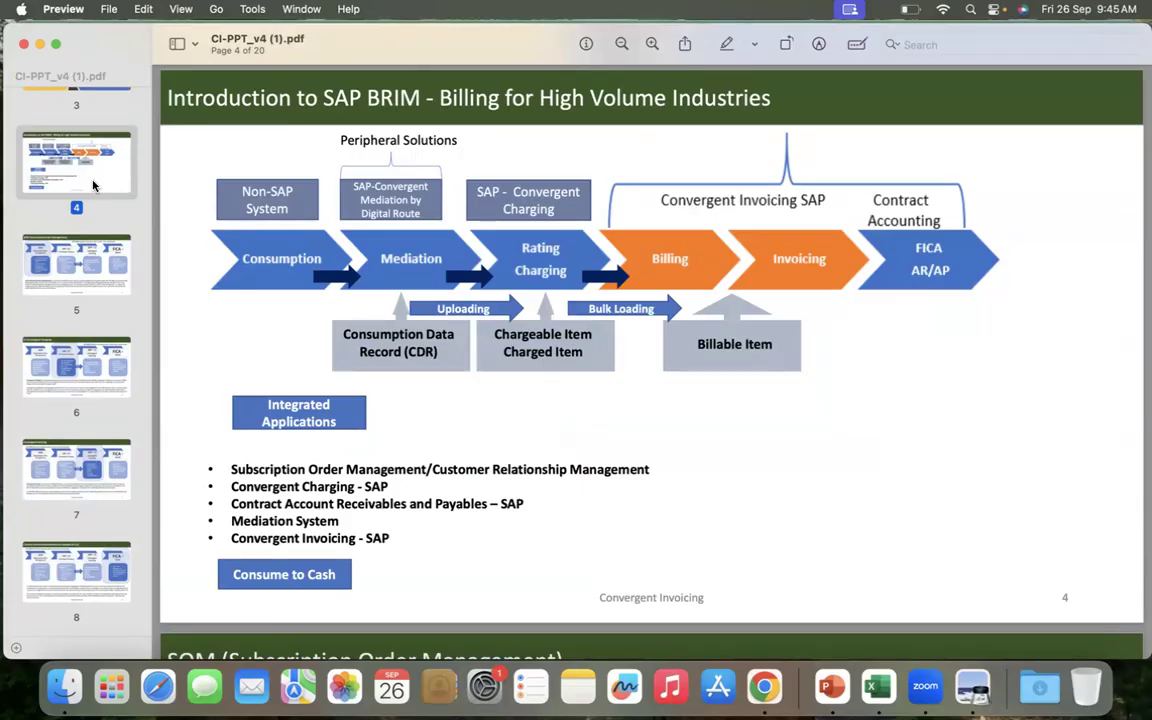
scroll(98, 360, down, 3)
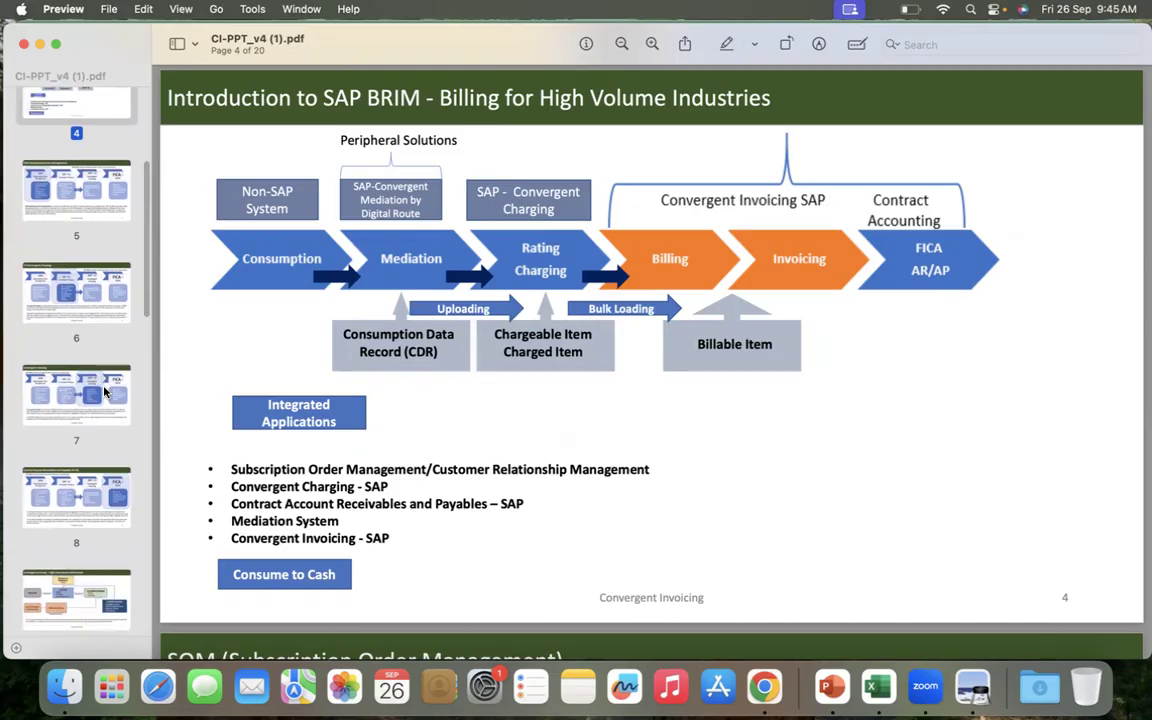
key(super+Tab)
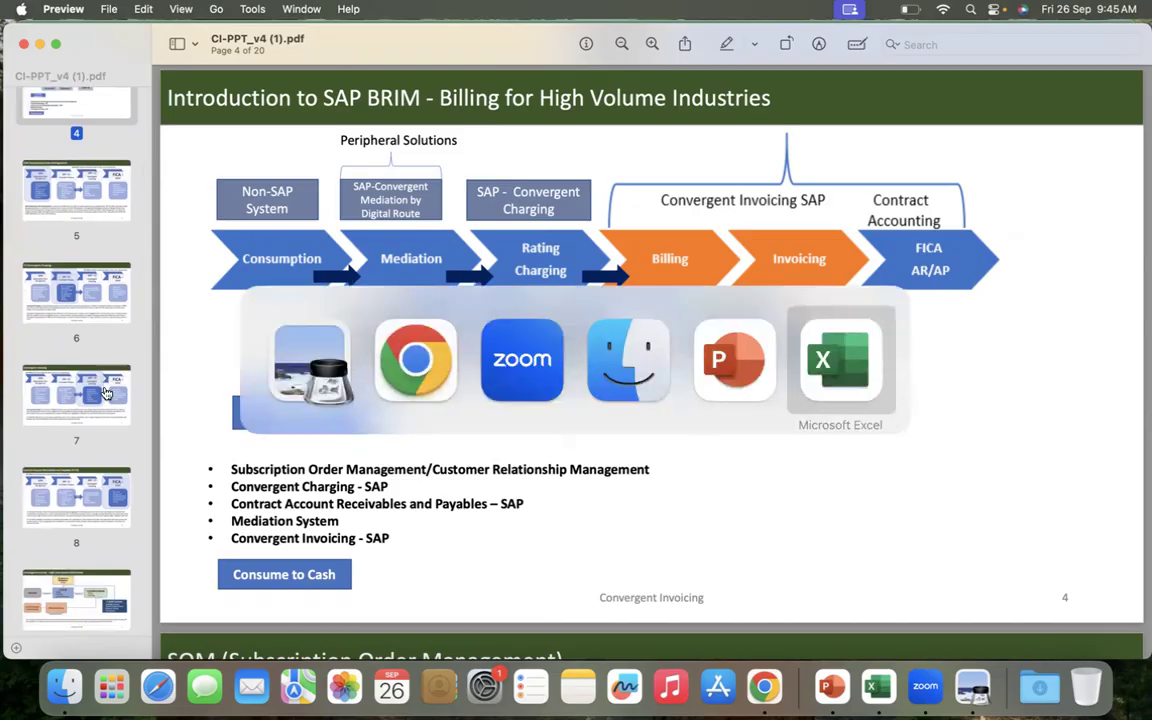
key(super+Tab)
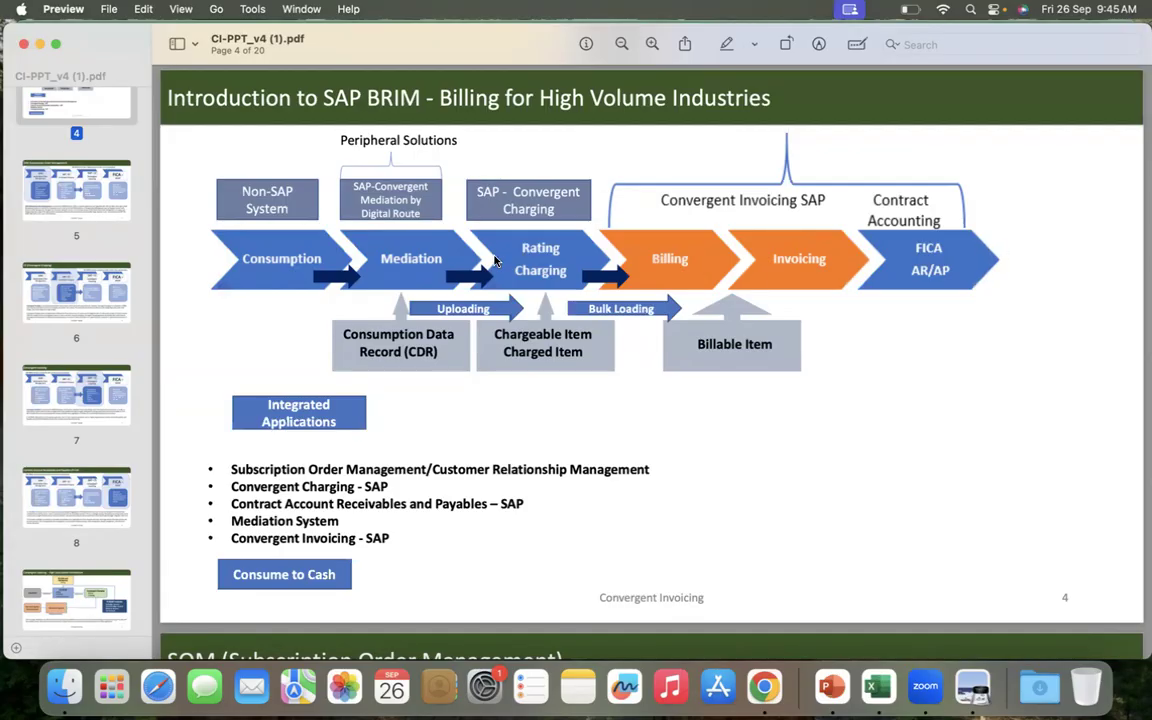
key(super+Tab)
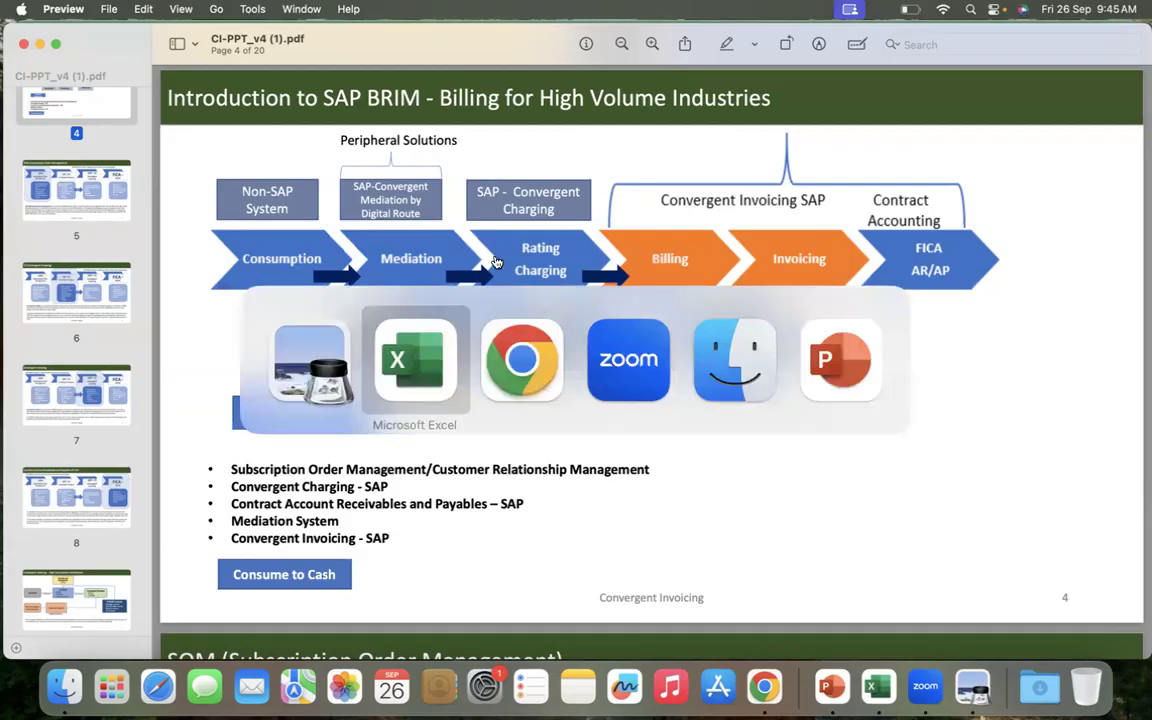
key(super+Tab)
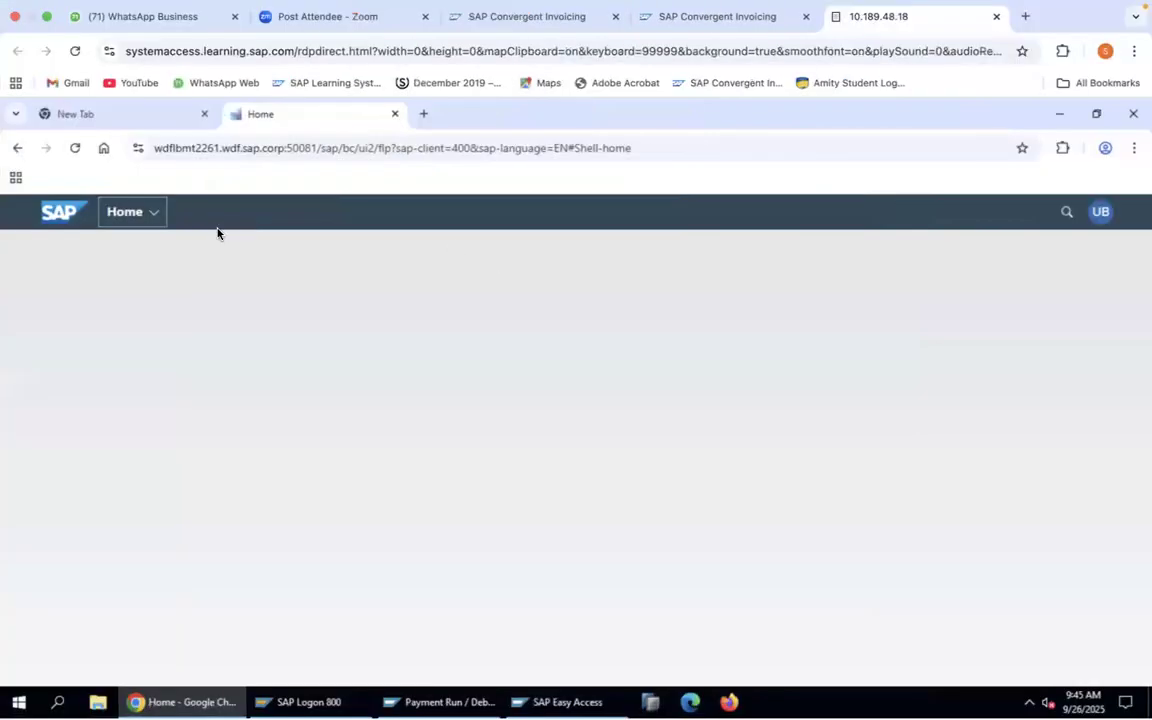
Copy the Fiori launchpad's web address from Chrome, open Firefox in the remote session and accept its welcome terms.
click(67, 232)
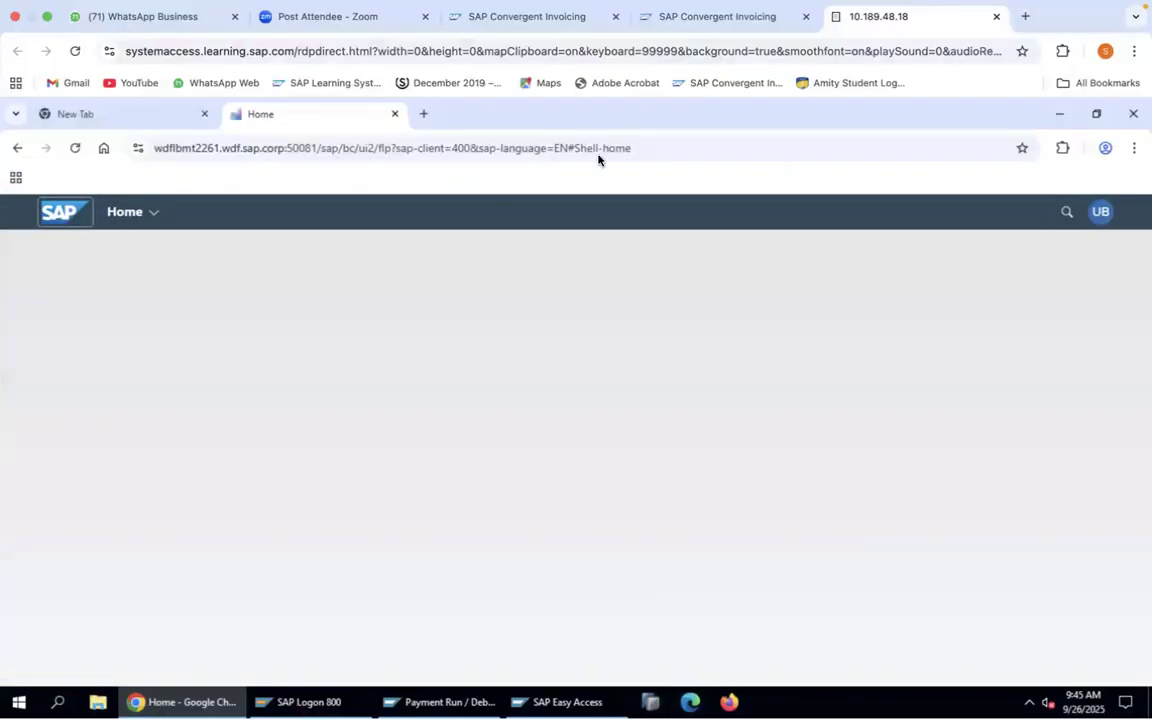
click(638, 153)
key(ctrl+c)
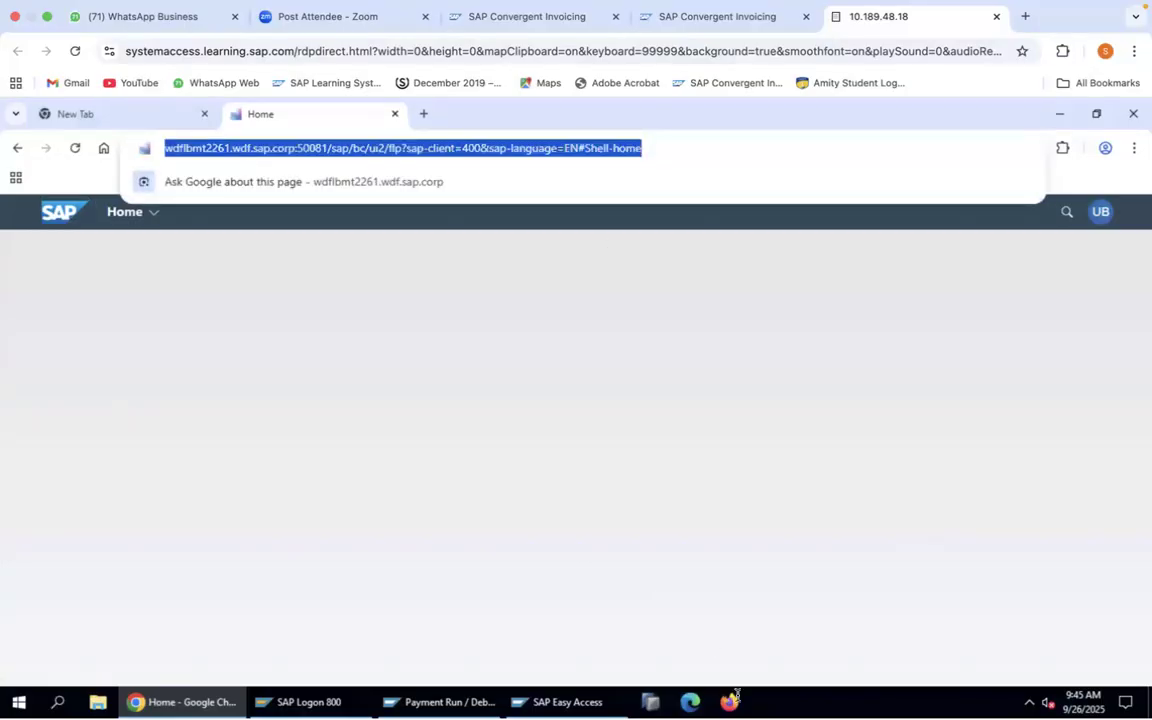
click(729, 702)
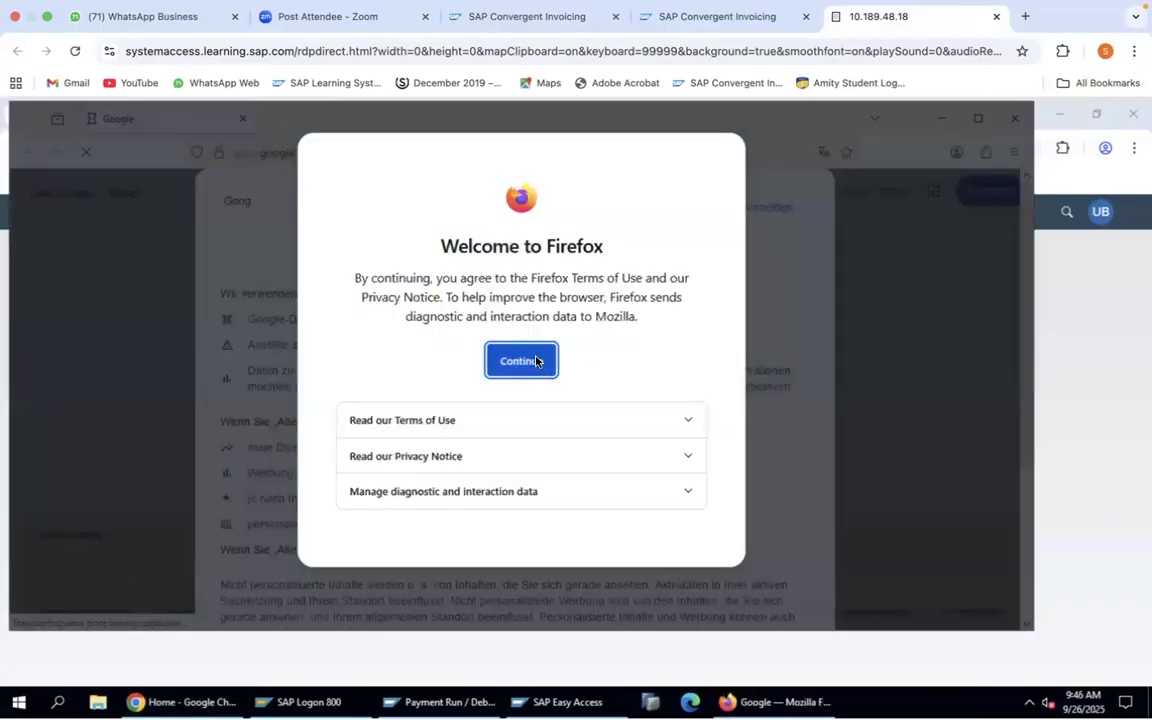
click(536, 361)
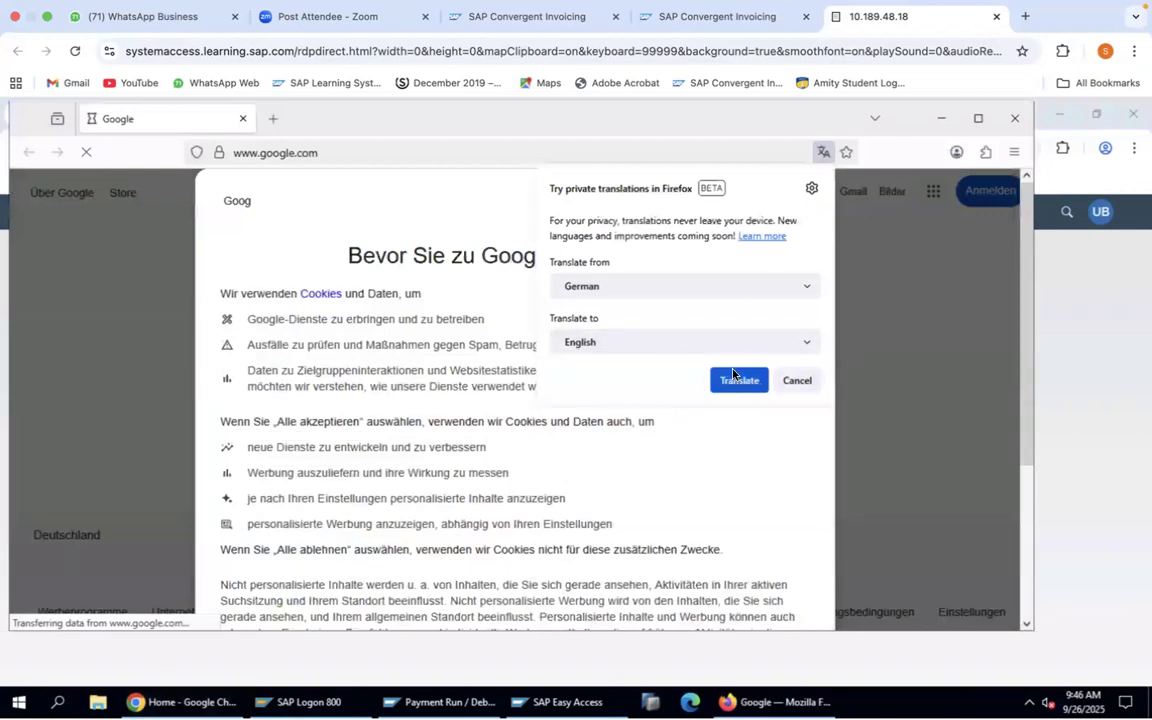
click(669, 345)
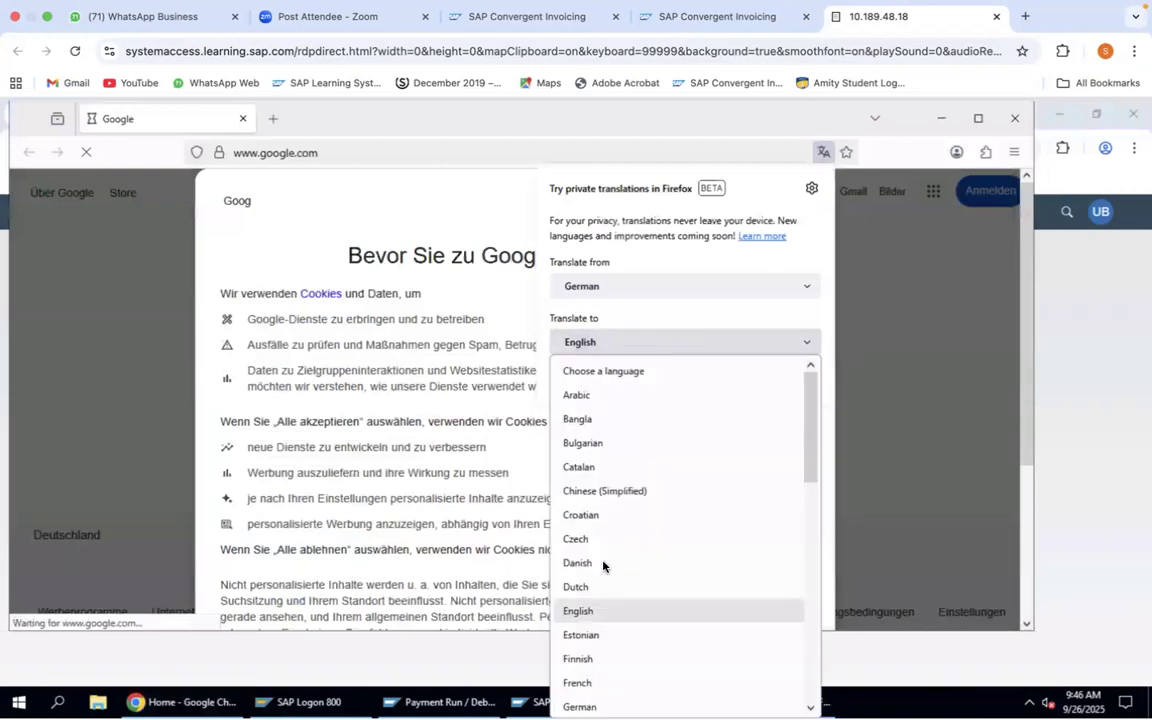
click(589, 611)
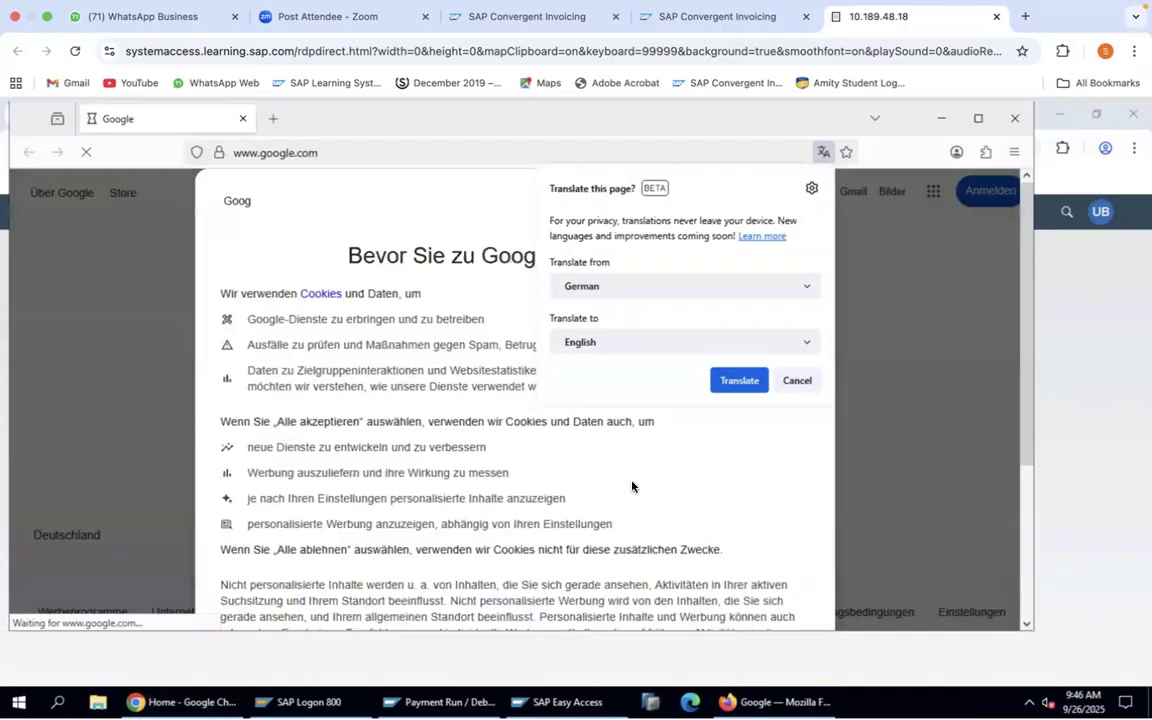
scroll(631, 486, down, 5)
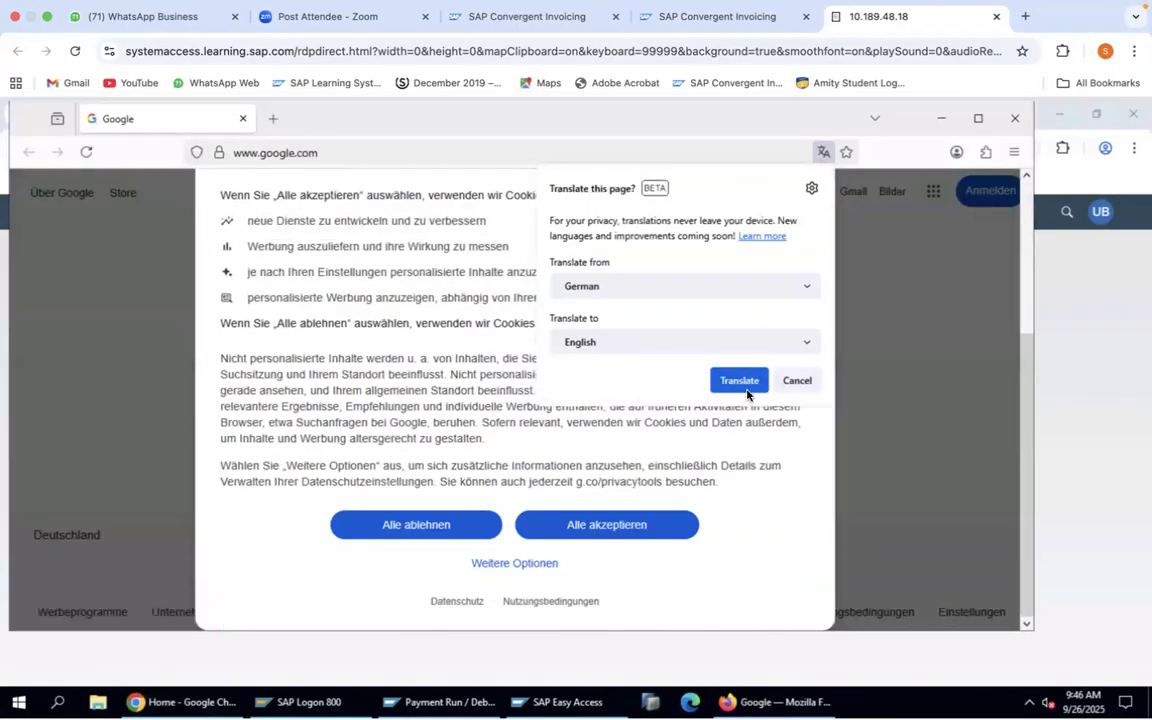
click(806, 288)
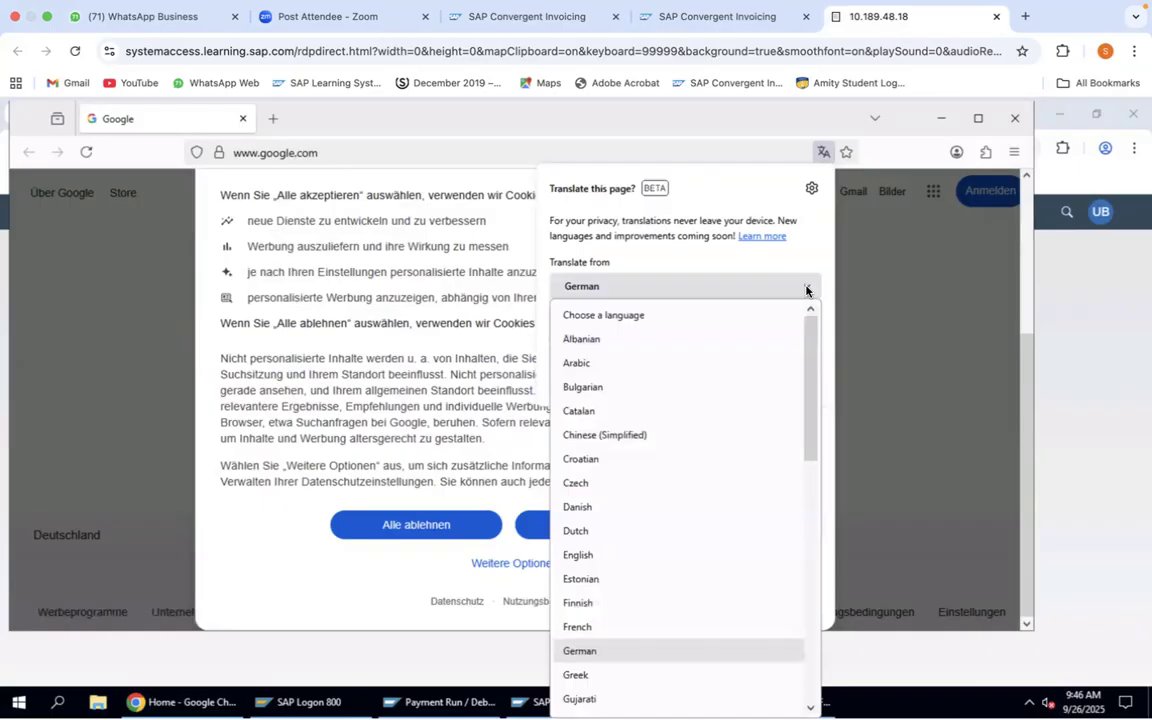
click(606, 554)
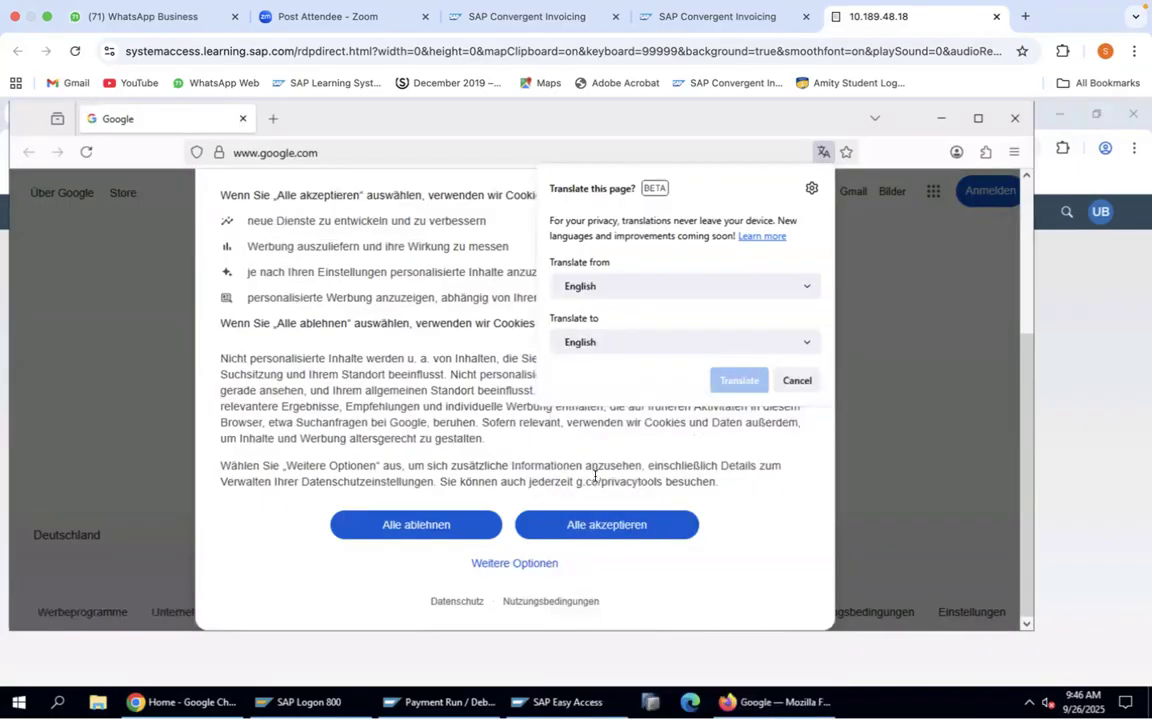
click(797, 381)
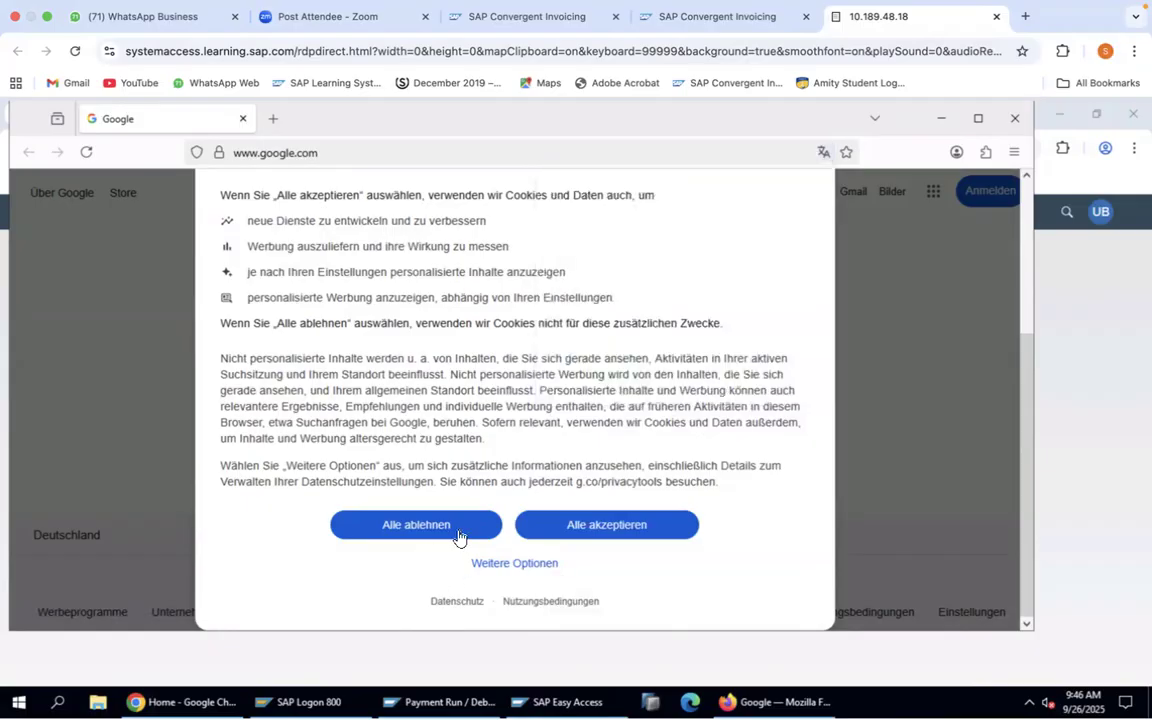
Reject all Google cookies and show the Google page in English in a maximized Firefox window.
click(416, 525)
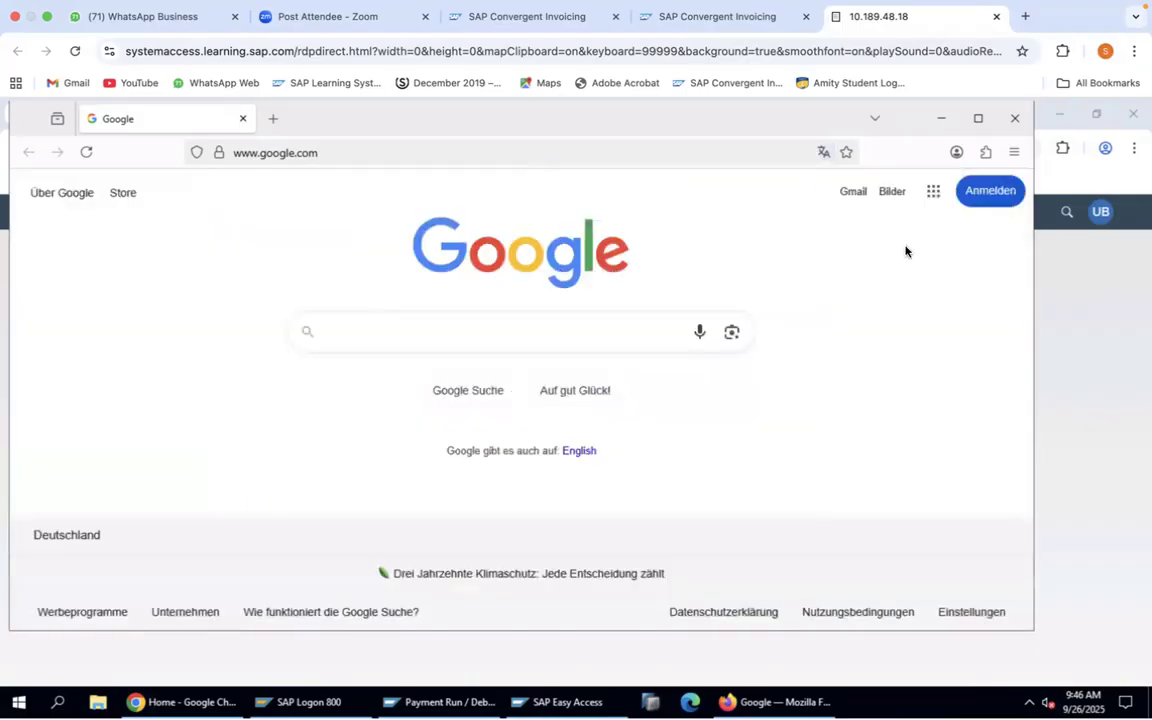
click(585, 455)
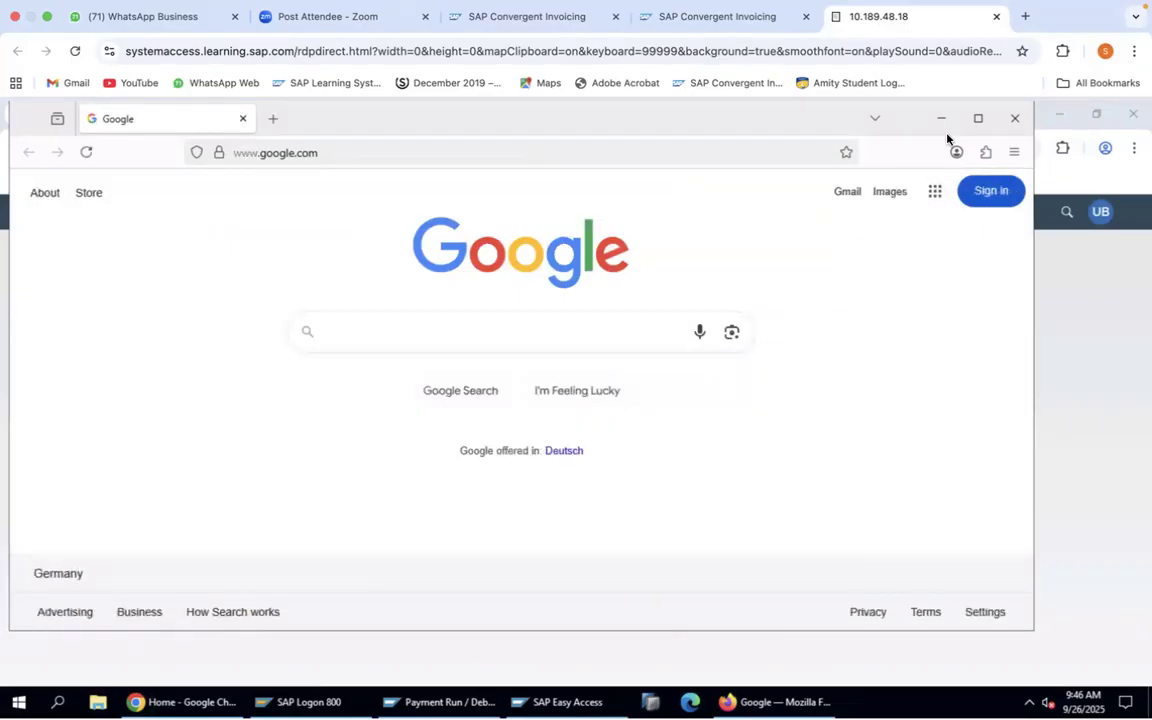
click(979, 119)
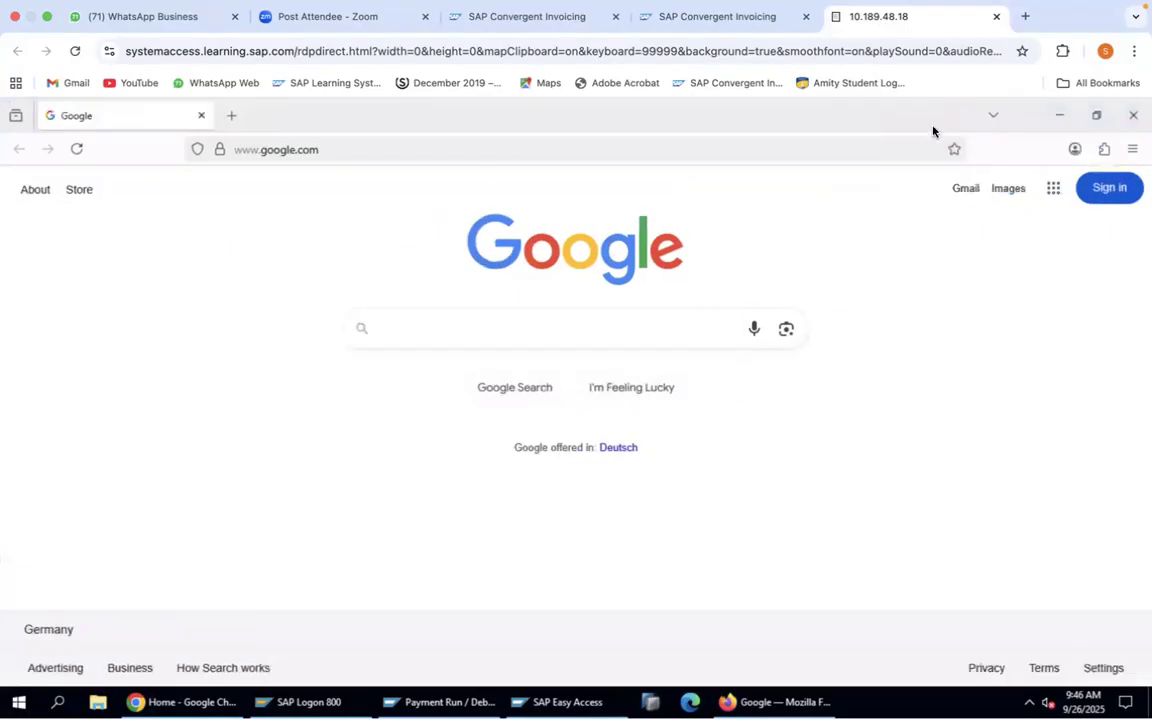
Open the copied Fiori launchpad address in Firefox in place of the Google page.
click(382, 147)
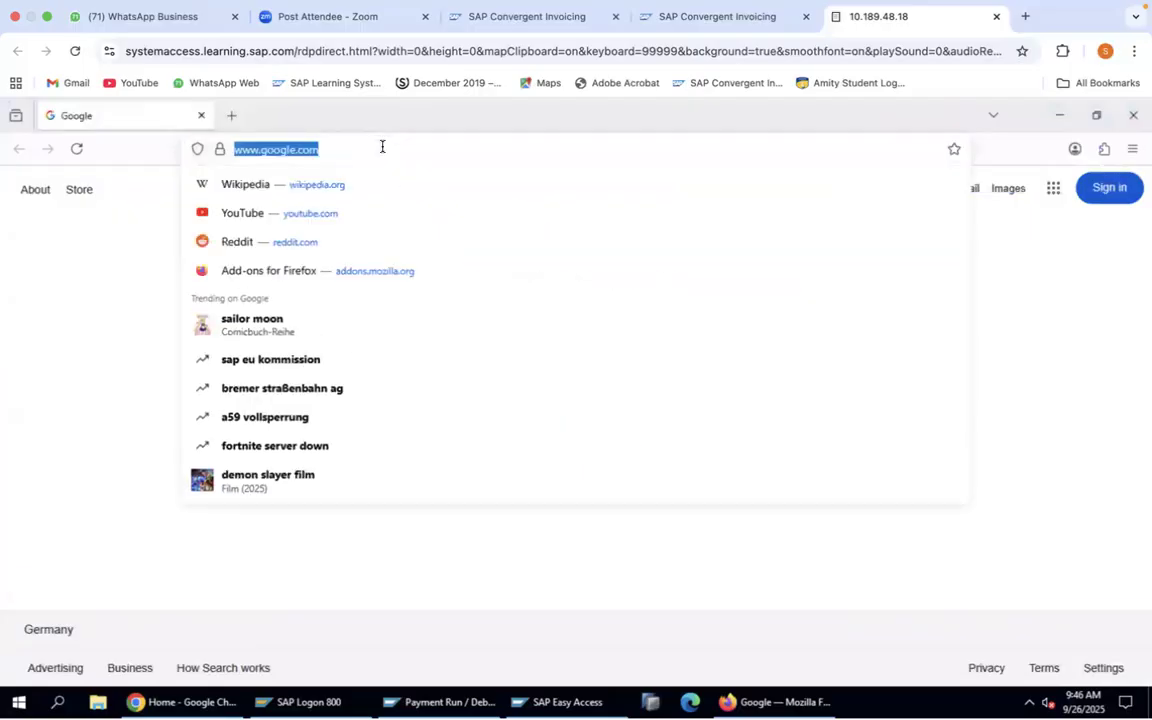
key(ctrl+v)
key(Return)
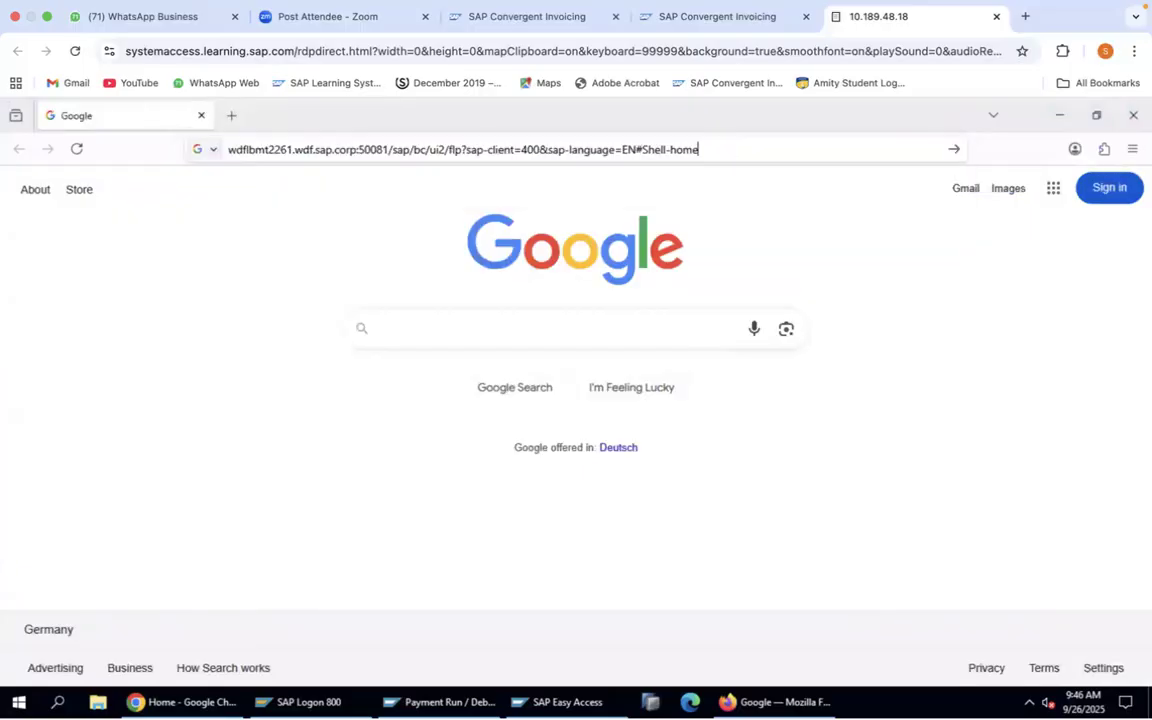
Log on to the Fiori launchpad in Firefox with another user ID and its password, keeping the language EN - English.
text(BR2)
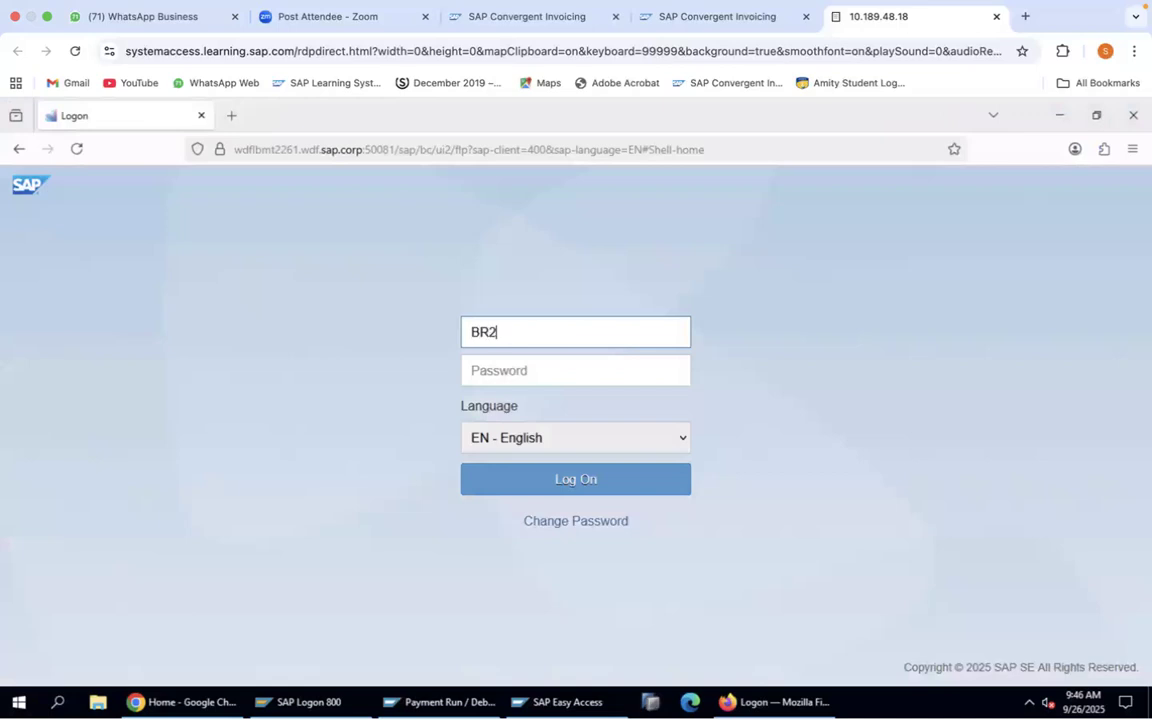
text(34-02)
click(470, 370)
text(•••••••••)
key(Return)
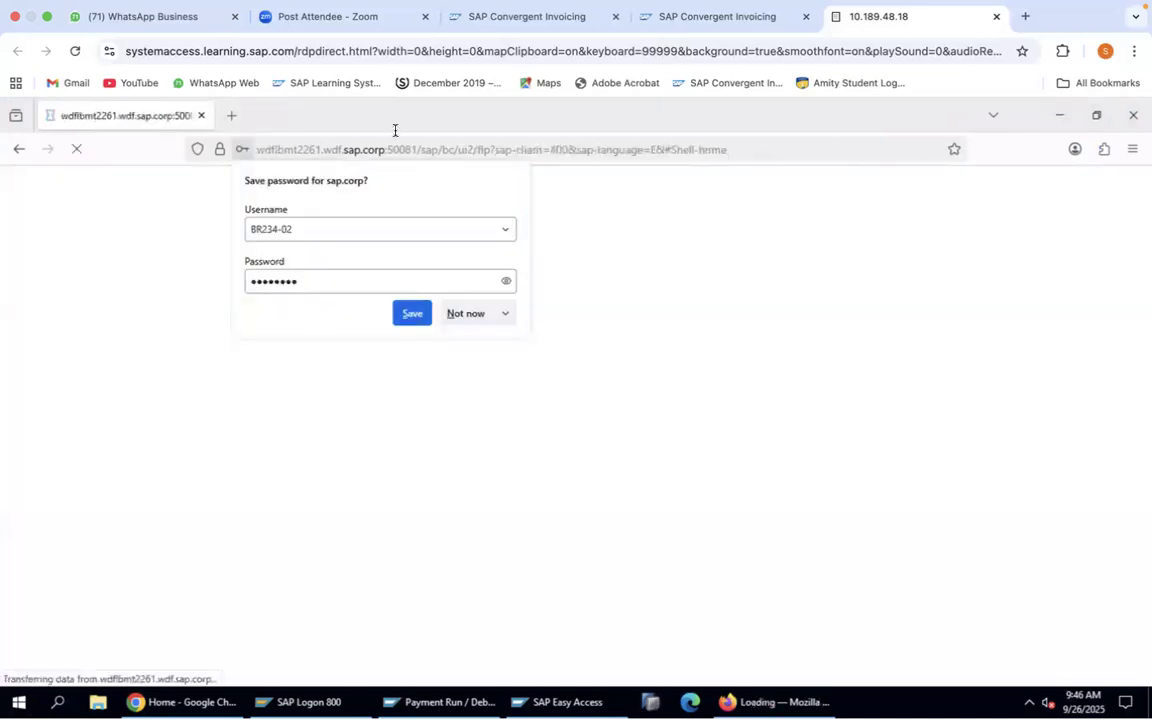
Save the launchpad logon in Firefox and sign out of the Fiori launchpad in Chrome.
click(413, 312)
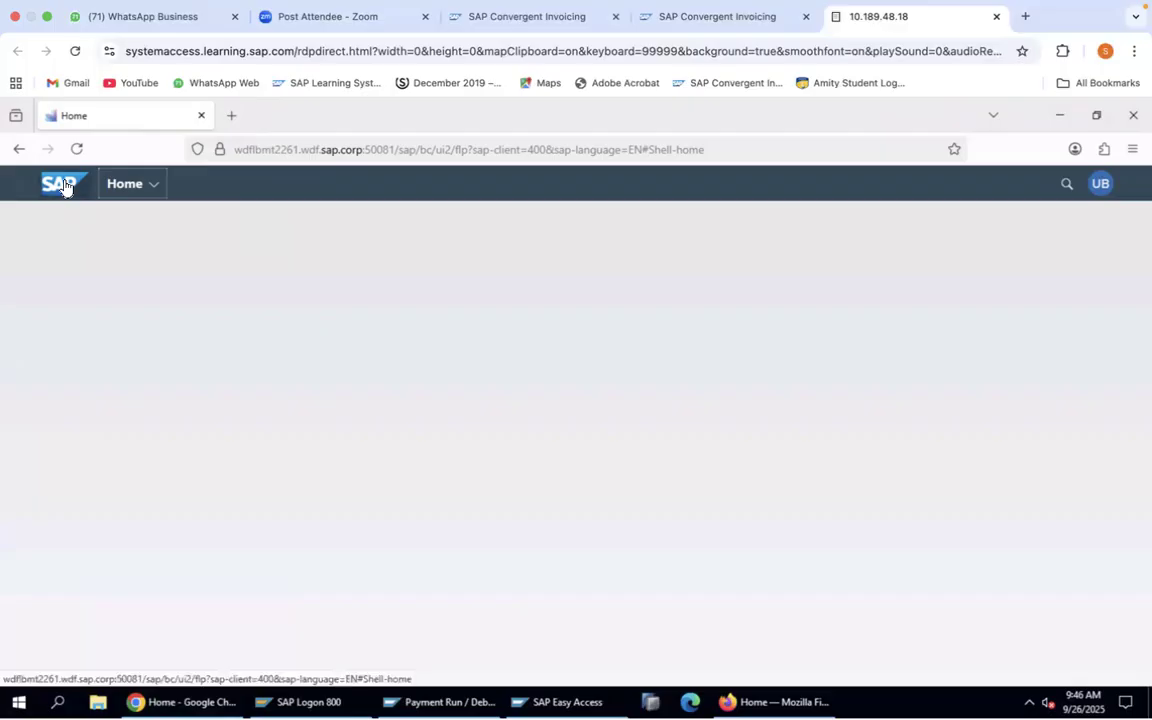
click(205, 689)
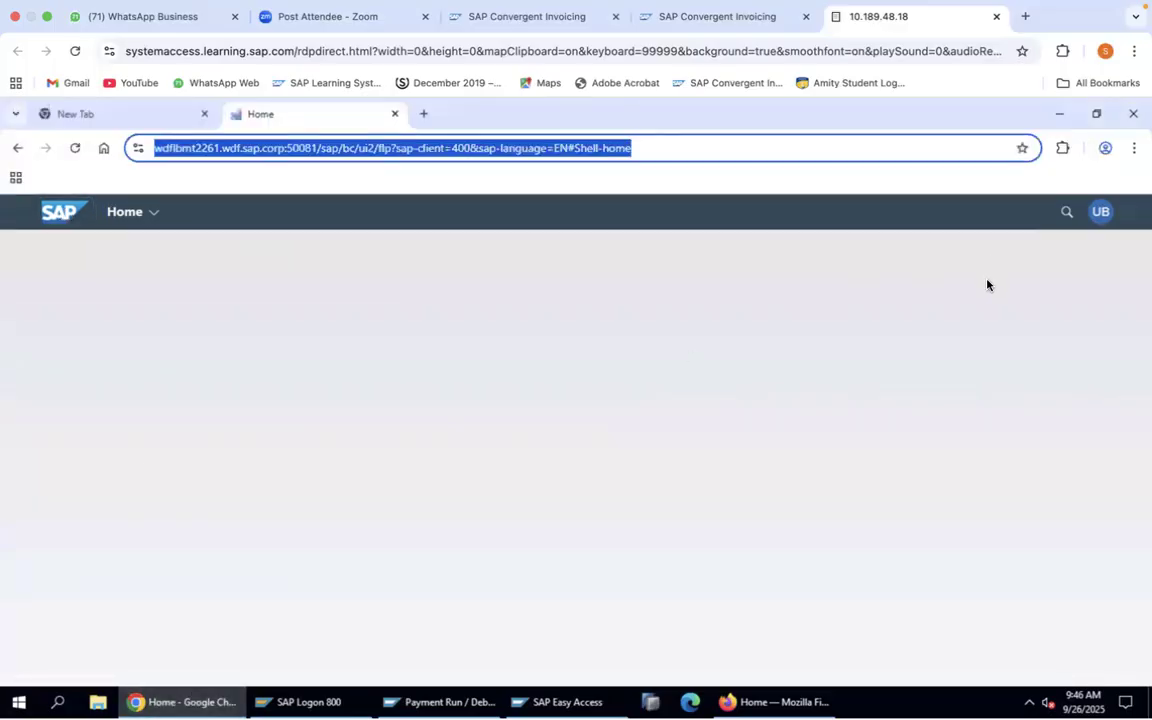
click(1101, 220)
click(1055, 439)
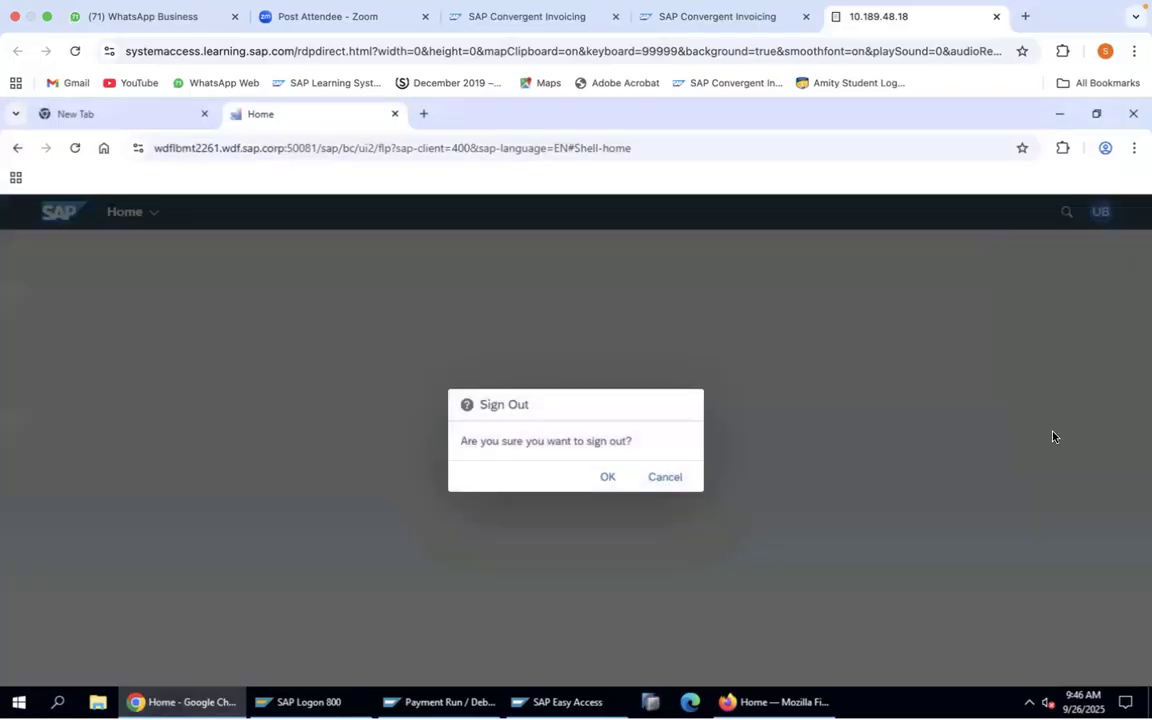
click(605, 479)
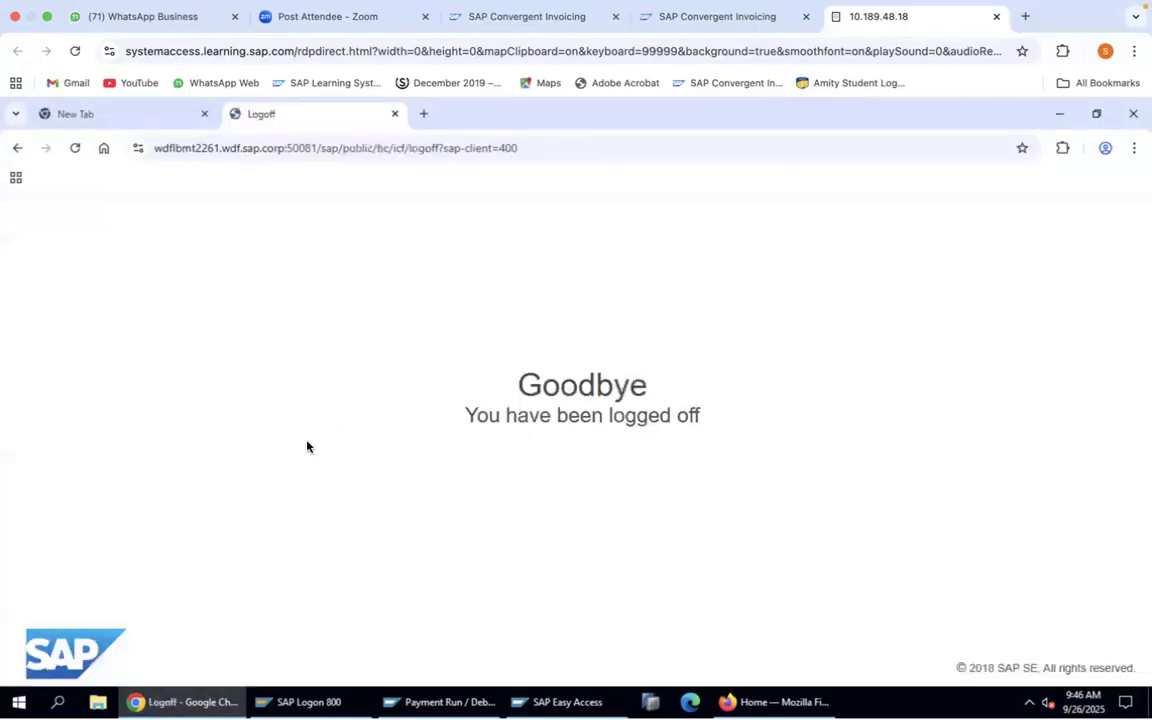
Close both remaining Chrome pages in the remote session and return to the Fiori launchpad in Firefox.
click(395, 117)
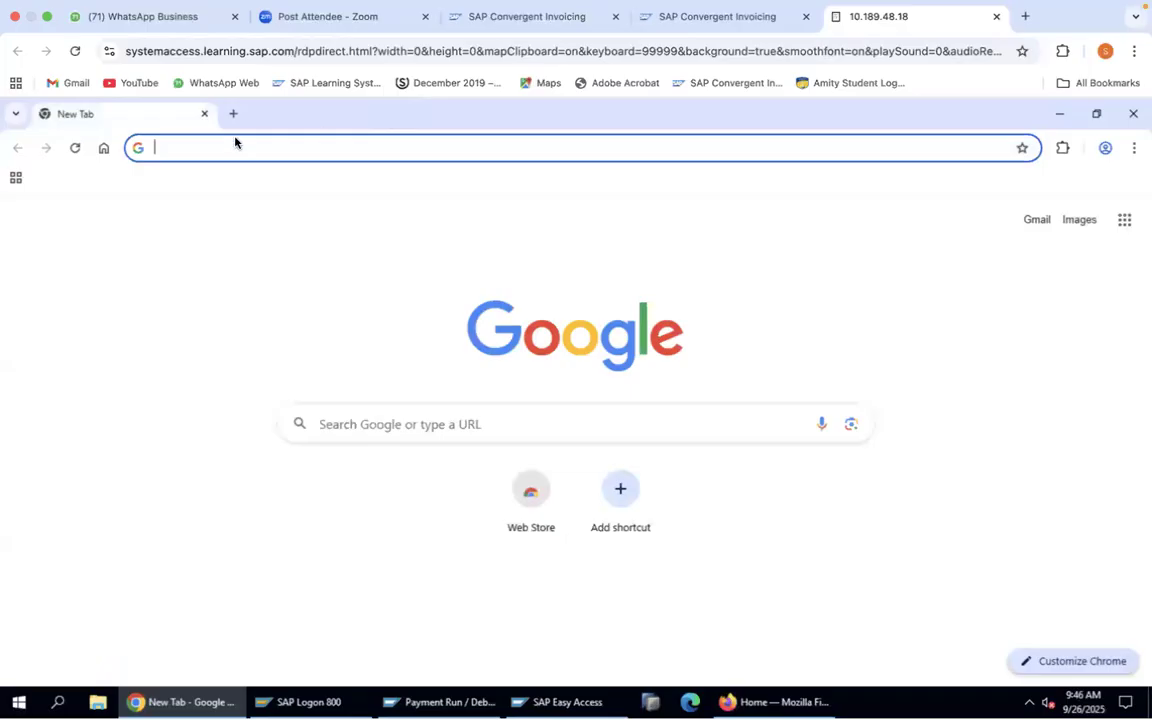
click(205, 114)
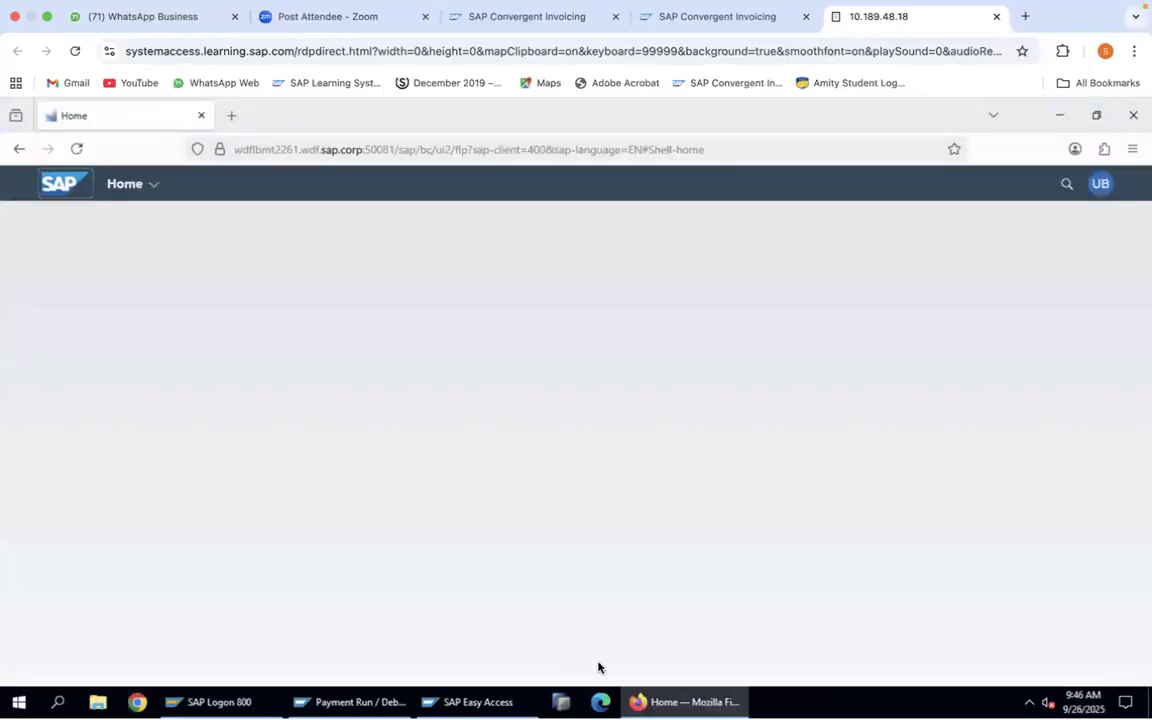
click(661, 700)
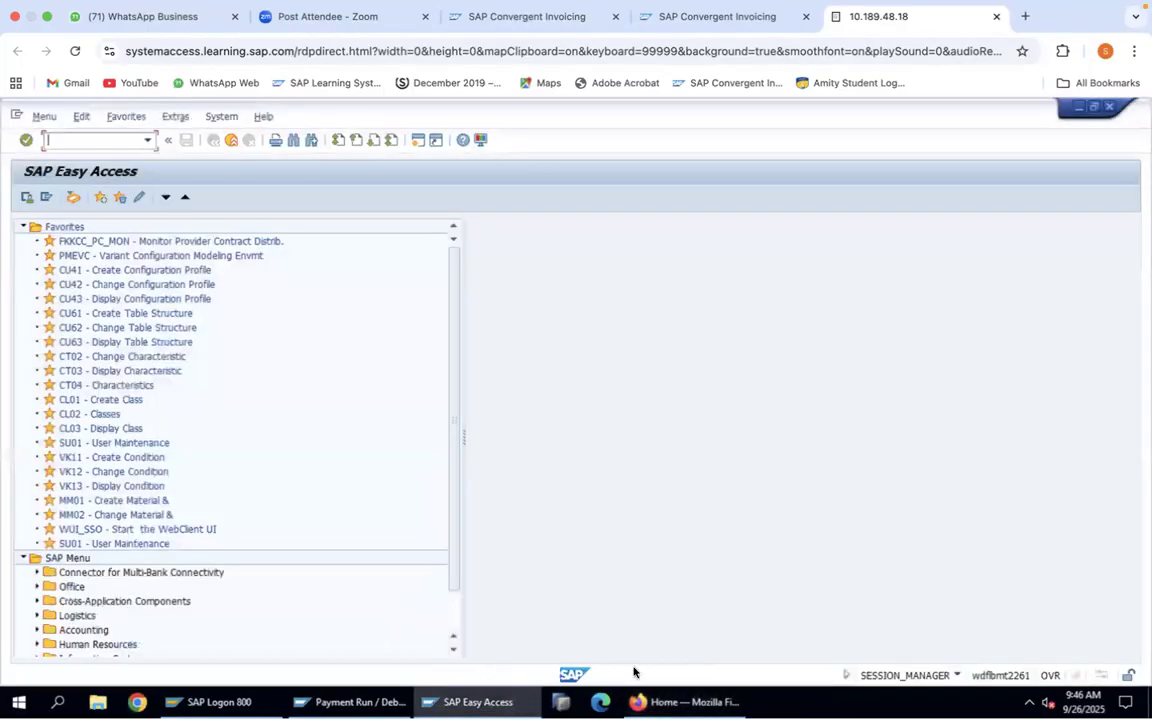
click(656, 700)
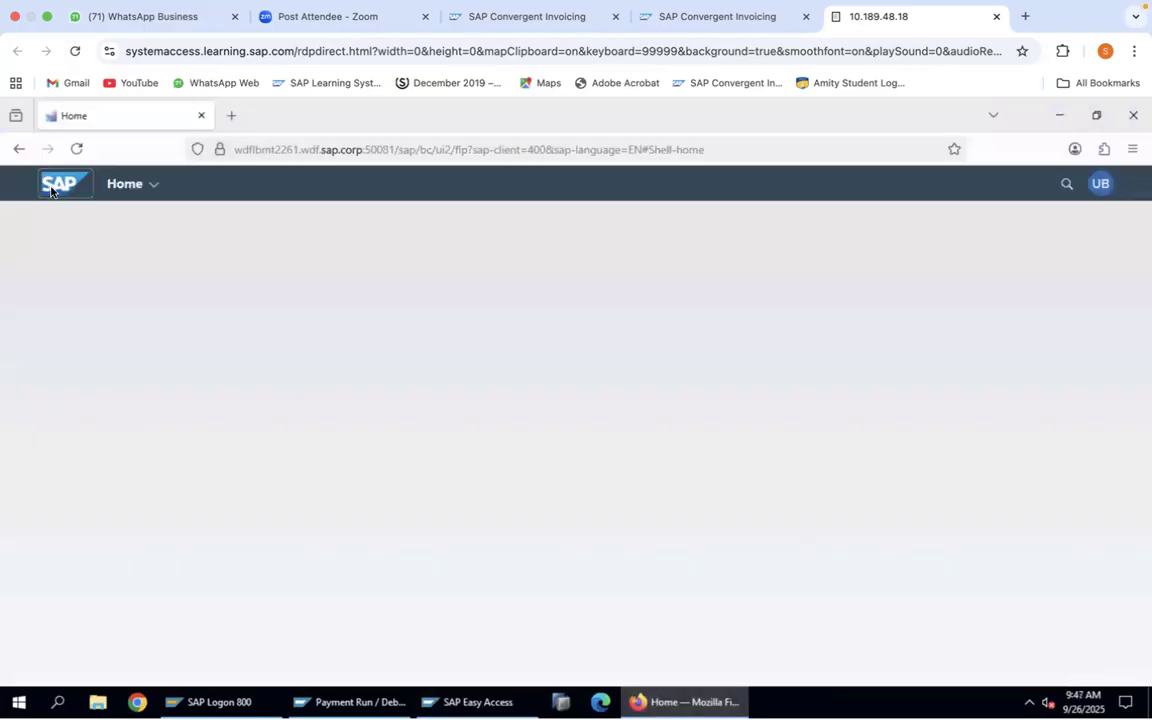
Set the launchpad page's zoom to 80% and check the All My Apps list before returning to the home page.
click(1131, 150)
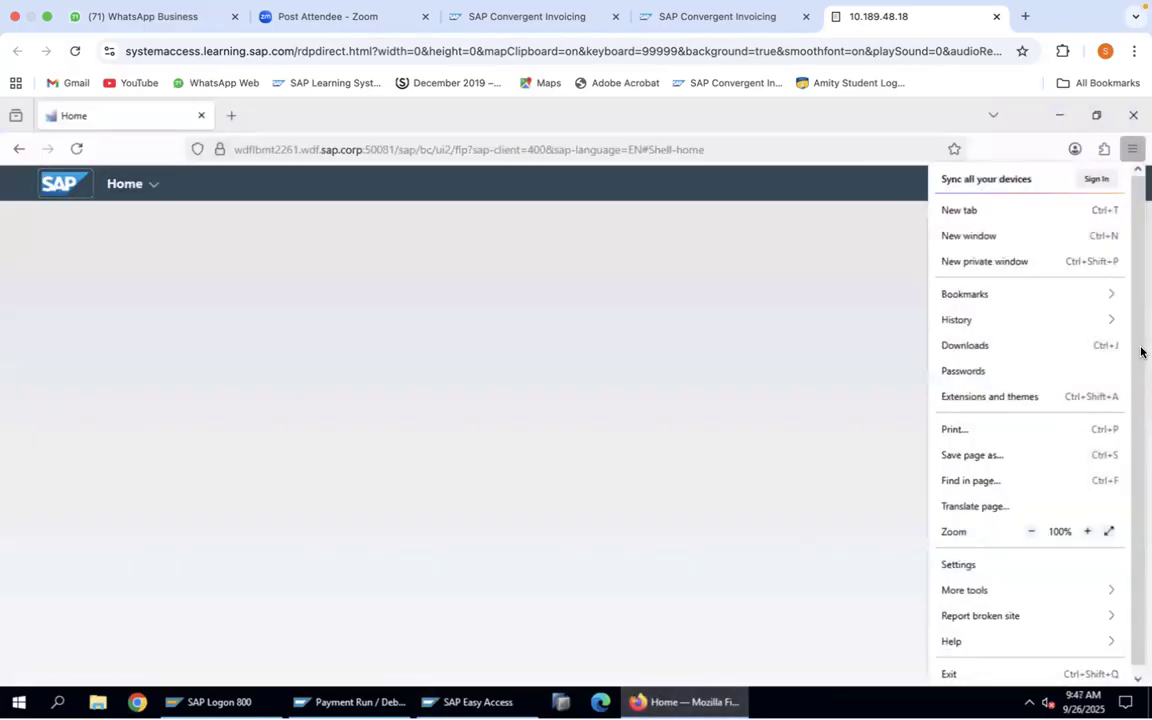
click(1031, 532)
click(1031, 532)
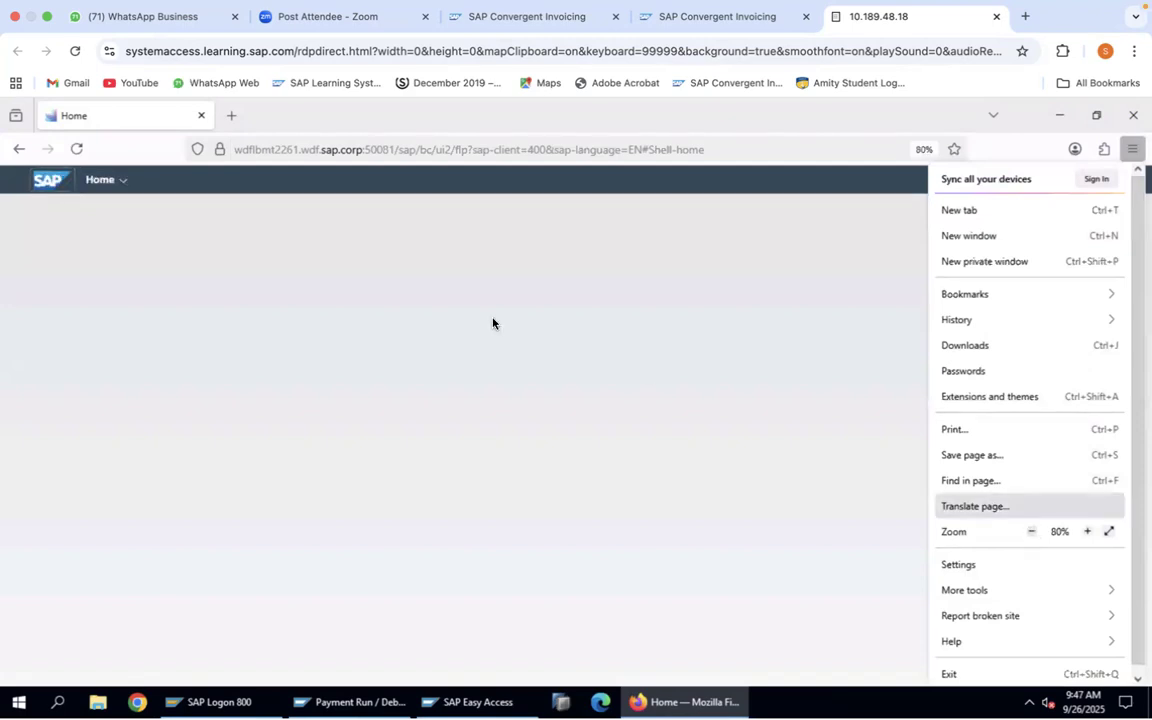
click(183, 229)
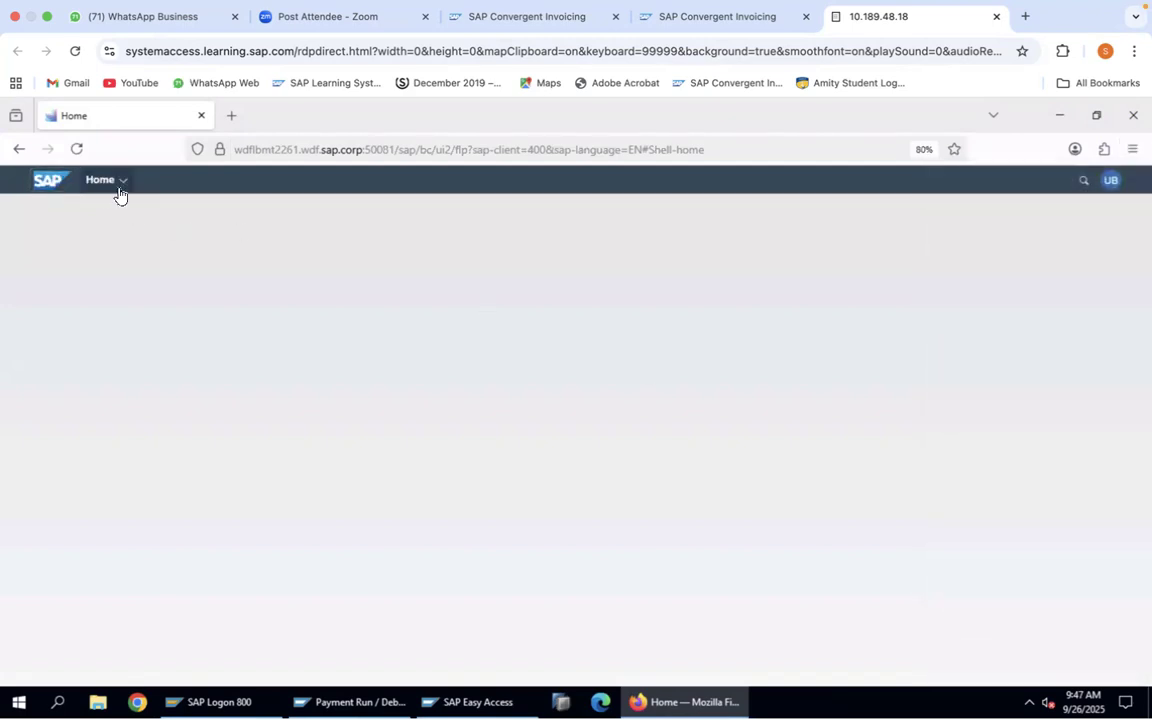
click(119, 192)
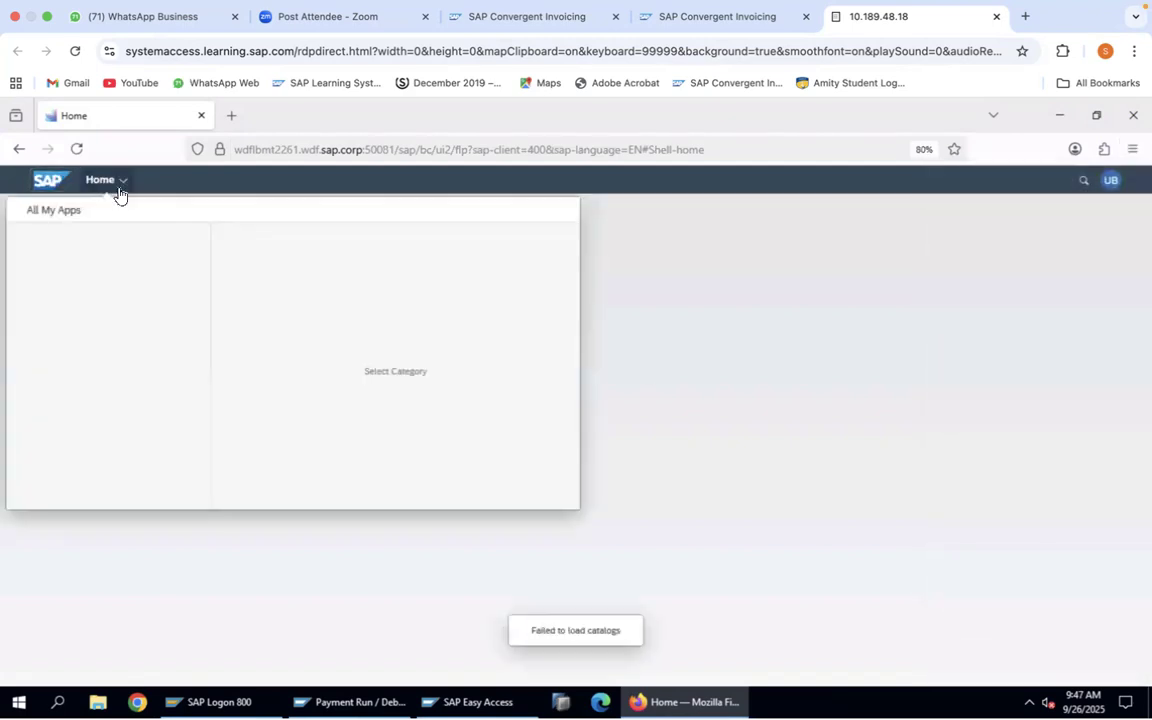
click(48, 180)
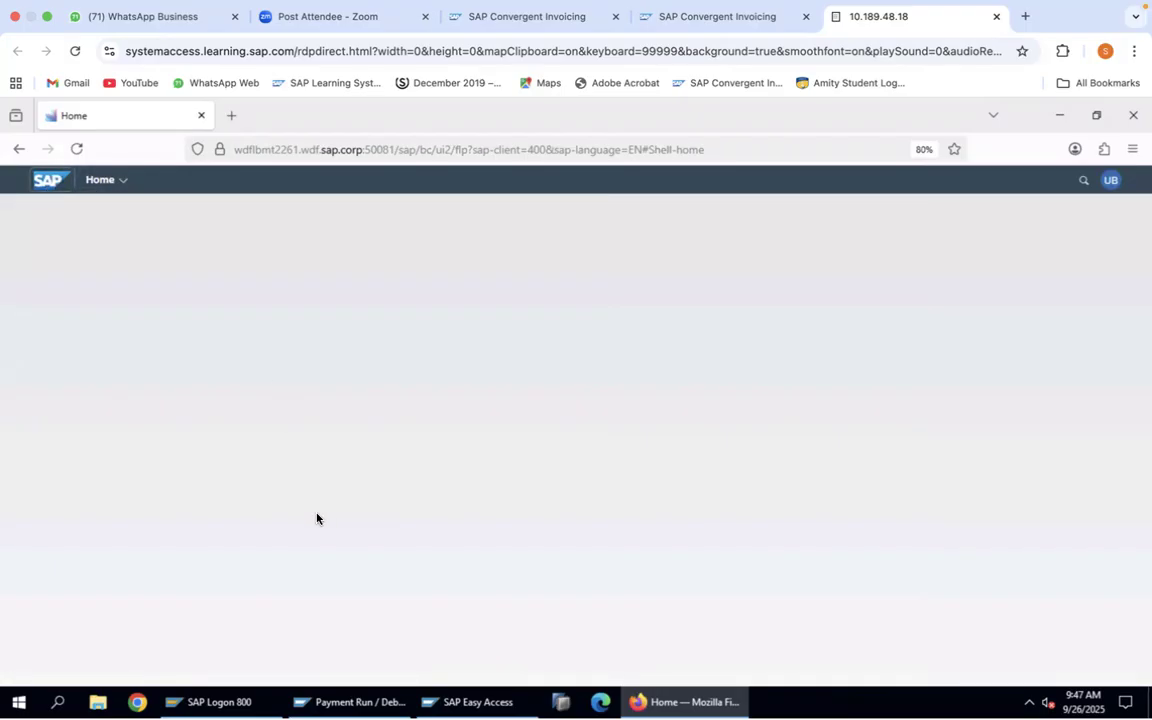
Sign out of the Fiori launchpad in Firefox and close the browser.
click(1112, 181)
click(1080, 366)
click(597, 458)
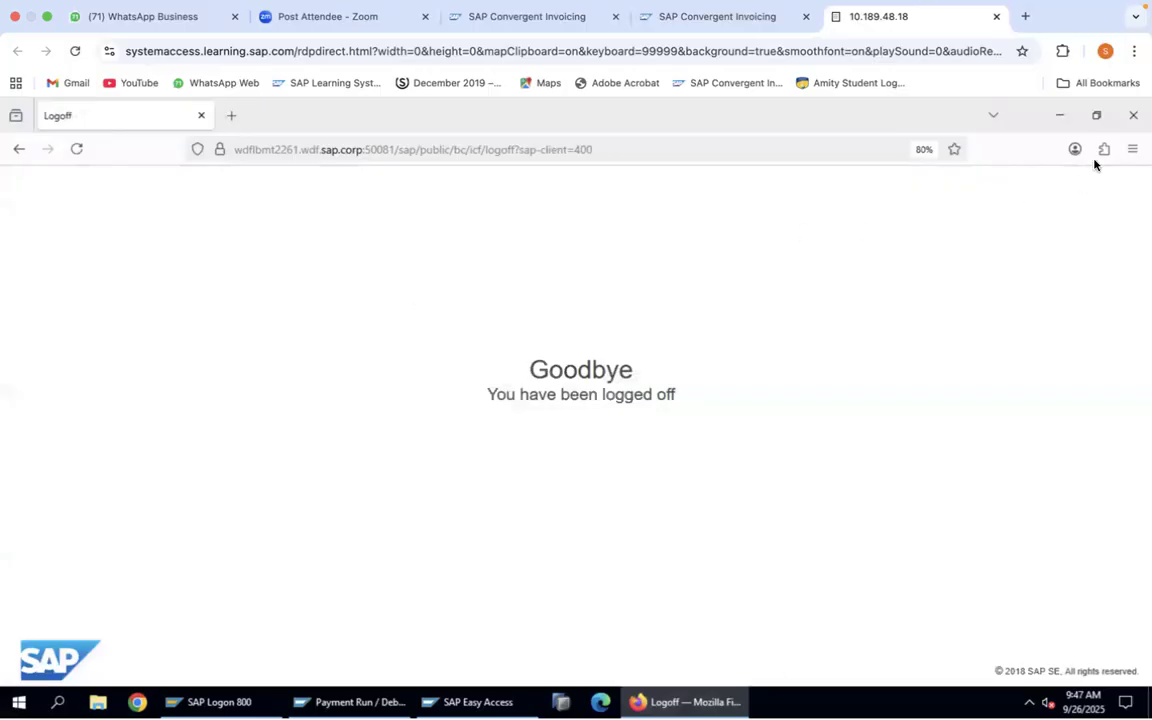
click(1133, 120)
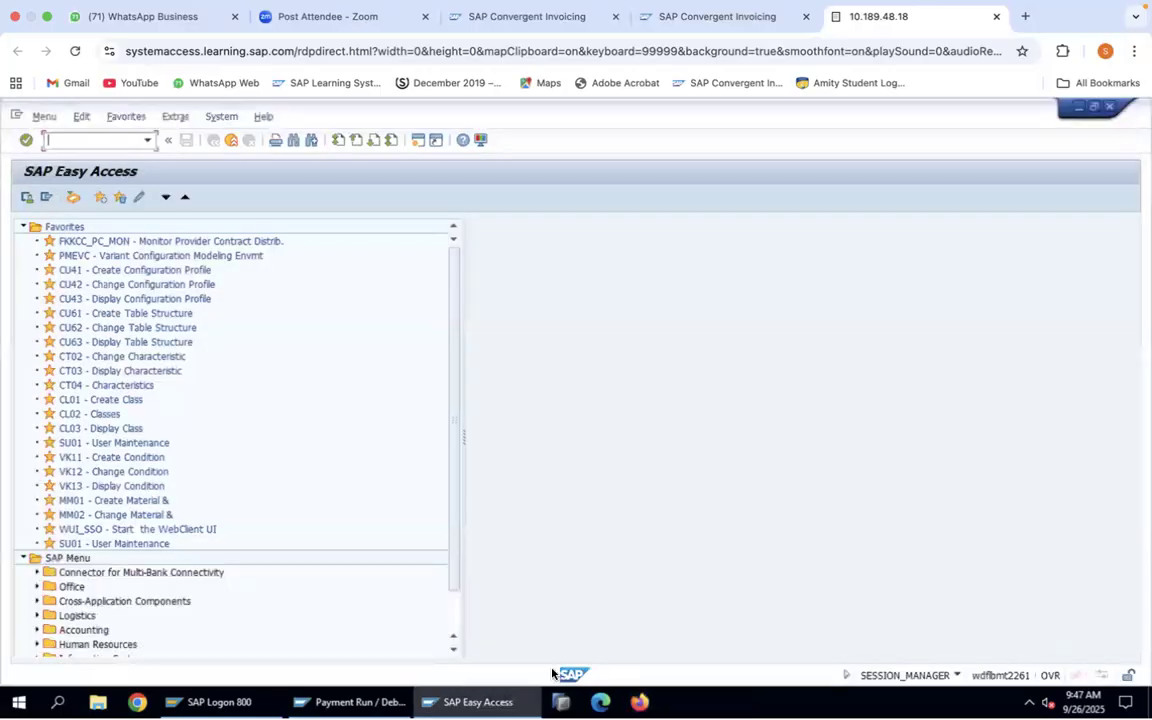
click(641, 701)
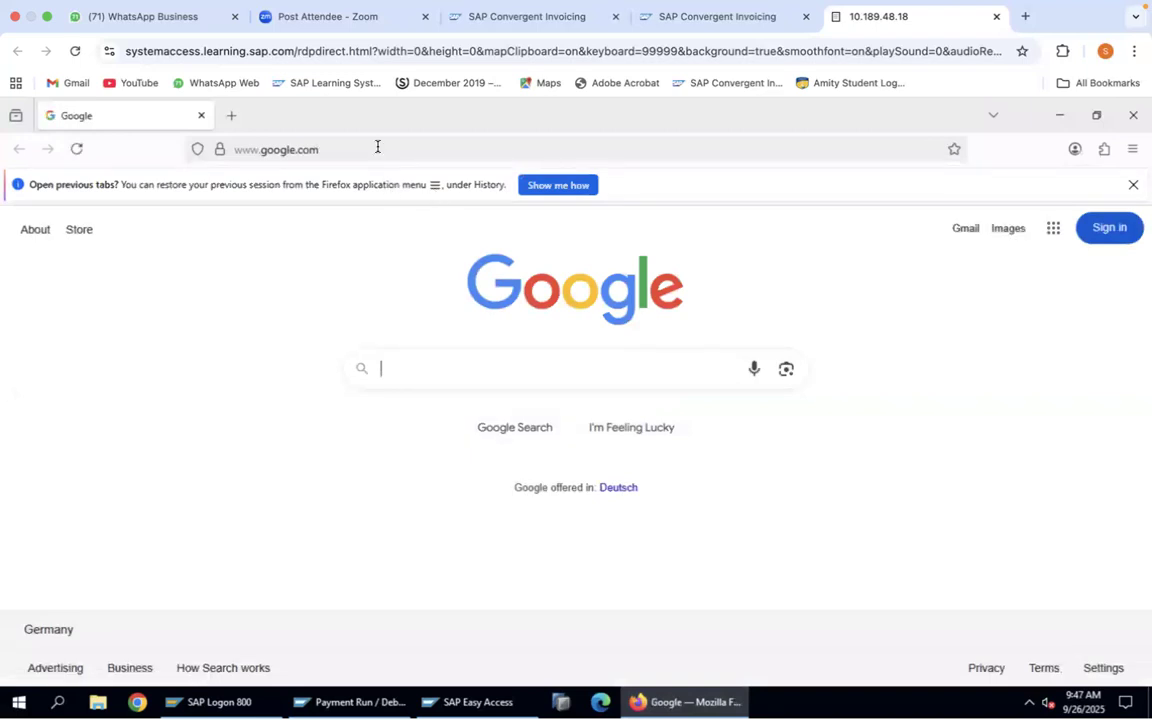
click(377, 147)
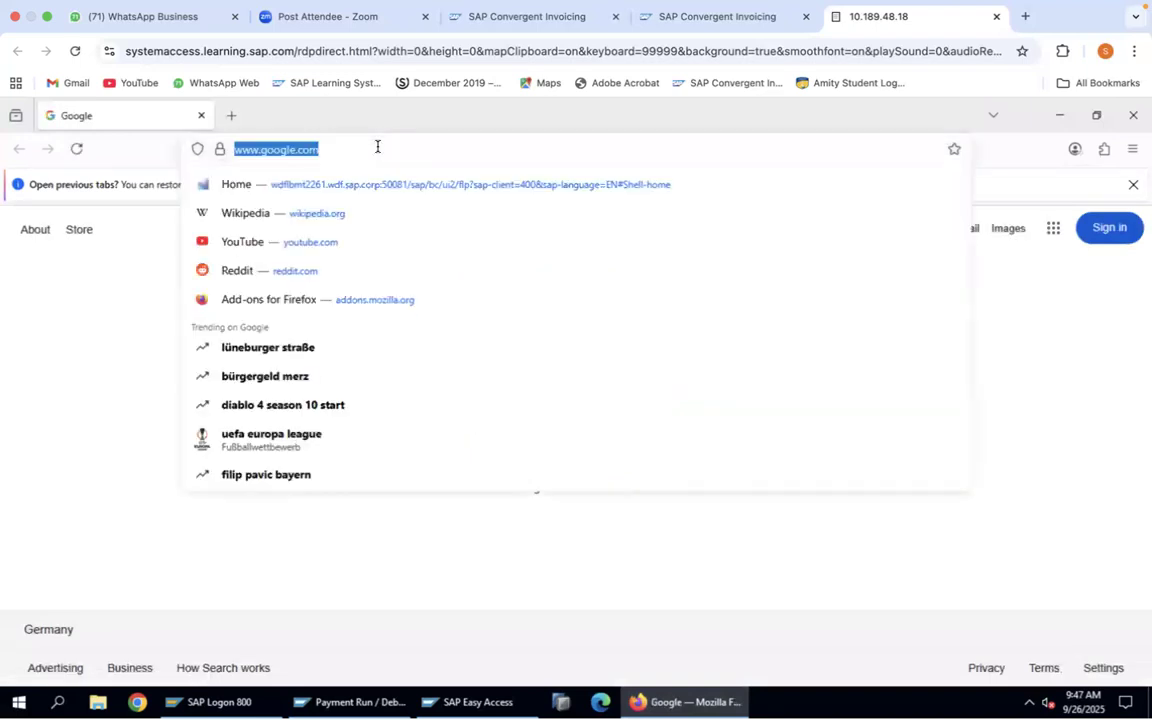
text(https://wdflbmt2261.wdf.sap.corp:50081/sap/bc/ui2/flp?sap-client=400&sap-language=EN#Shell-home)
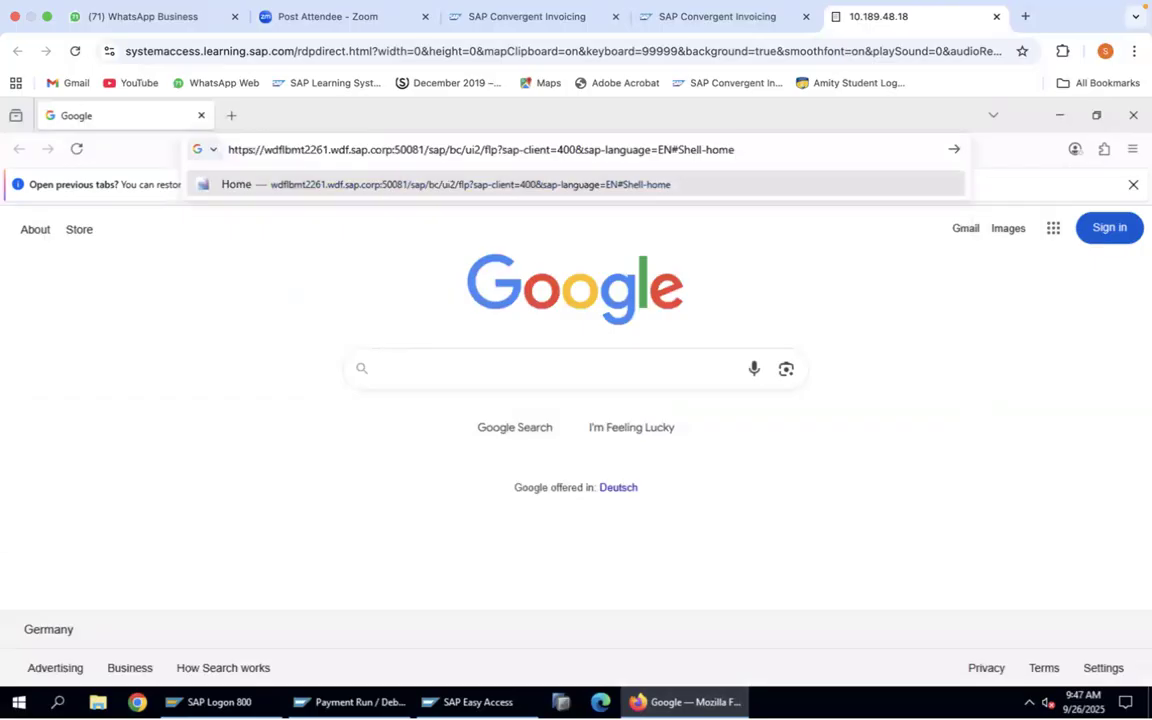
key(Return)
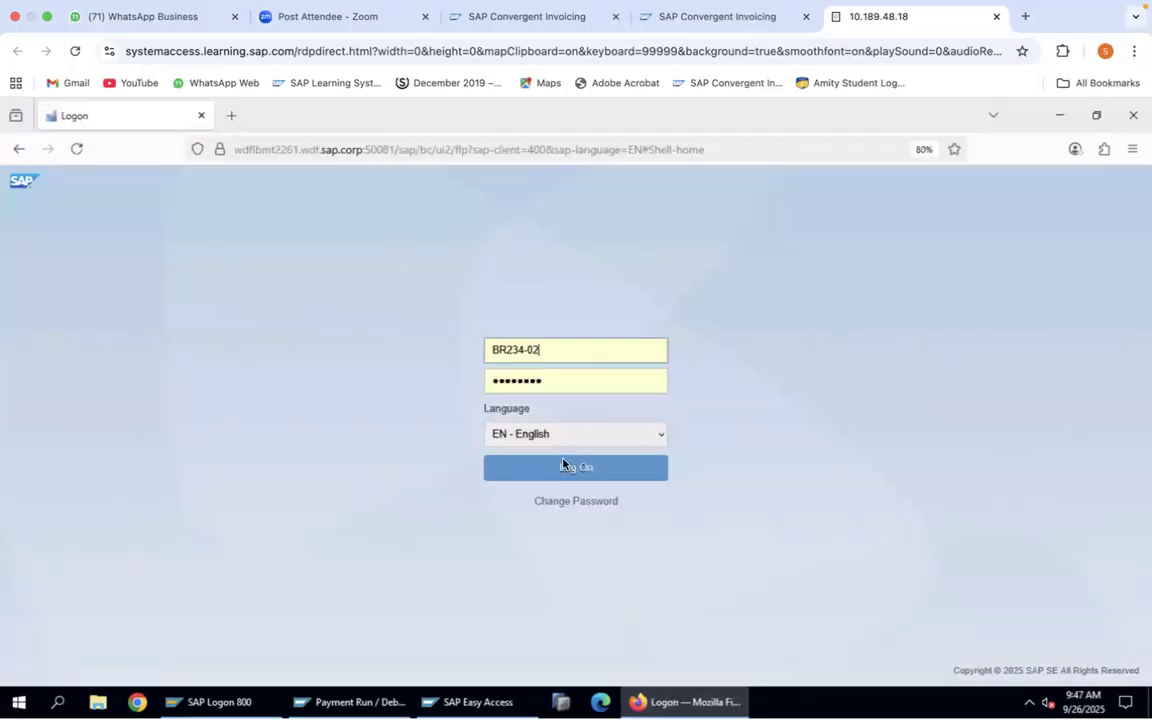
click(568, 470)
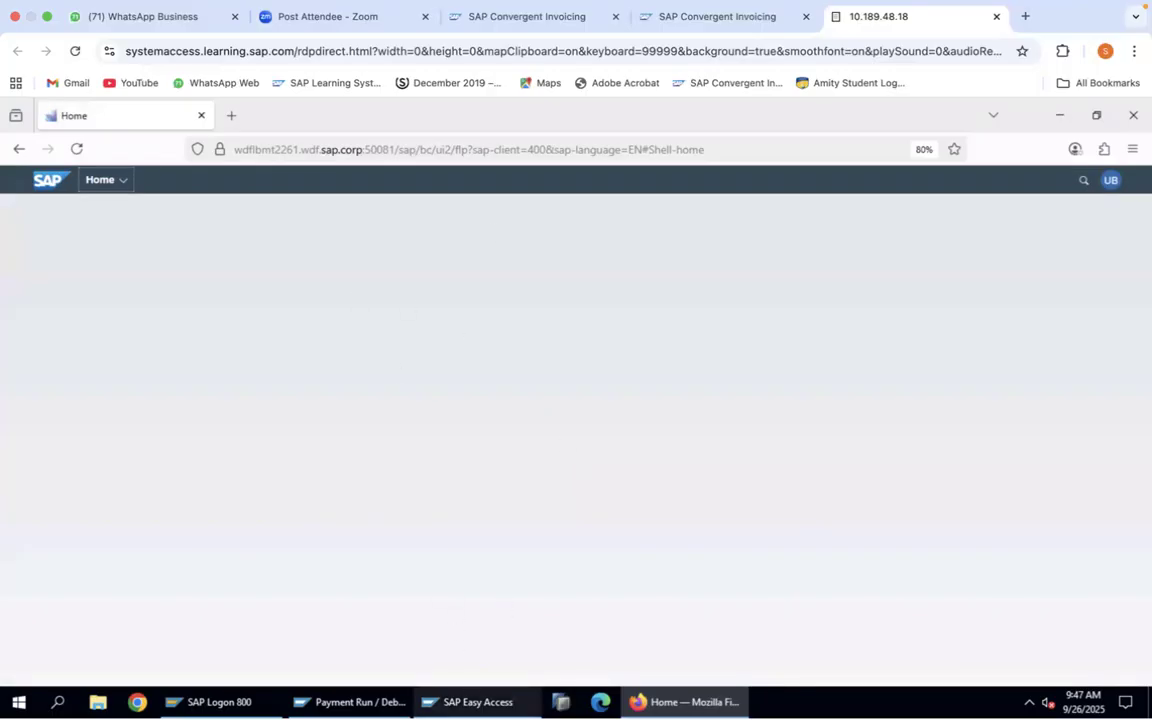
Switch to SAP Easy Access, run transaction spro, display the SAP Reference IMG and expand its Service node.
click(470, 702)
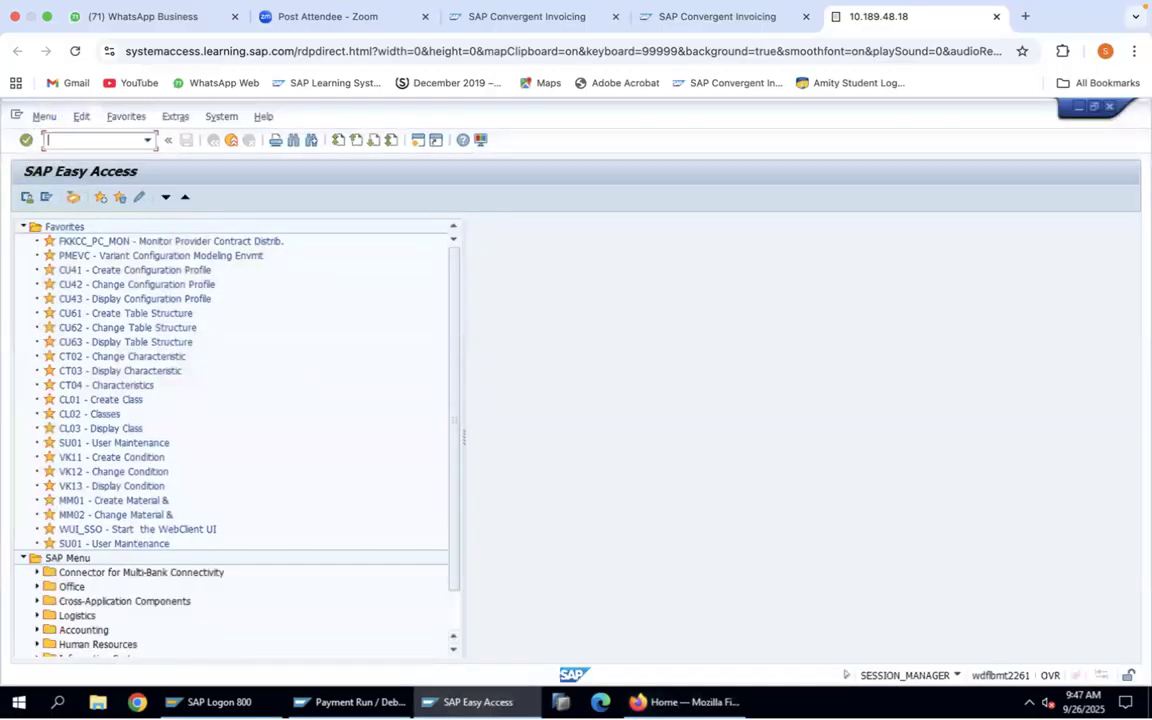
text(spro)
key(Return)
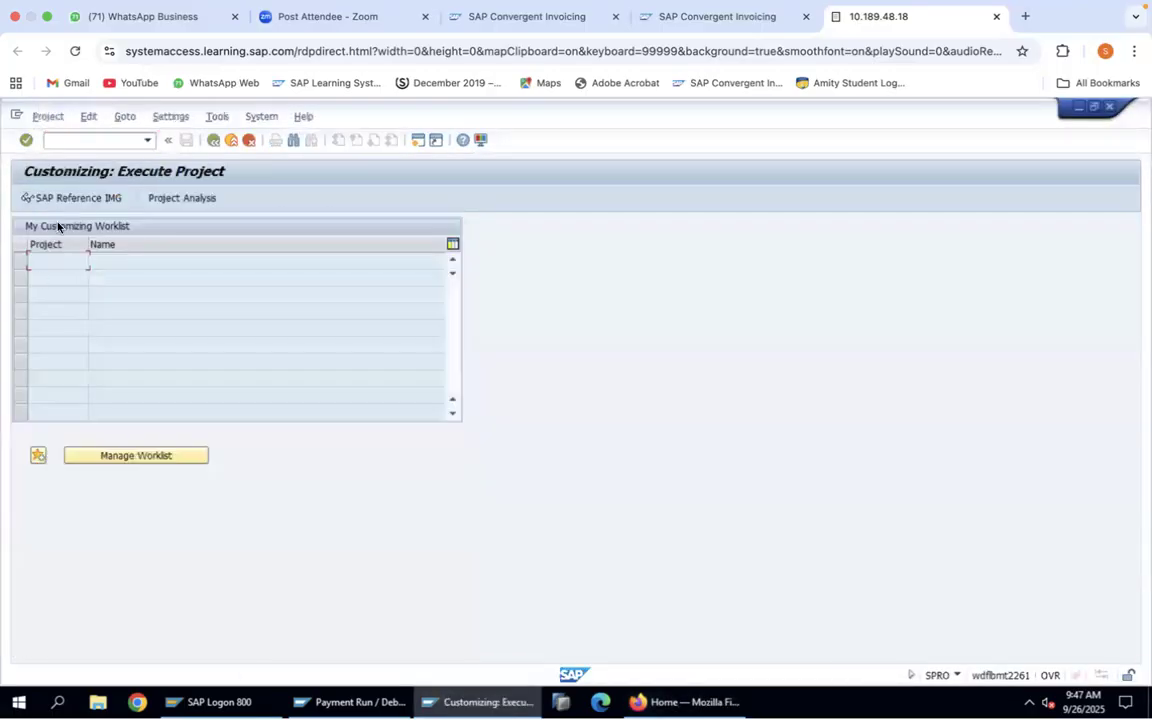
click(77, 198)
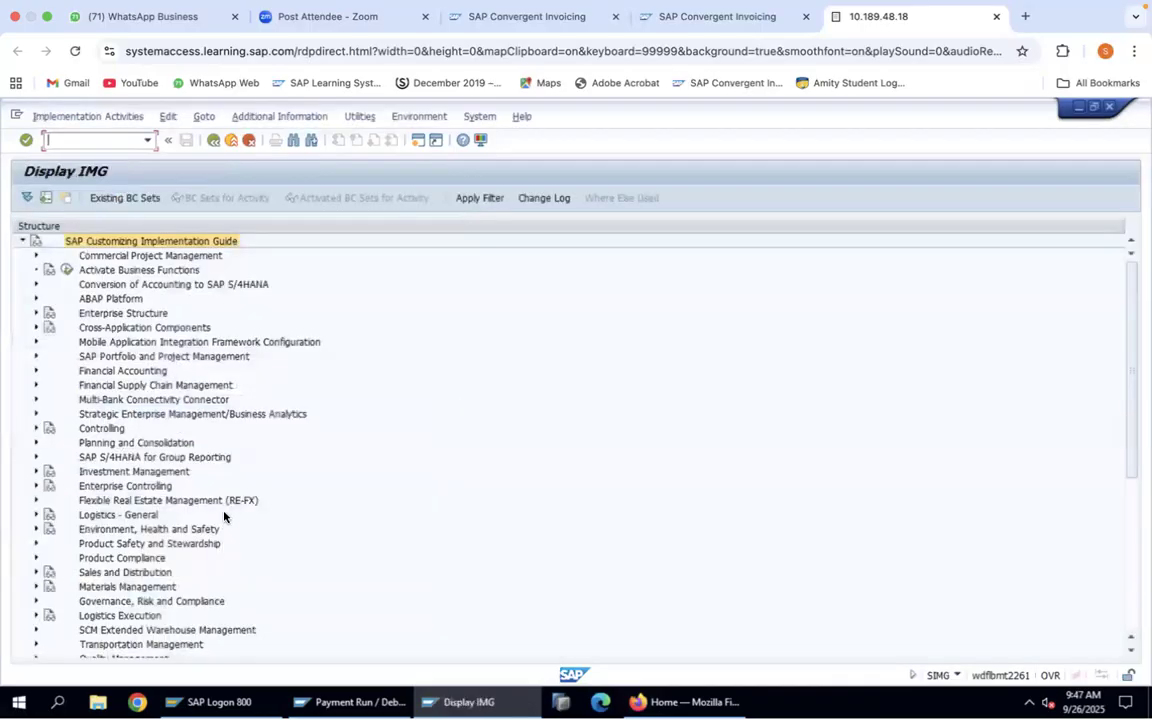
scroll(222, 512, down, 5)
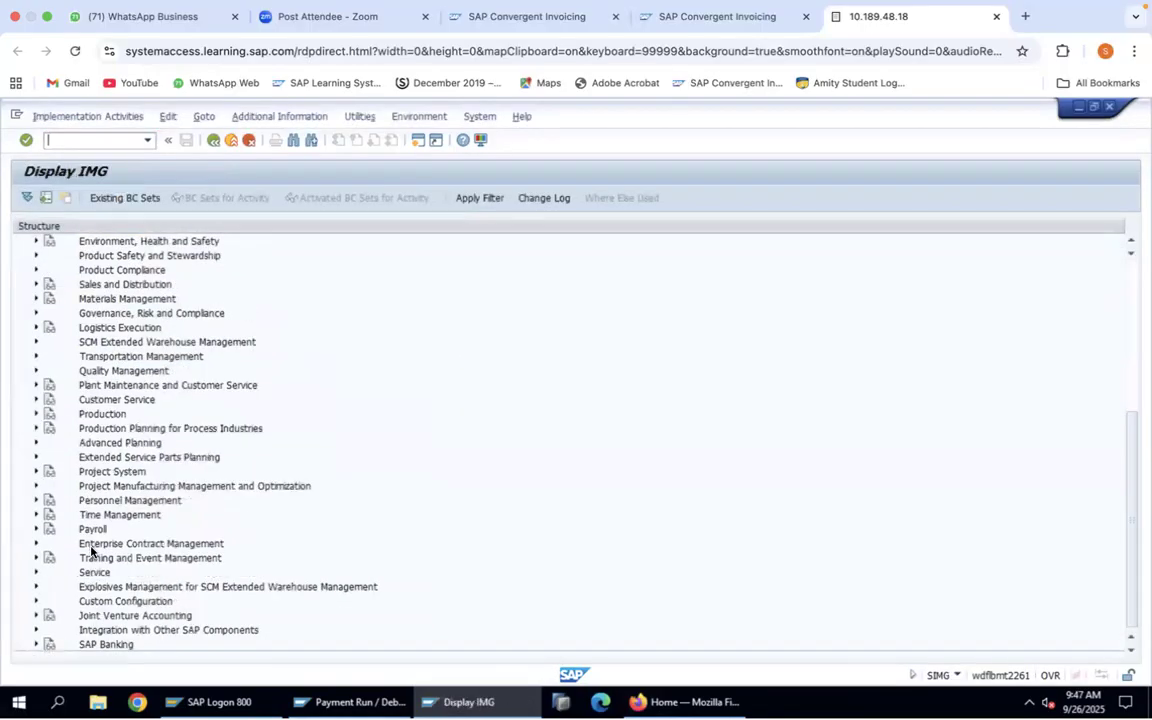
click(95, 574)
click(36, 572)
Return to the Fiori launchpad in Firefox and check All My Apps for app catalogs, going back to the home page between attempts.
click(640, 700)
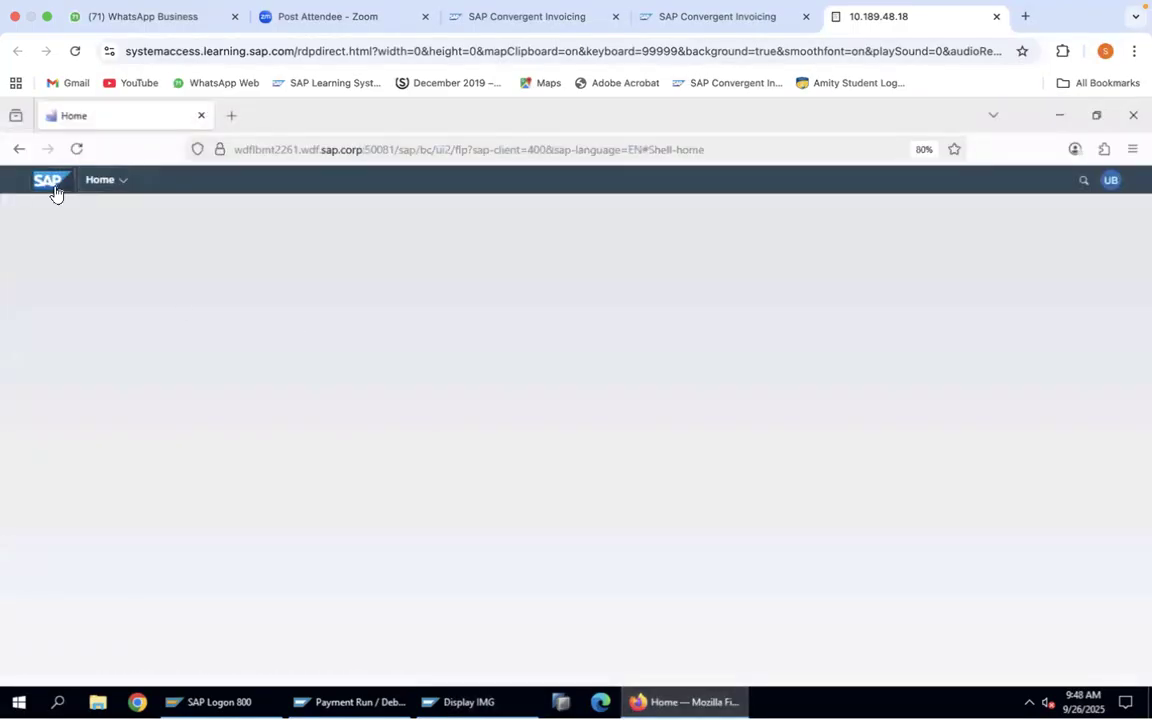
click(119, 191)
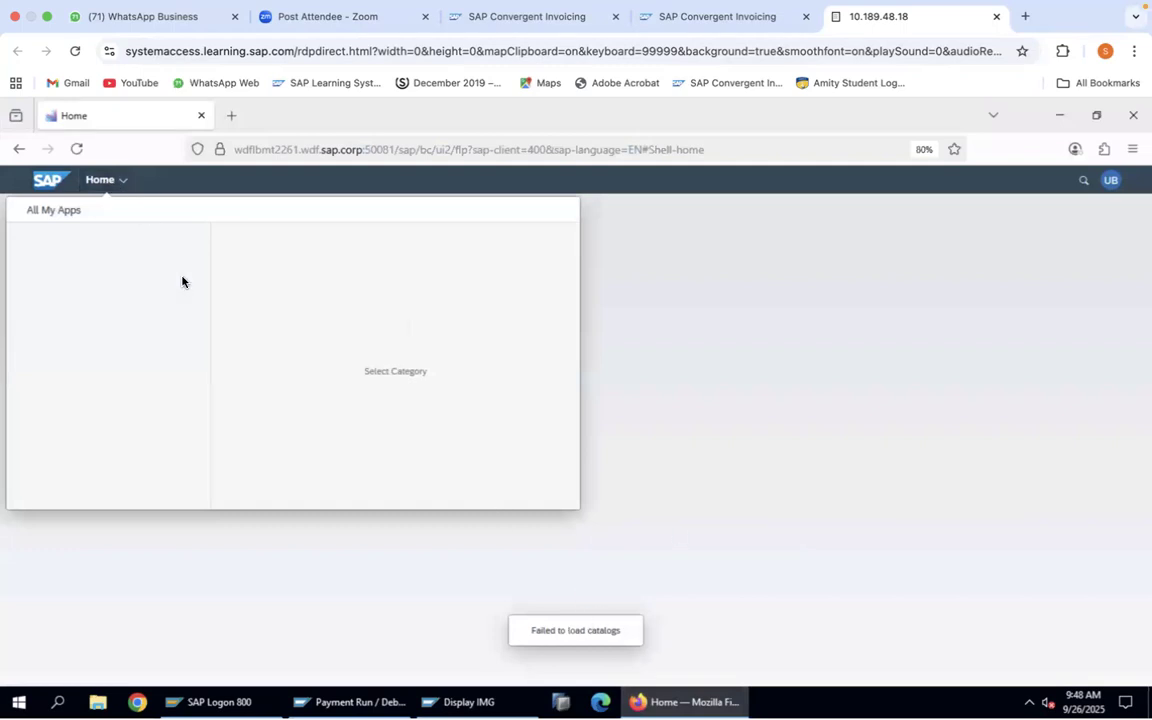
click(48, 178)
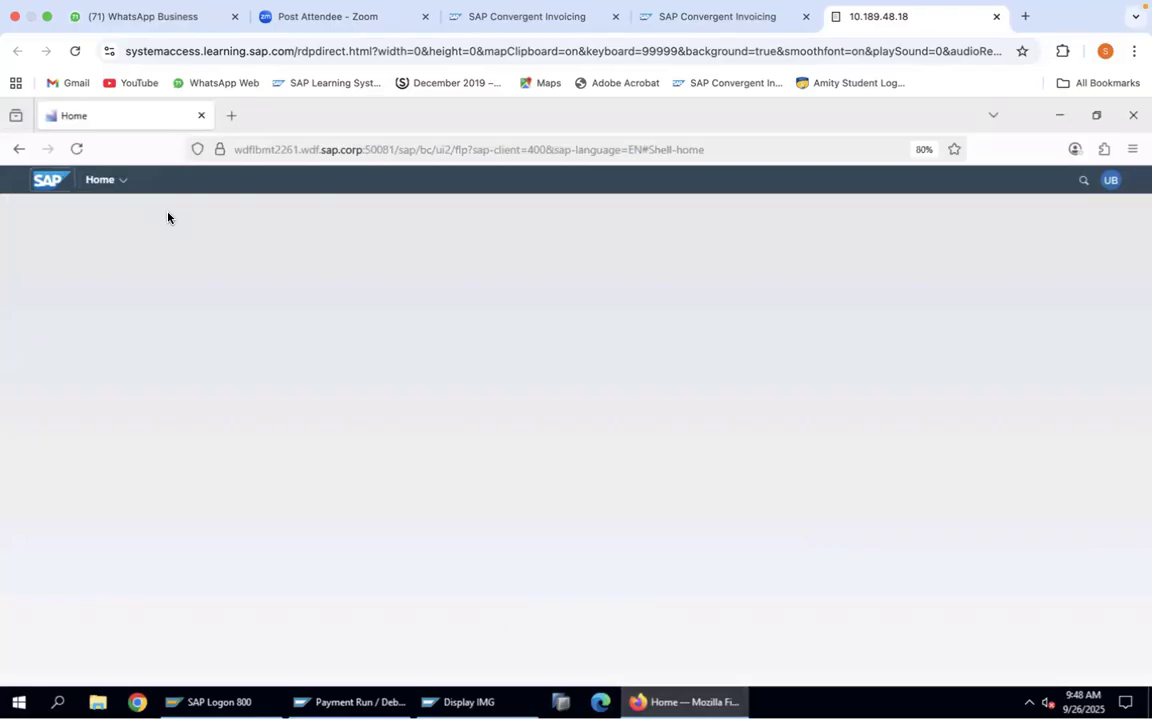
click(101, 183)
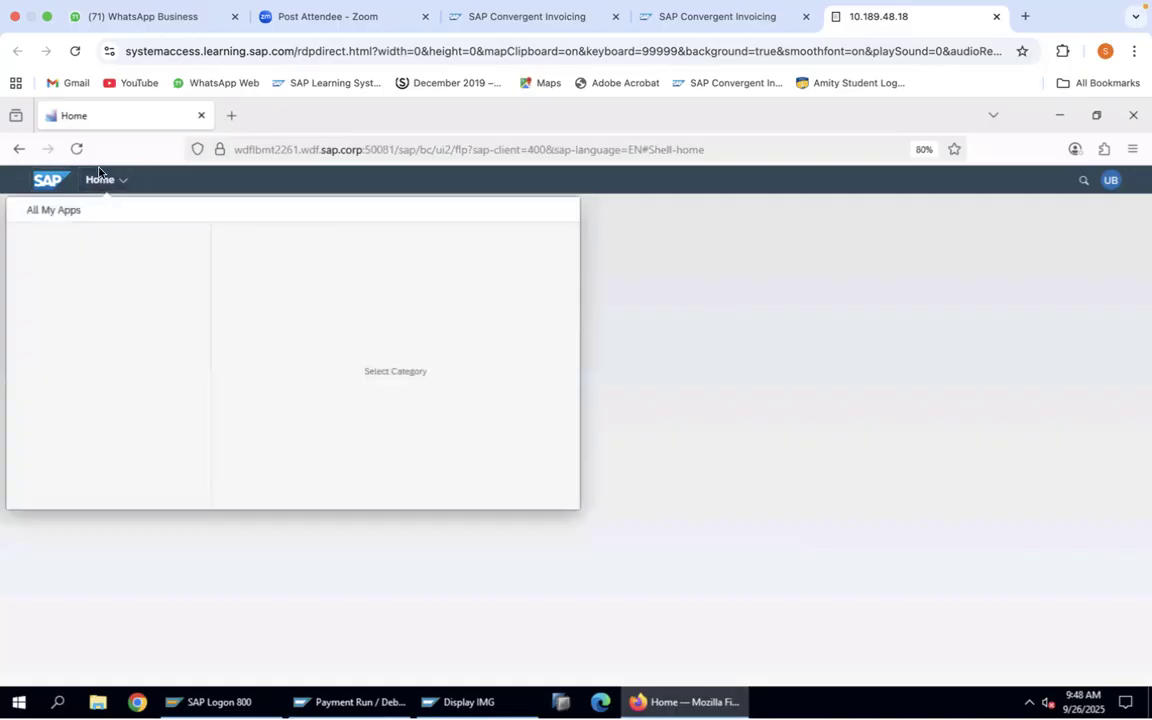
click(38, 179)
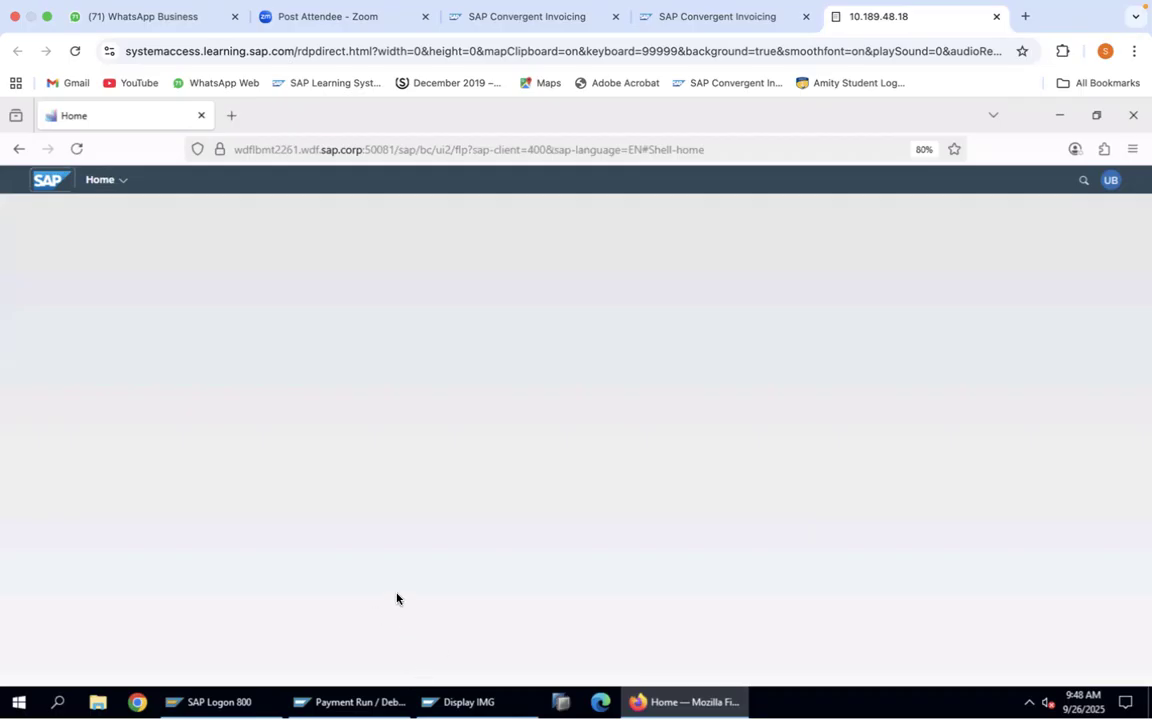
click(99, 185)
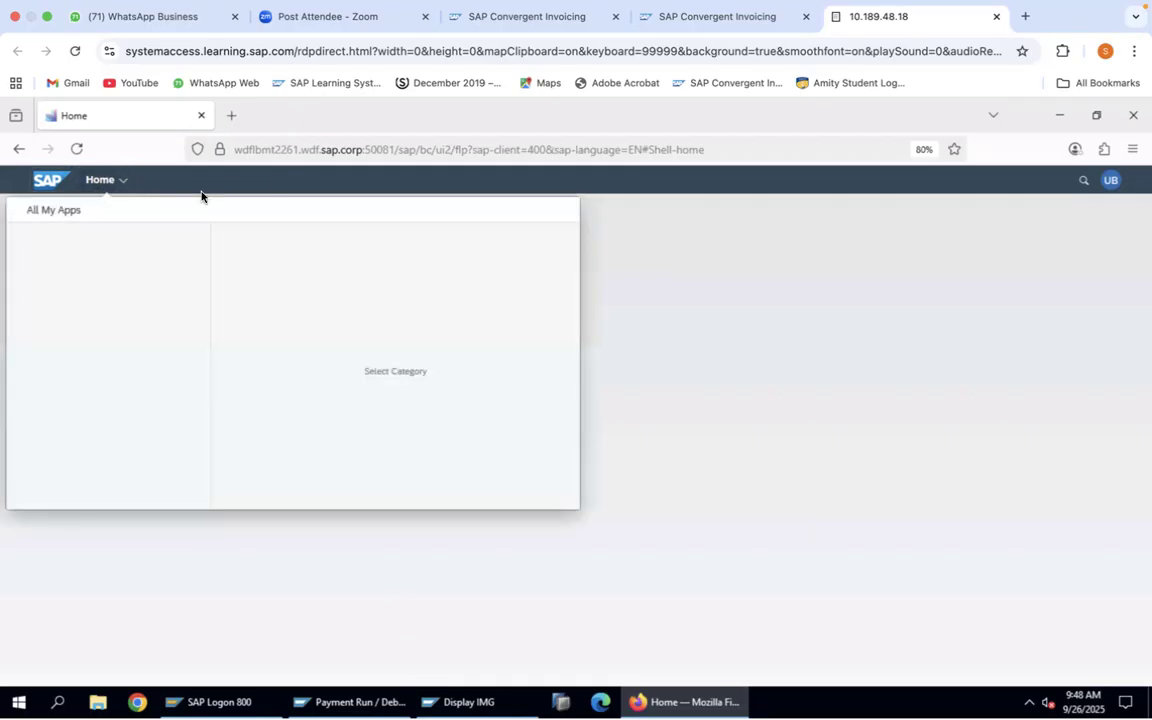
Reload the Fiori launchpad page several times and check the All My Apps list again.
click(78, 151)
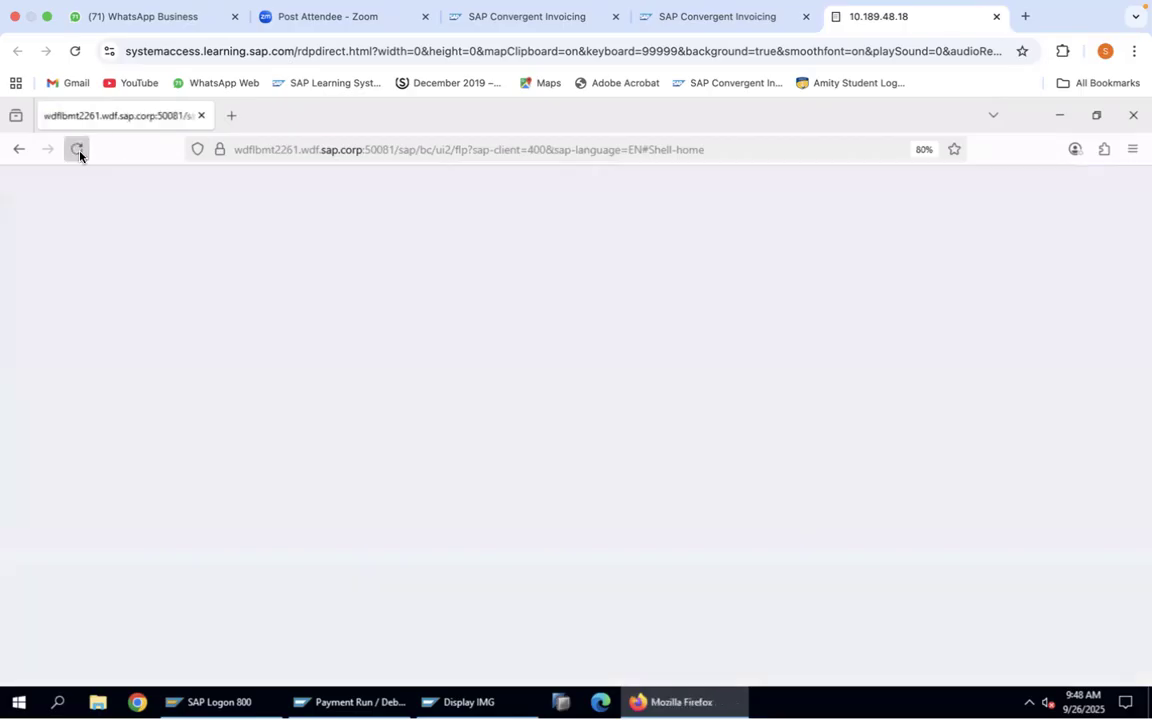
click(78, 151)
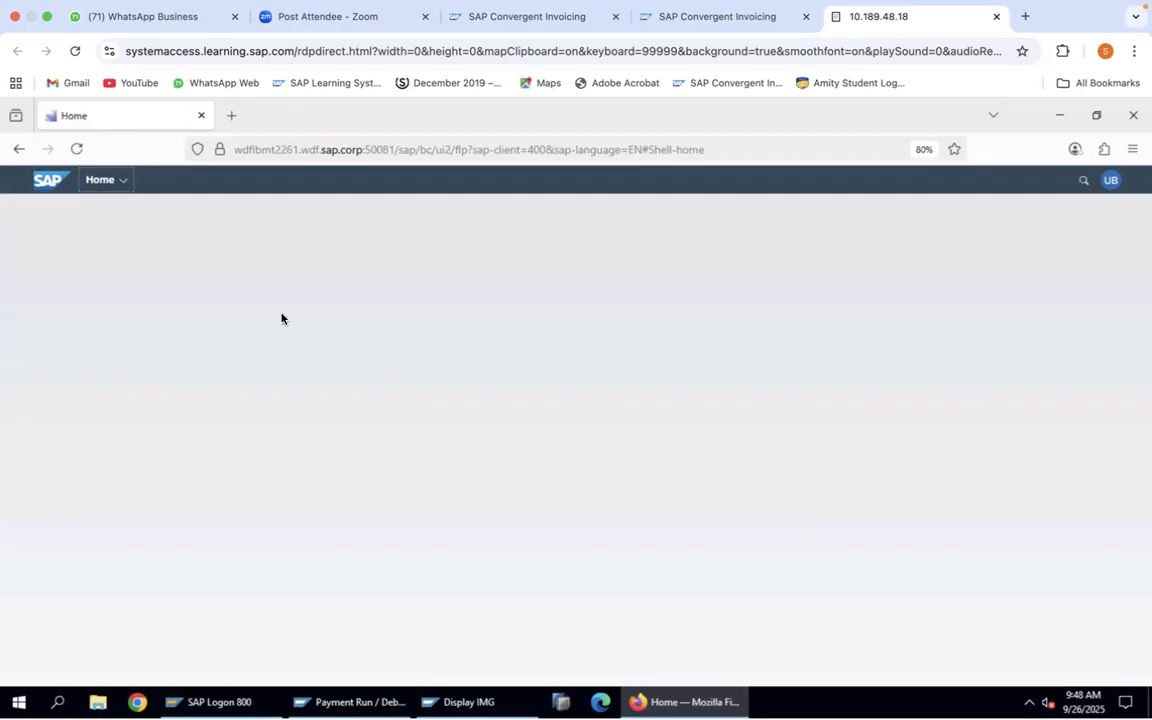
click(75, 150)
click(76, 152)
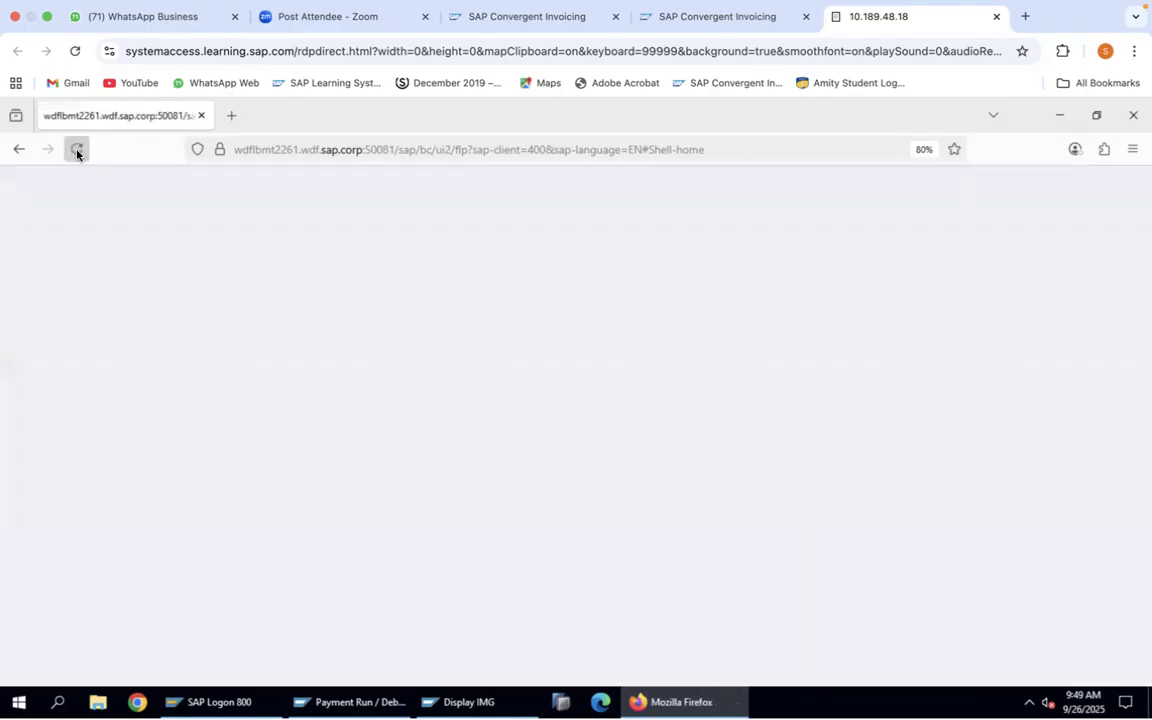
click(77, 152)
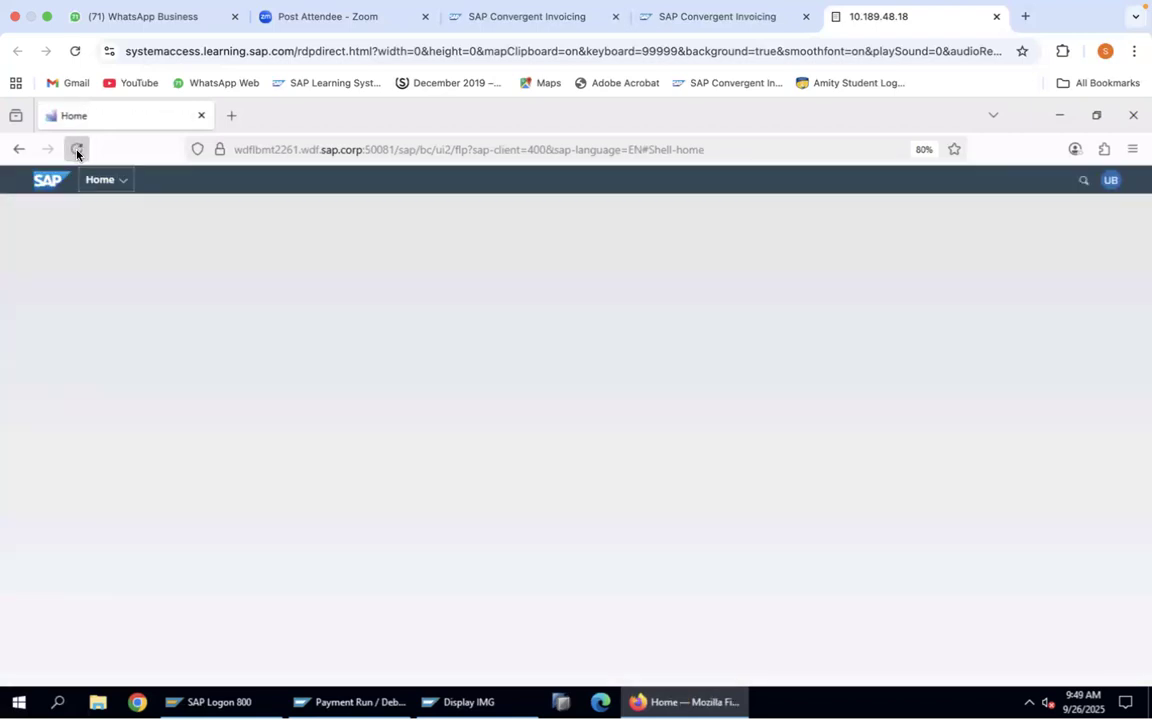
click(77, 152)
click(77, 152)
click(77, 150)
click(93, 186)
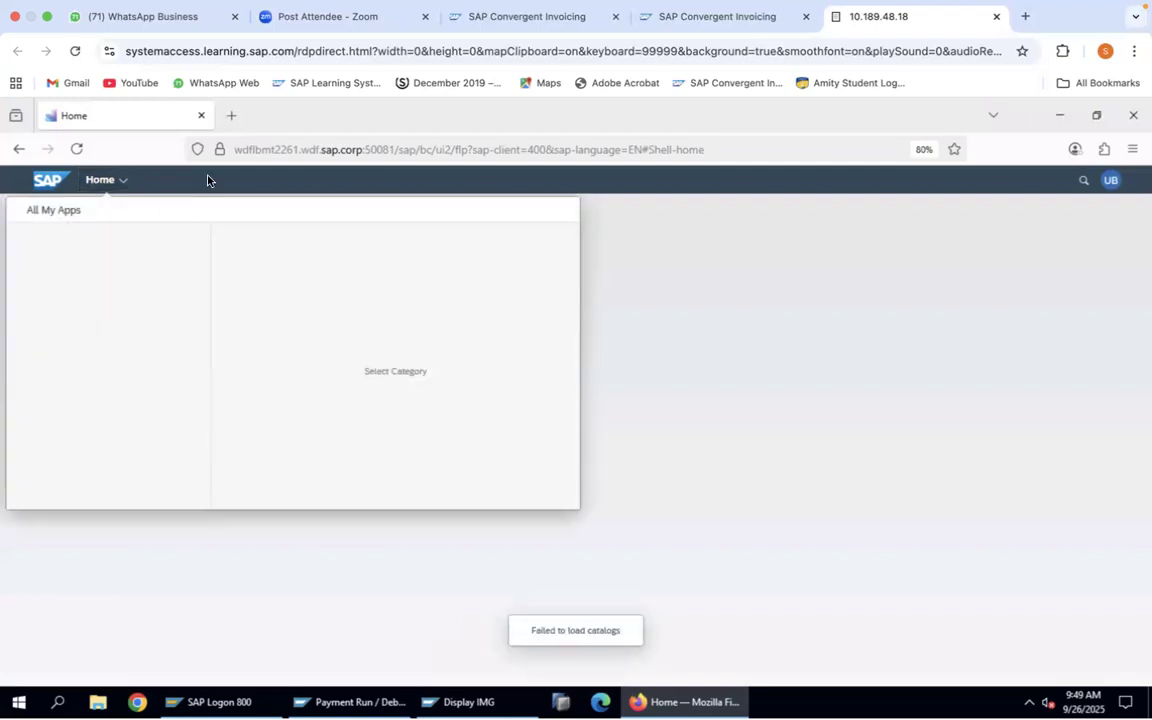
Close the All My Apps list, switch to the Payment Run / Debit Memo Run session and return it to SAP Easy Access.
click(208, 180)
click(49, 182)
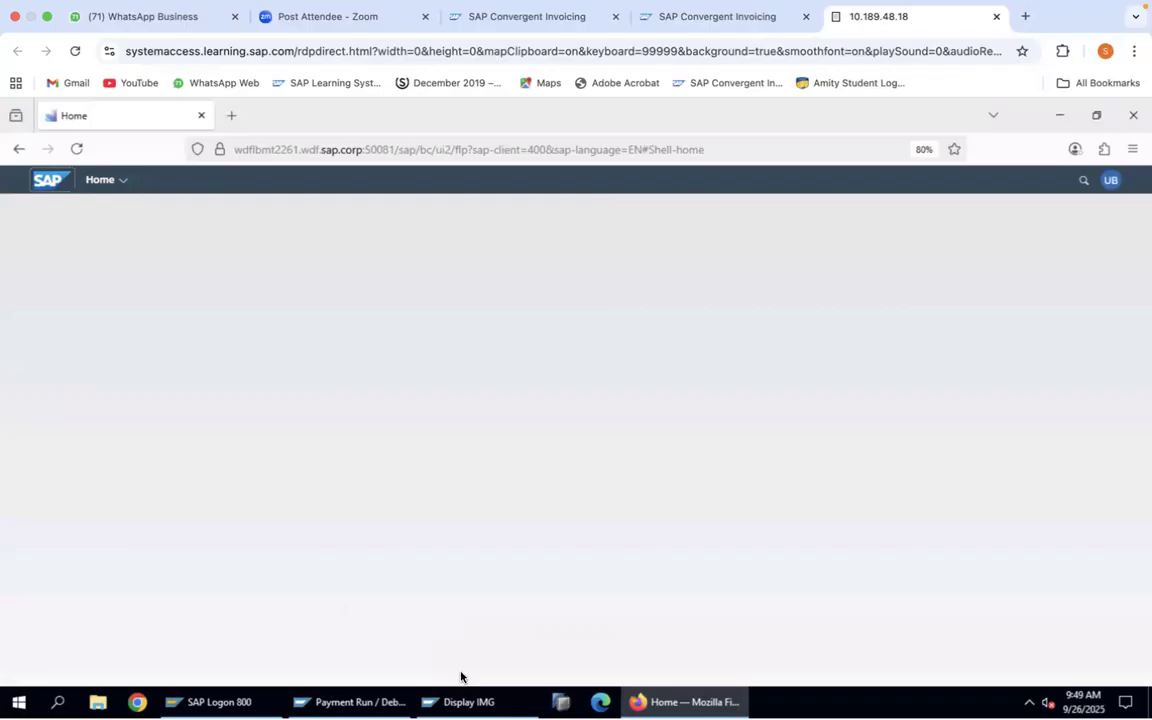
mouse_move(376, 700)
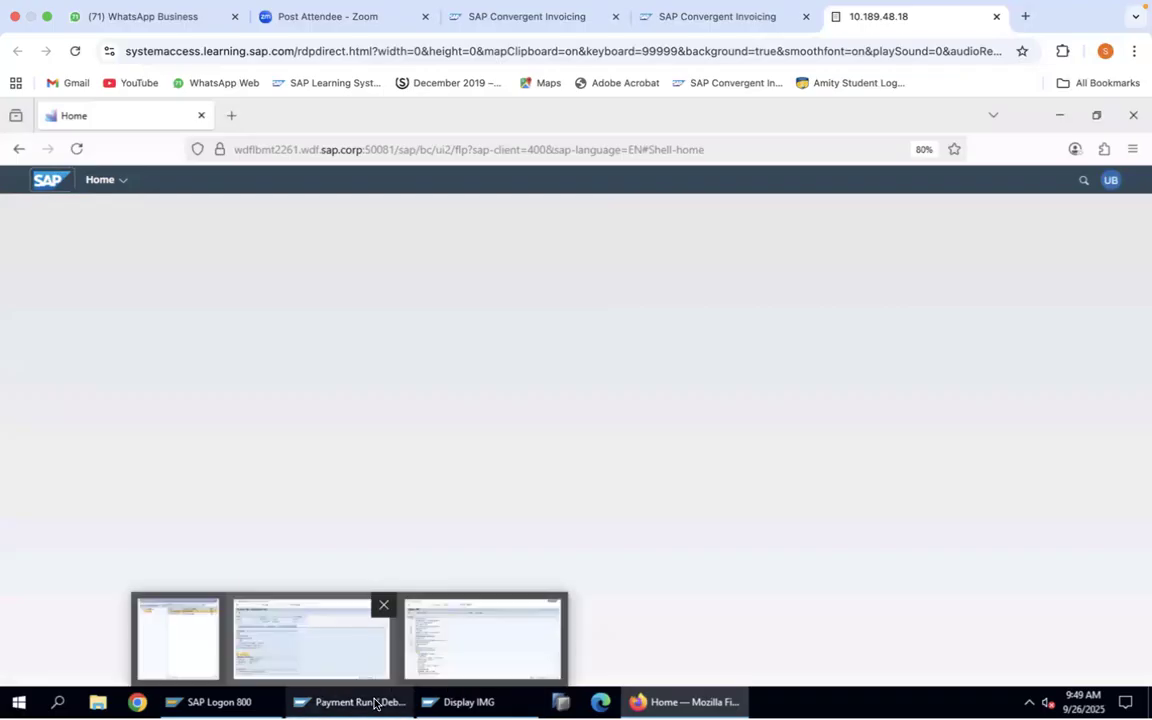
click(342, 652)
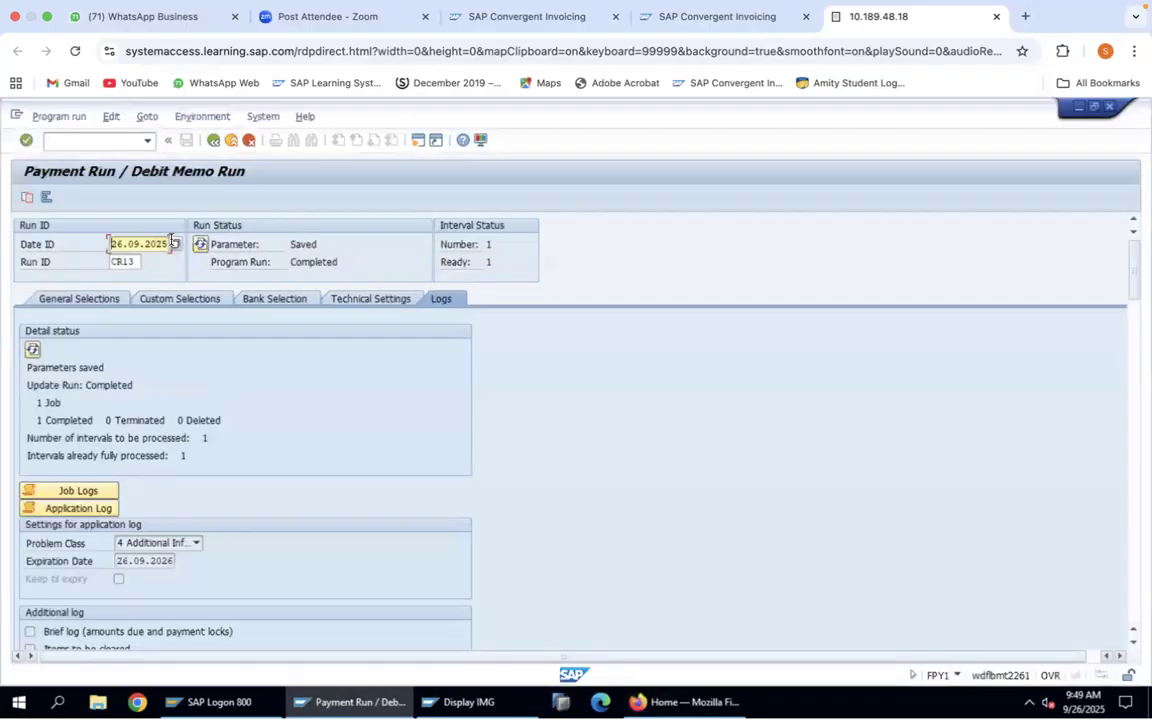
click(214, 141)
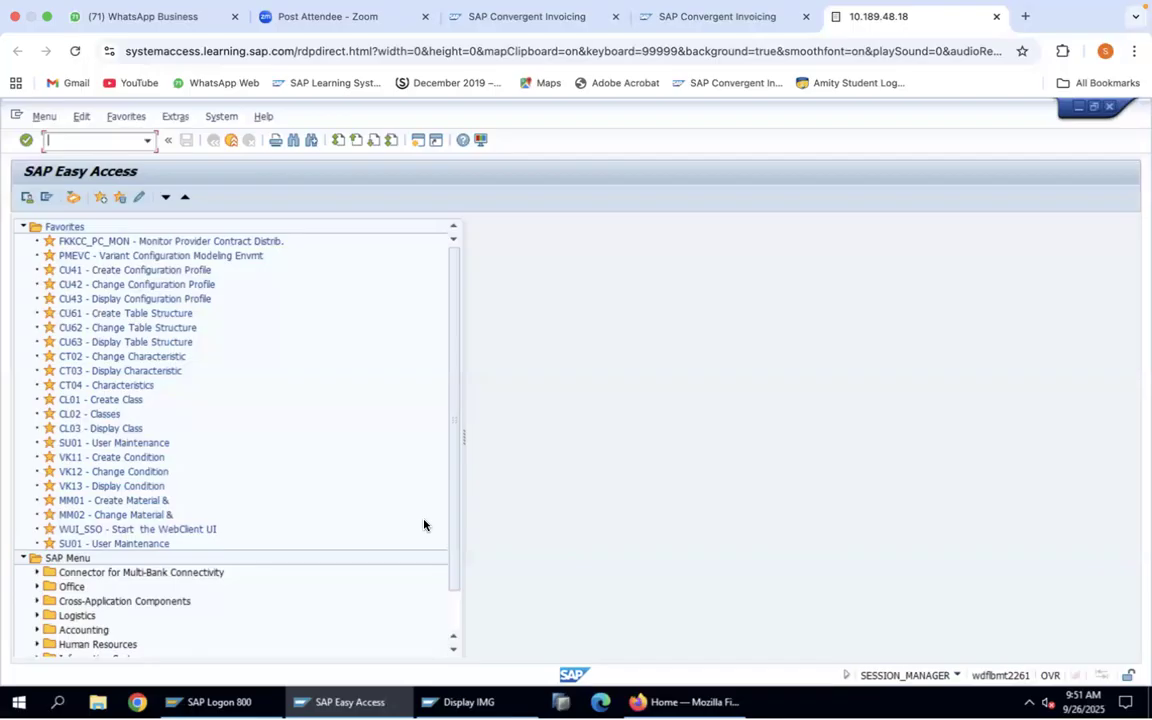
Run transaction fp_vt3 and display provider contract 92.
text(fp_vt3)
key(Return)
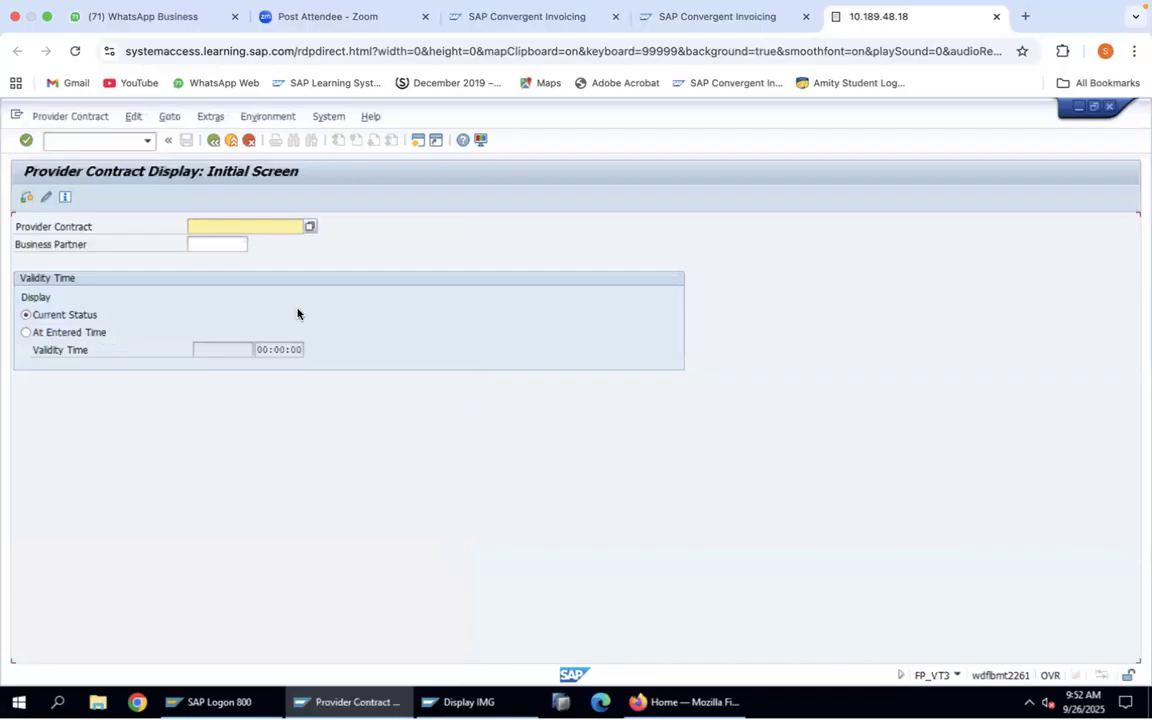
text(92)
key(Return)
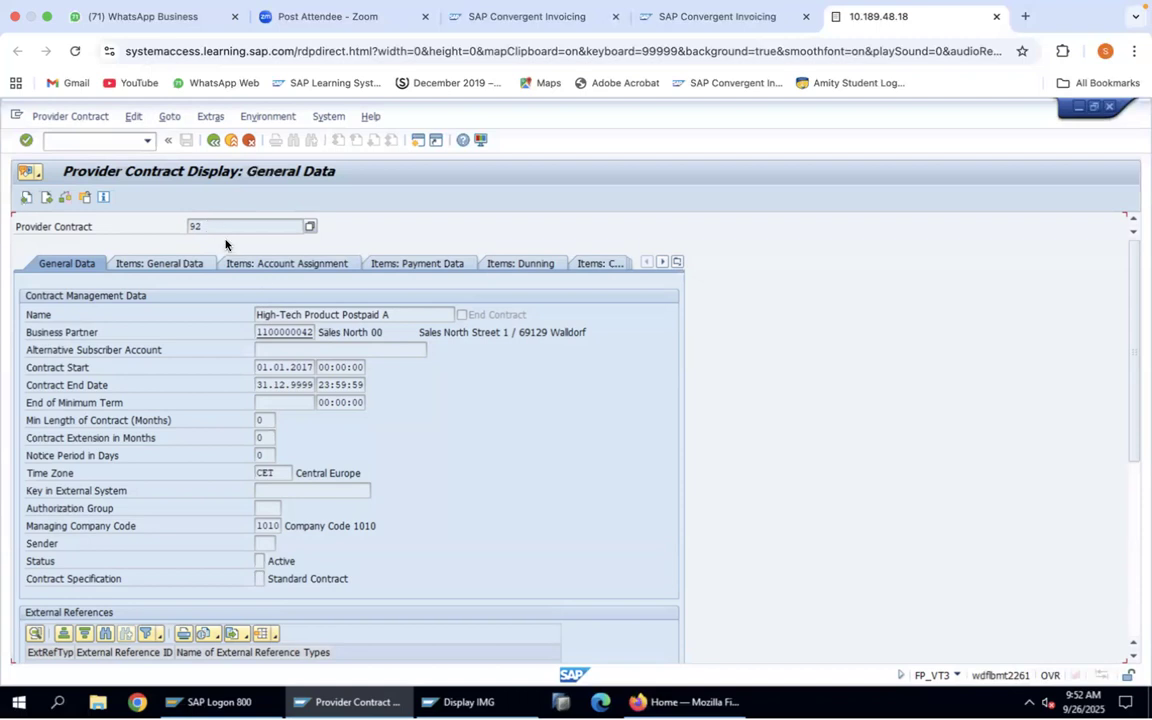
Review the contract start and end dates of provider contract 92 and the general data of its item.
click(289, 366)
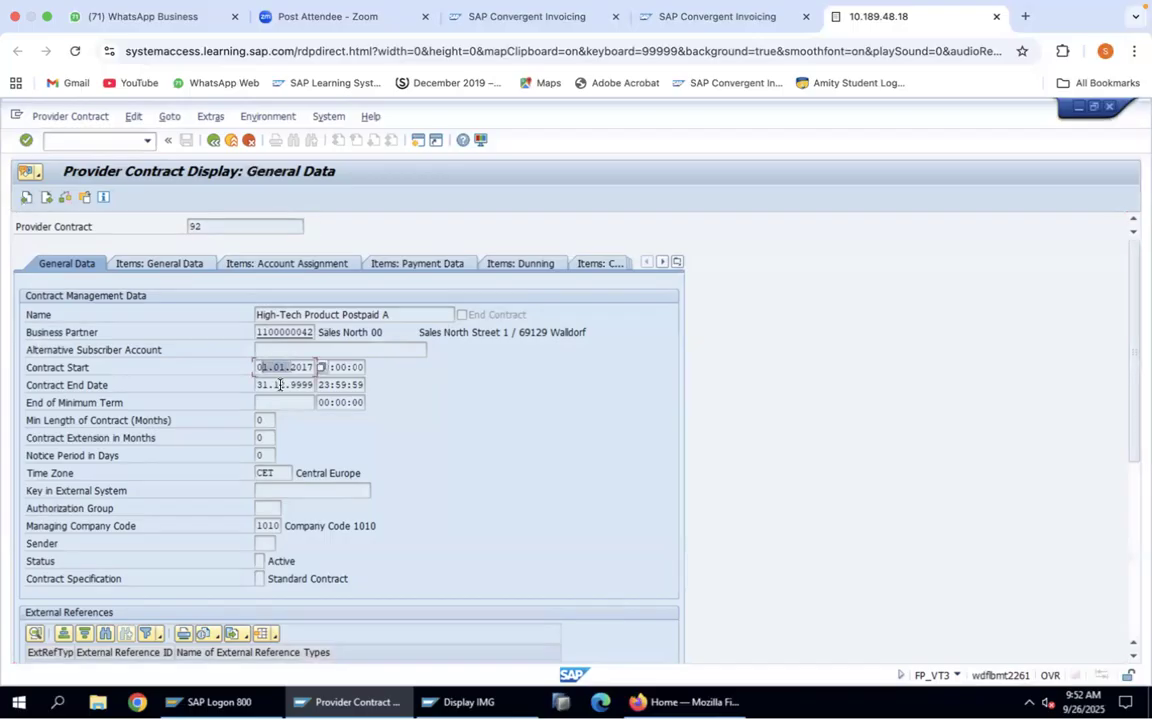
scroll(304, 466, down, 2)
scroll(304, 466, up, 2)
click(185, 264)
scroll(504, 494, down, 3)
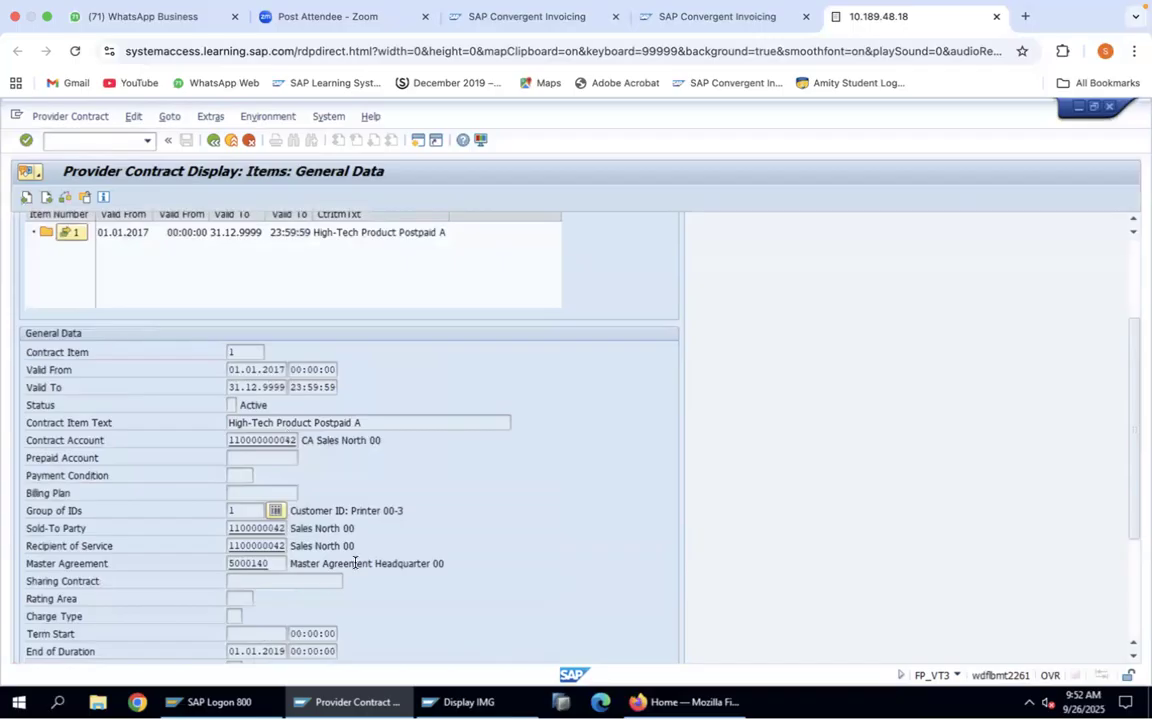
scroll(300, 540, down, 2)
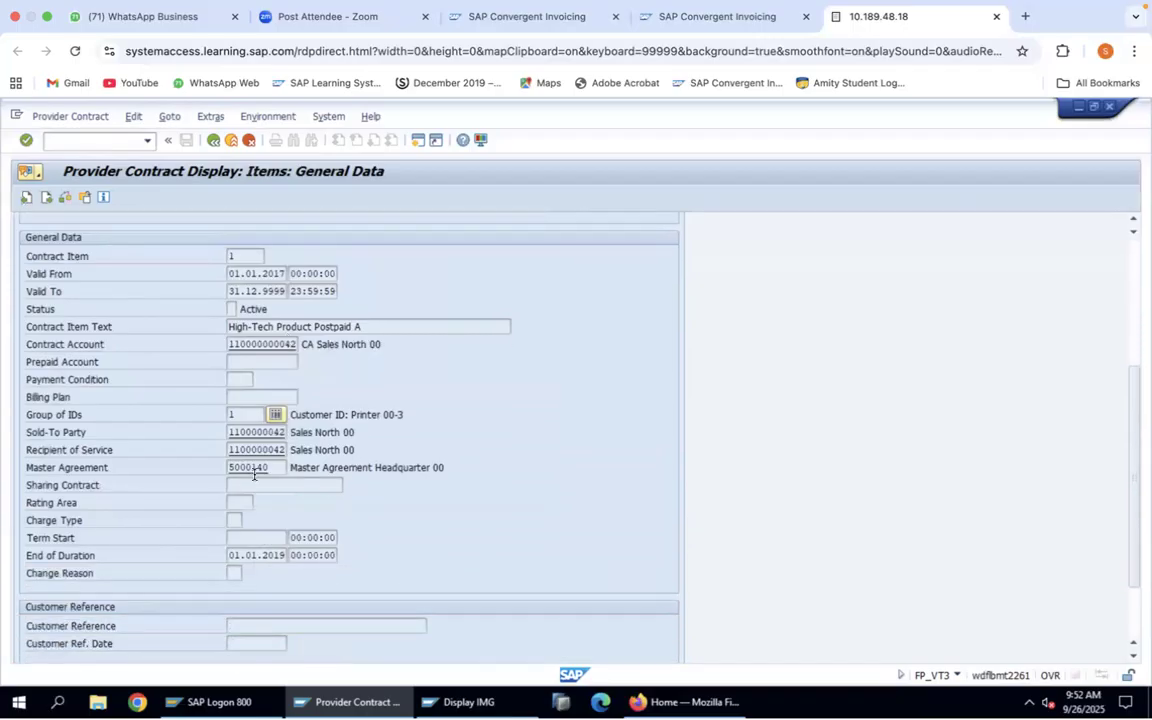
scroll(254, 480, down, 2)
scroll(254, 480, up, 7)
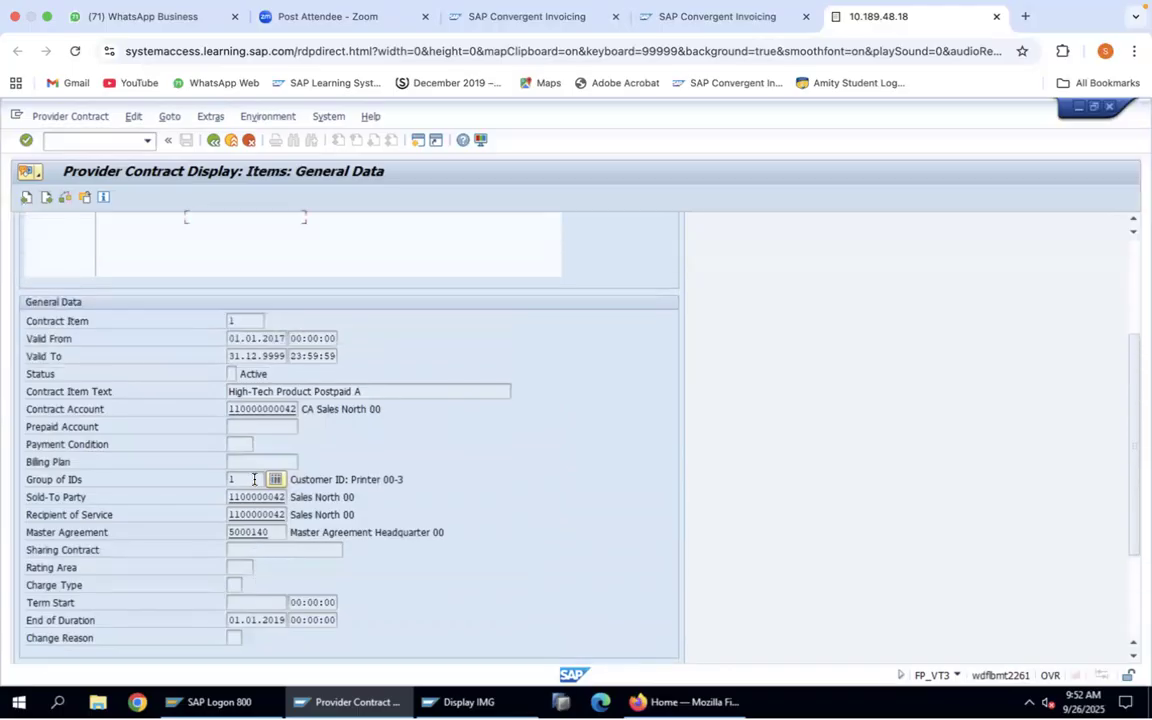
Review the item's account assignment and open its product HT_B2BPOST1 in the material display.
click(272, 264)
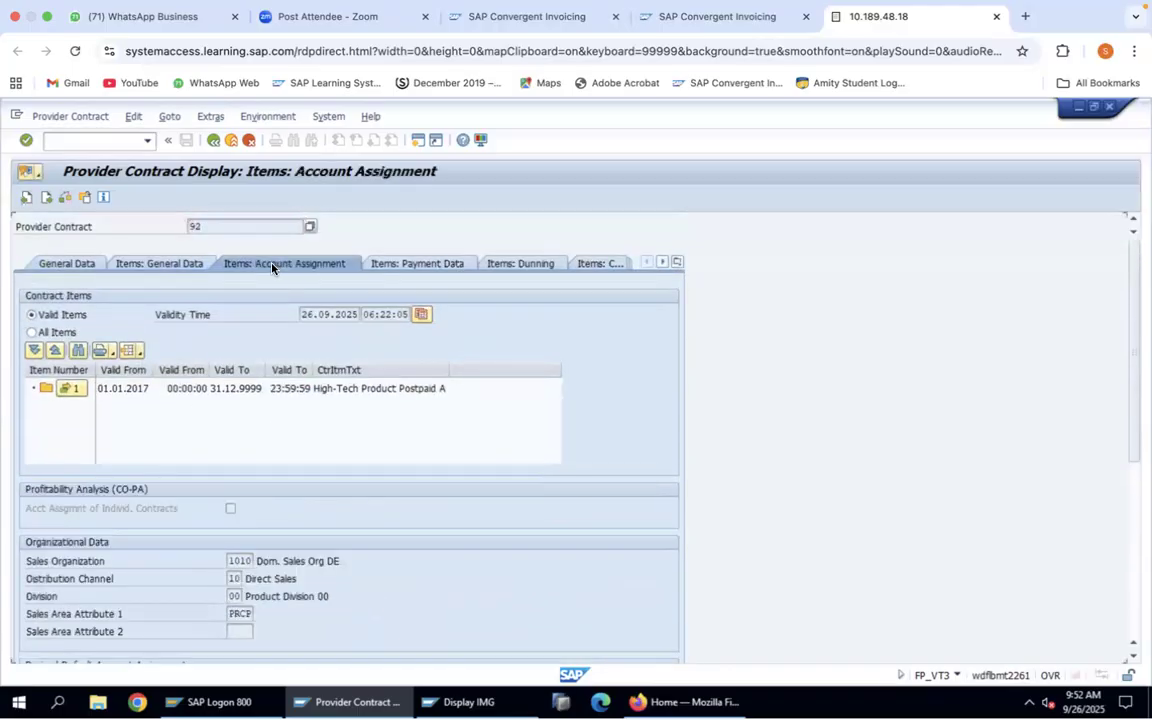
scroll(303, 566, down, 7)
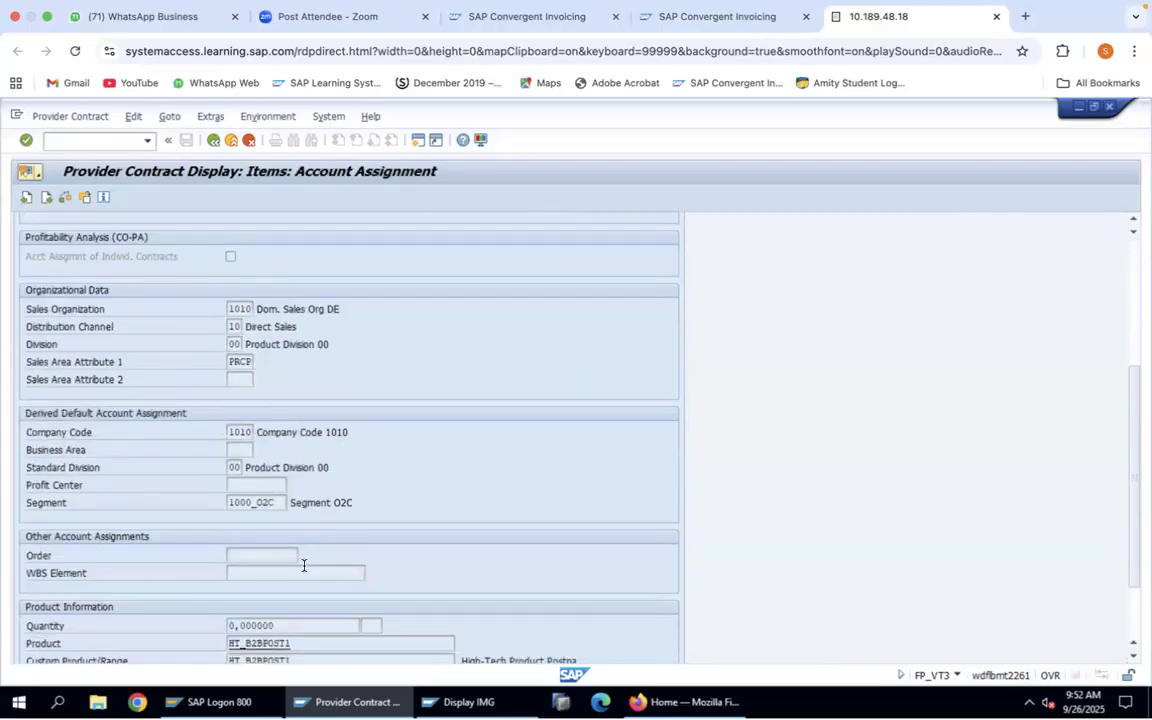
click(303, 570)
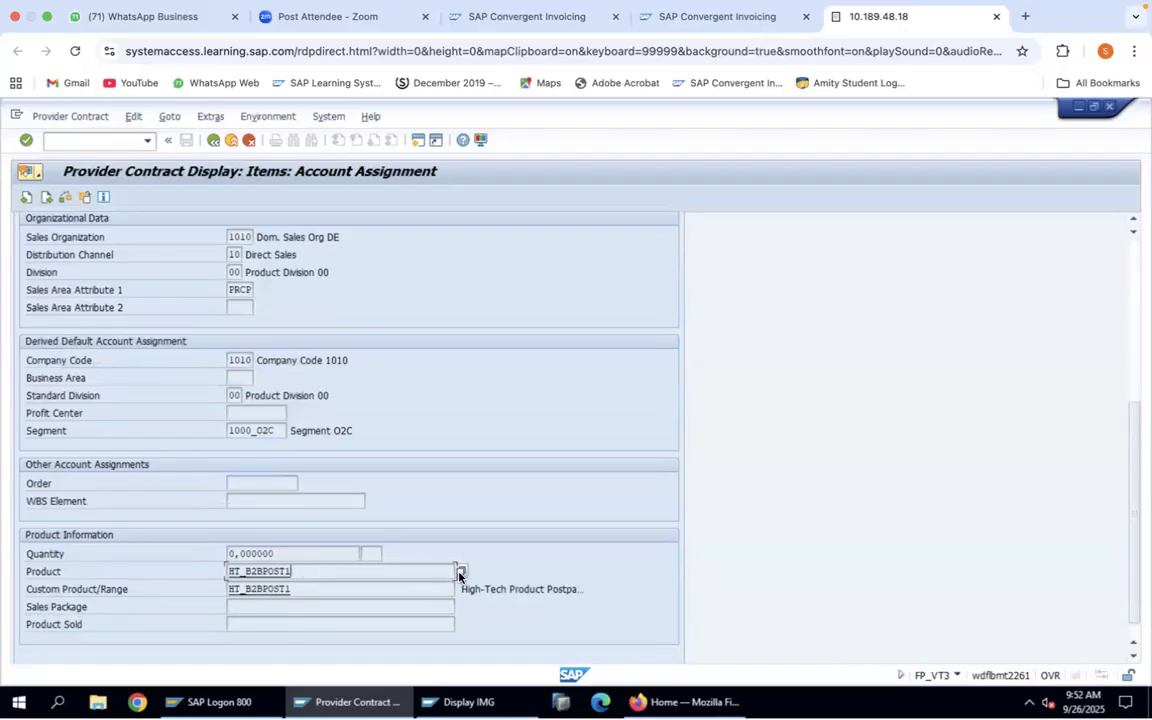
double_click(275, 573)
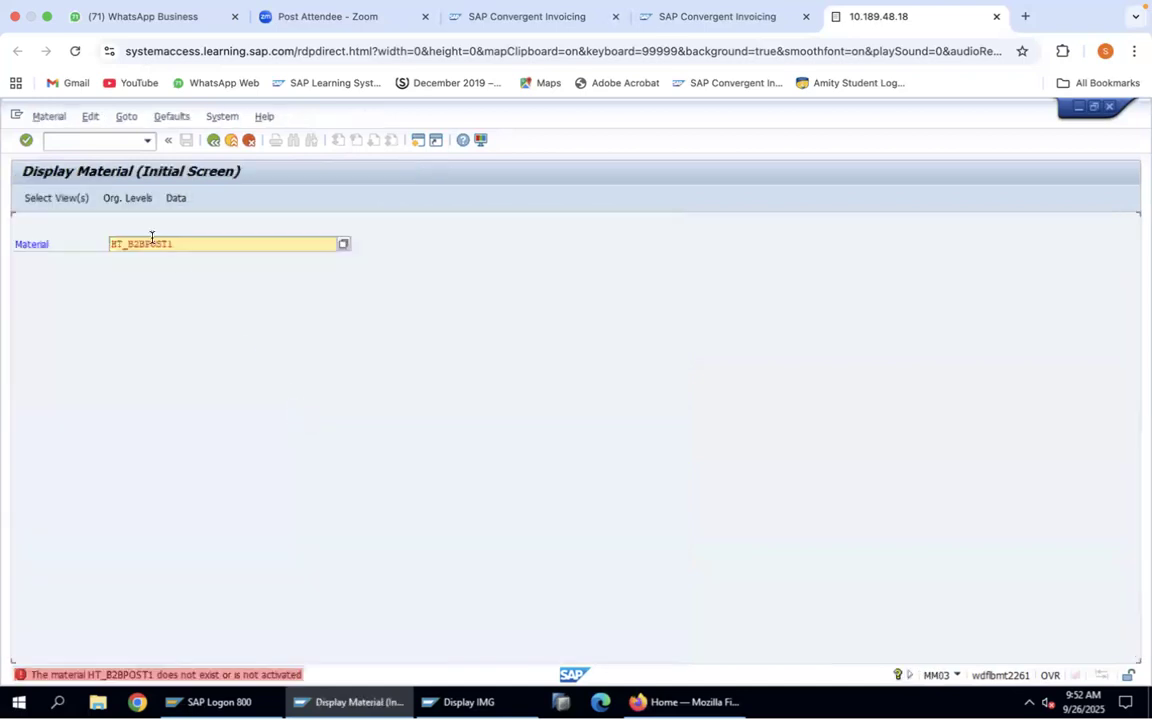
Try to display the views, organizational levels and data of material HT_B2BPOST1, and return to the provider contract.
click(62, 199)
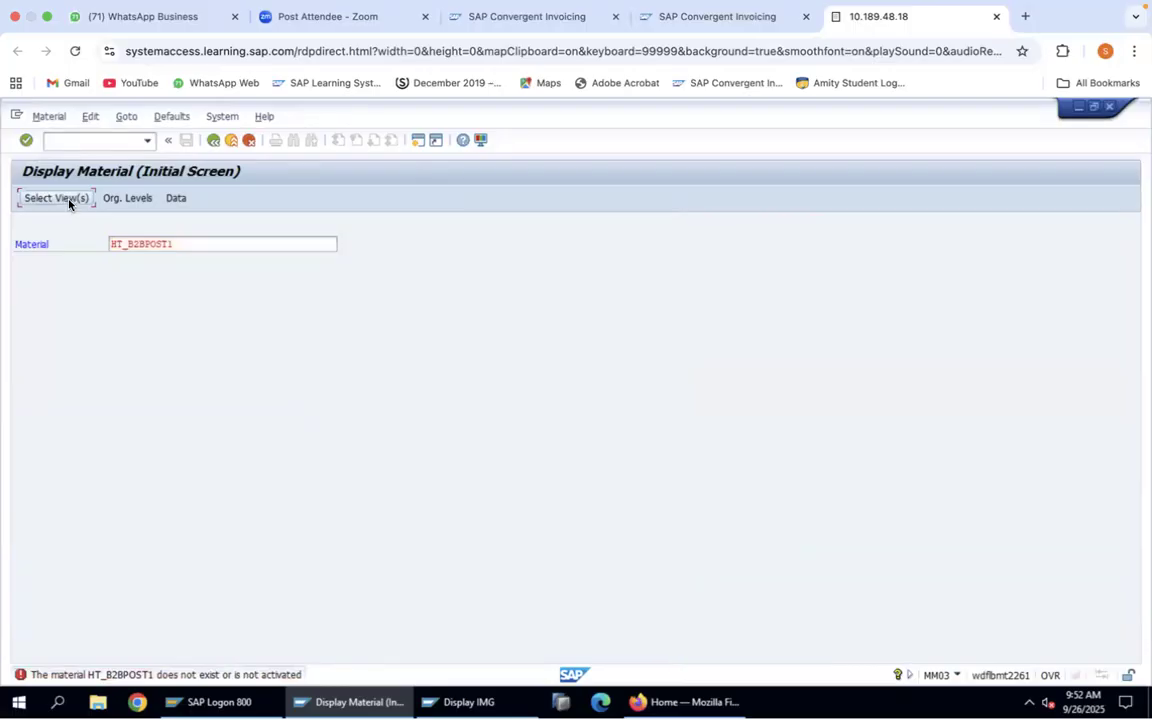
click(151, 204)
click(172, 198)
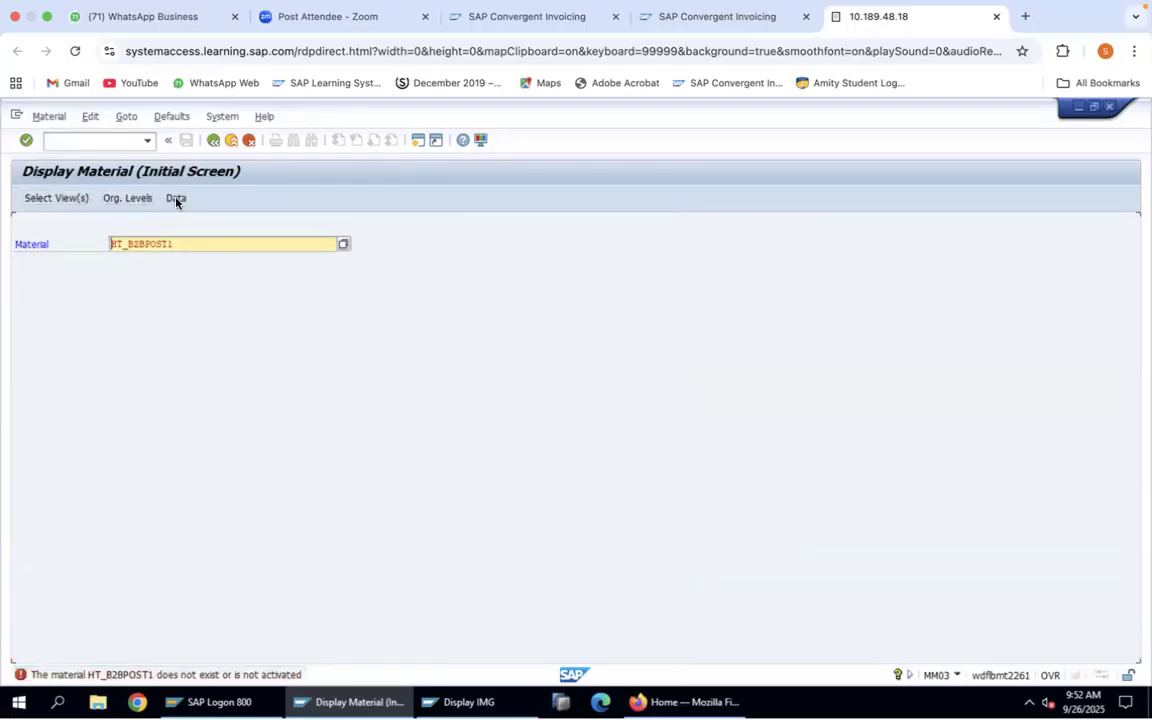
click(214, 142)
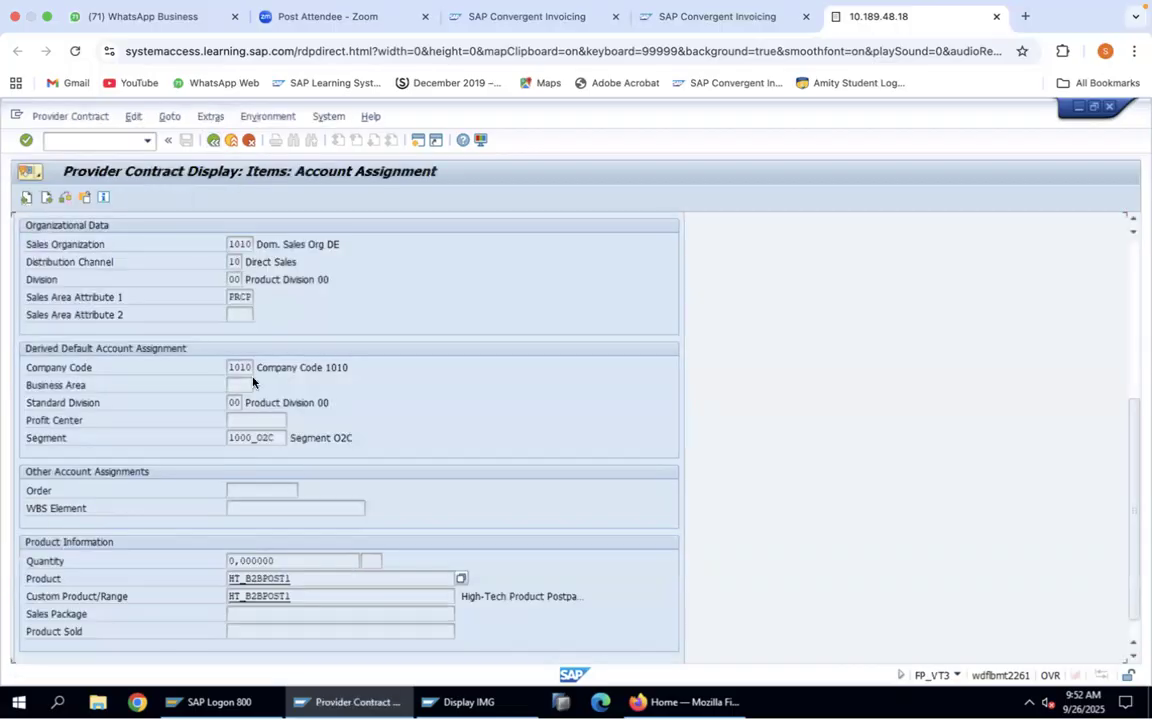
Leave contract 92, clear the business partner and contract fields, and display provider contract 2031.
click(460, 580)
click(213, 141)
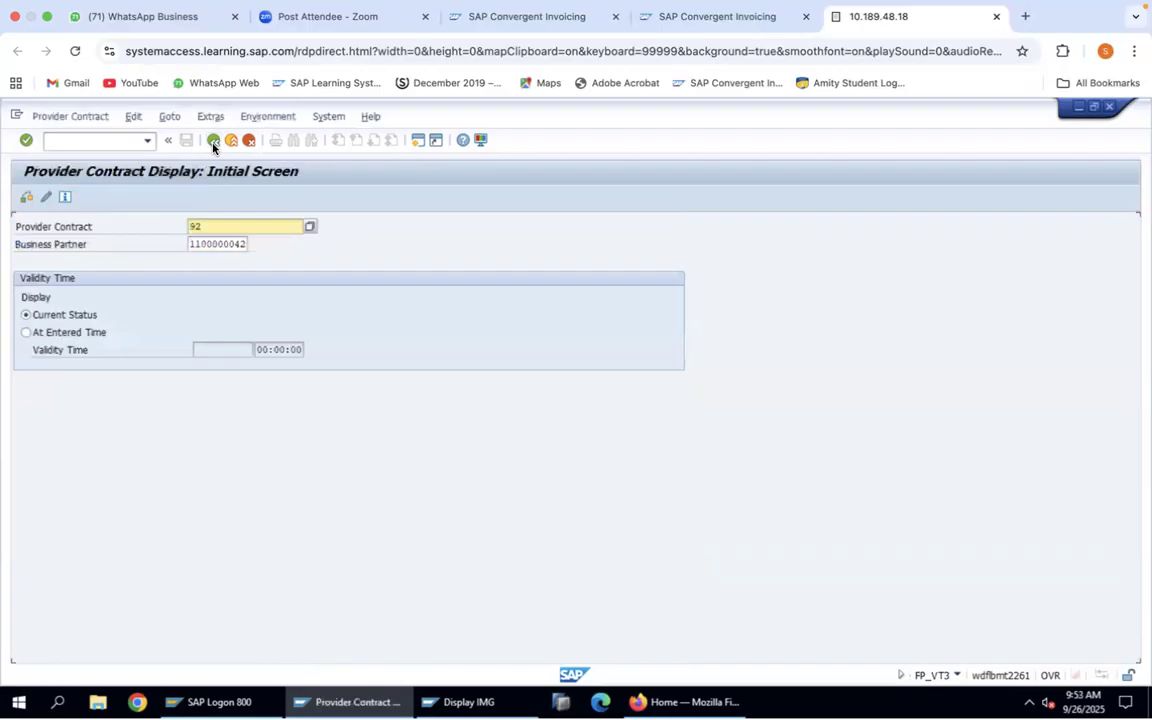
double_click(219, 243)
key(BackSpace)
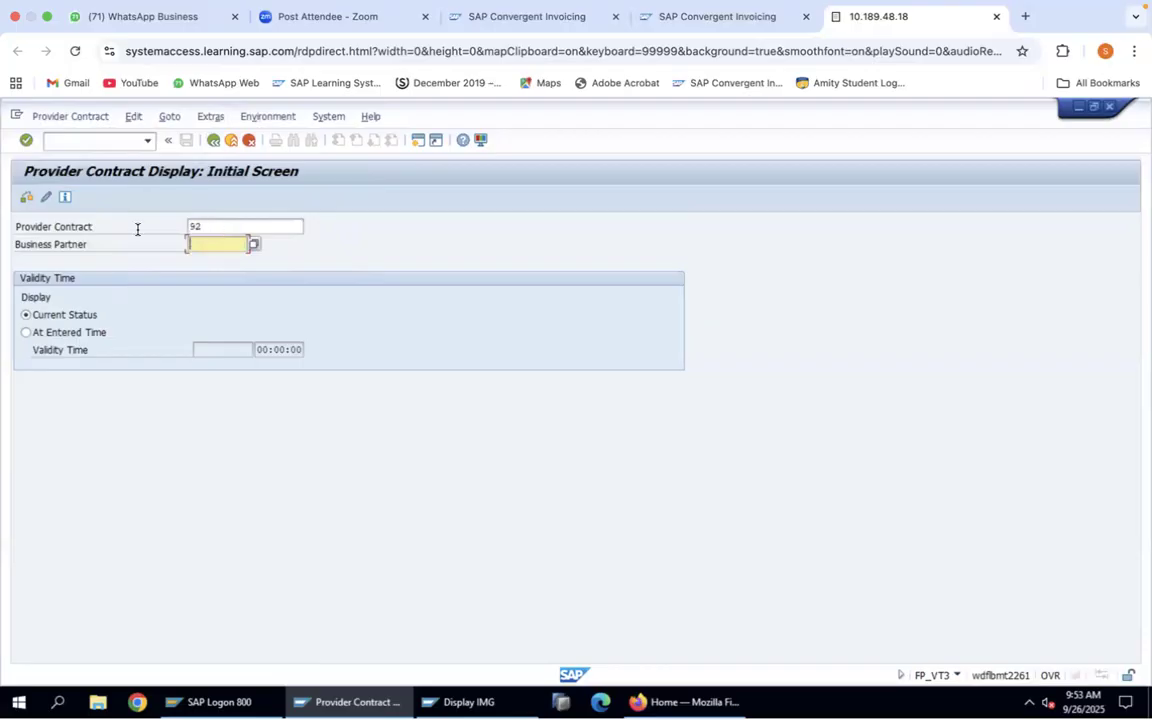
key(shift+Tab)
key(BackSpace)
key(Escape)
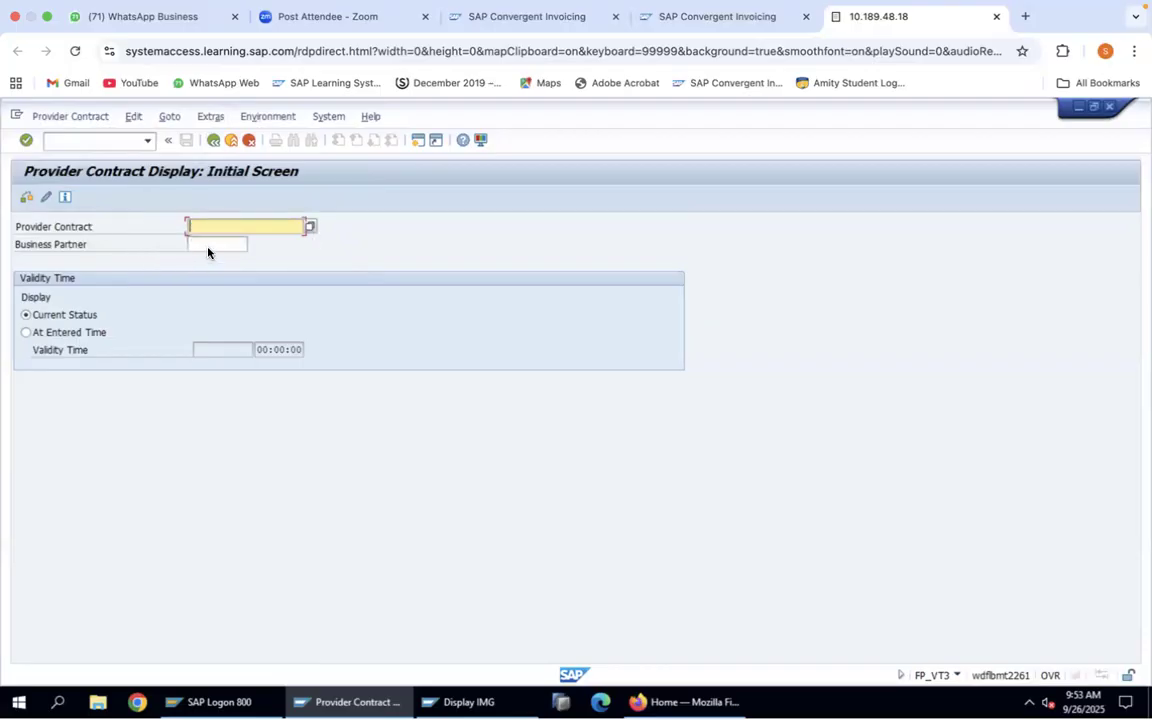
text(2031)
key(Return)
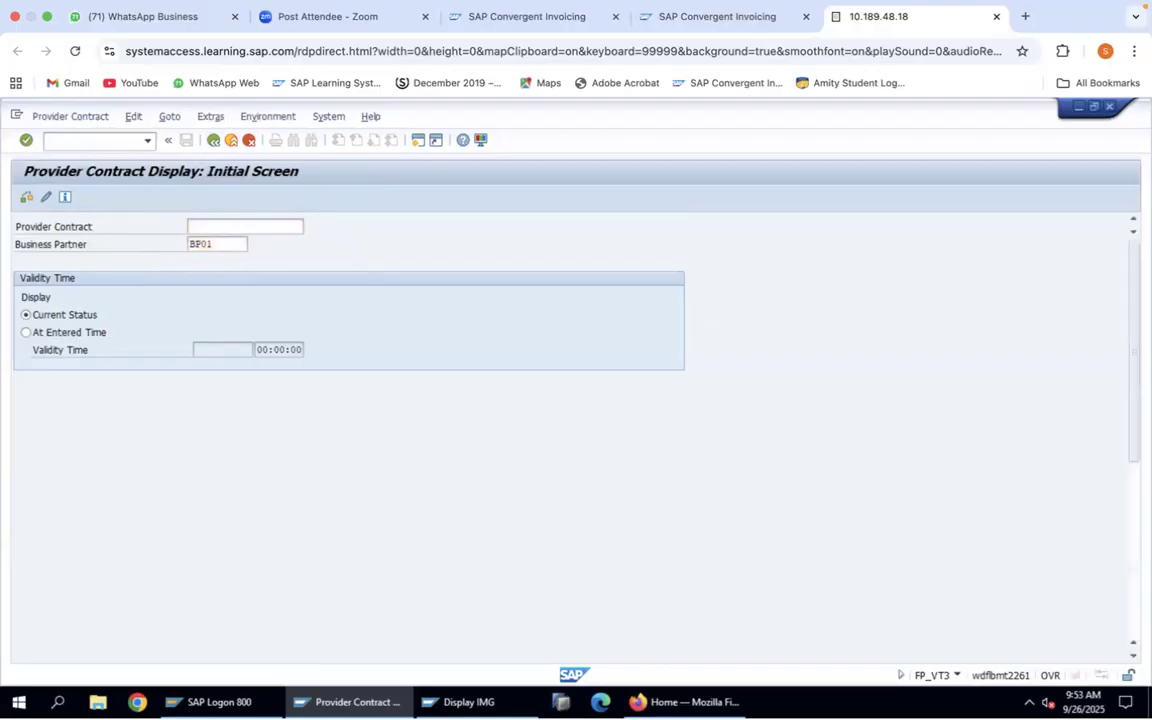
Open the account assignment of the item in contract 2031 and check the characteristic values of product BSU_CLOUD_SEL_SERV.
click(300, 265)
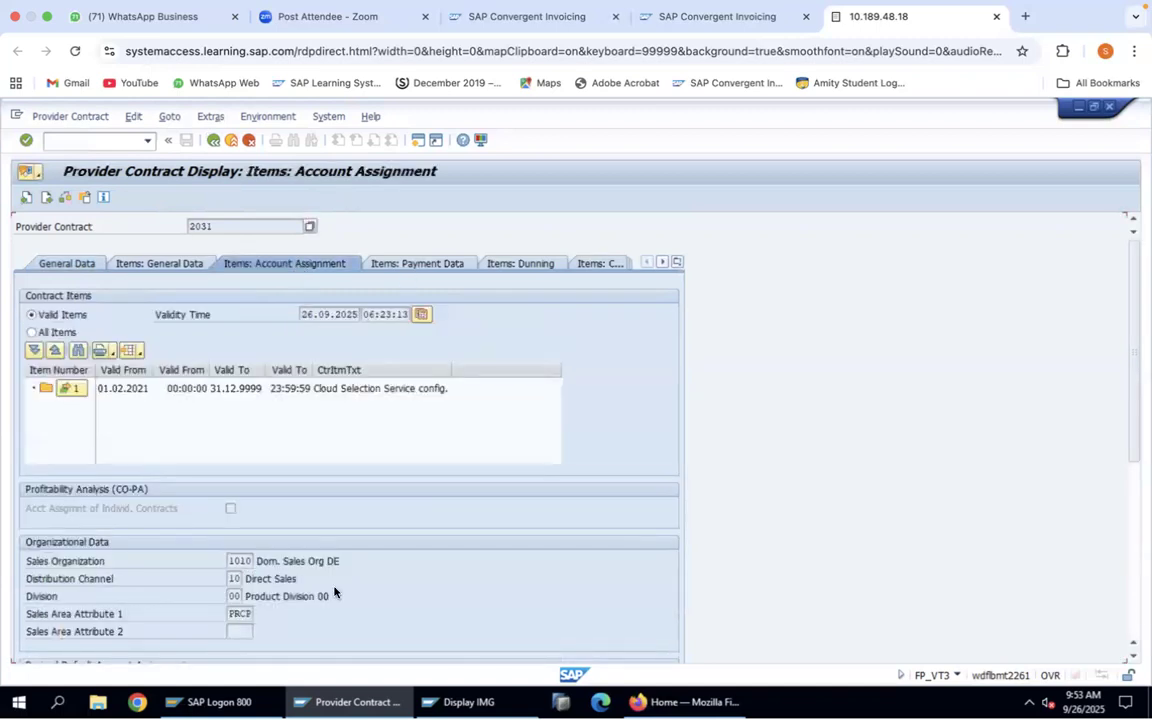
scroll(334, 592, down, 5)
scroll(283, 589, down, 3)
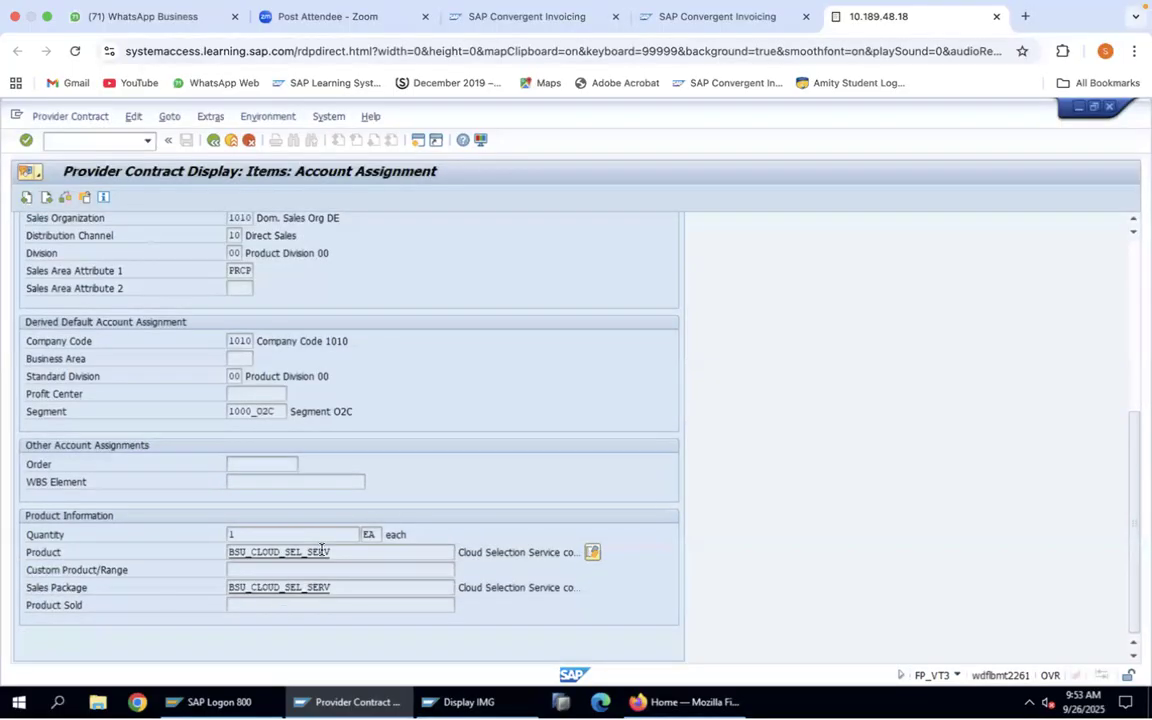
click(591, 556)
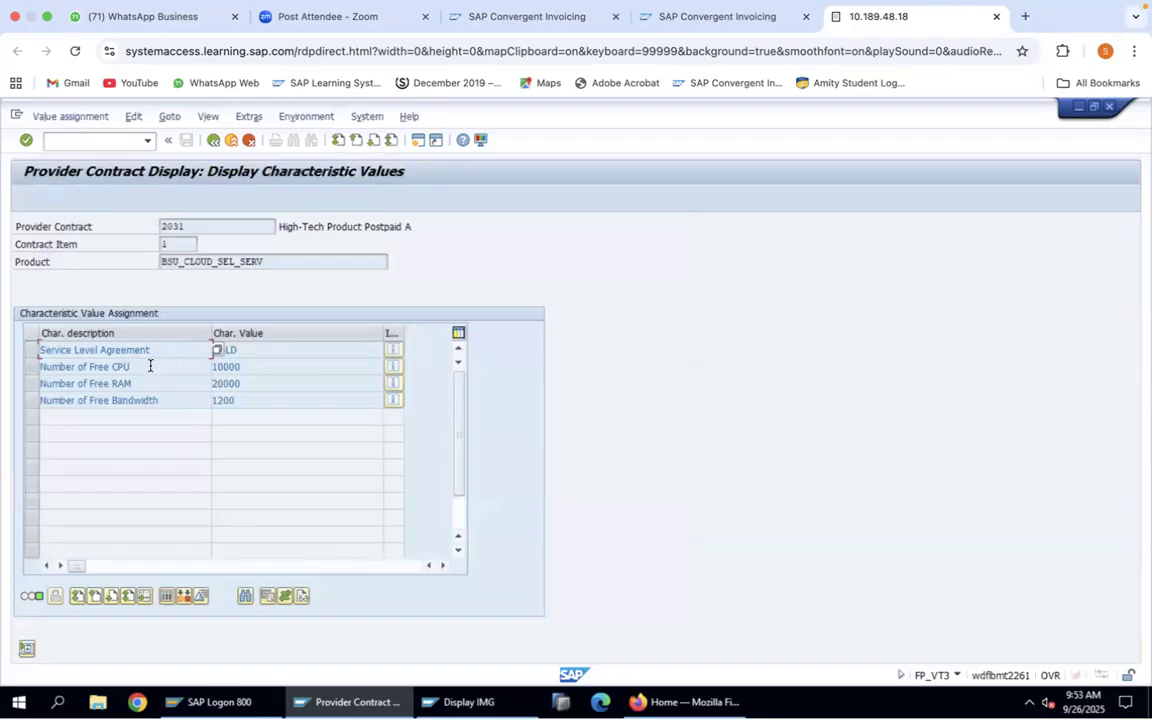
drag(92, 366, 244, 366)
click(149, 382)
click(213, 141)
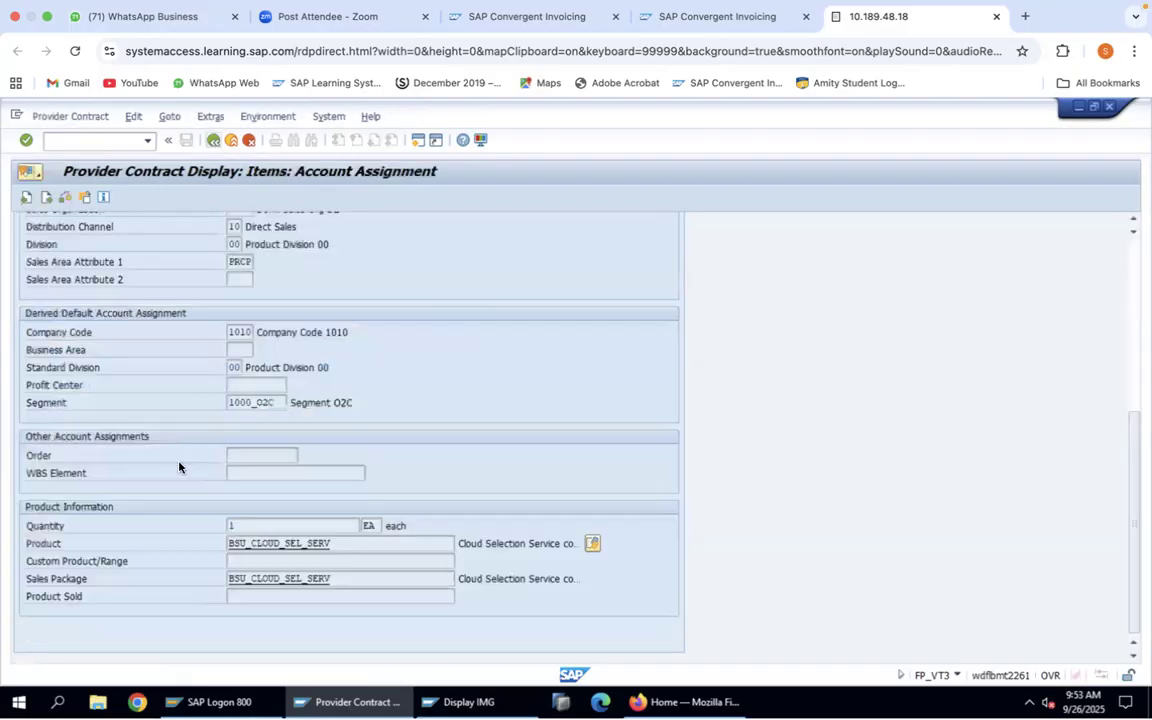
Display the Basic Data 1 view of material BSU_CLOUD_SEL_SERV with organizational levels left blank, and return to the contract.
double_click(258, 543)
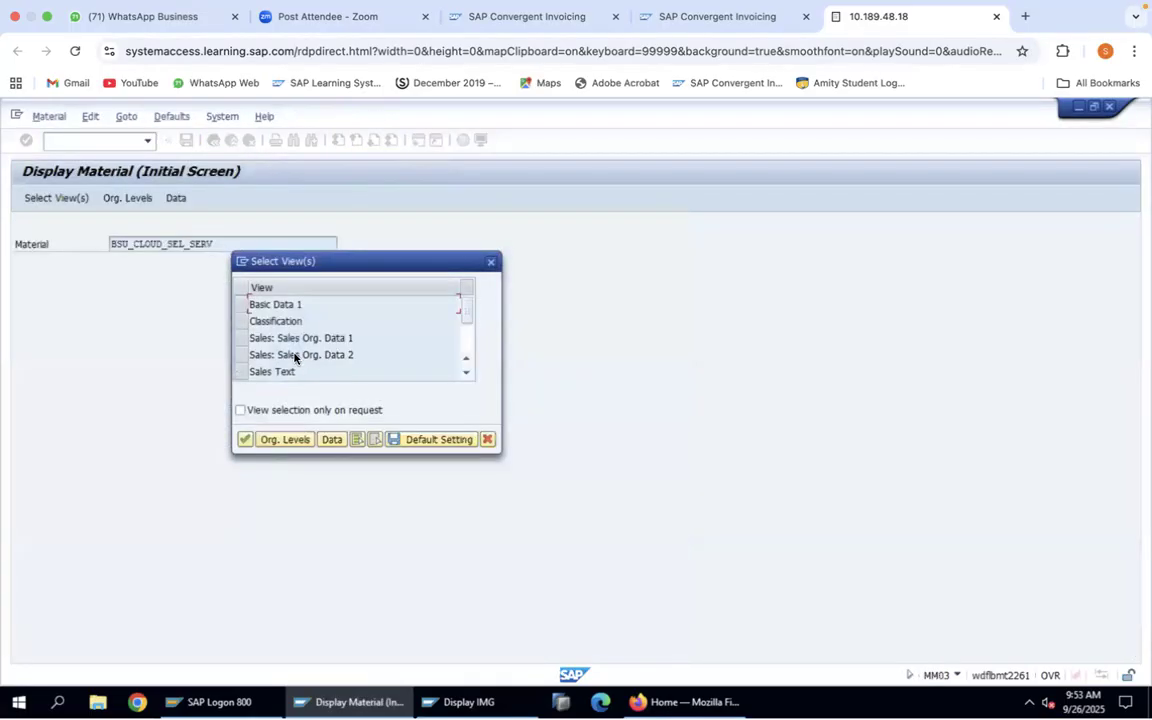
click(243, 304)
click(243, 441)
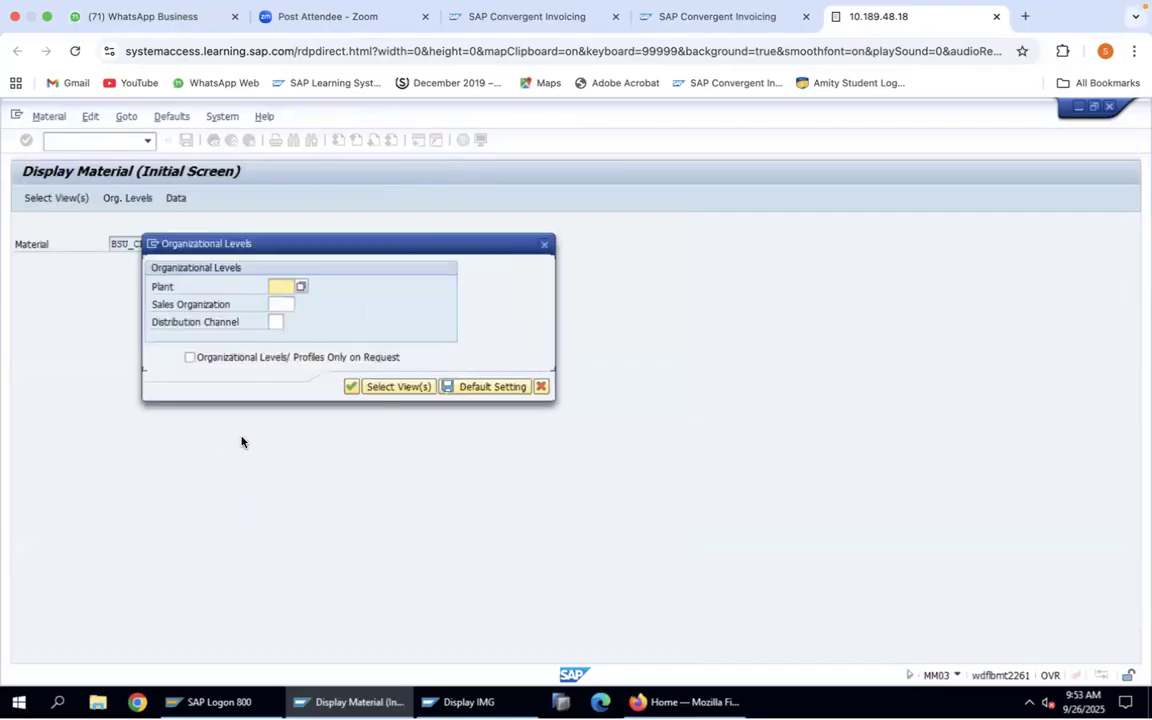
click(350, 387)
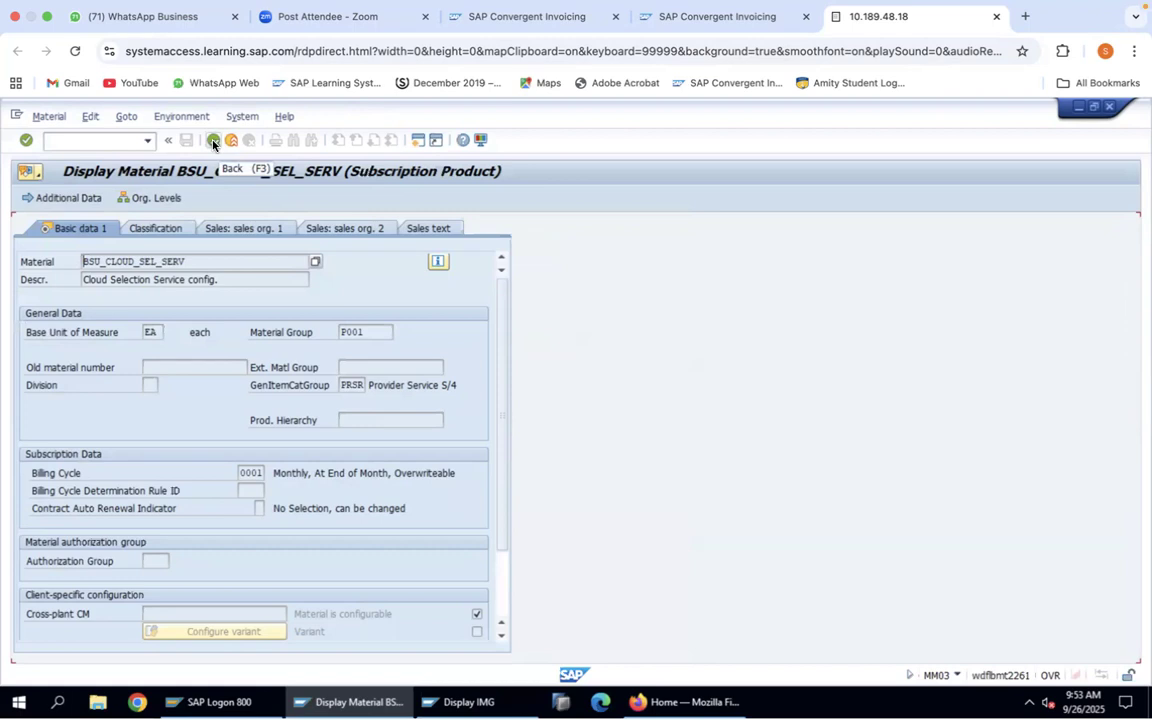
click(212, 141)
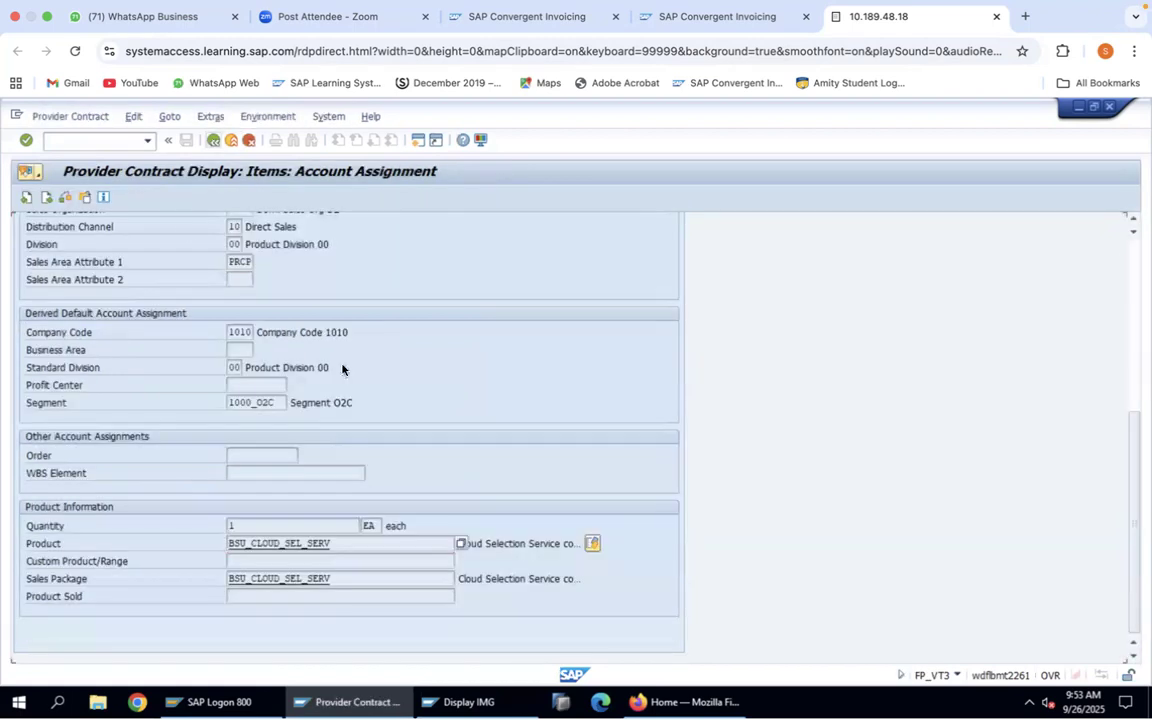
Review the account assignment of contract 2031 again and return to the contract's General Data.
scroll(338, 385, up, 1)
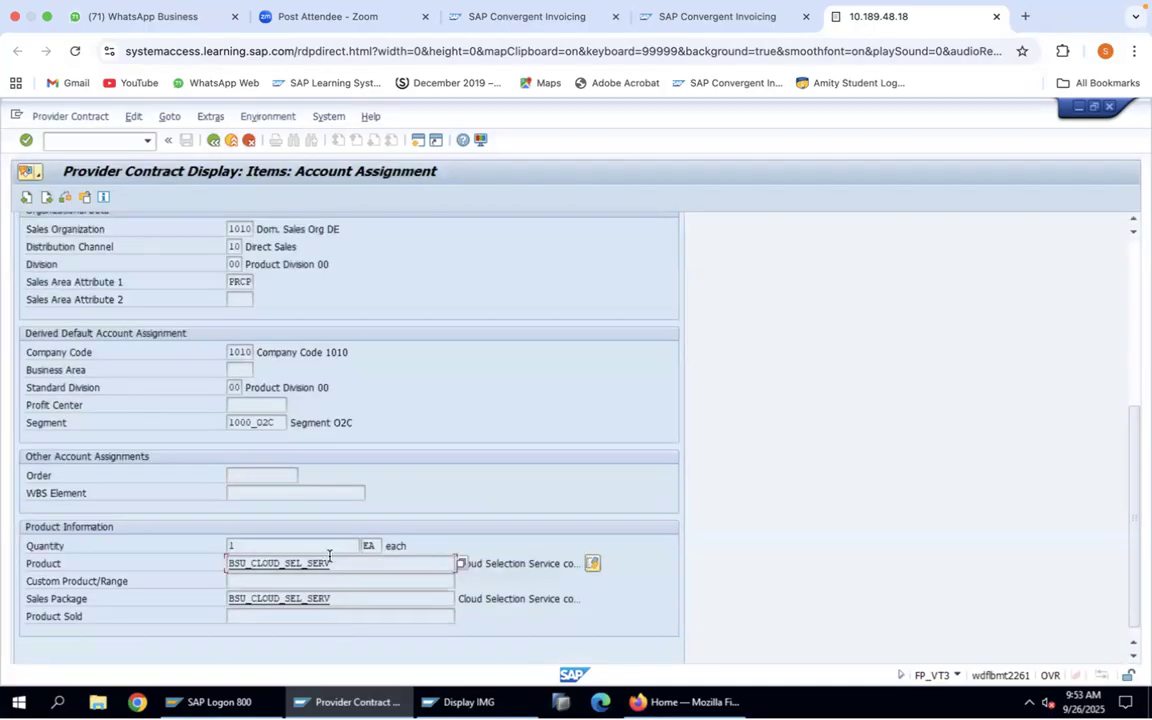
scroll(337, 351, up, 2)
scroll(337, 351, up, 4)
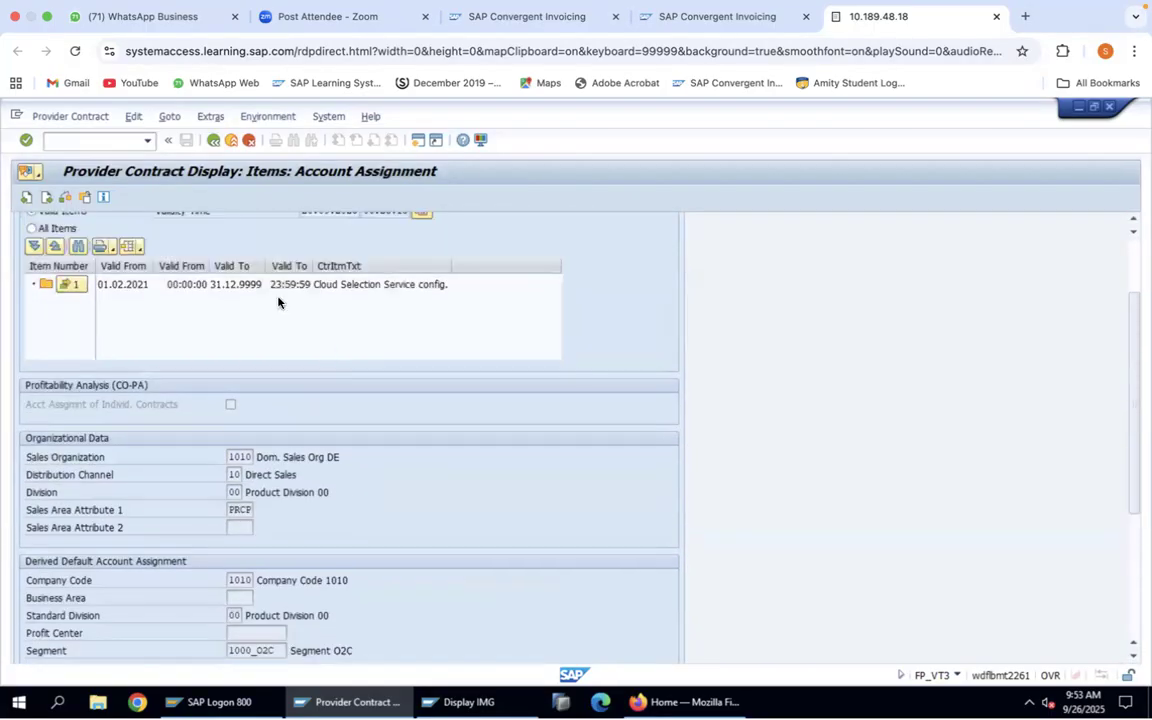
click(1131, 263)
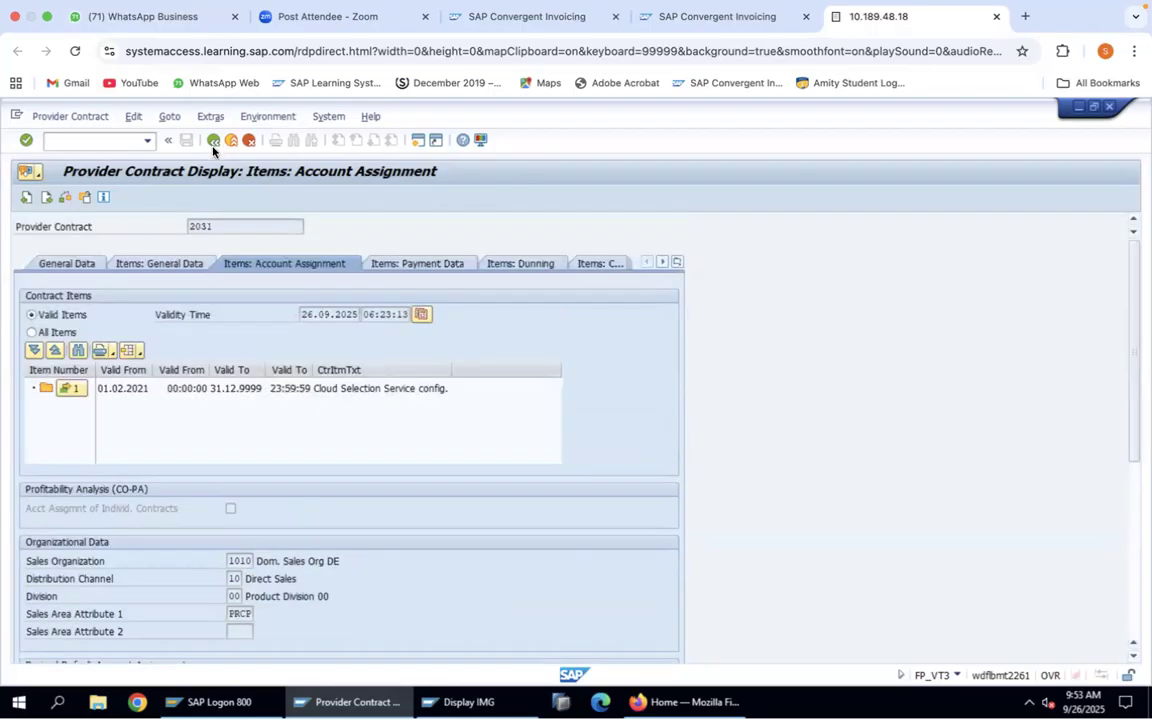
click(78, 266)
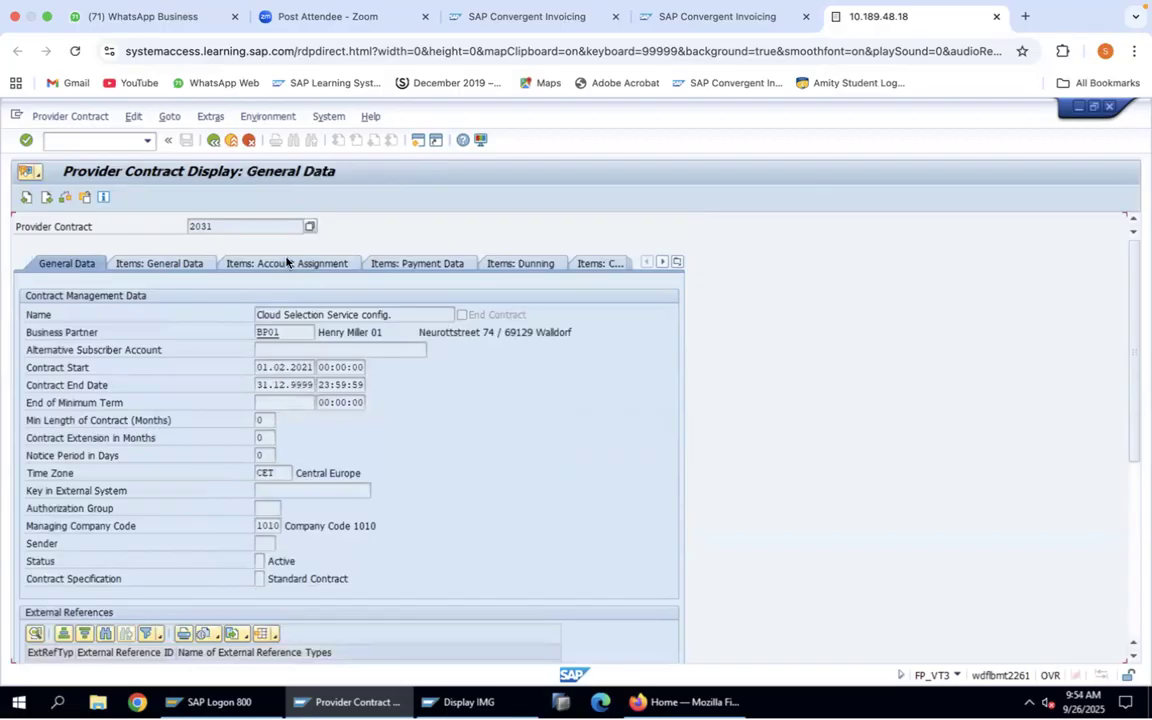
click(223, 226)
Switch to the Display IMG session, start transaction SE38, and execute program RFKKBIXBITSAMPLE with variant AC245.
click(463, 702)
click(81, 140)
text(/nse38)
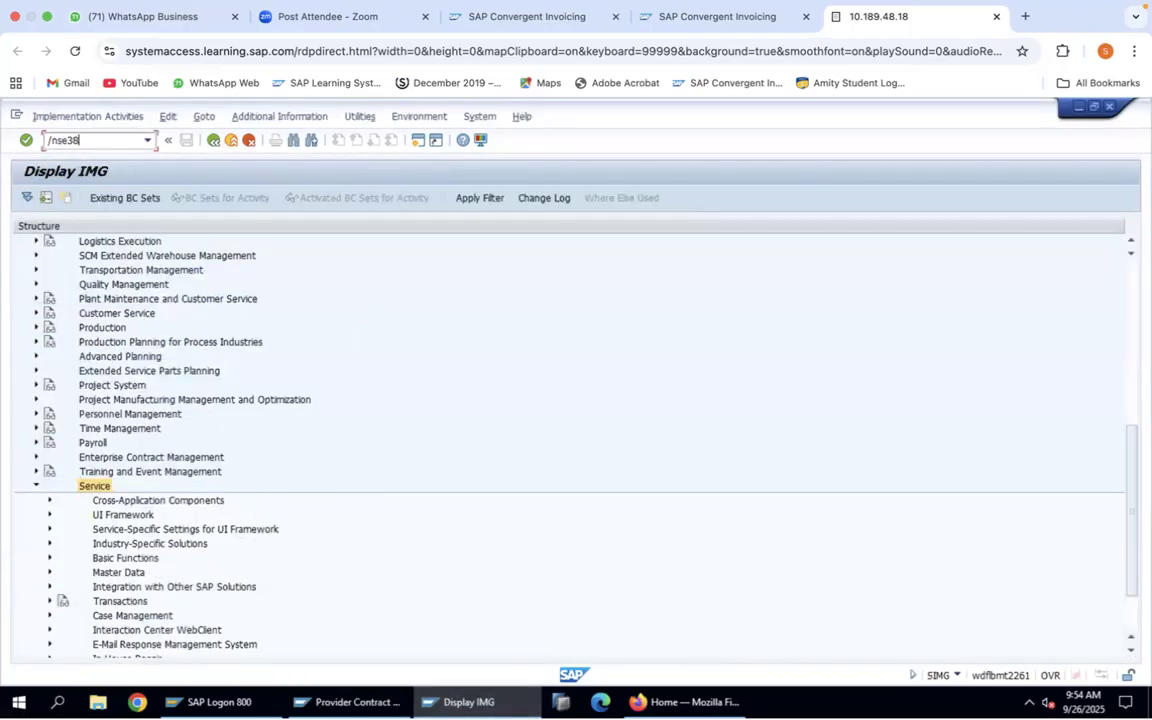
key(Return)
click(324, 198)
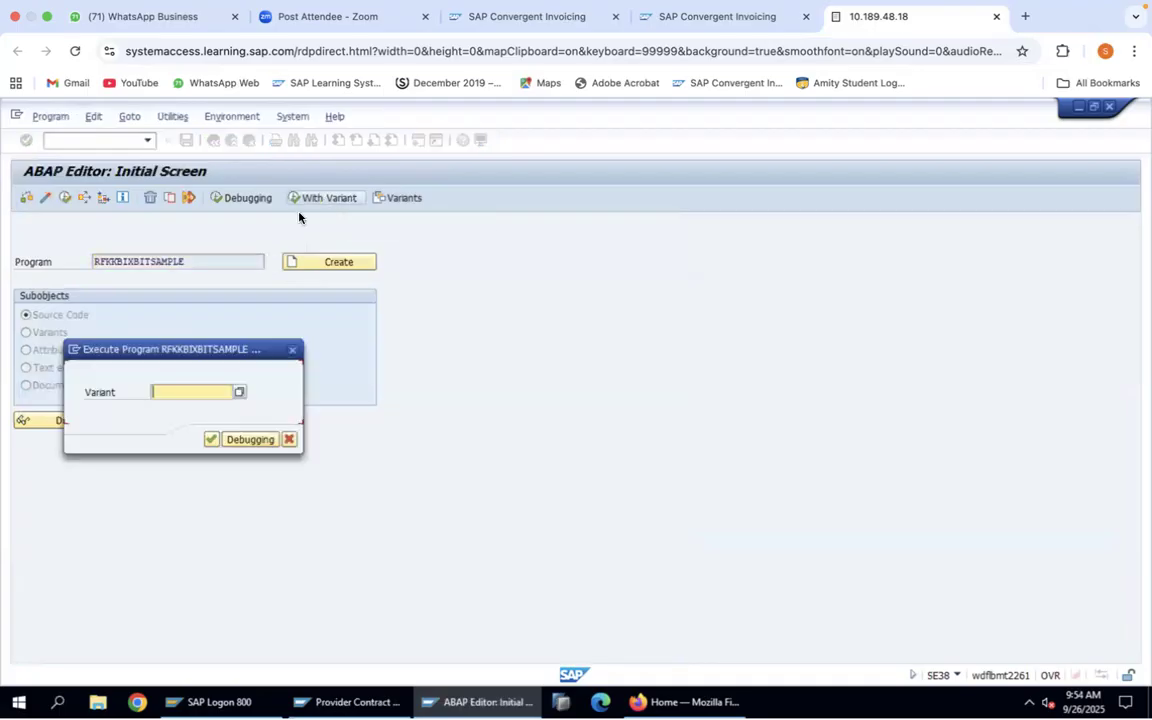
text(BCD4S)
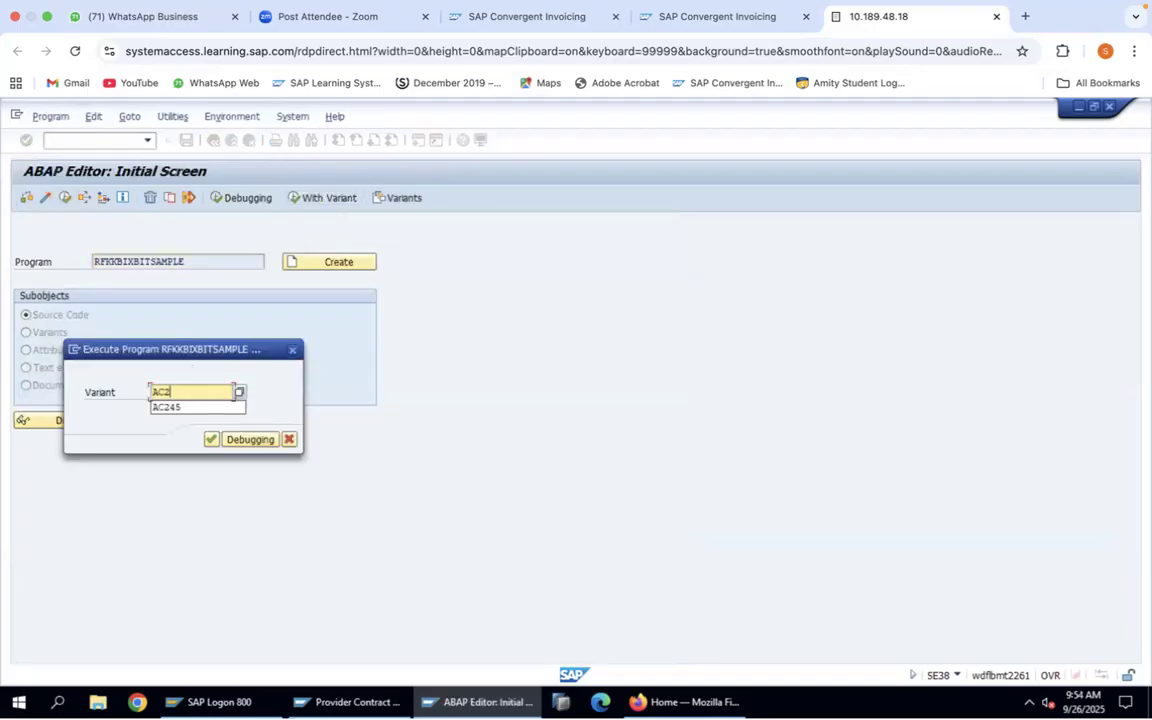
key(Return)
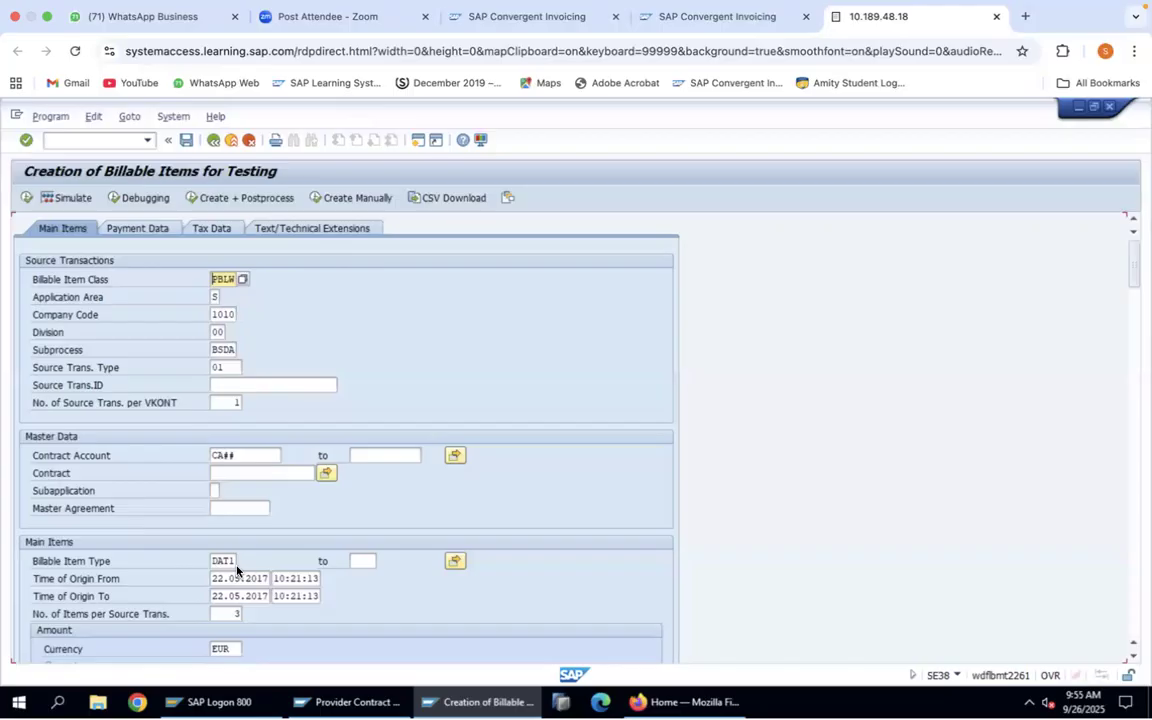
Switch to the Excel training notes and look through the Billable Item, Account Assignment and Billing Configuration sections.
key(super+Tab)
key(super+Tab)
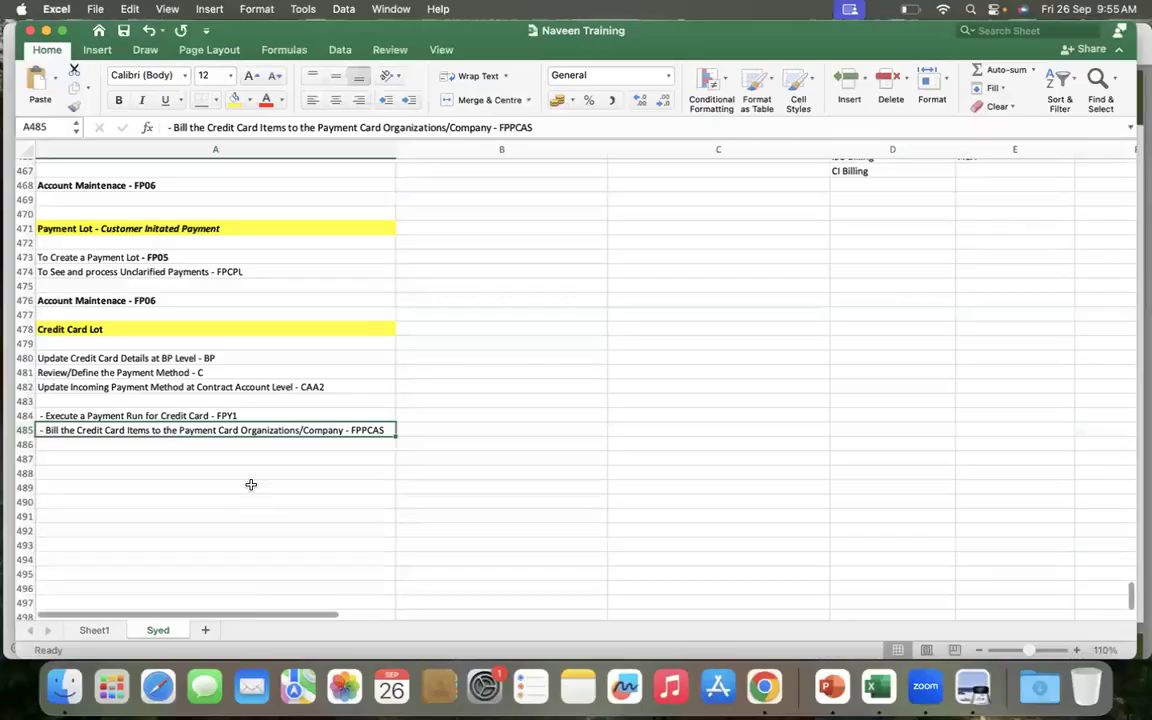
scroll(251, 485, up, 20)
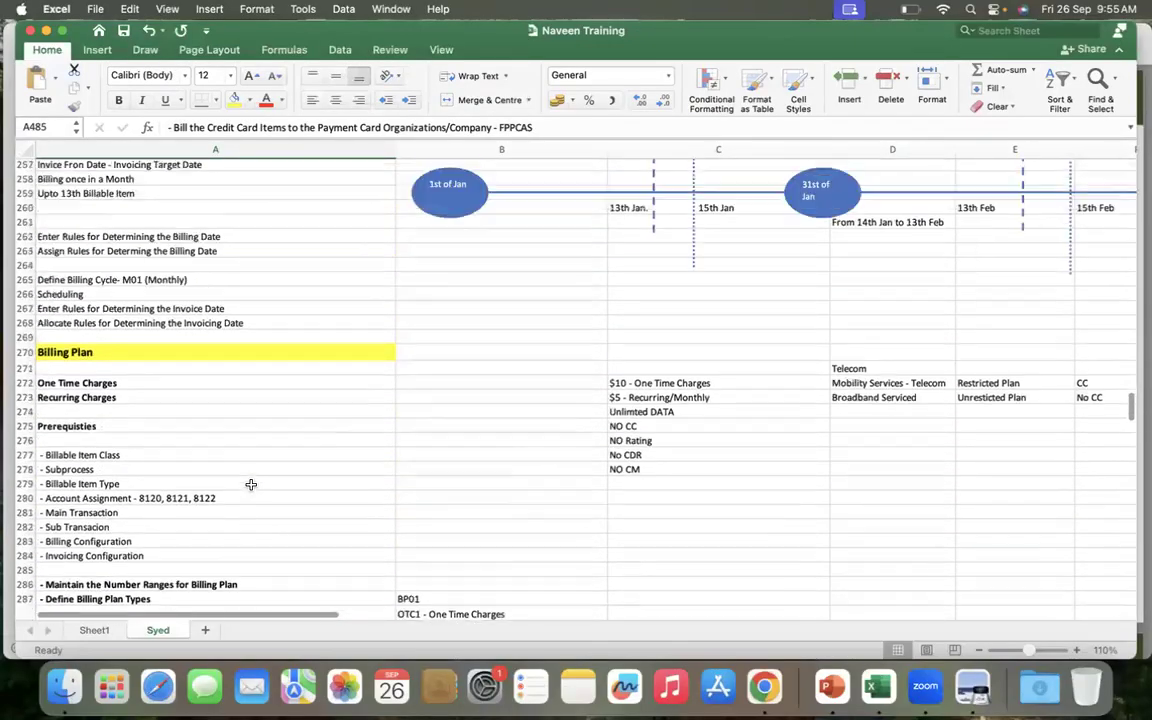
scroll(251, 484, up, 20)
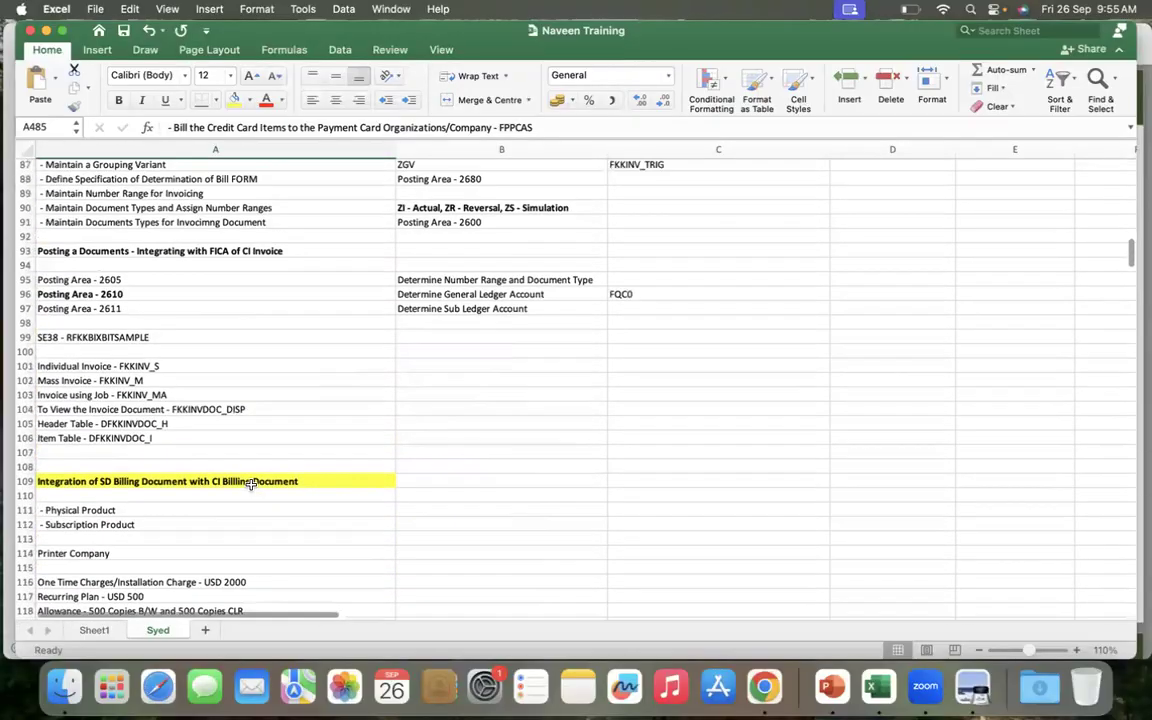
scroll(251, 485, up, 10)
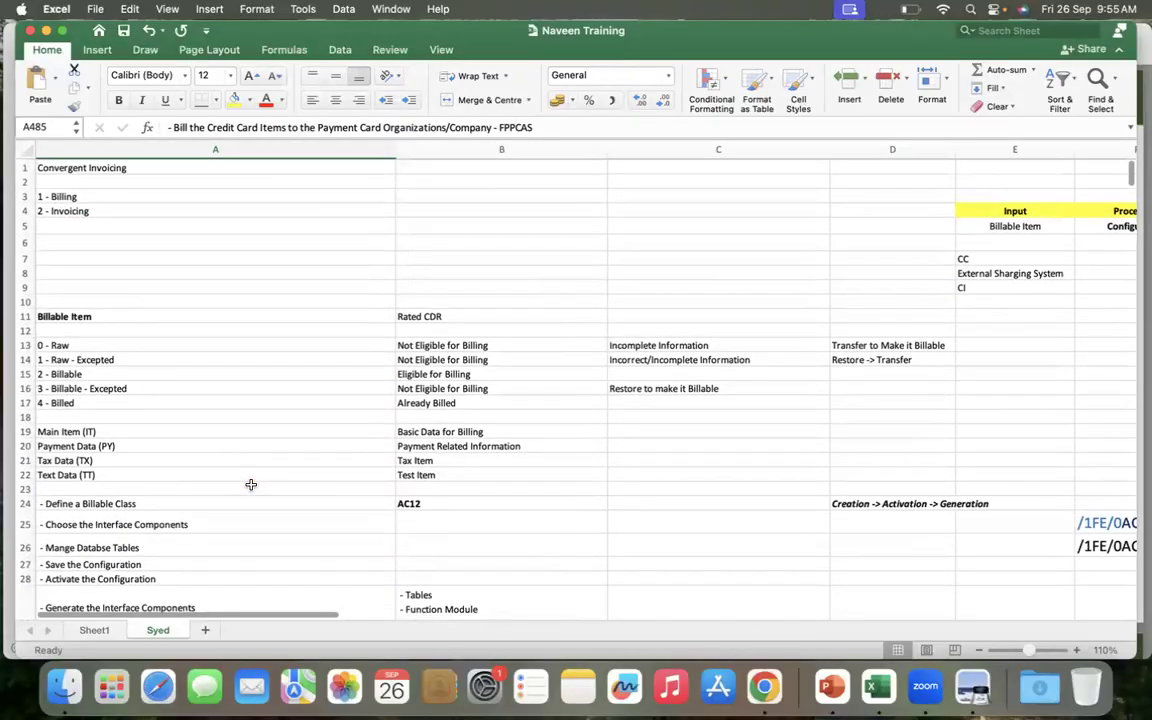
scroll(251, 485, down, 5)
scroll(251, 484, down, 10)
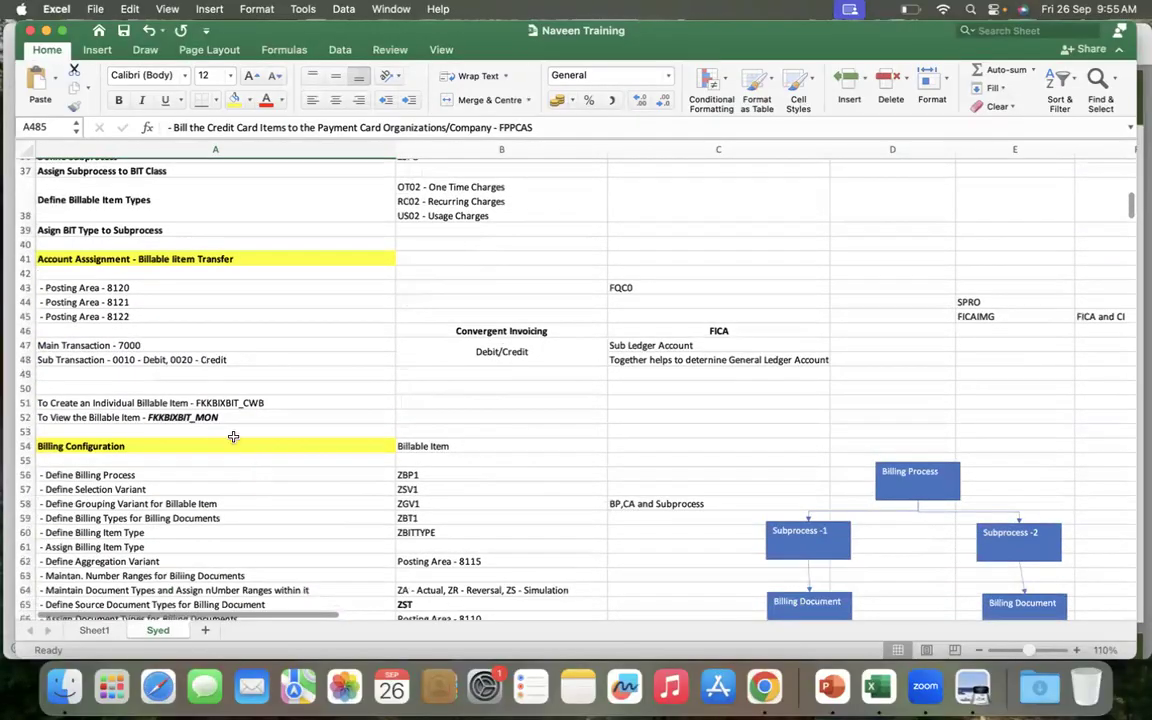
click(147, 365)
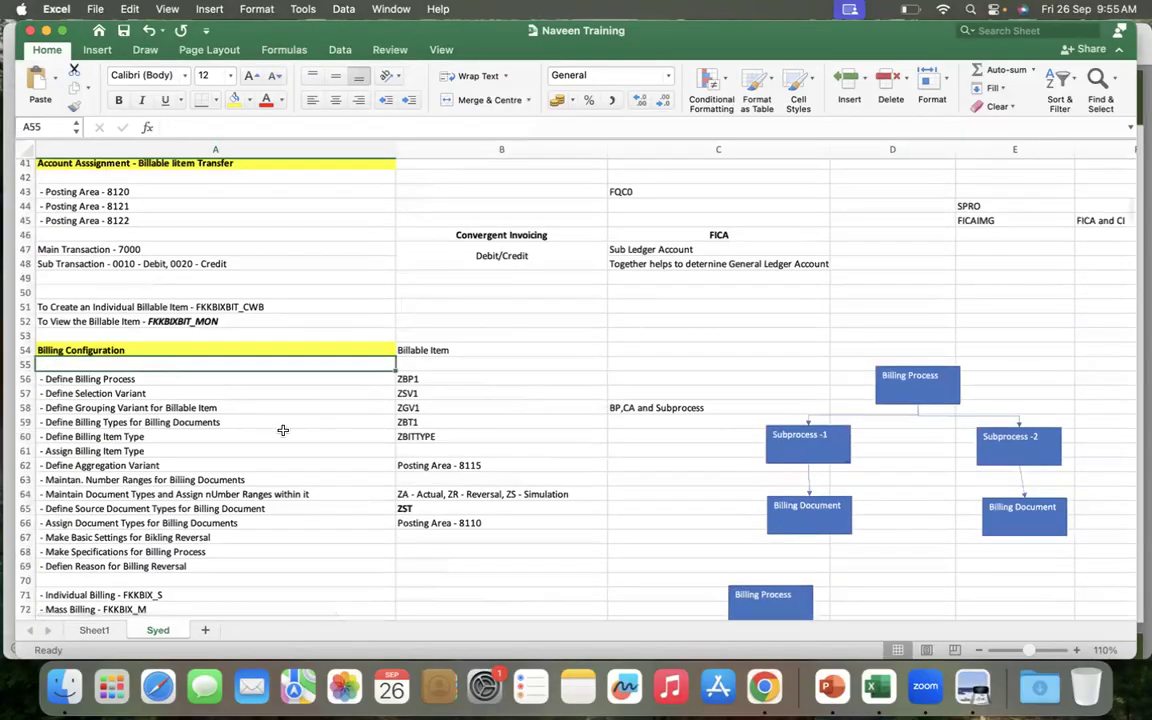
scroll(283, 429, down, 2)
scroll(283, 429, down, 2)
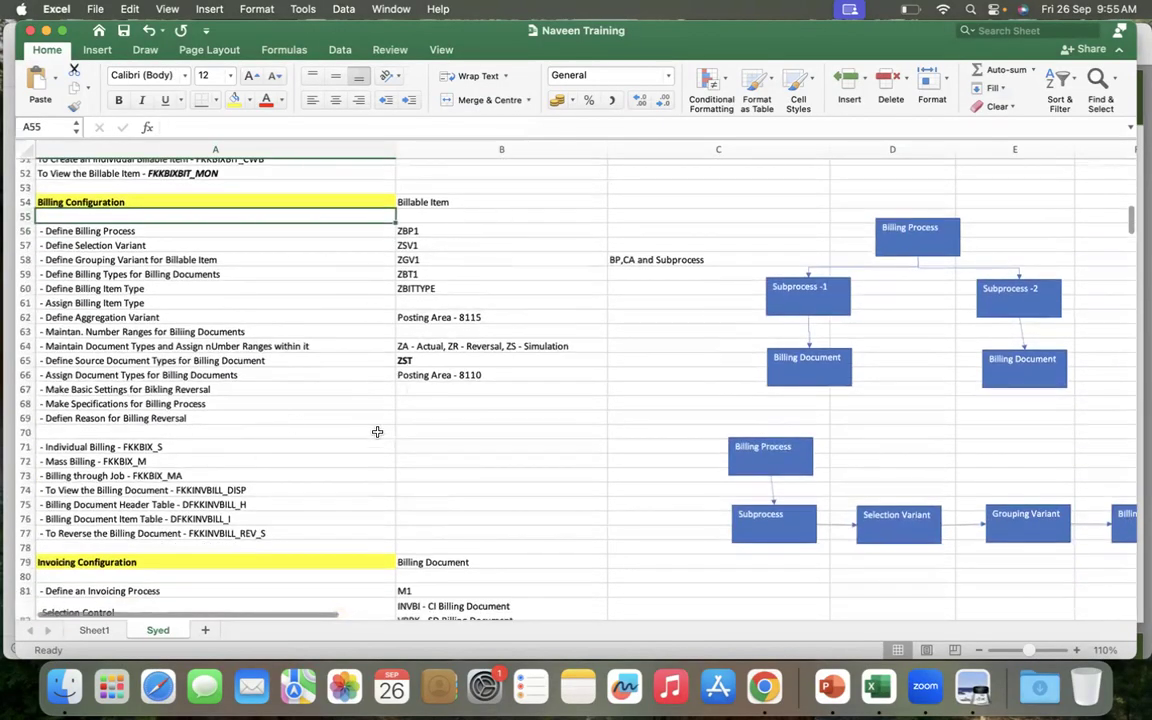
Review the notes on Invoicing Configuration, posting documents to FICA, and integrating SD billing documents with CI billing documents.
scroll(377, 432, down, 3)
scroll(377, 432, down, 5)
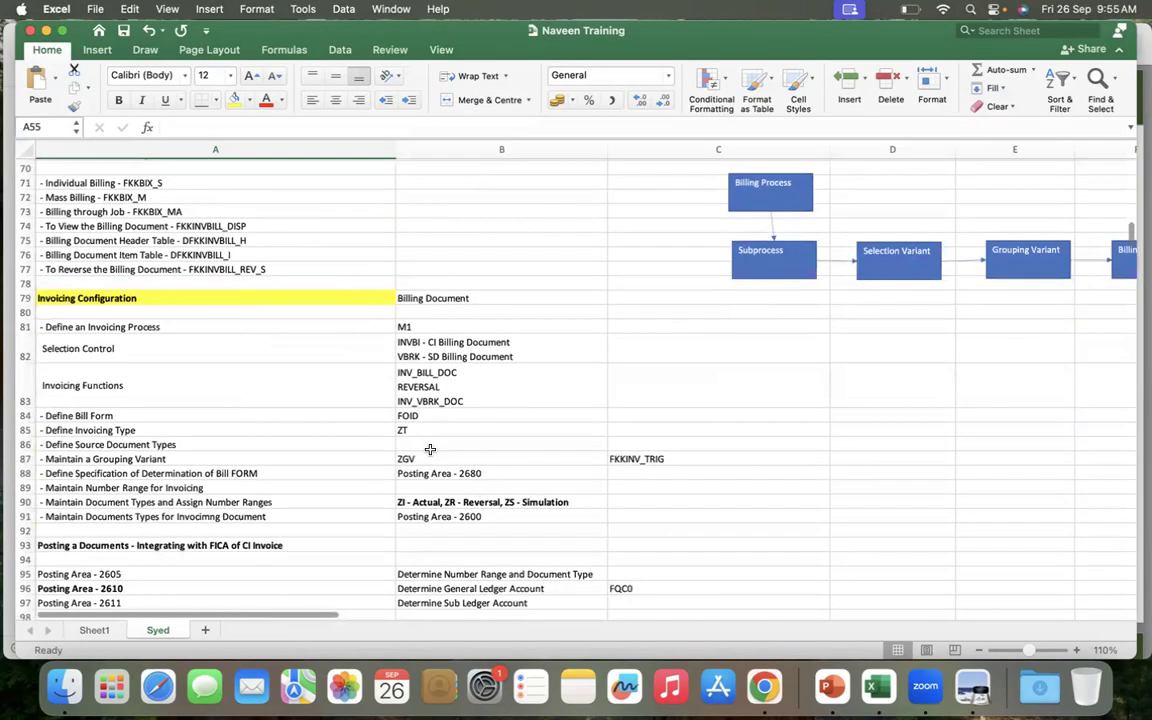
scroll(430, 450, down, 3)
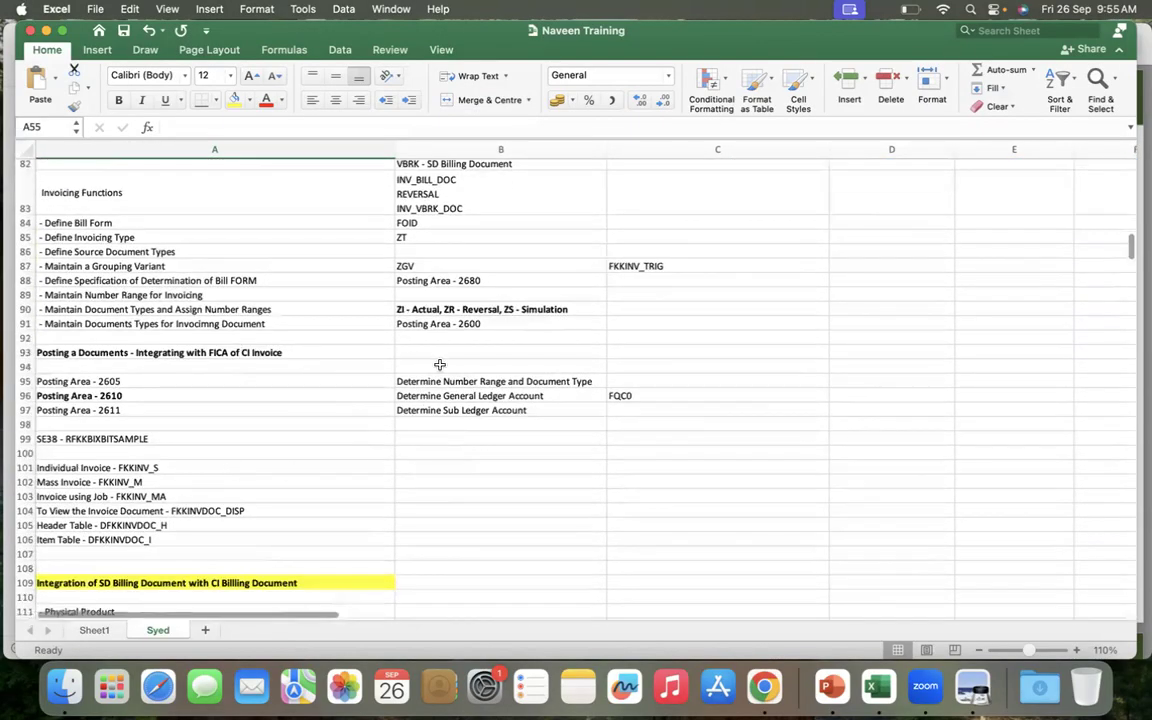
scroll(243, 460, down, 2)
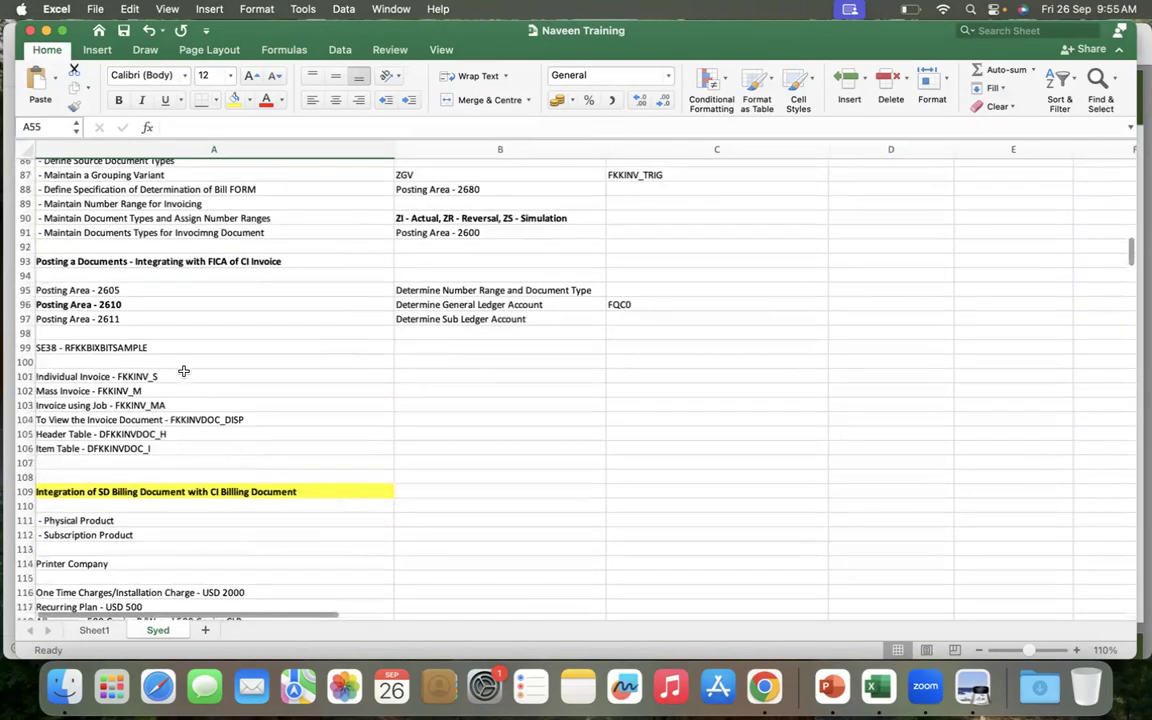
scroll(198, 448, down, 6)
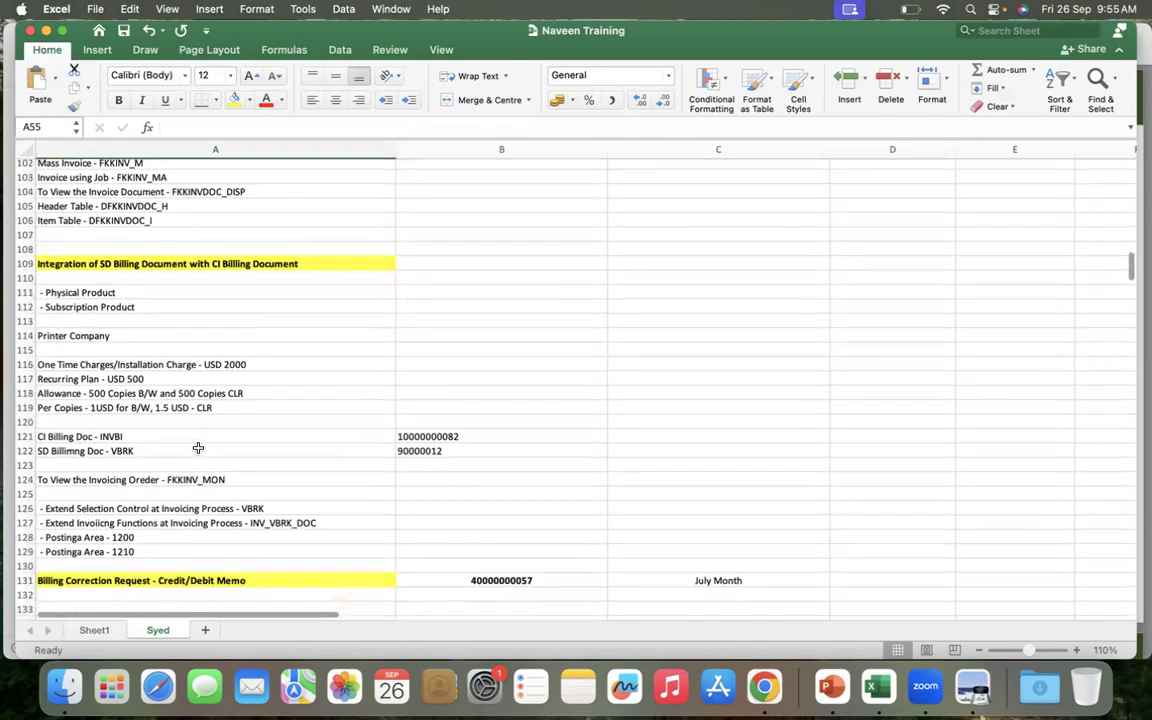
scroll(198, 448, down, 2)
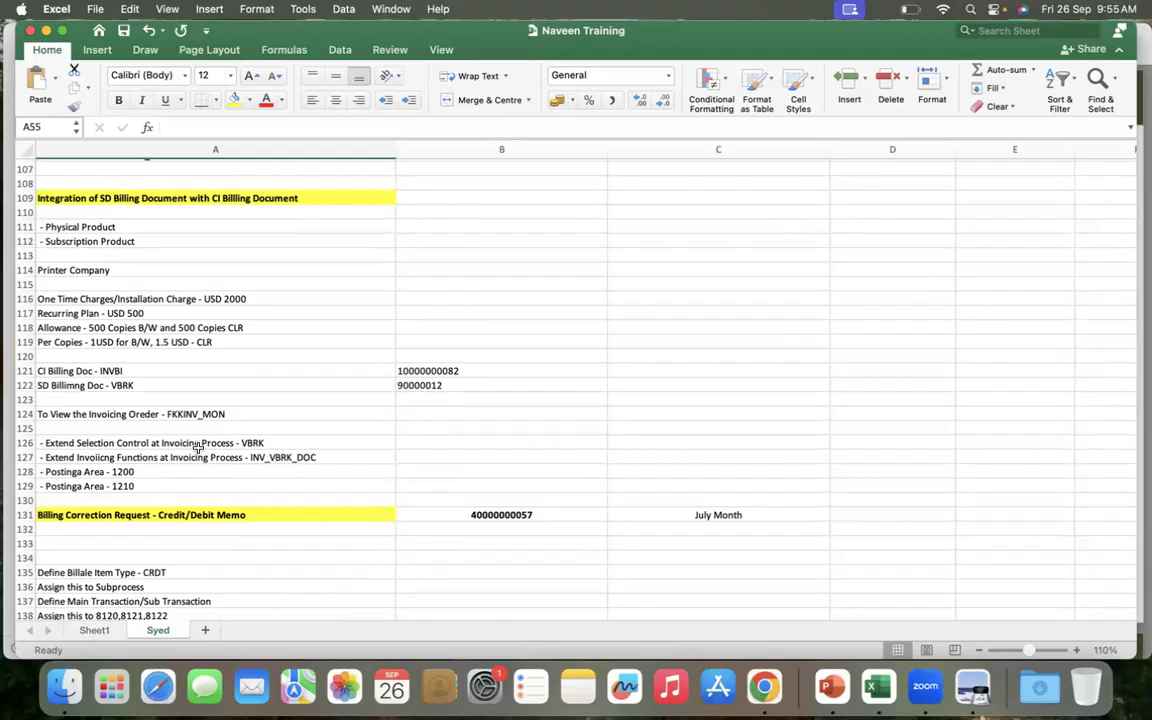
scroll(198, 450, up, 3)
scroll(198, 448, down, 15)
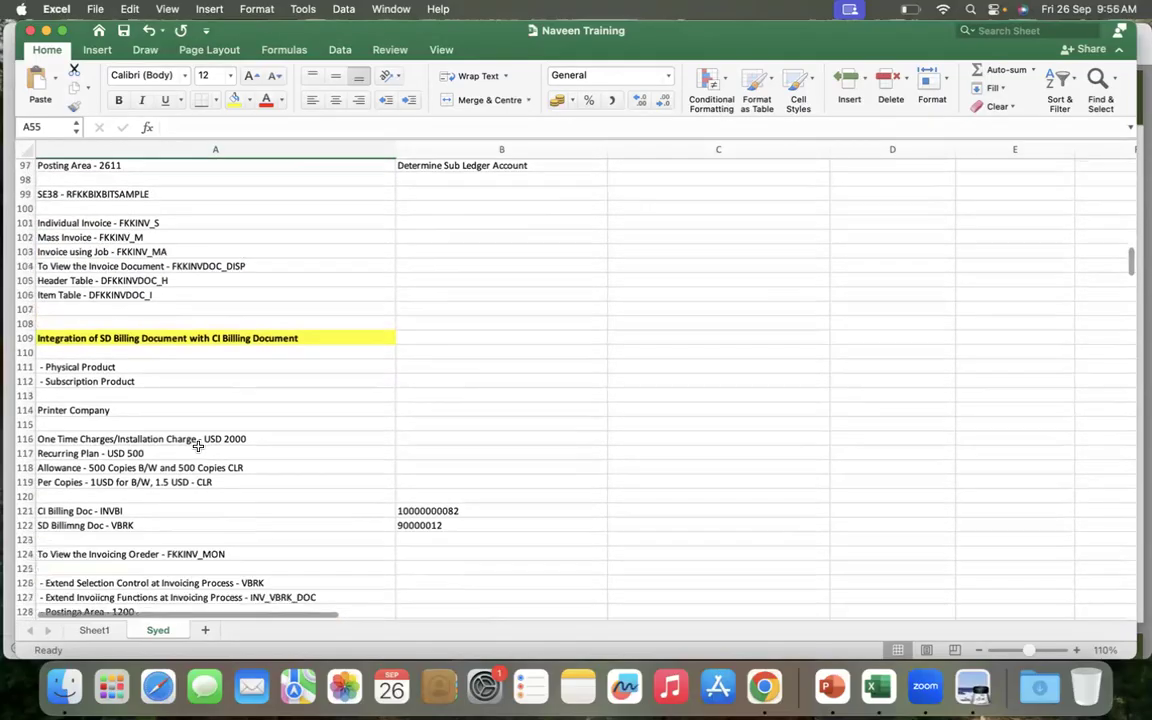
scroll(198, 446, down, 7)
Switch back to the SAP session, replace the ## placeholder in the contract account with 01, and create the test billable items.
key(super+Tab)
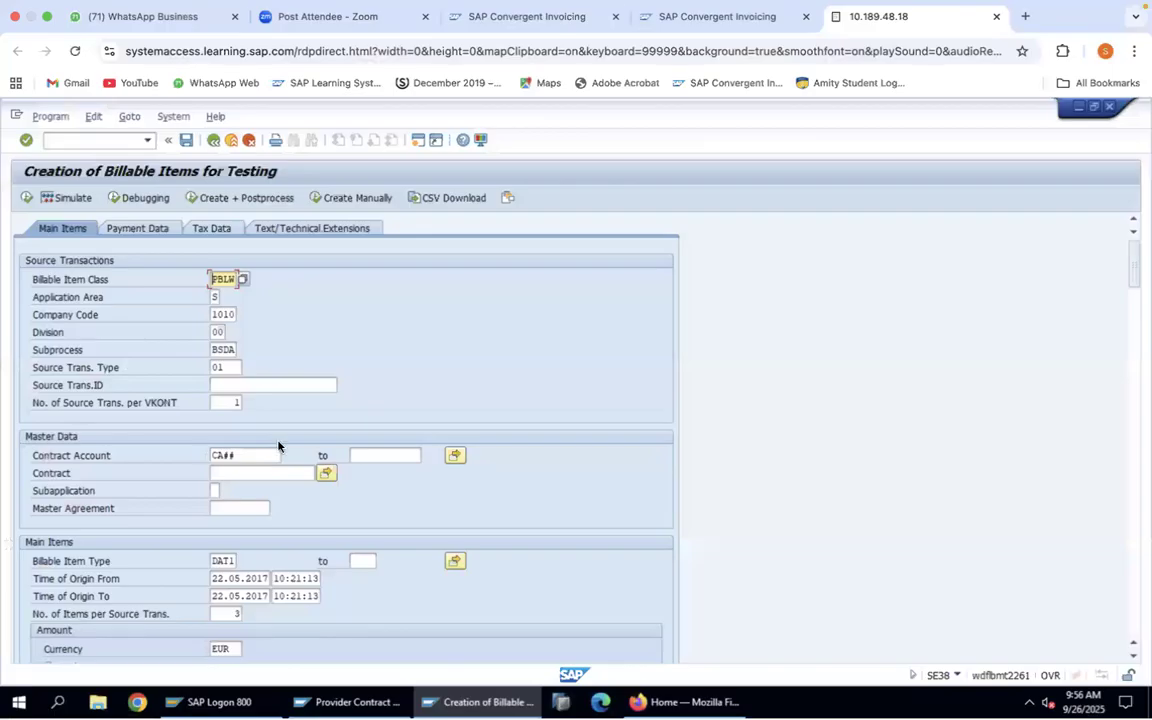
click(242, 455)
key(BackSpace)
key(BackSpace)
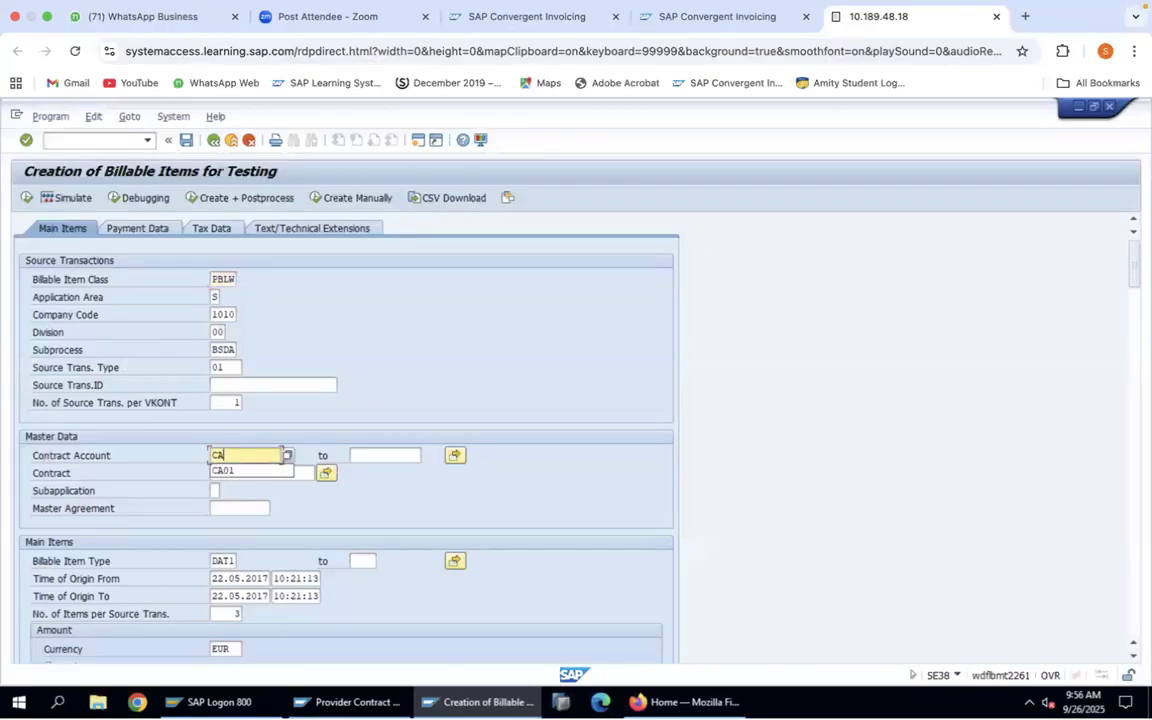
text(01)
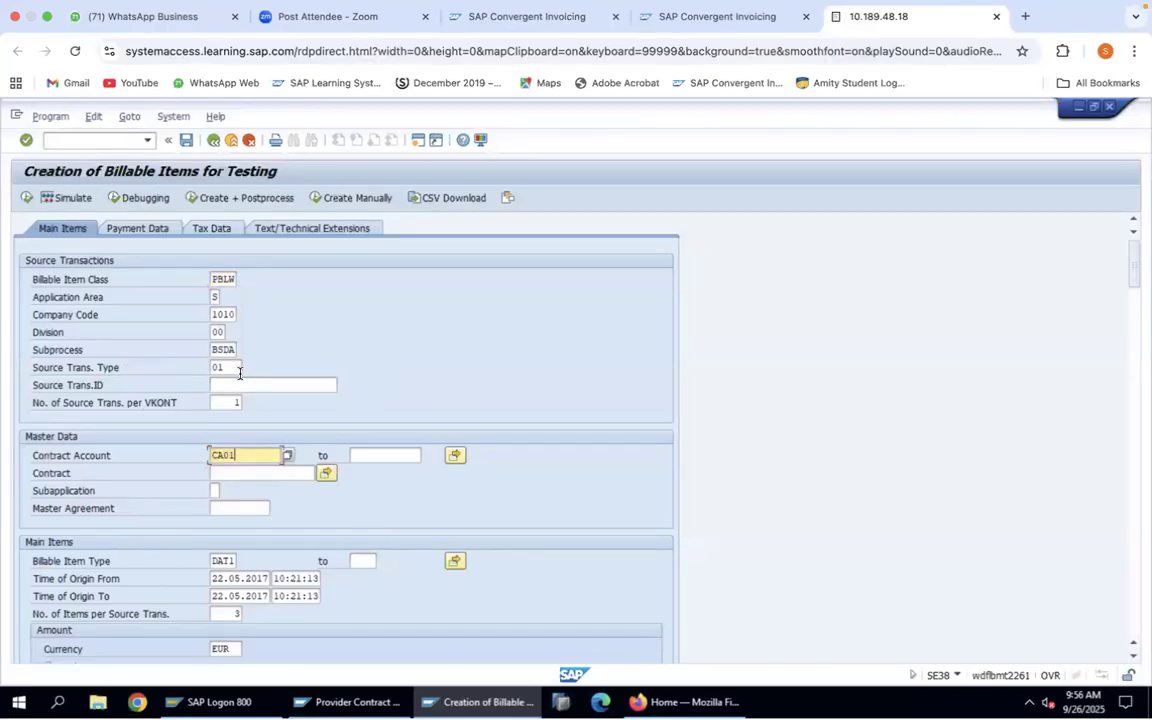
click(25, 199)
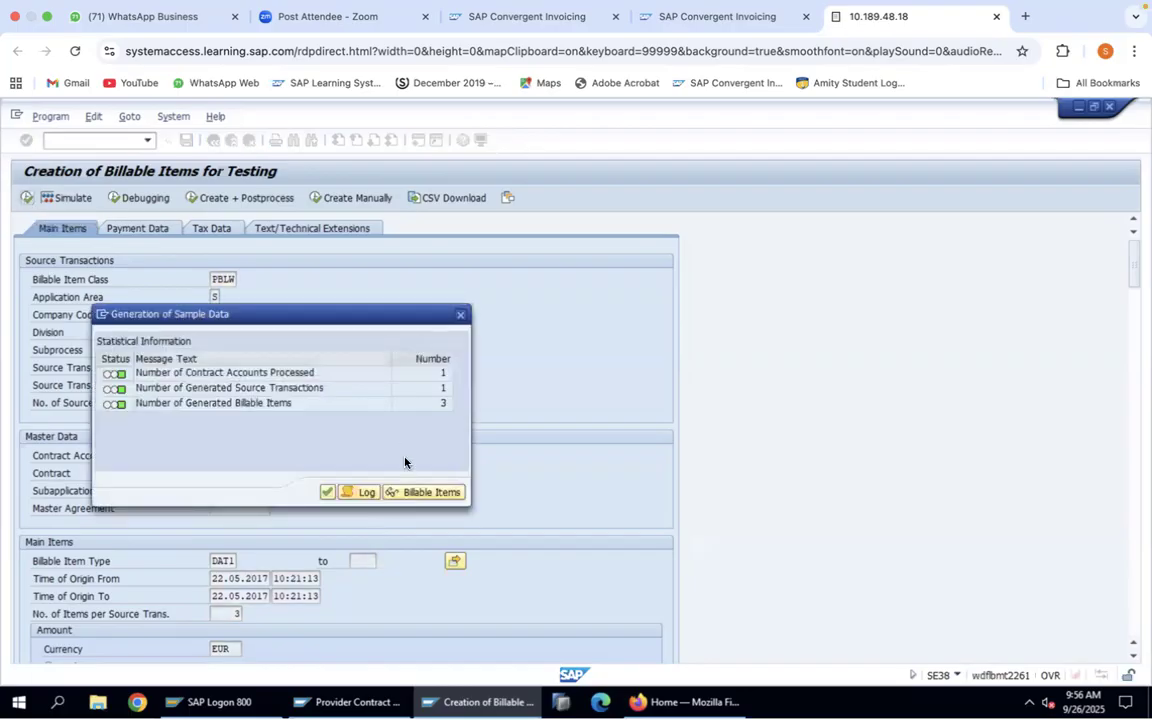
Display the generated billable items and examine their amount, main transaction and subtransaction columns.
click(422, 494)
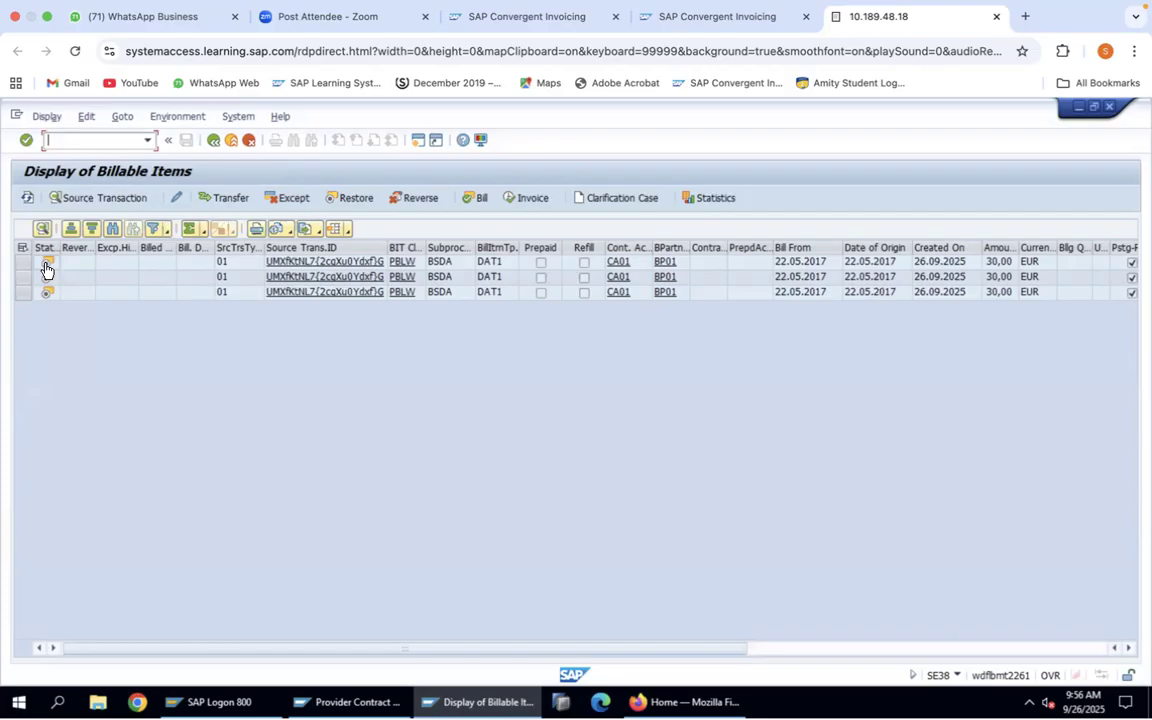
click(22, 248)
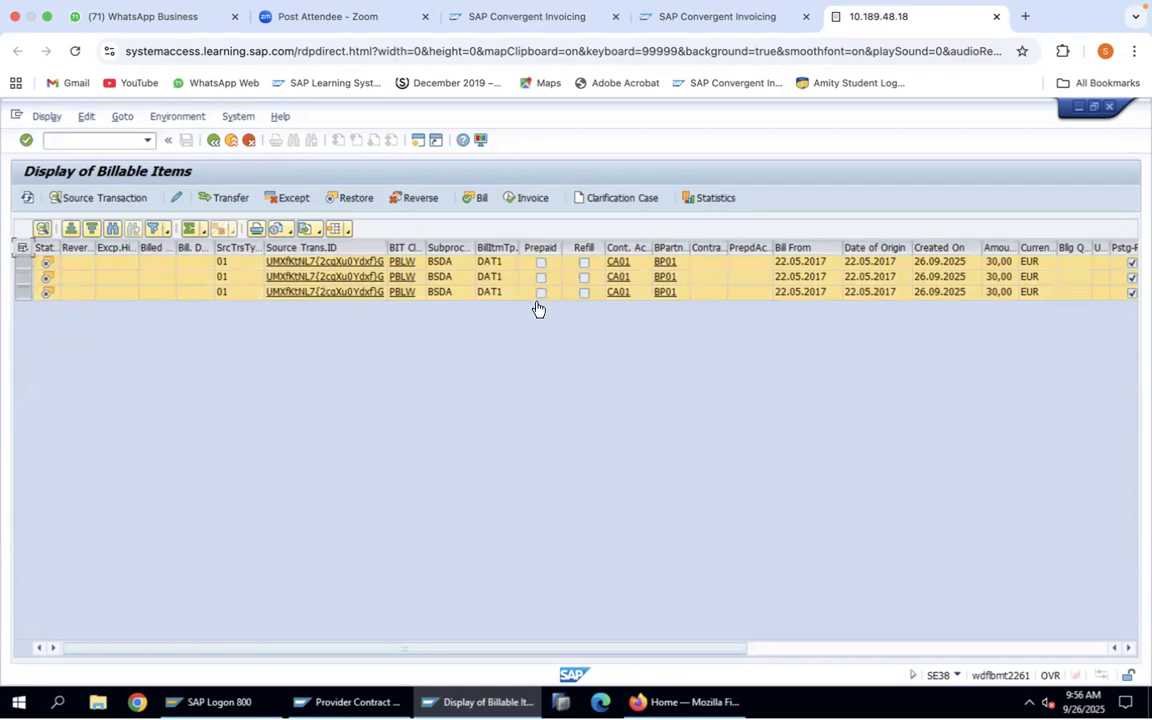
click(1008, 268)
click(1004, 293)
click(995, 248)
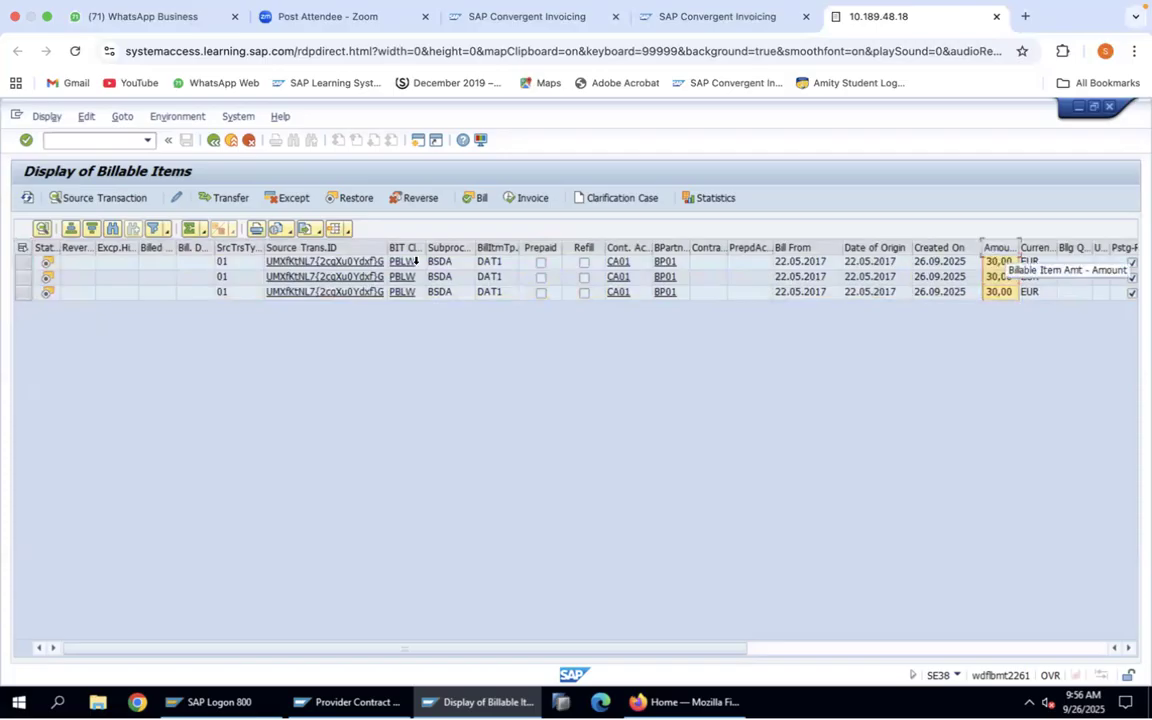
click(22, 247)
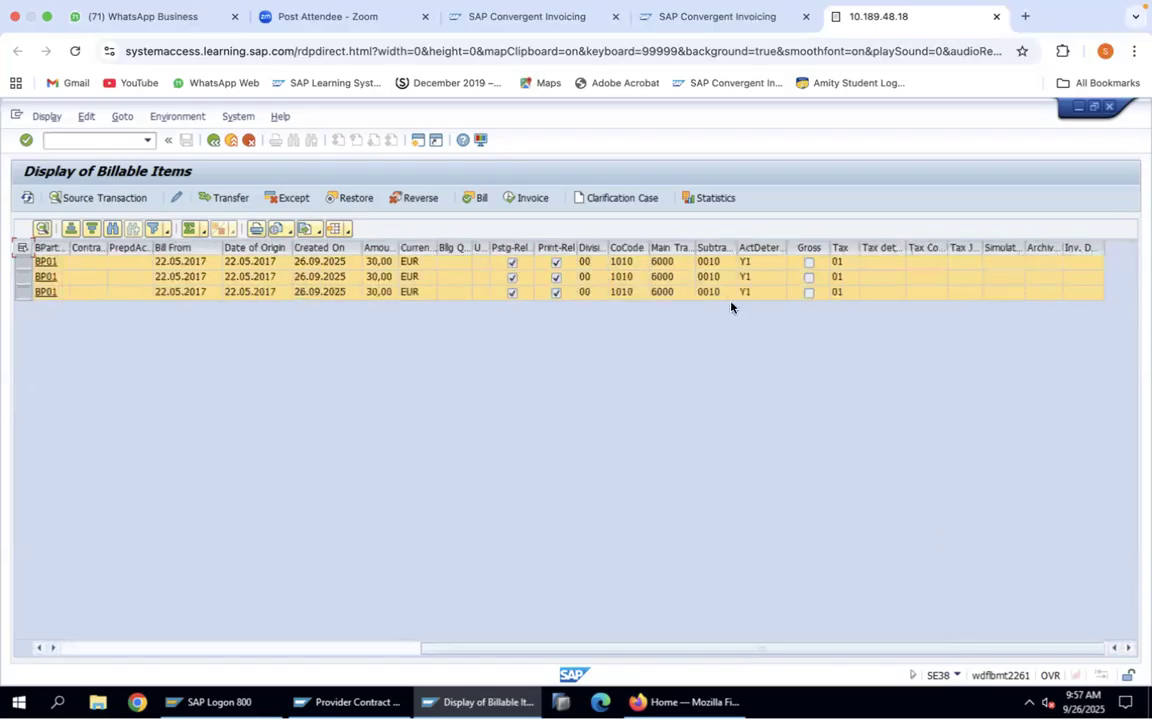
click(670, 248)
click(712, 247)
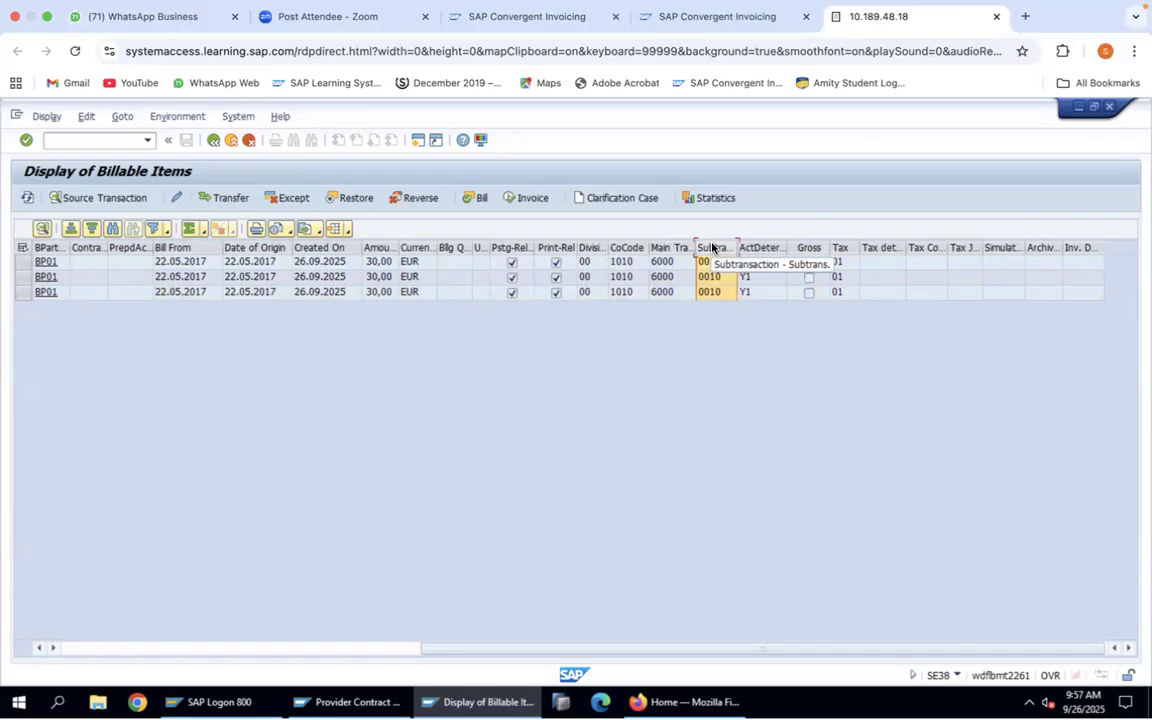
click(91, 646)
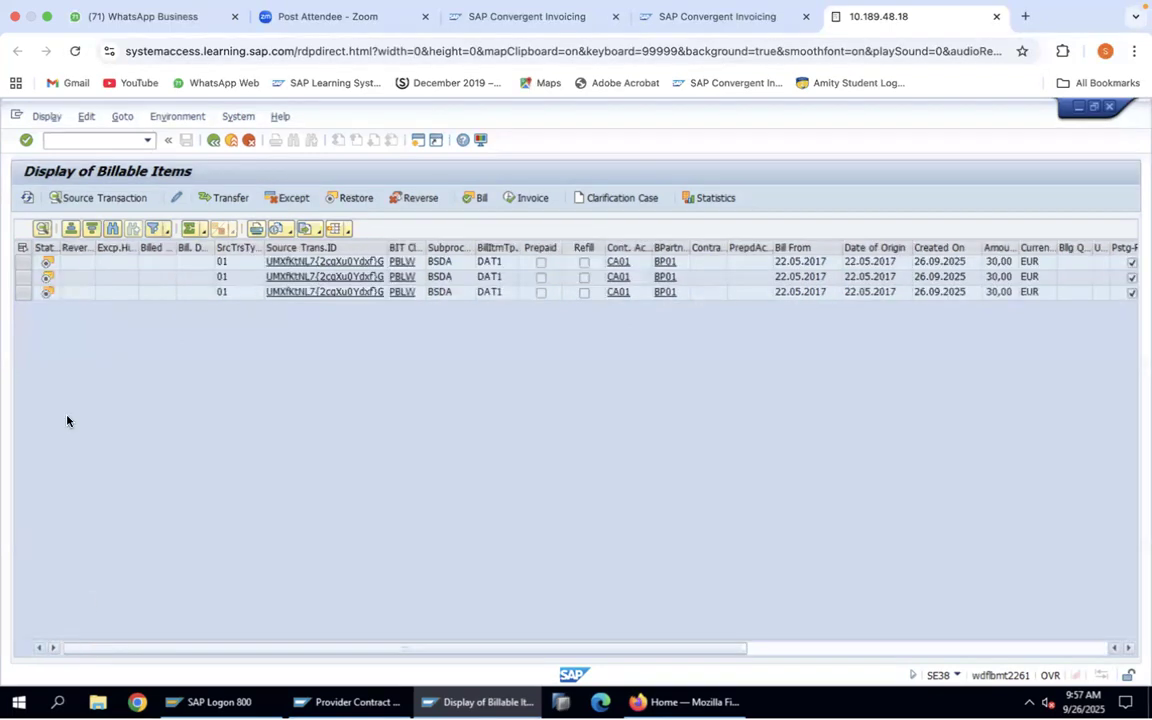
Bill all the listed billable items with billing process BIDA, subprocess BSDA and billing date 26.09.2025, accepting the proposed billing units.
click(20, 248)
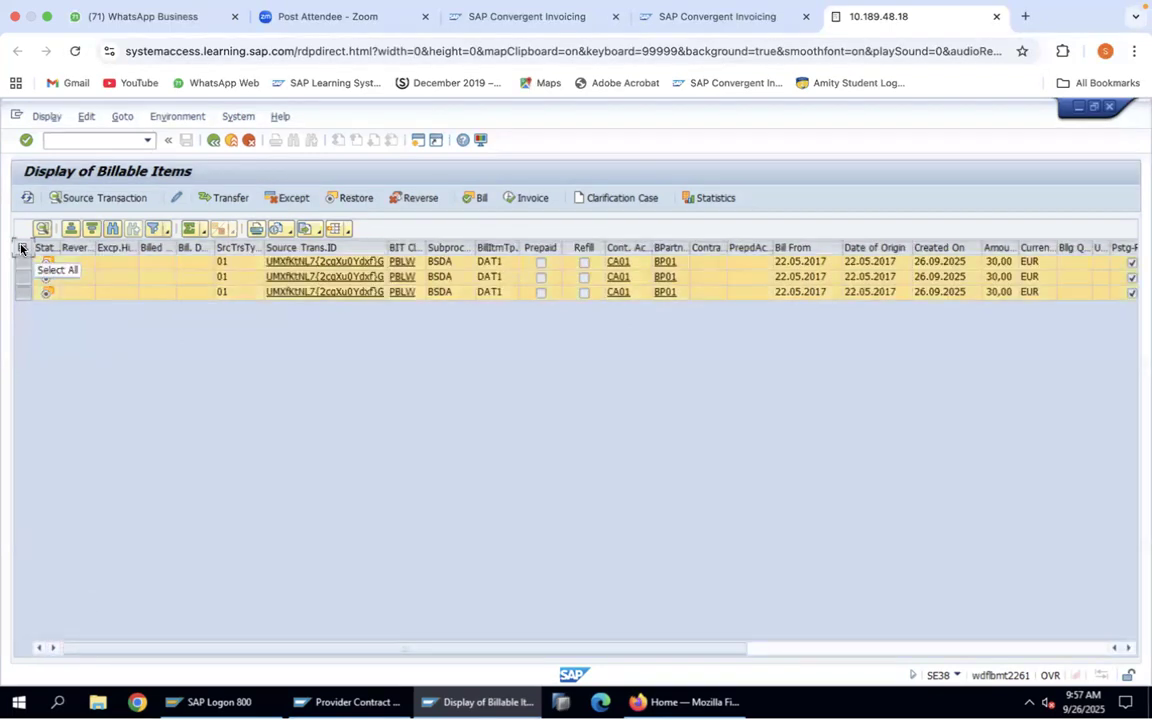
click(475, 197)
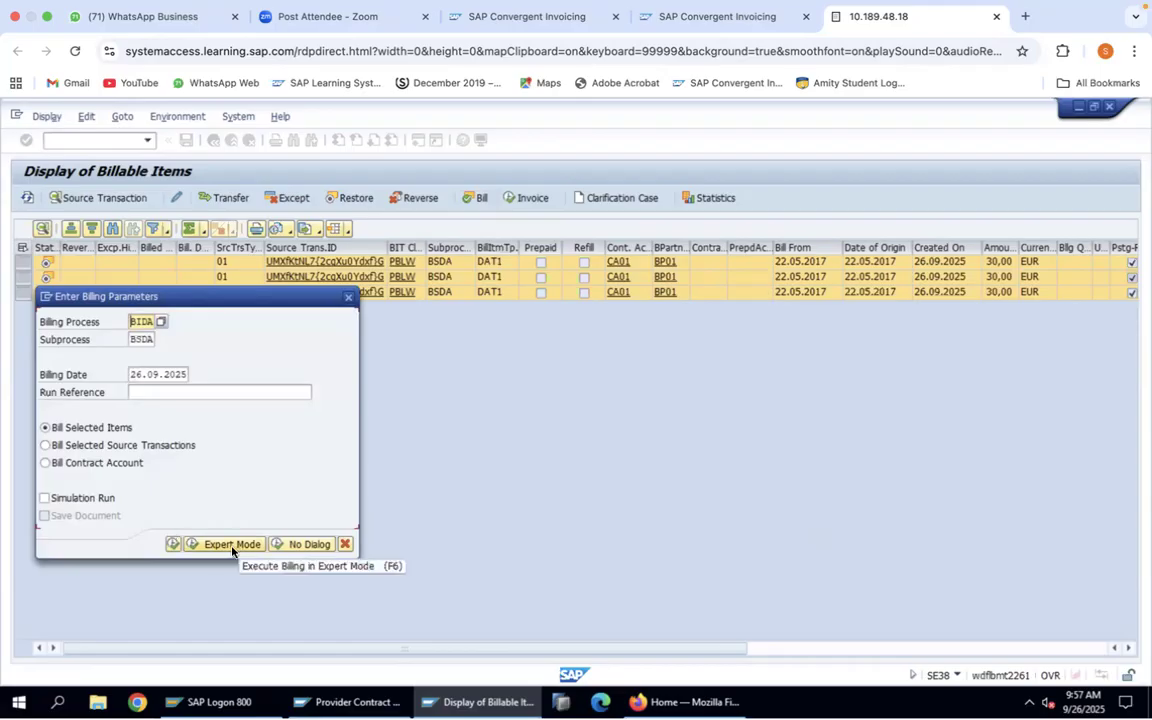
click(172, 545)
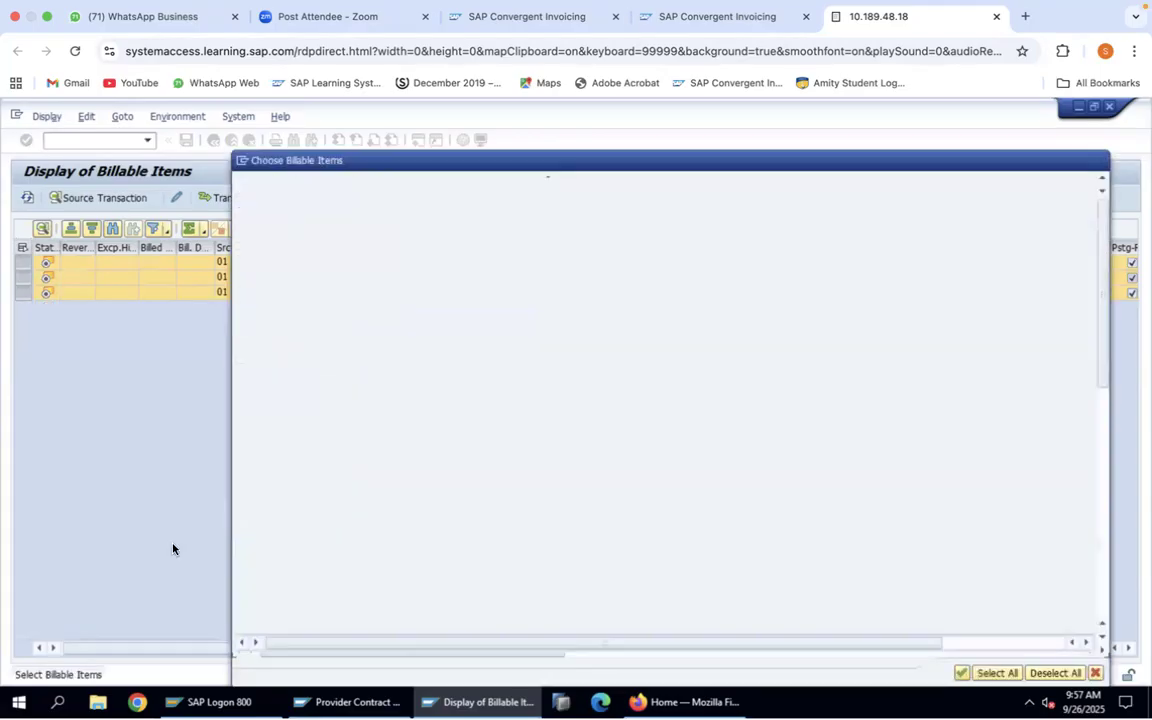
click(986, 675)
click(962, 673)
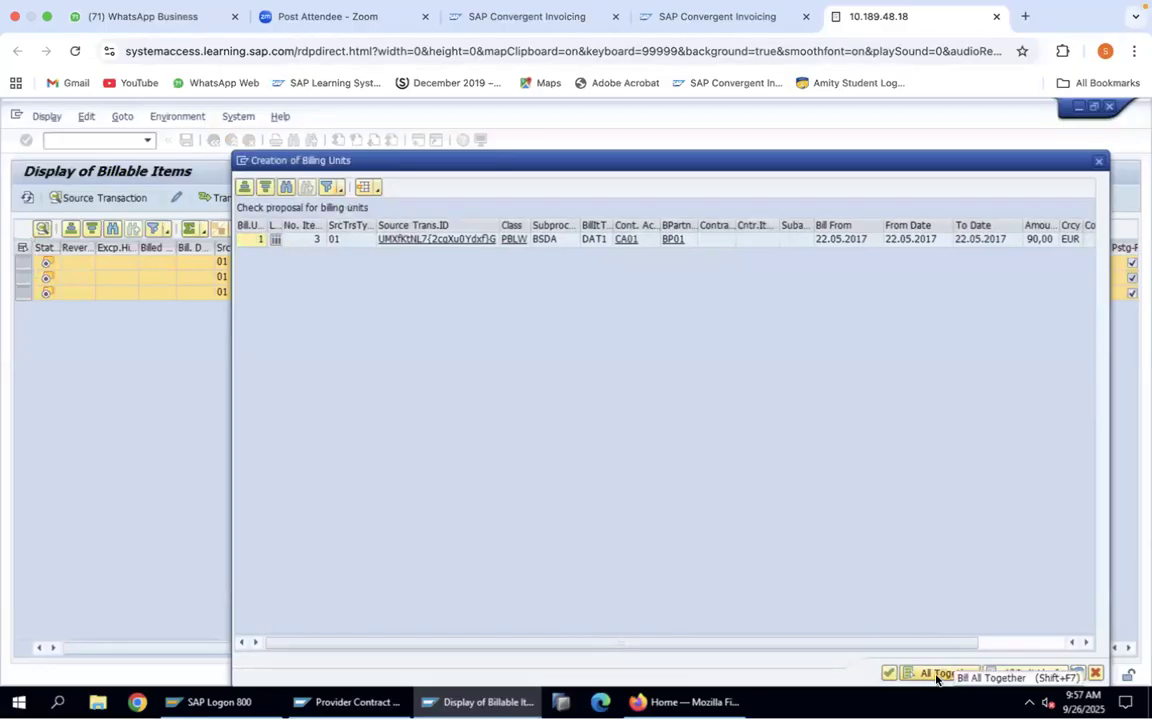
click(890, 674)
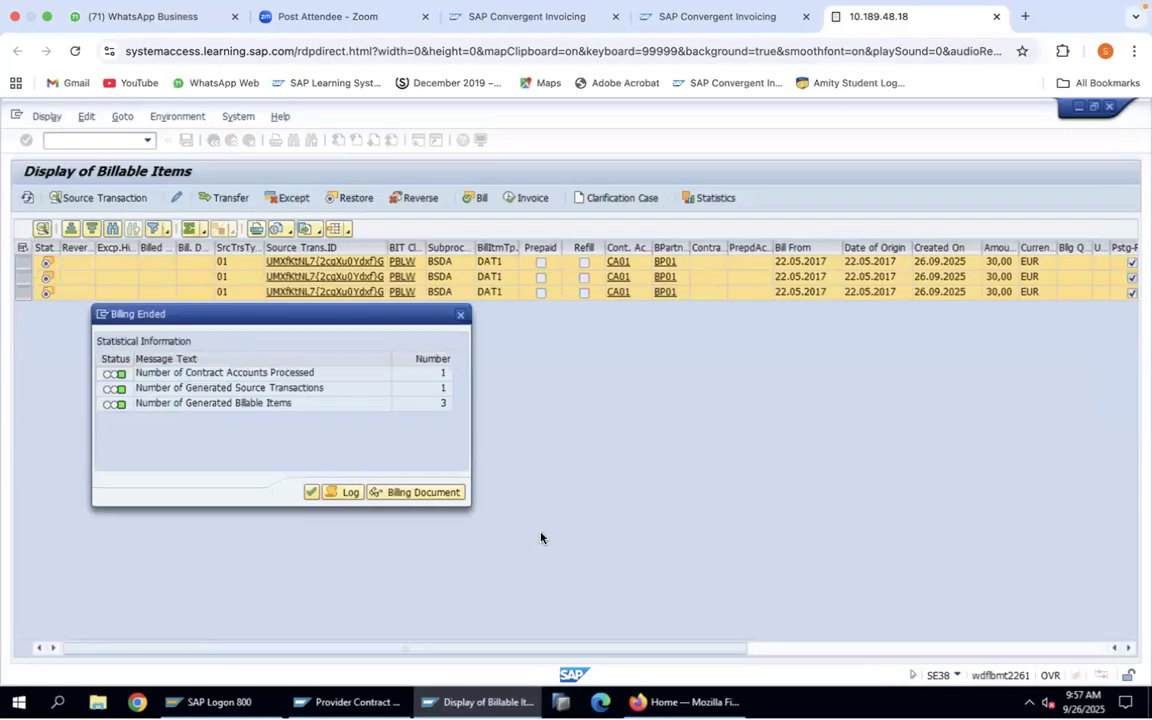
click(311, 491)
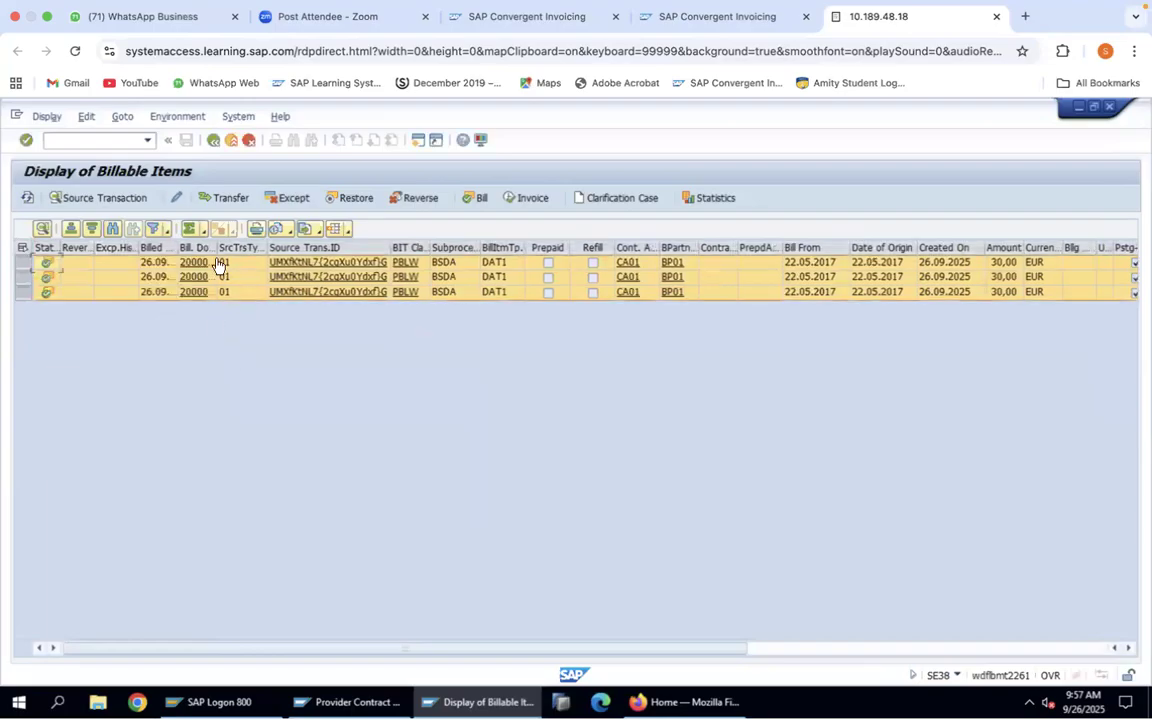
Widen the billing document column and display the billing document of the first billed item.
drag(216, 248, 312, 254)
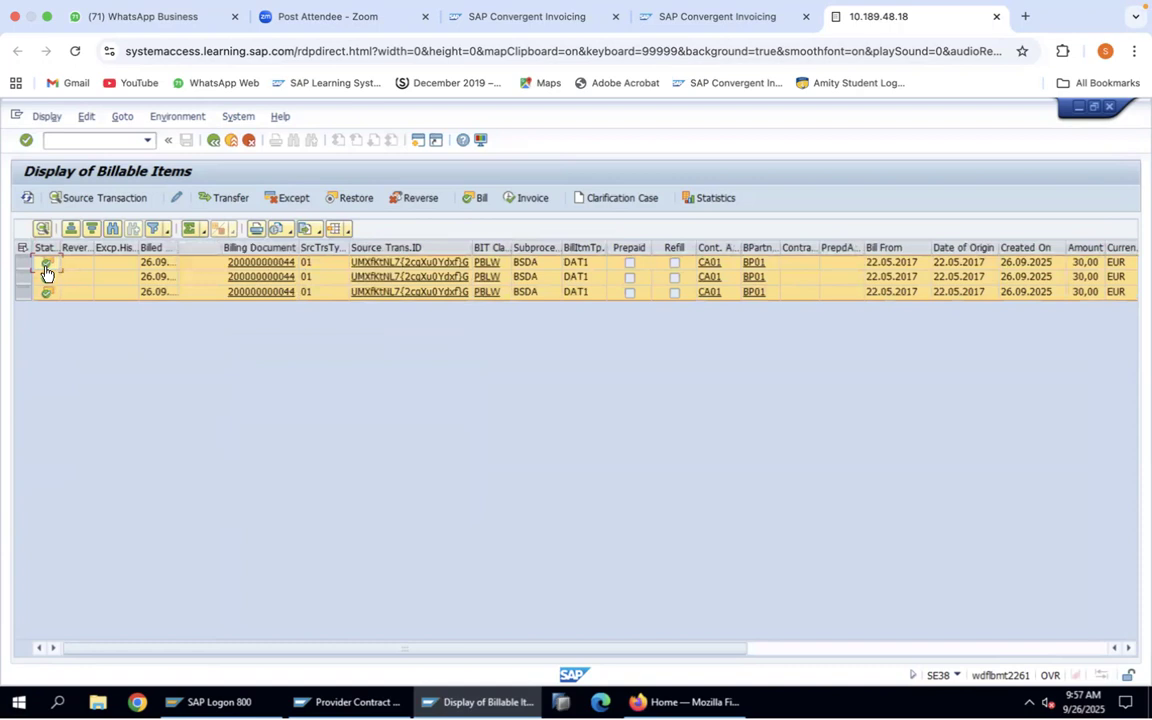
click(261, 264)
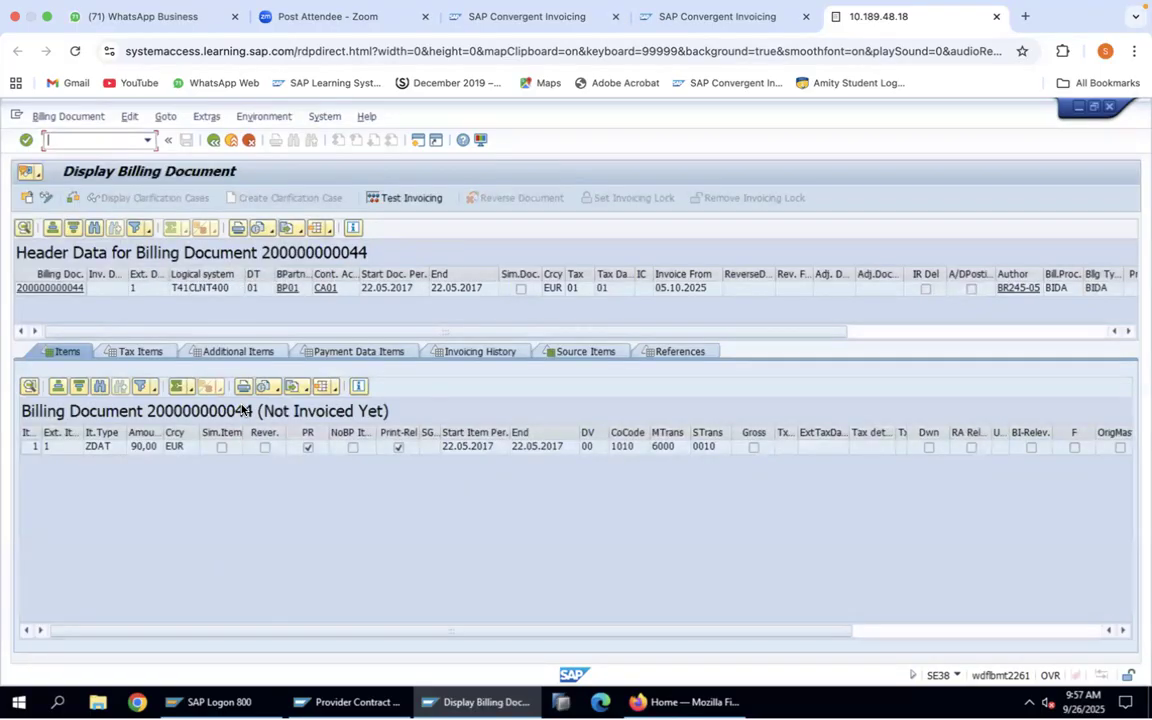
Return to the billable items list and select all three billed items.
click(213, 140)
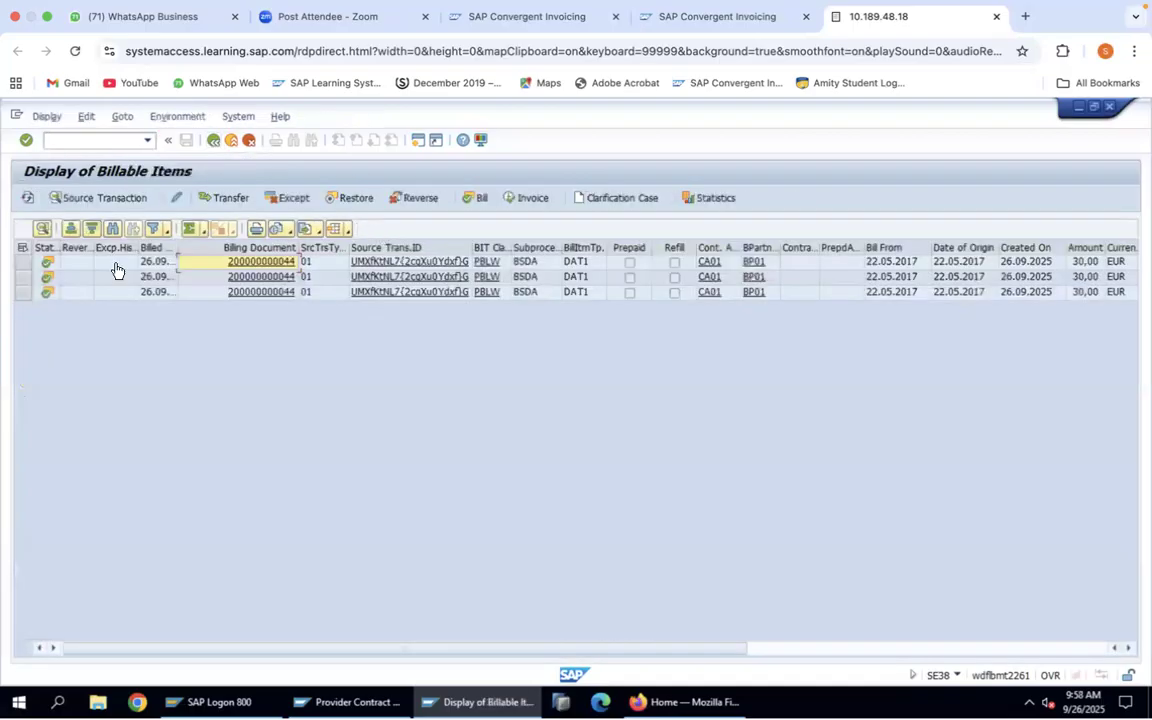
click(21, 248)
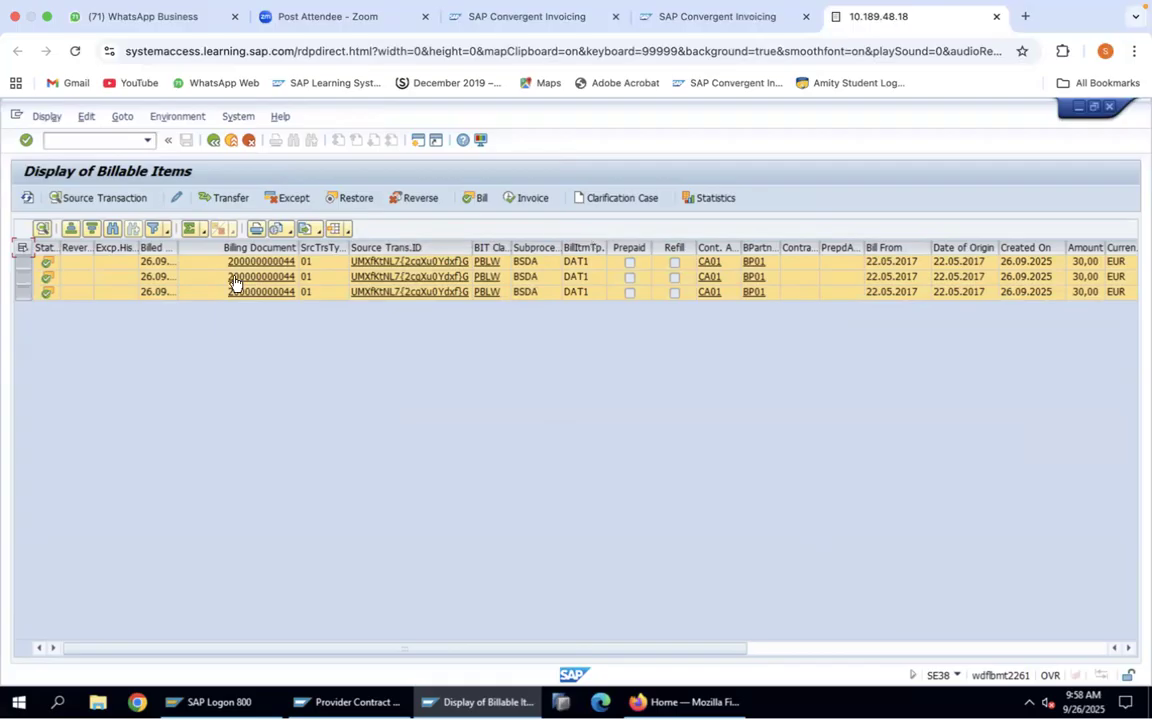
click(250, 247)
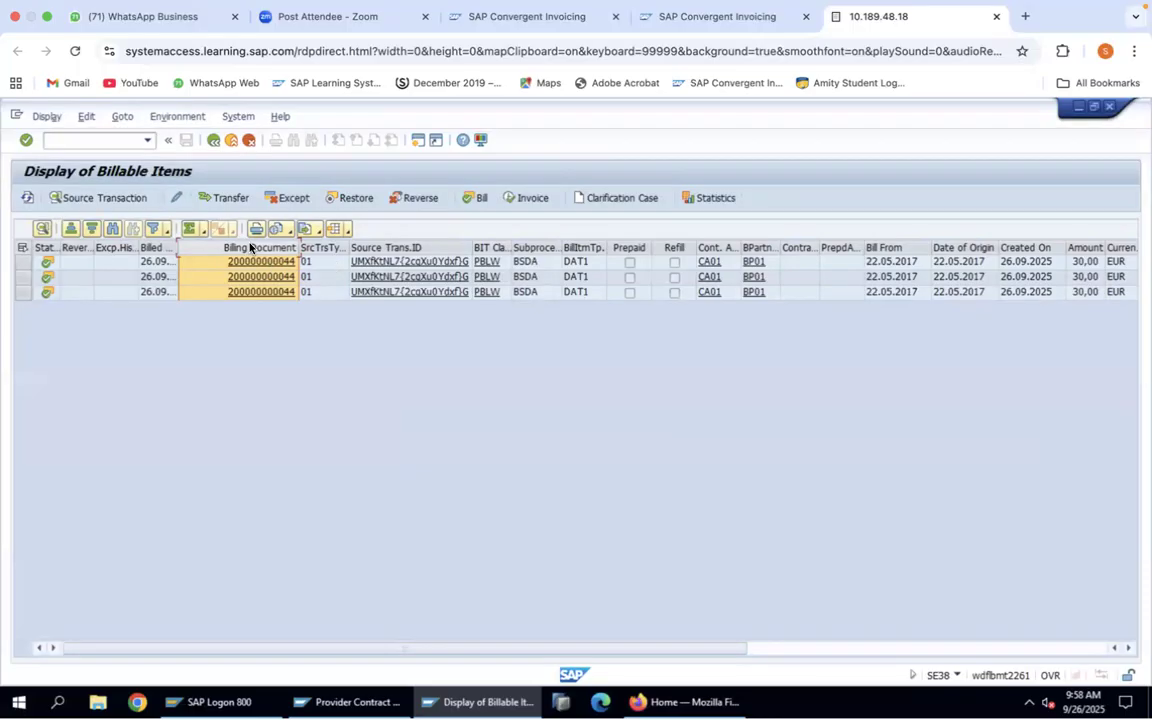
click(22, 247)
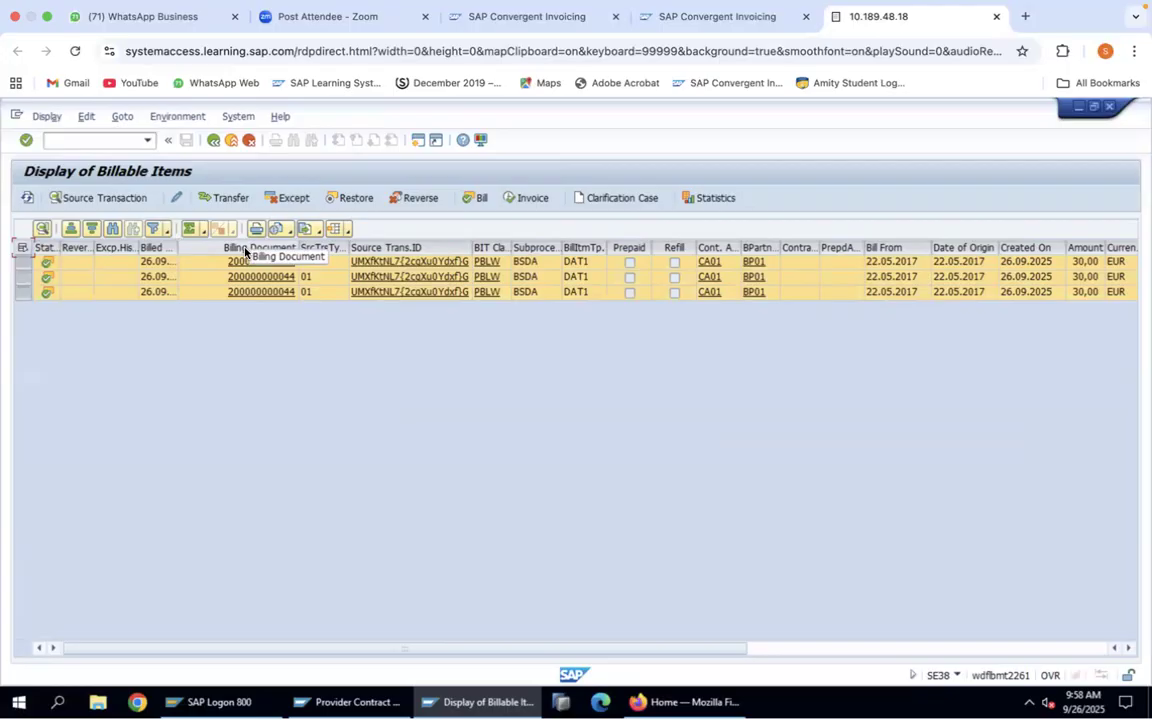
Try to invoice the selected items with invoicing process Z1 and document and posting dates of 26.09.2025.
click(531, 199)
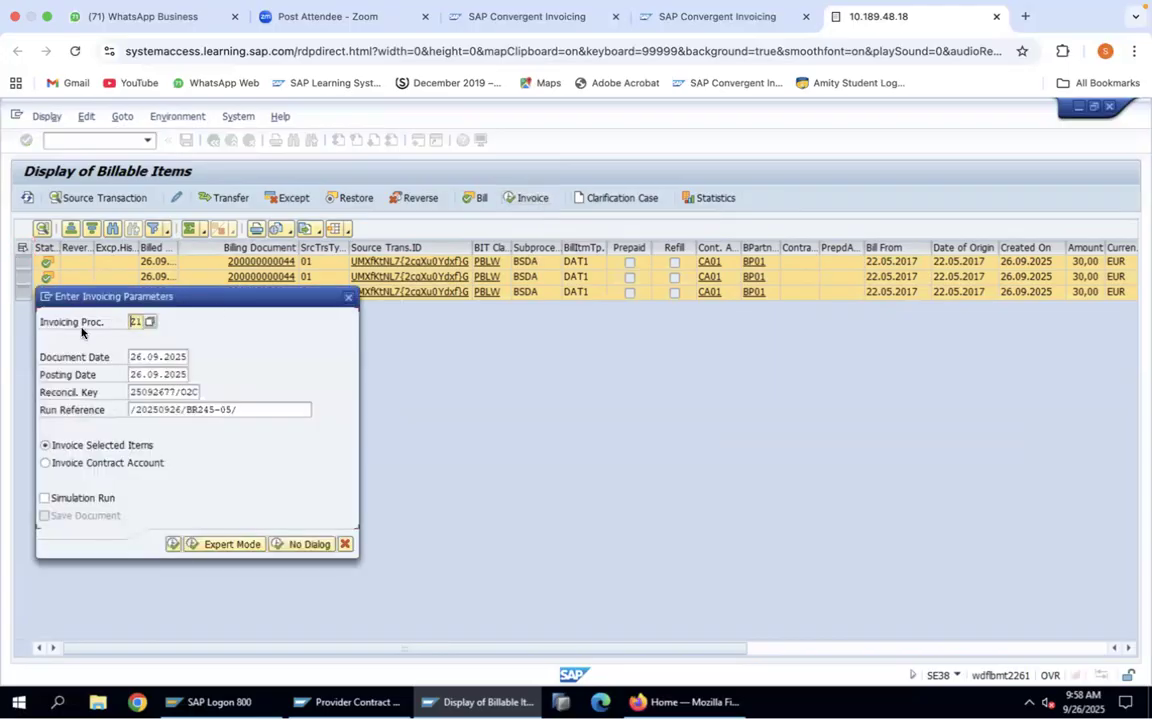
click(94, 395)
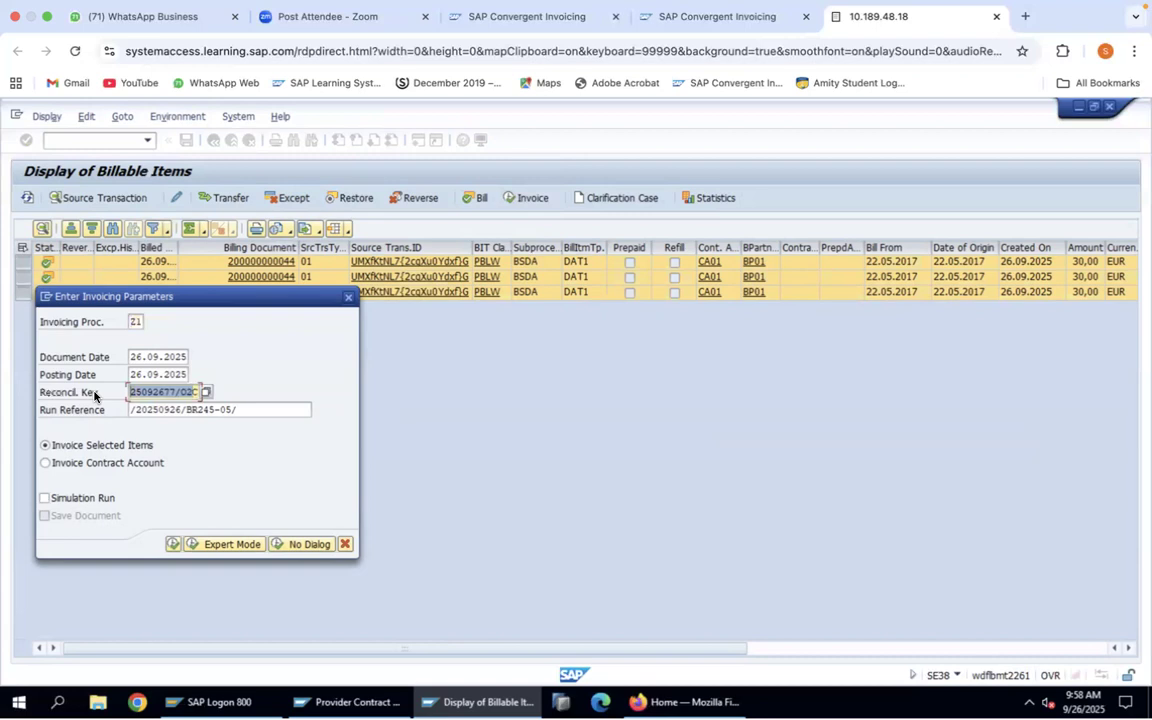
click(174, 545)
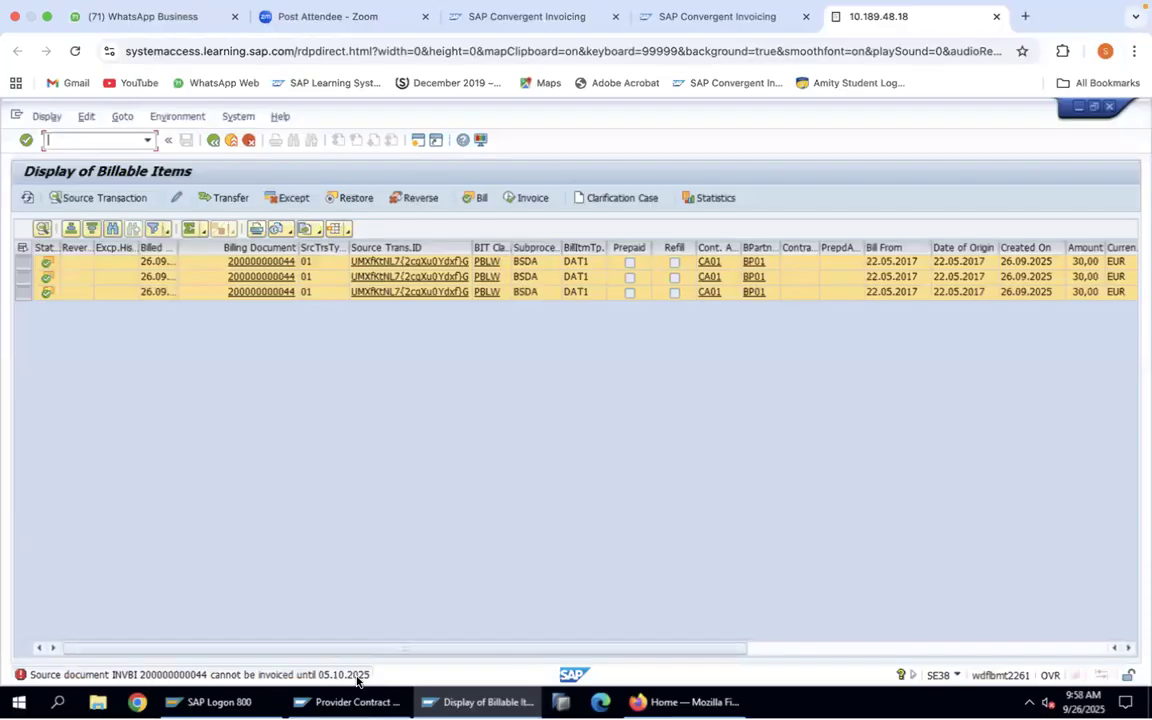
Invoice the selected items with process Z1, document date 05.10.2025 and posting date 26.09.2025, and close the invoicing statistics.
click(531, 199)
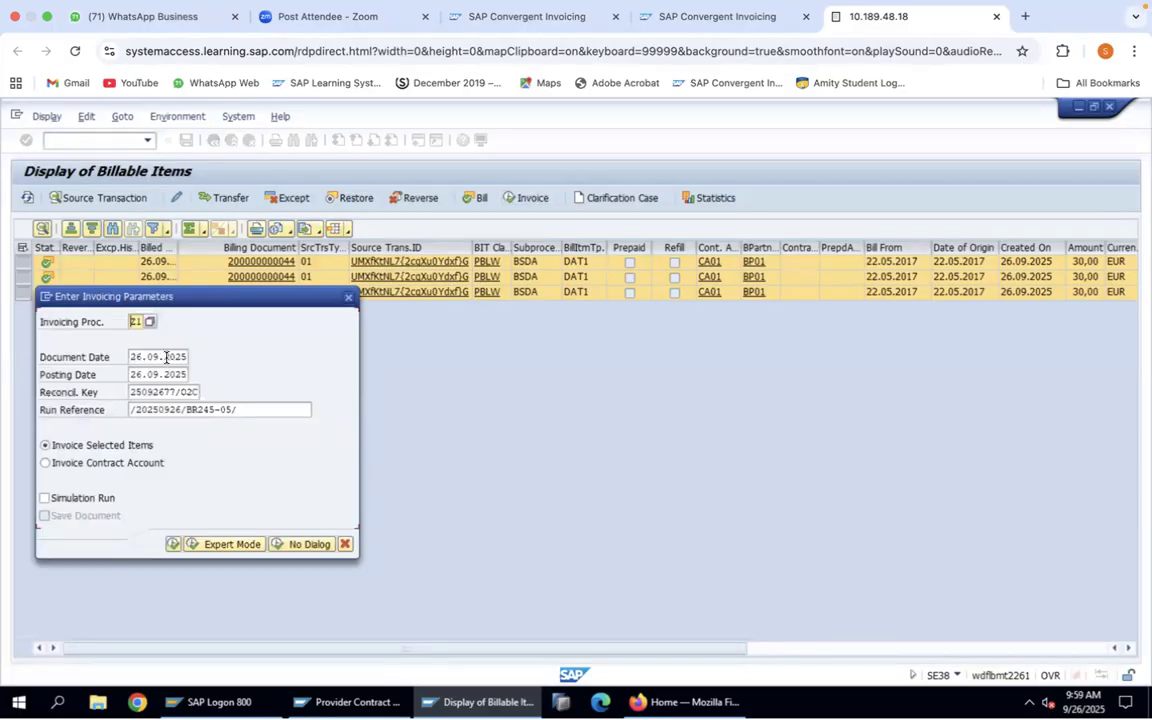
double_click(166, 356)
key(BackSpace)
click(167, 372)
click(170, 544)
click(230, 410)
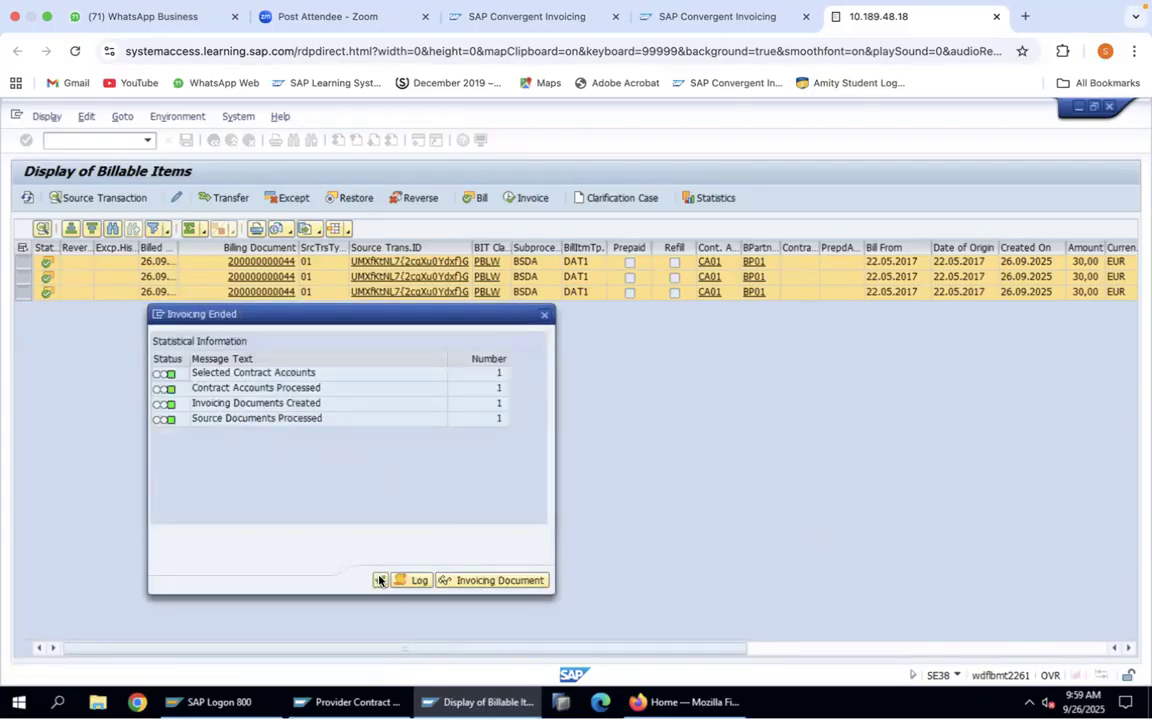
click(379, 580)
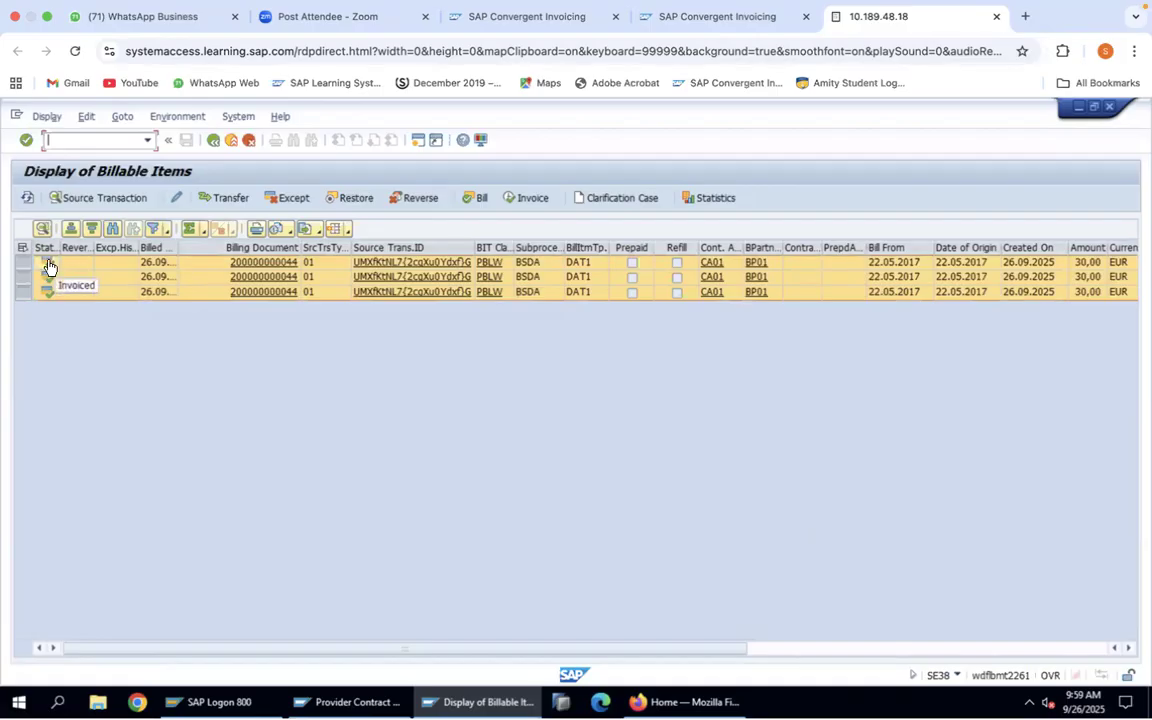
Display the invoicing document of the first billable item and check the tax item's amount.
click(1073, 648)
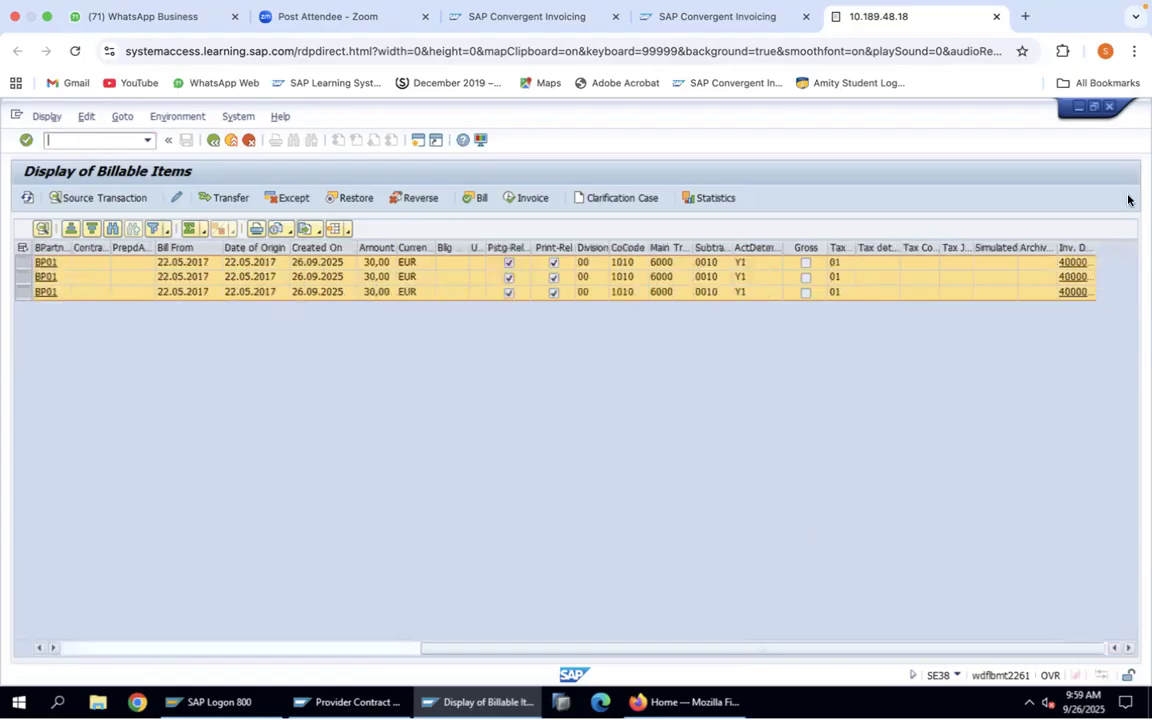
click(1069, 262)
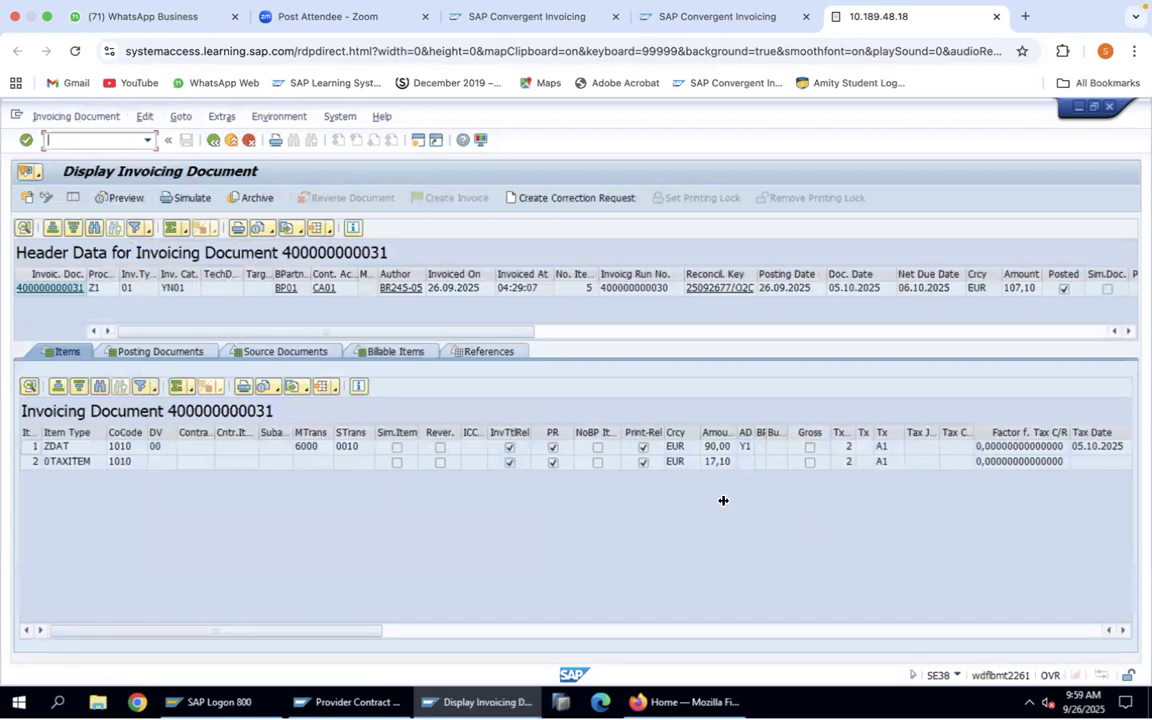
click(716, 463)
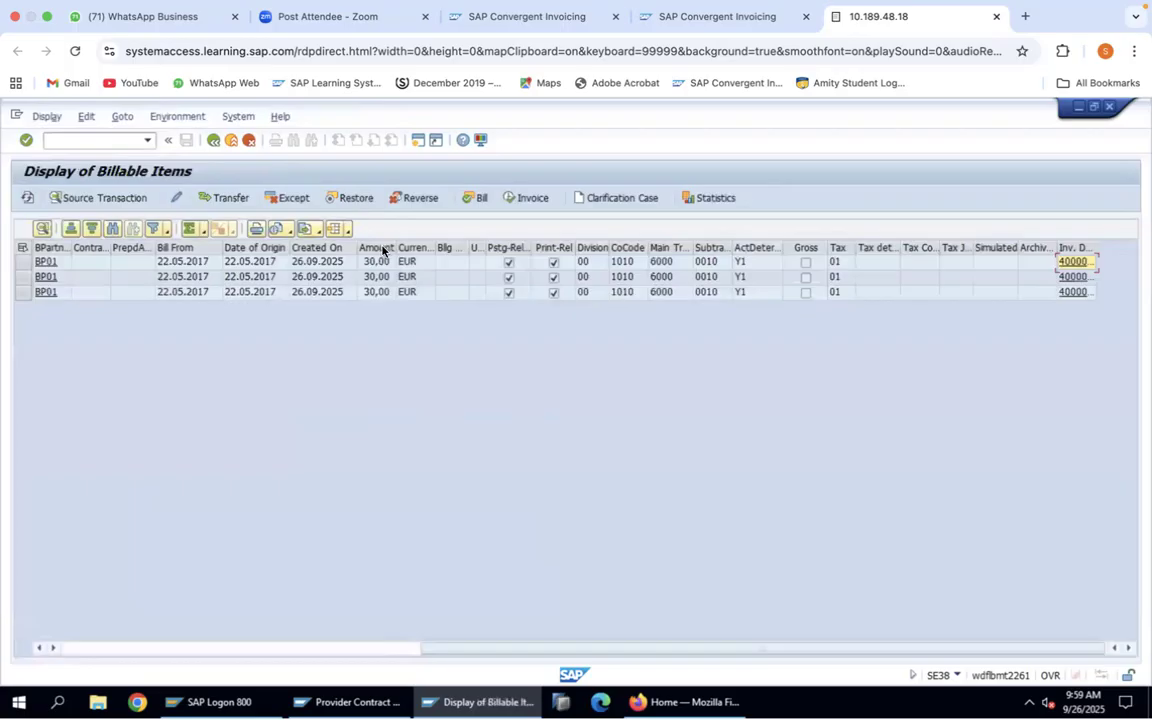
Total the Amount column in the billable items list and reopen the linked invoicing document.
click(376, 247)
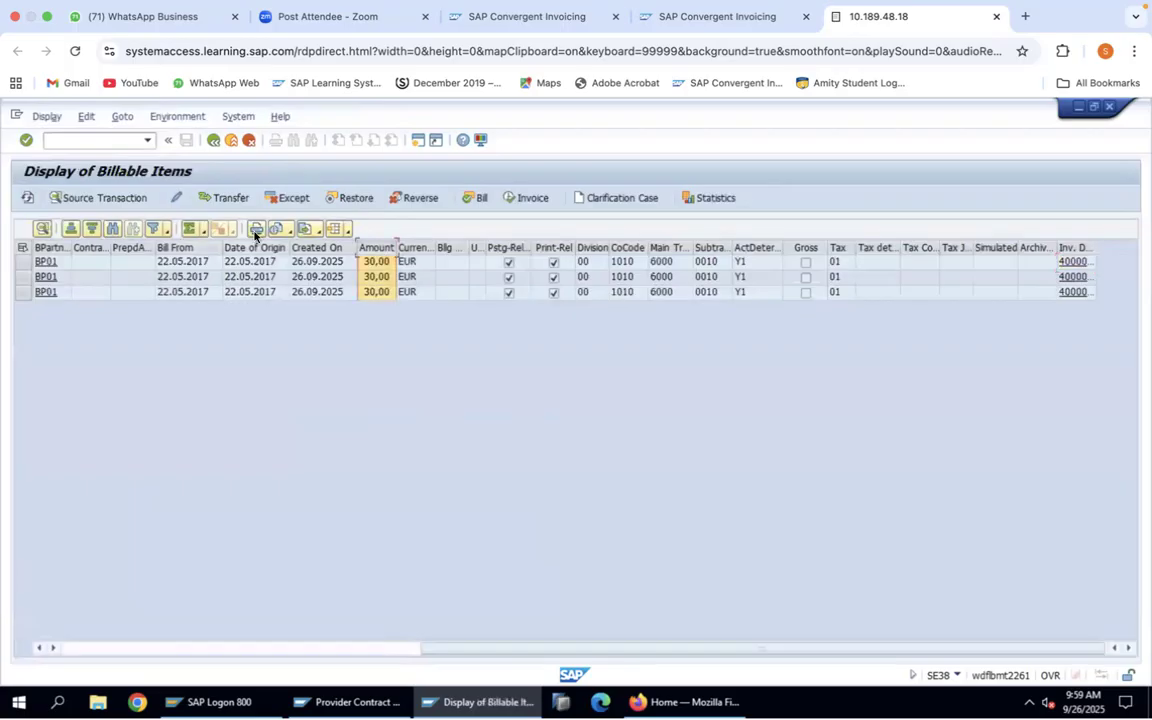
click(200, 232)
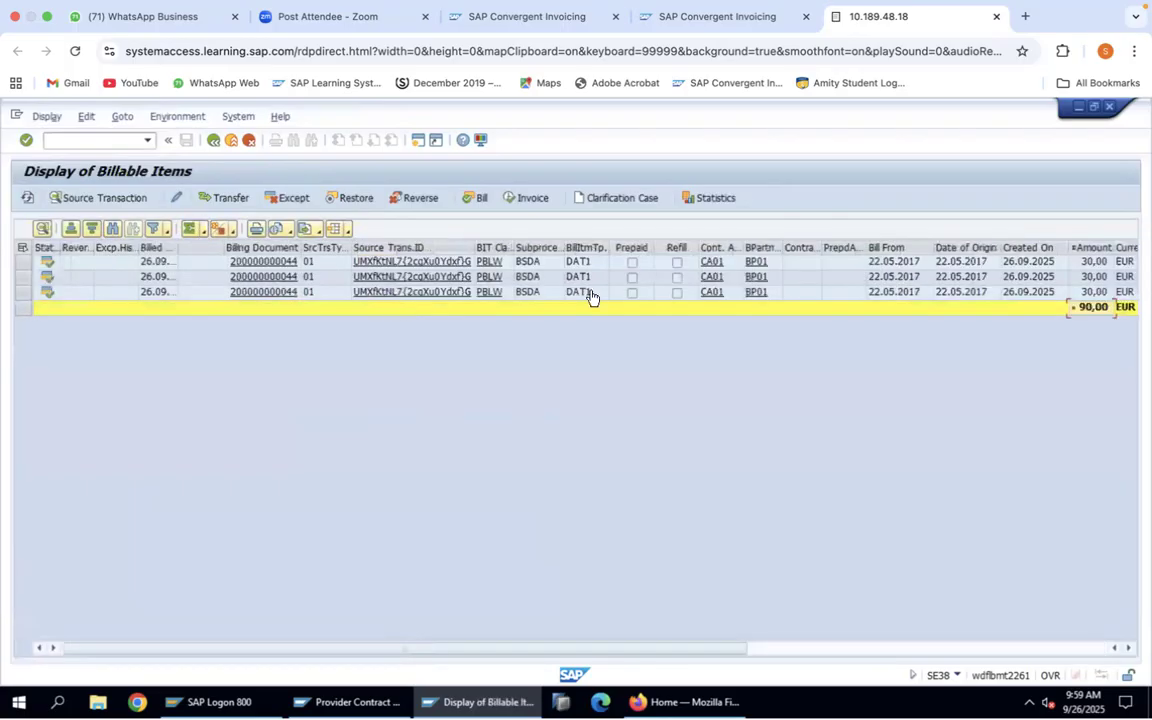
click(1075, 648)
click(1076, 276)
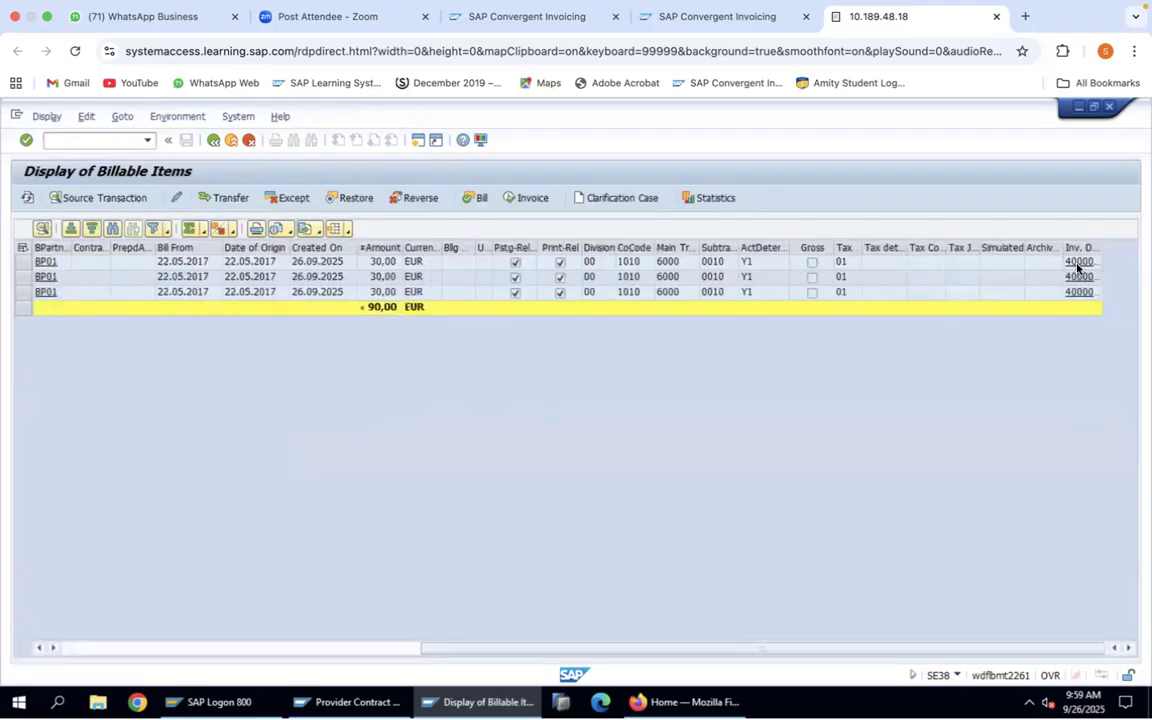
Compare the invoicing document's header amount with the amounts of its ZDAT and 0TAXITEM items.
click(1023, 274)
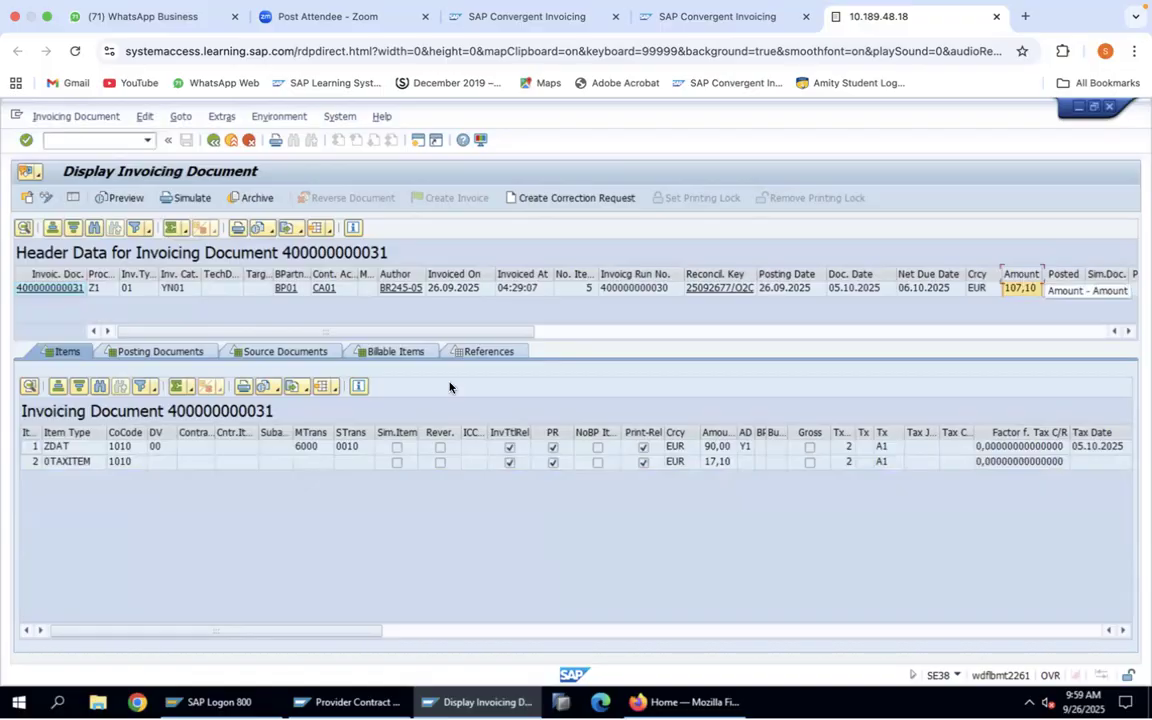
click(712, 465)
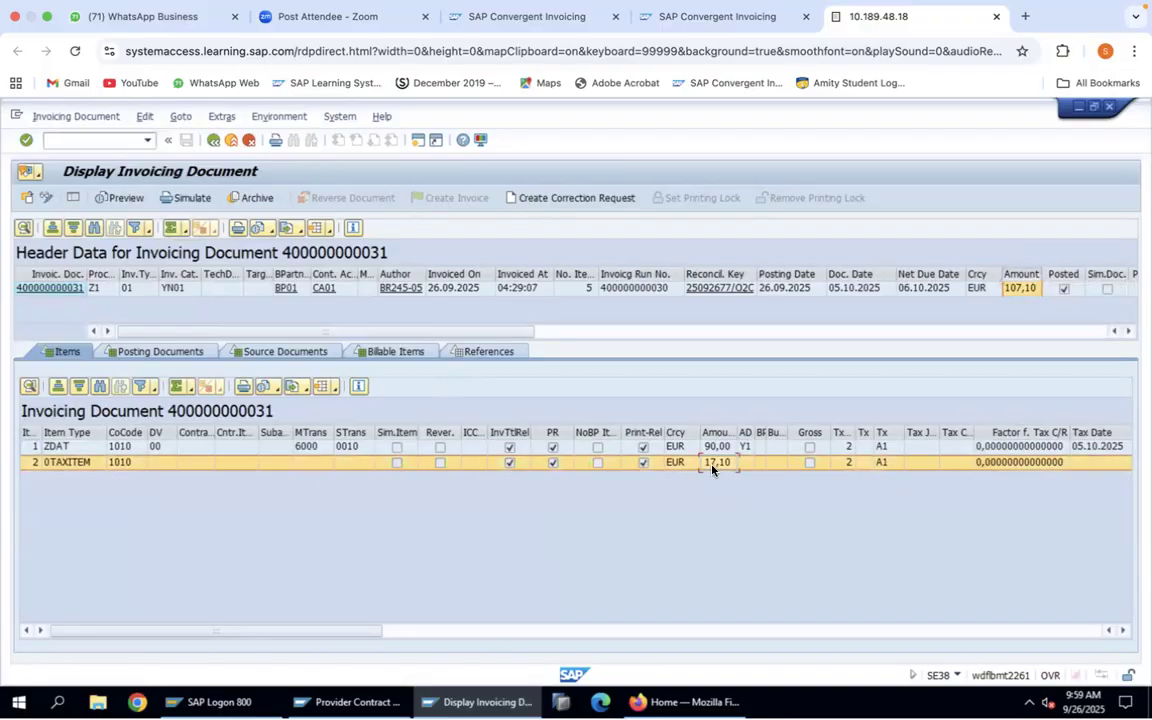
click(710, 448)
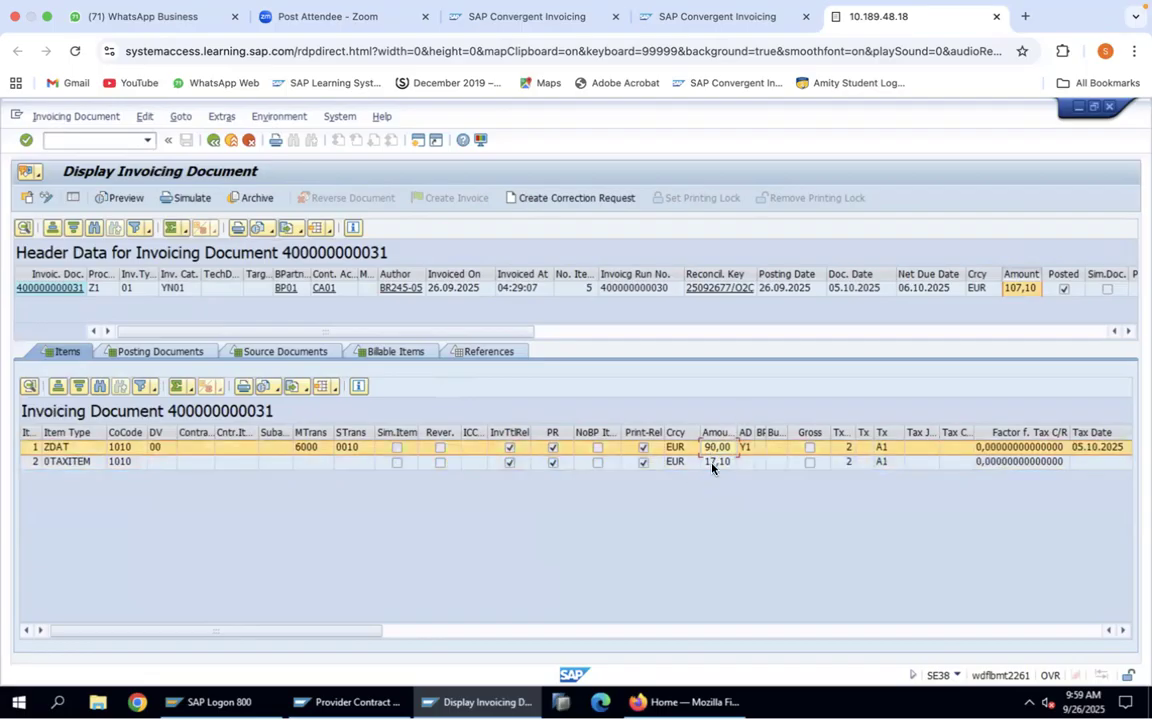
click(712, 464)
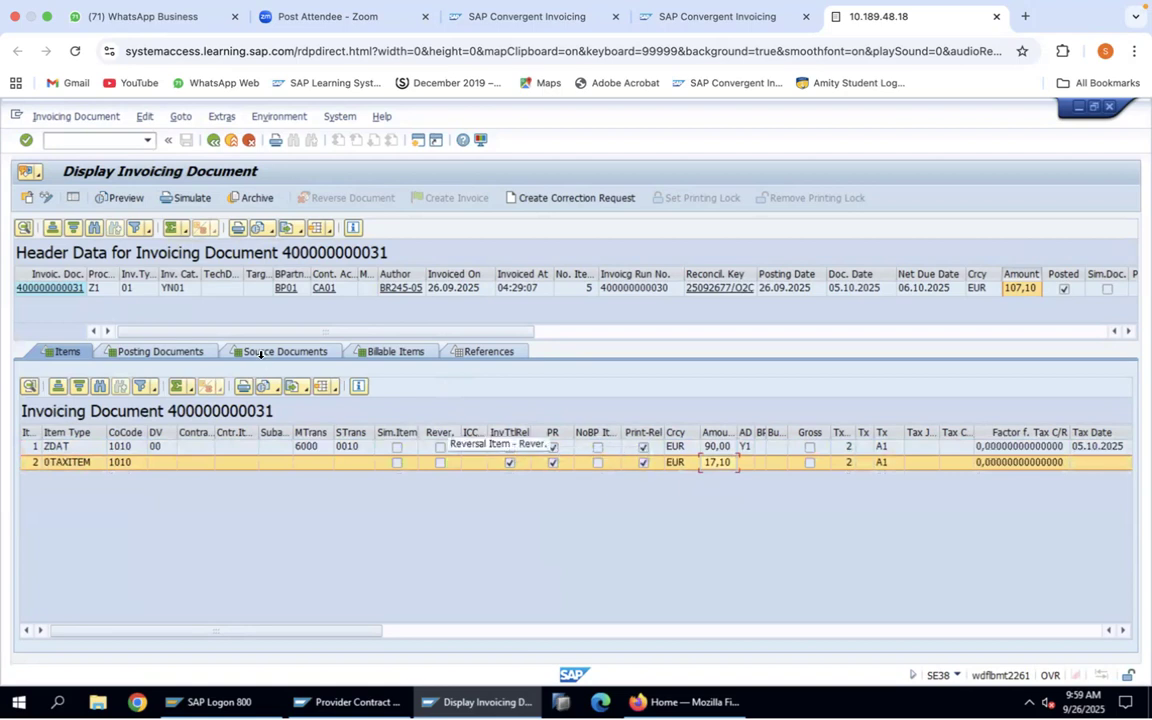
Display the invoice's posting document, examine its revenue and output tax G/L items, and return to the invoicing document.
click(172, 352)
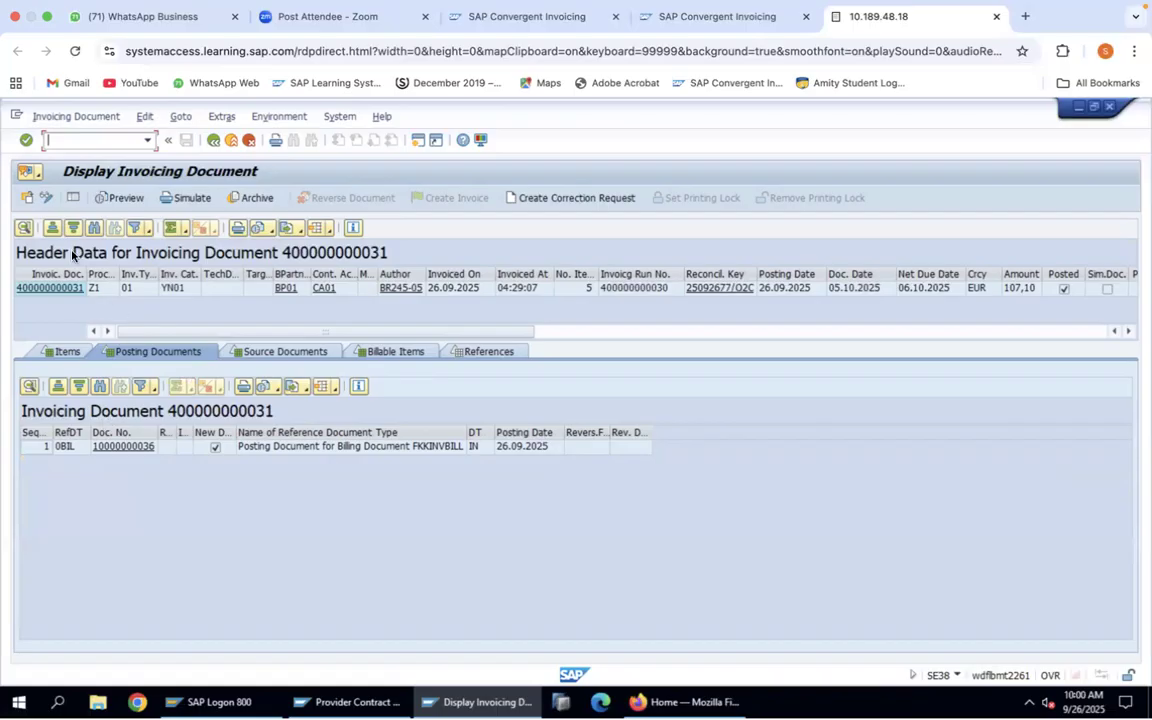
click(137, 450)
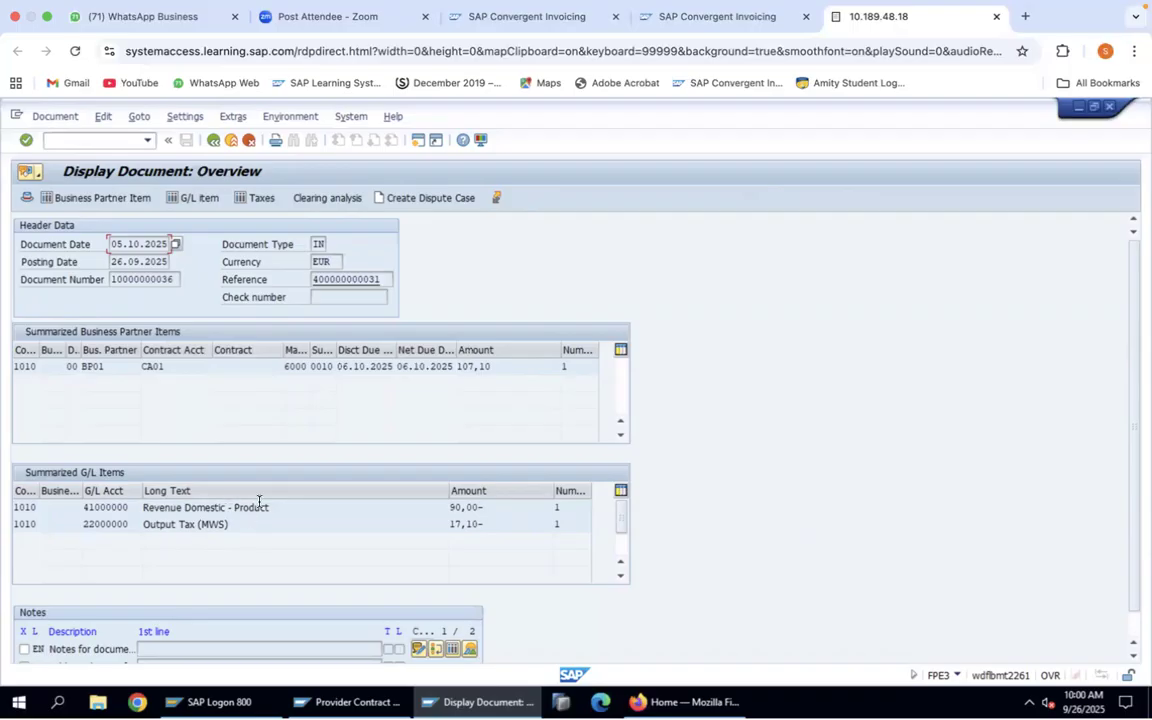
drag(267, 509, 145, 512)
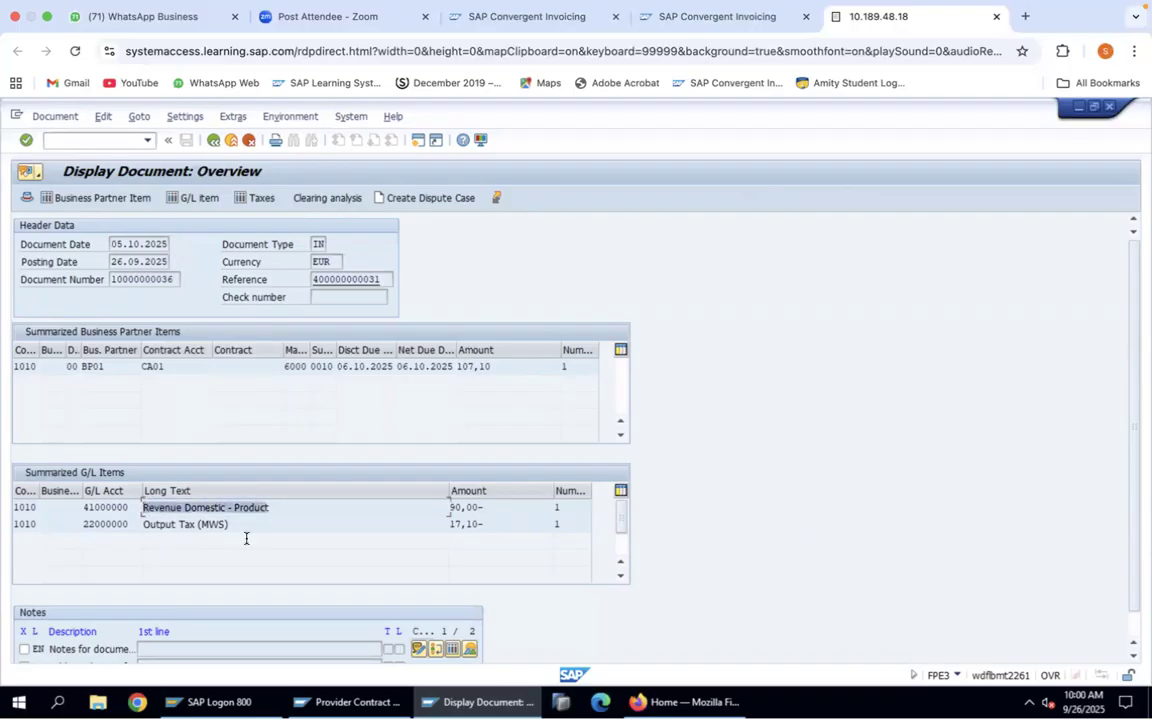
drag(228, 524, 134, 525)
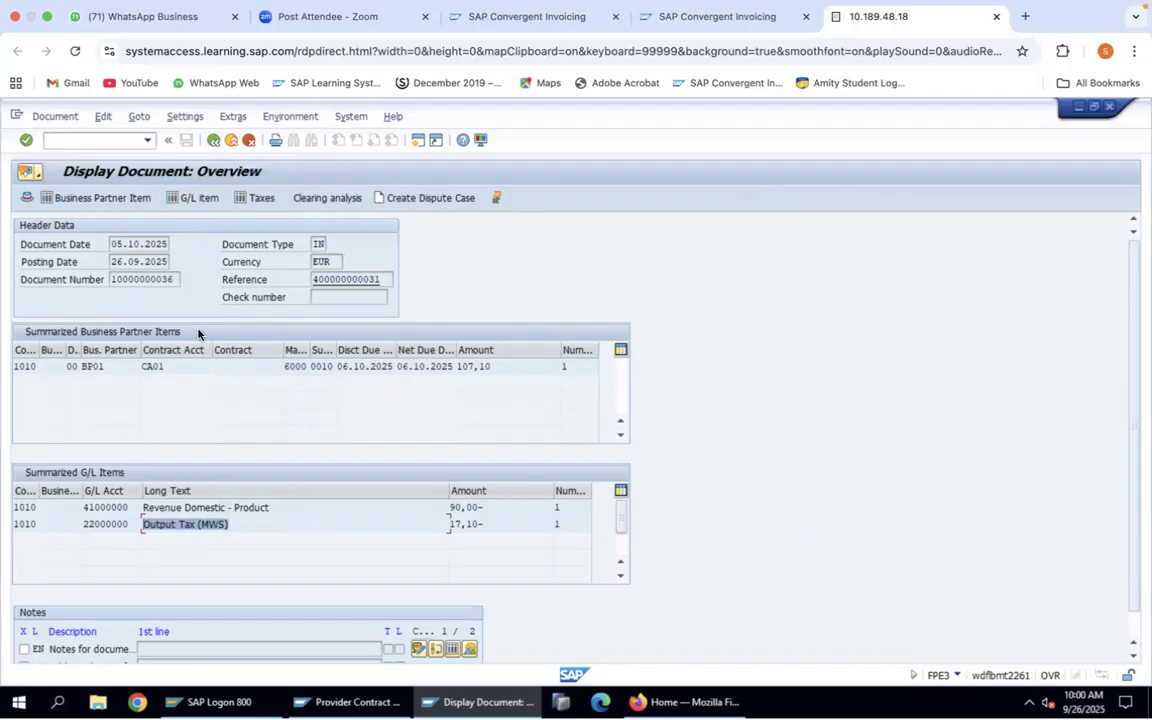
click(213, 140)
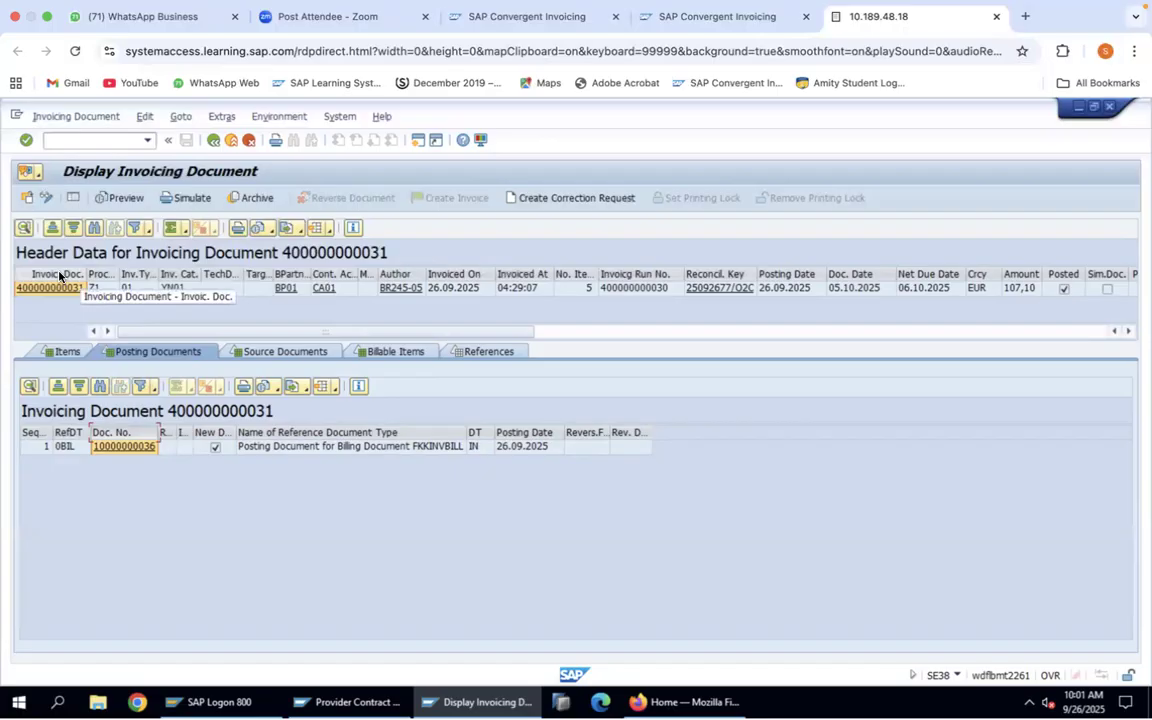
Preview the invoice printout, then check the amount and document number columns in the invoicing document header.
click(124, 197)
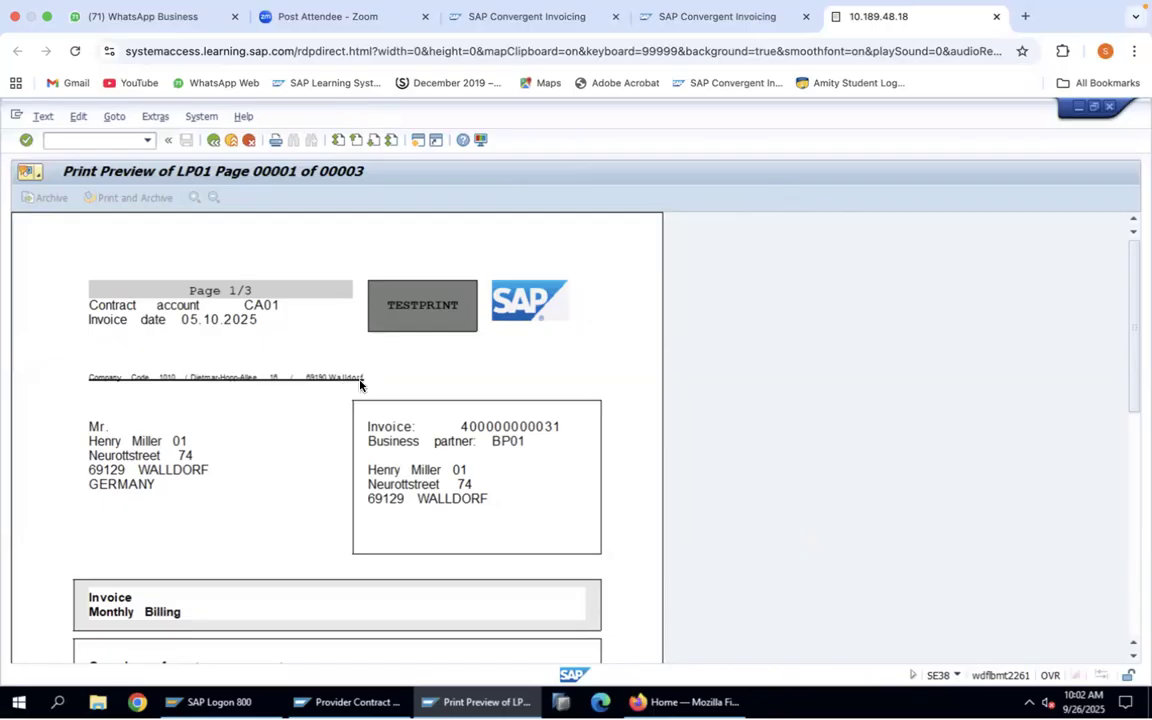
click(213, 142)
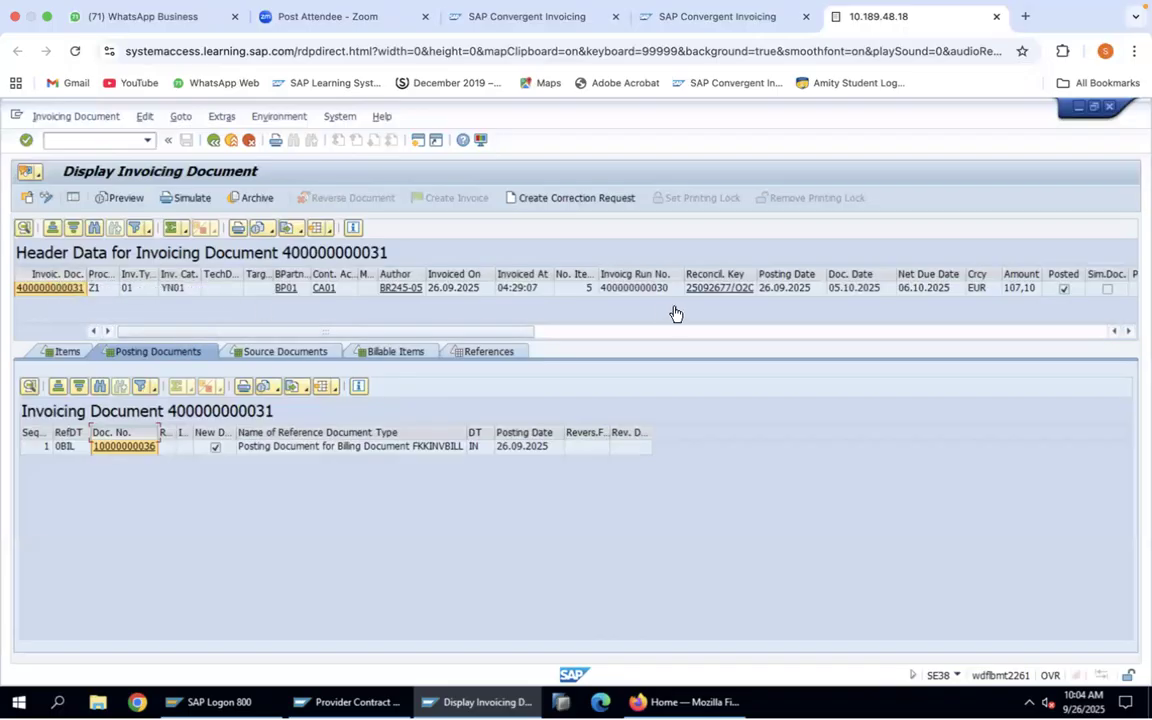
click(1029, 279)
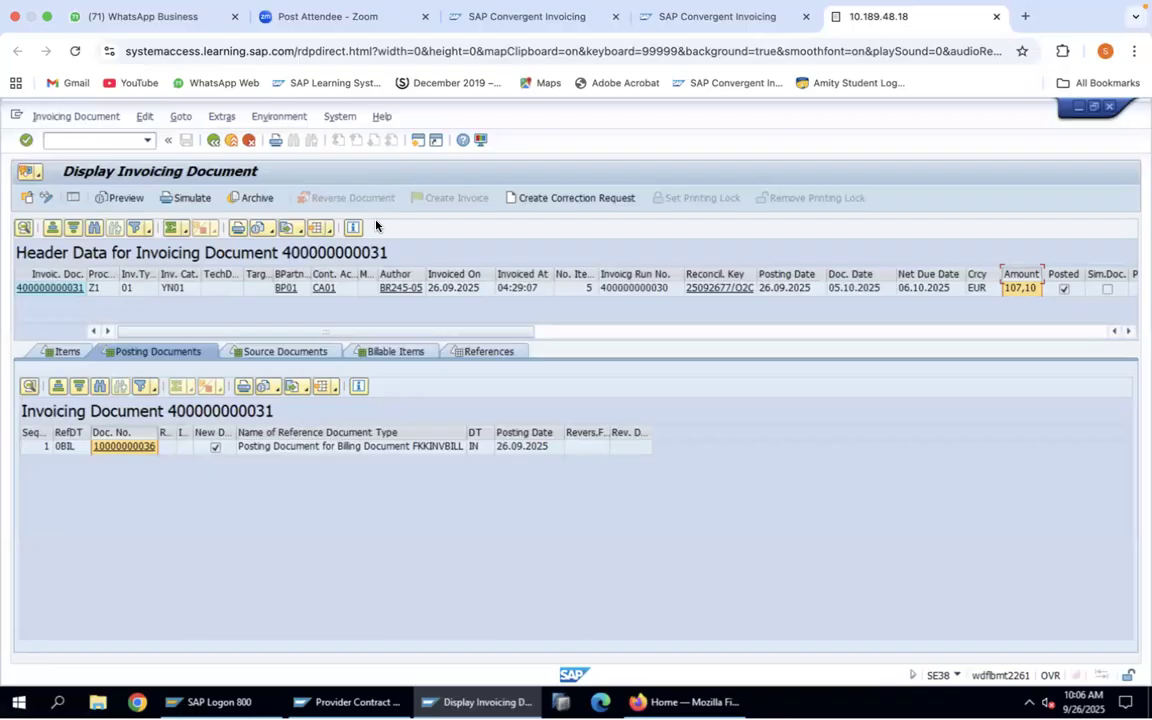
click(57, 279)
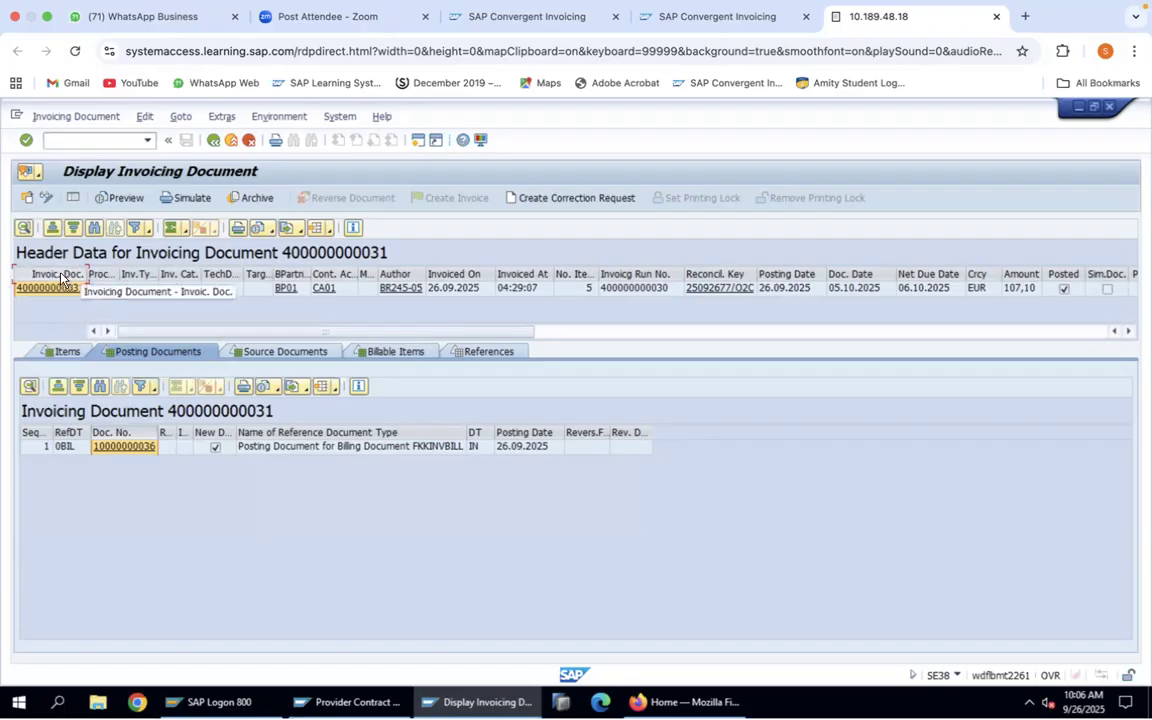
Reopen the invoice print preview, examine the address and customer account overview on its first page, and close it.
click(120, 198)
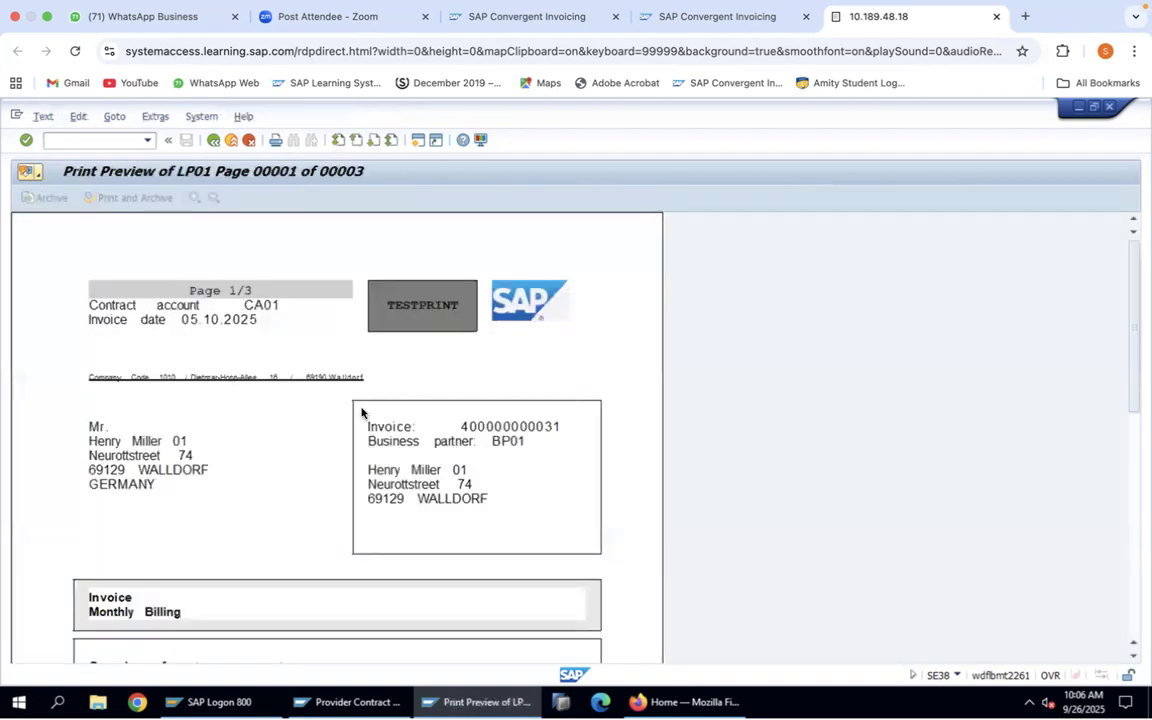
scroll(334, 402, down, 4)
scroll(334, 402, up, 2)
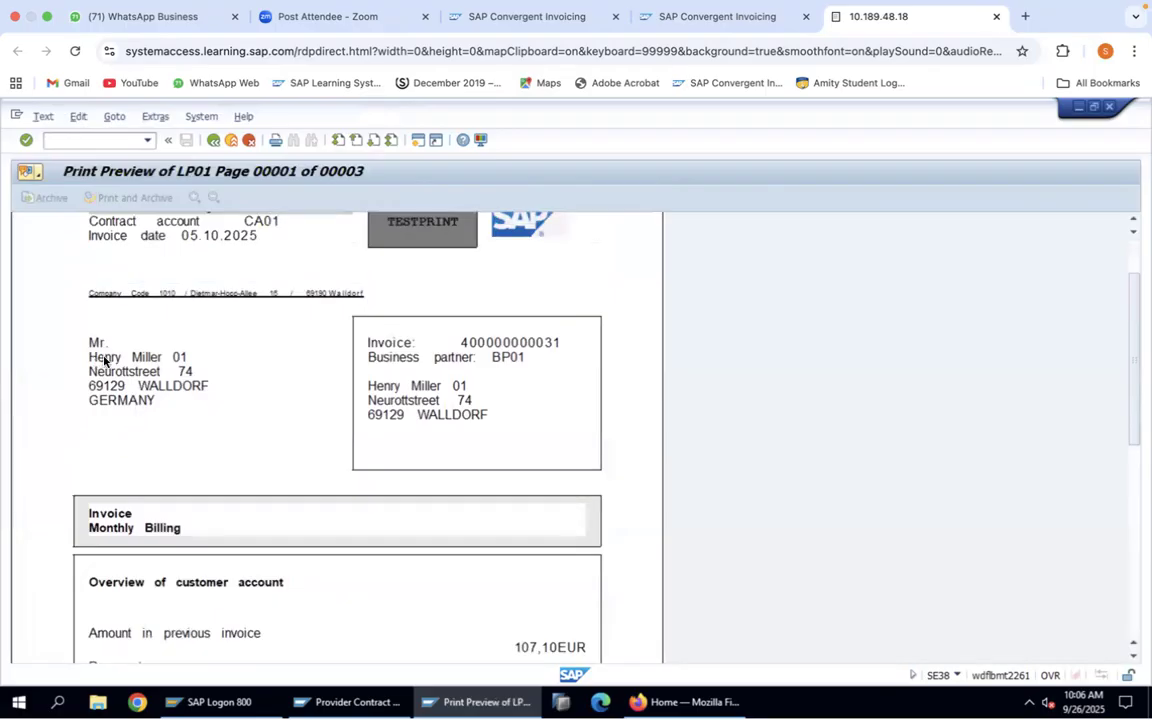
click(213, 140)
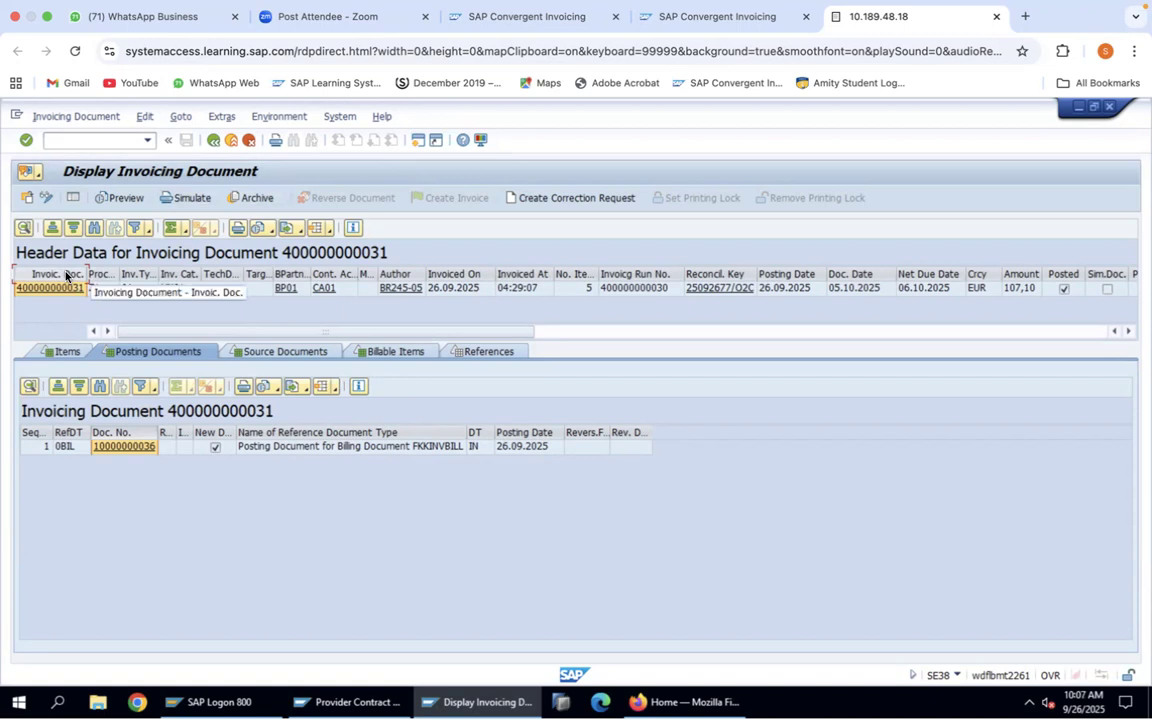
Display the invoice's contract account, examine the scheduling and form determination in its convergent invoicing data, and return.
click(320, 289)
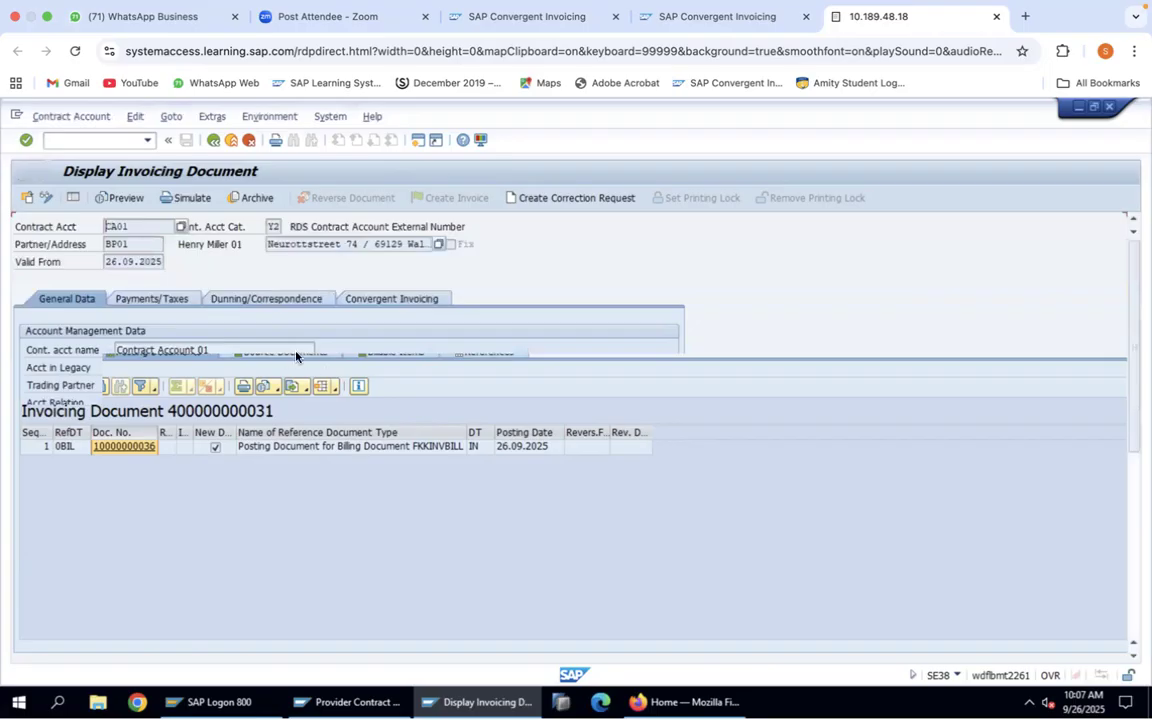
click(370, 300)
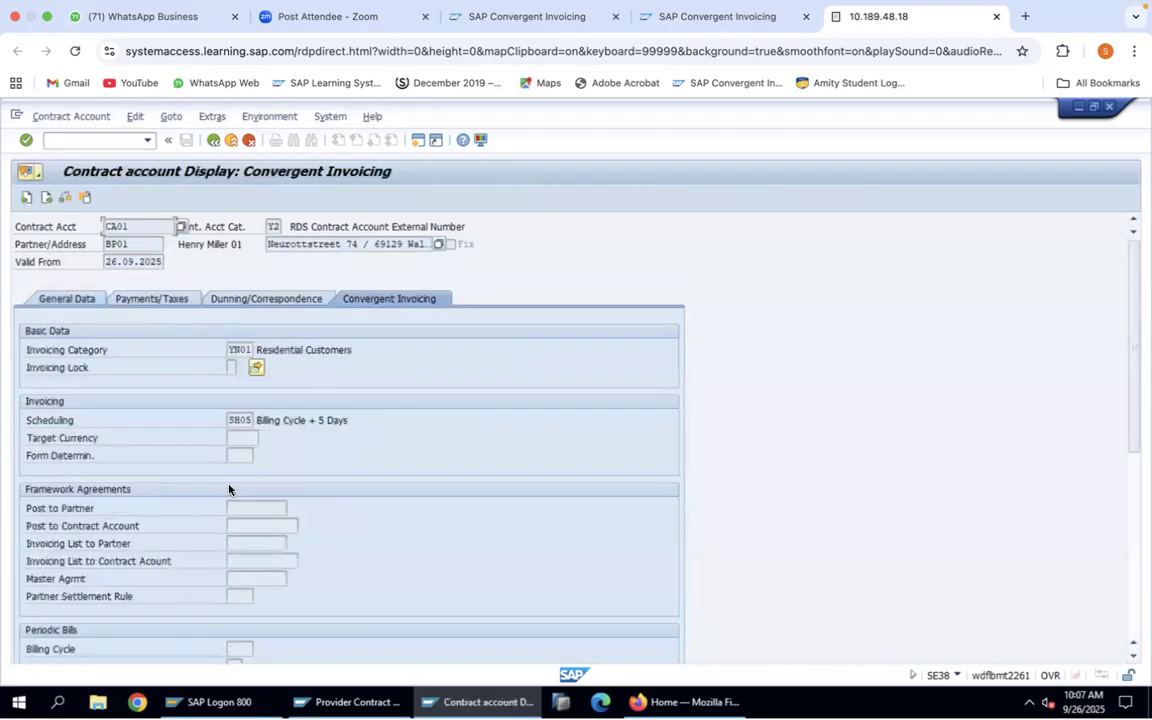
click(239, 451)
click(213, 141)
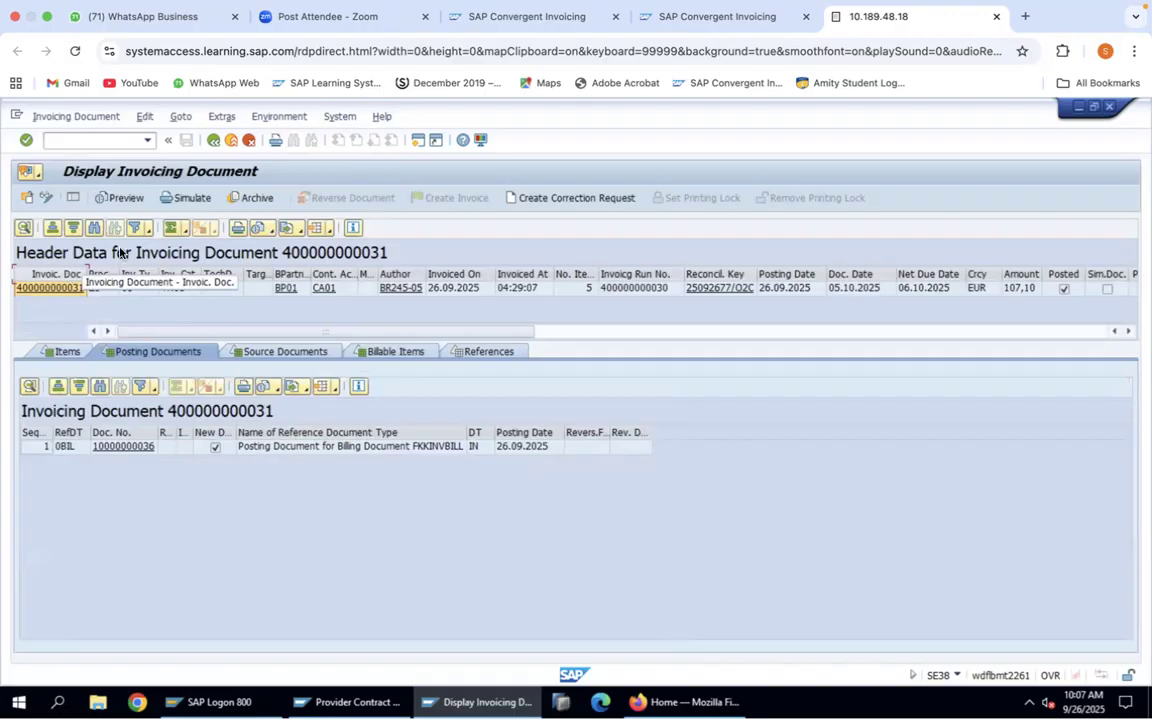
Open the Print Correspondence transaction fpcopara in a new session, examine its selection screen, and return to the invoicing document.
click(418, 142)
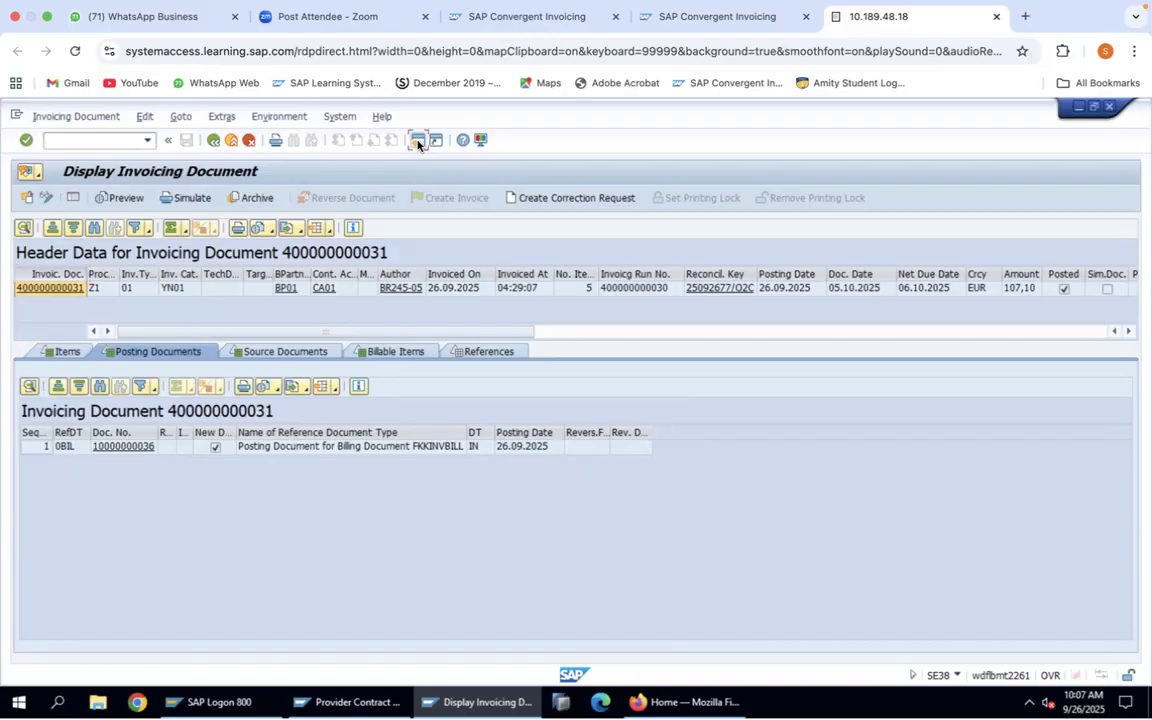
text(fpcopara)
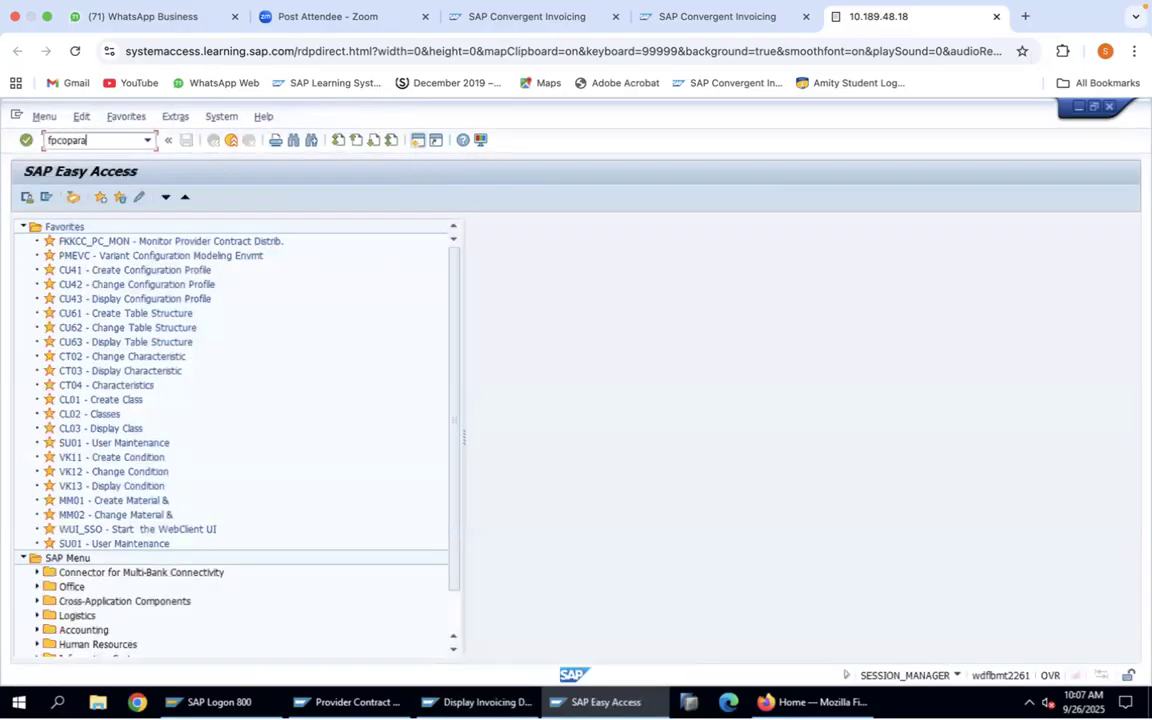
key(Return)
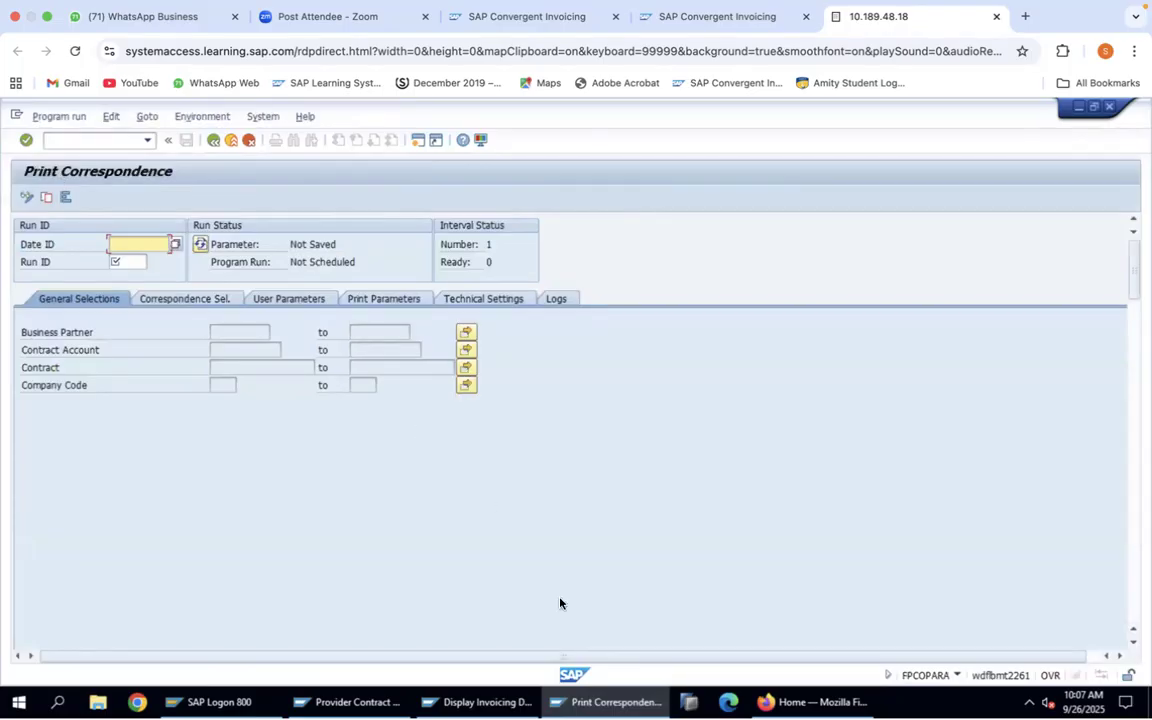
click(492, 702)
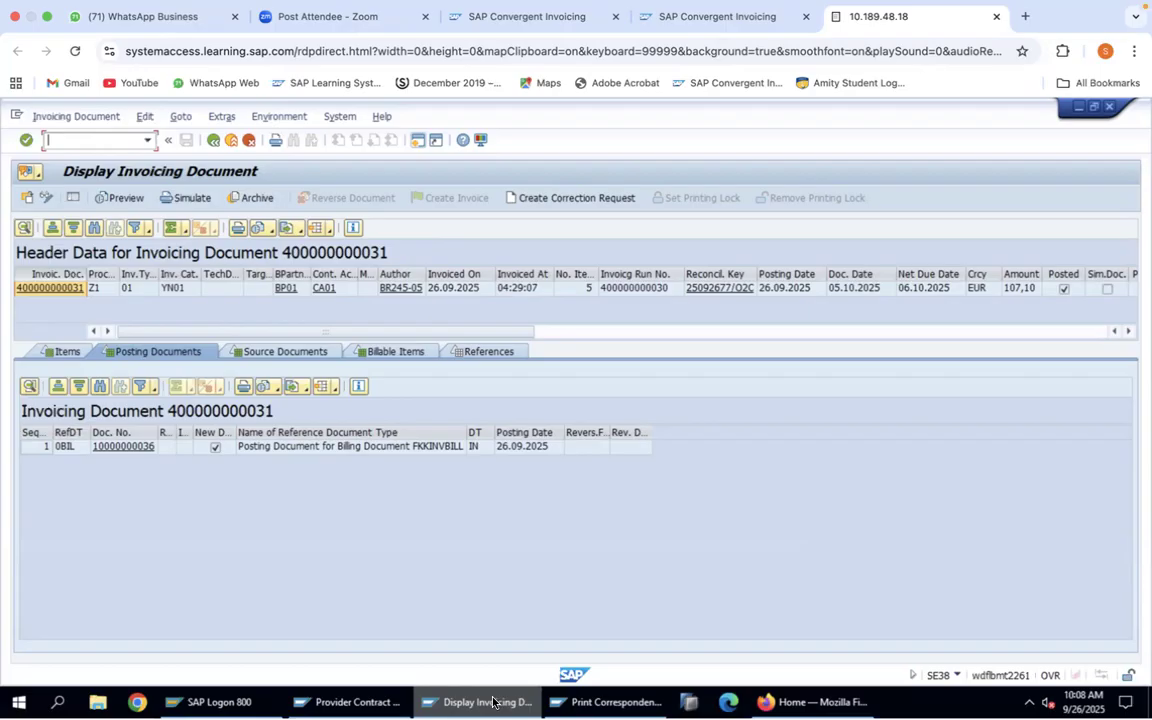
Switch to the Naveen Training workbook in Excel, look through the notes down to the Billing Plan section, and return to the SAP session.
key(super+Tab)
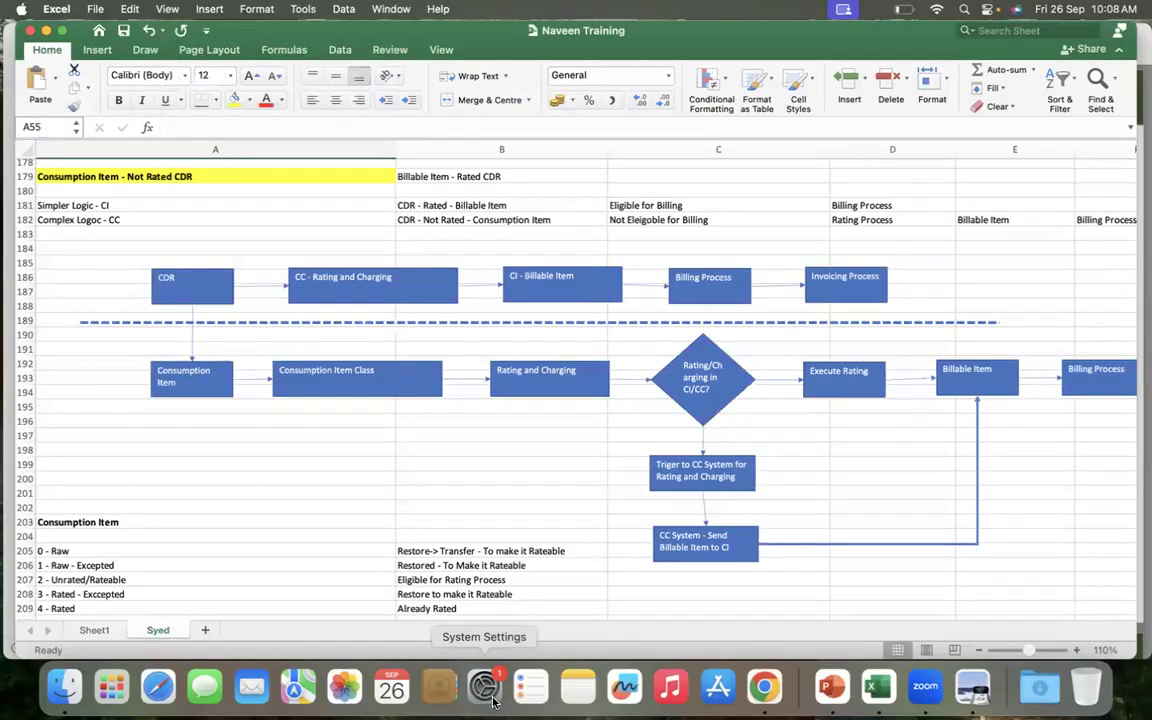
scroll(297, 531, down, 20)
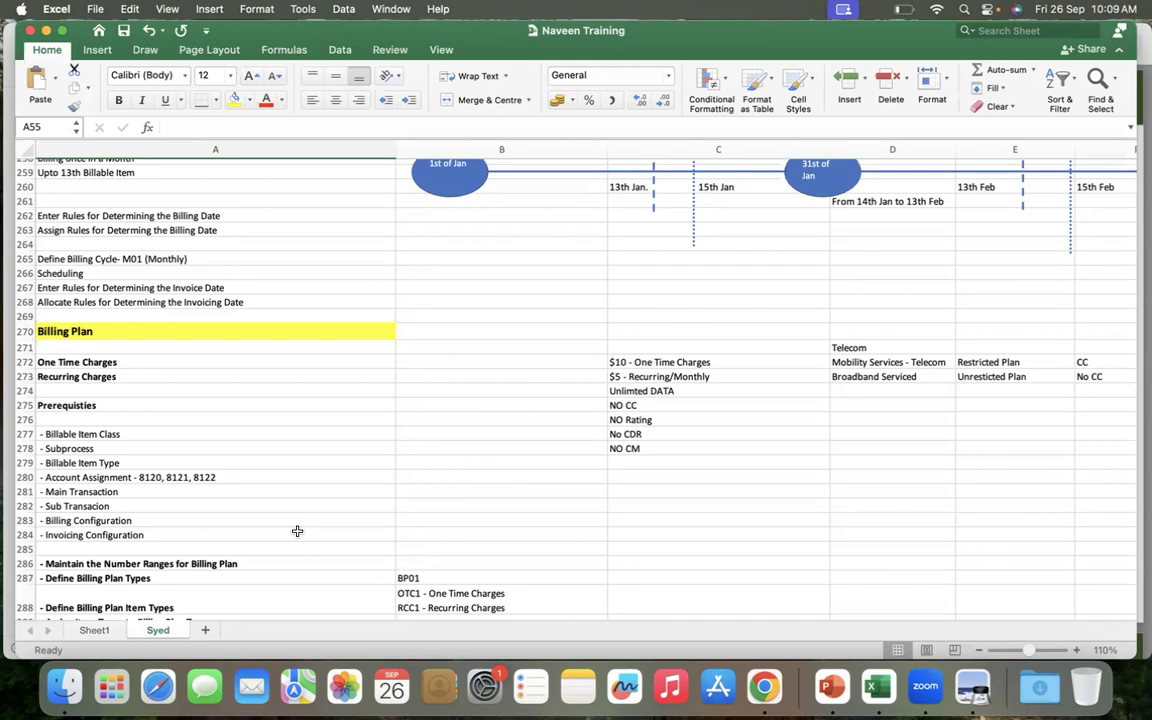
key(super+Tab)
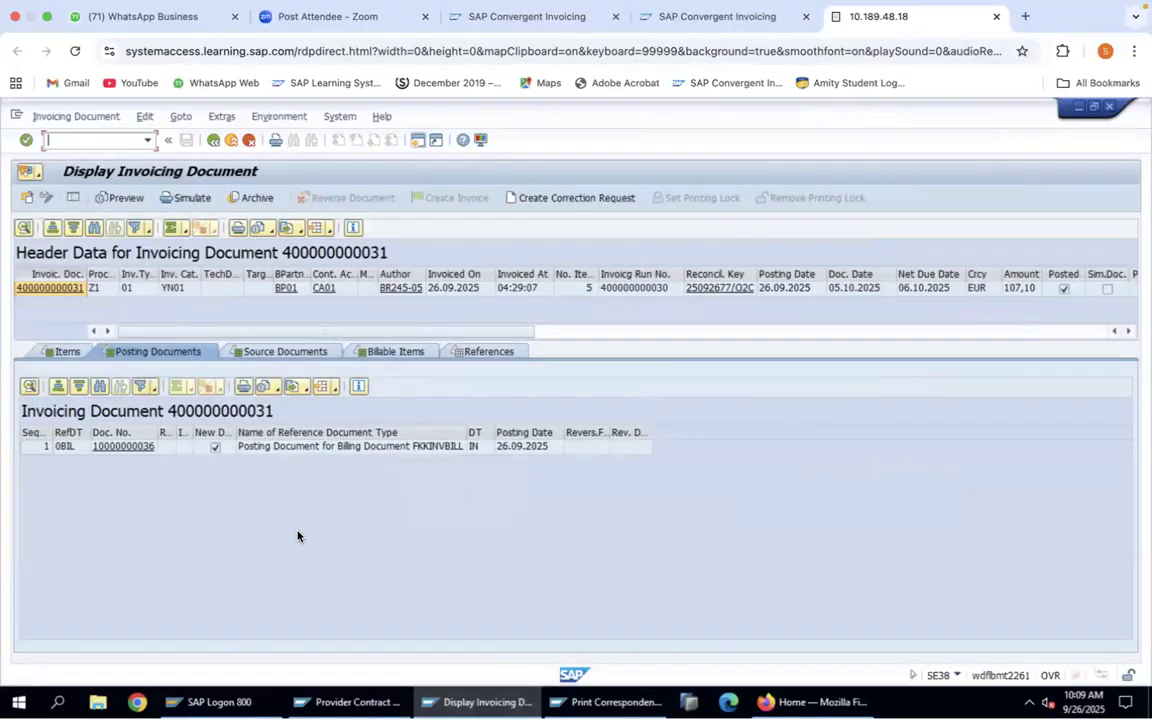
key(super+Tab)
key(super+Tab)
key(super+Tab)
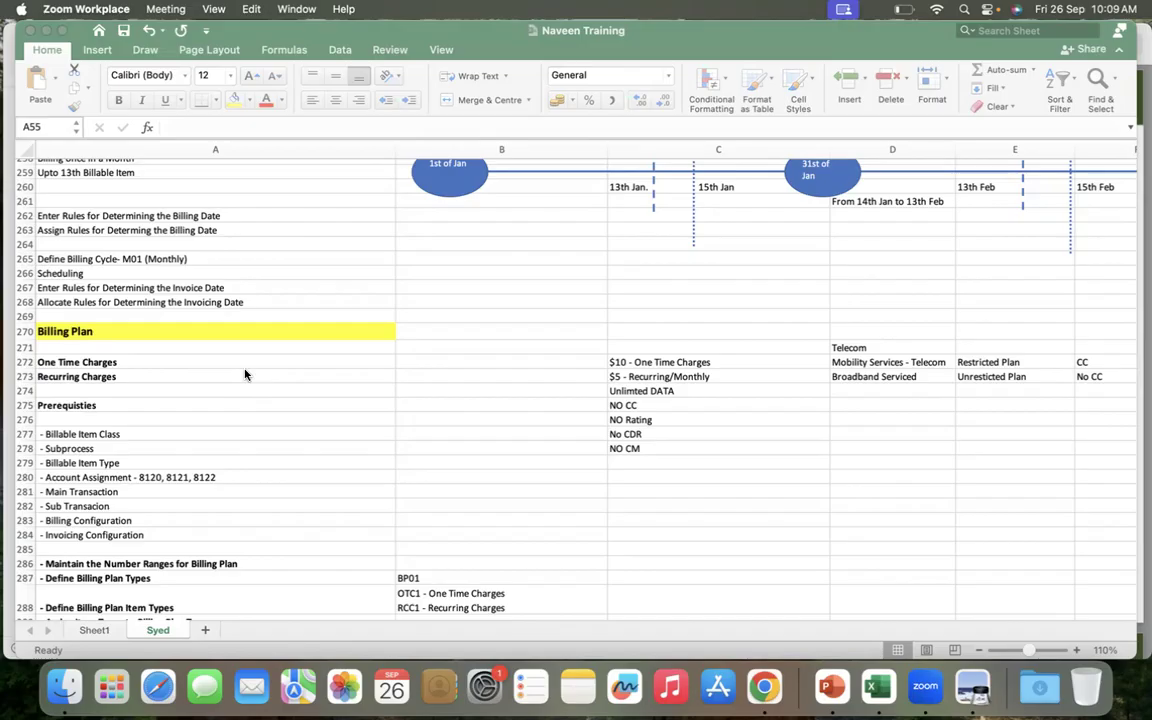
key(super+Tab)
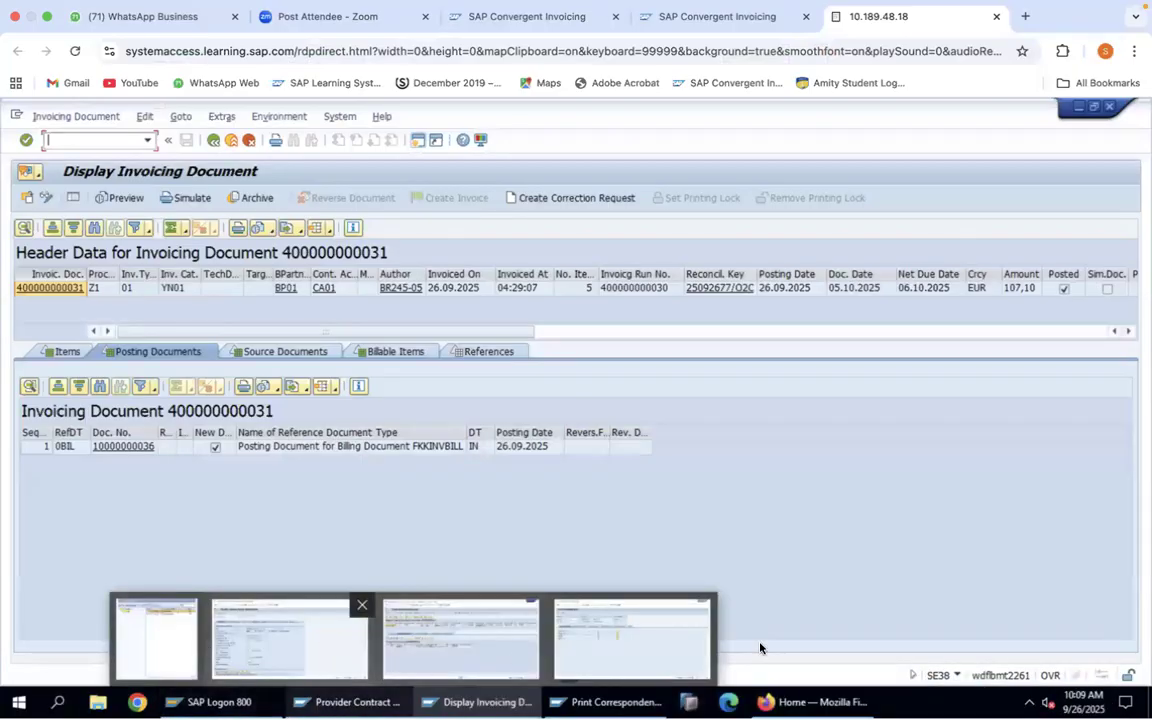
Switch to the SAP Fiori launchpad in Firefox and reload its home page.
click(812, 702)
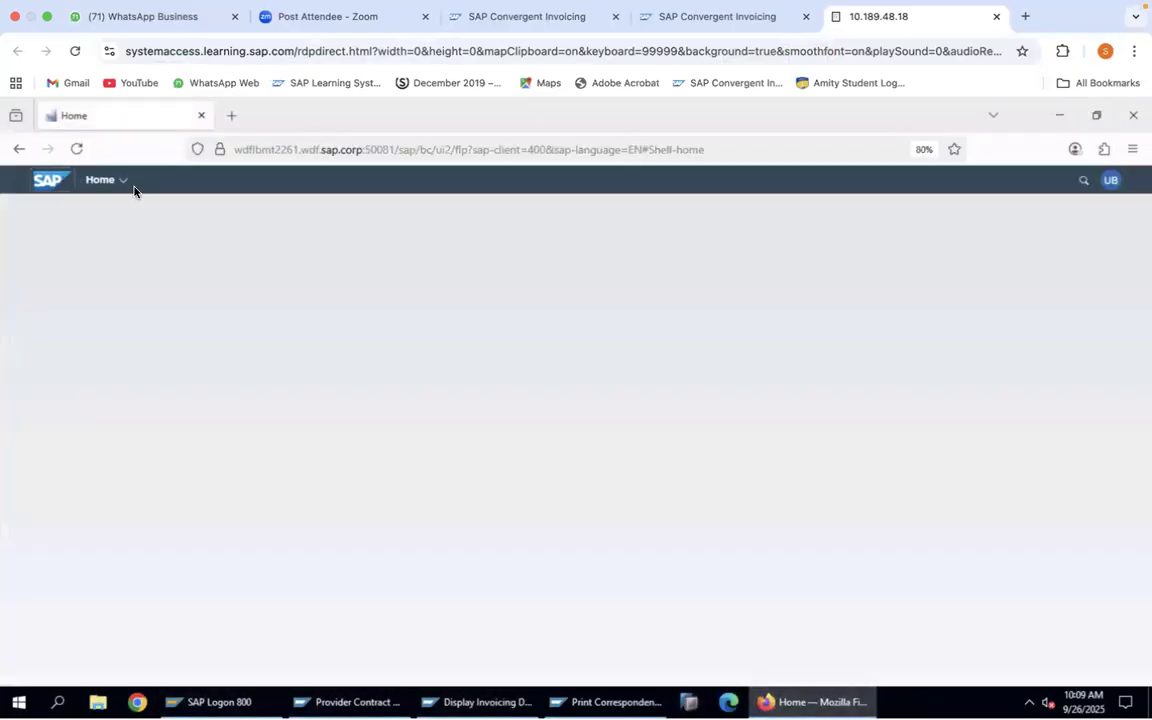
click(78, 149)
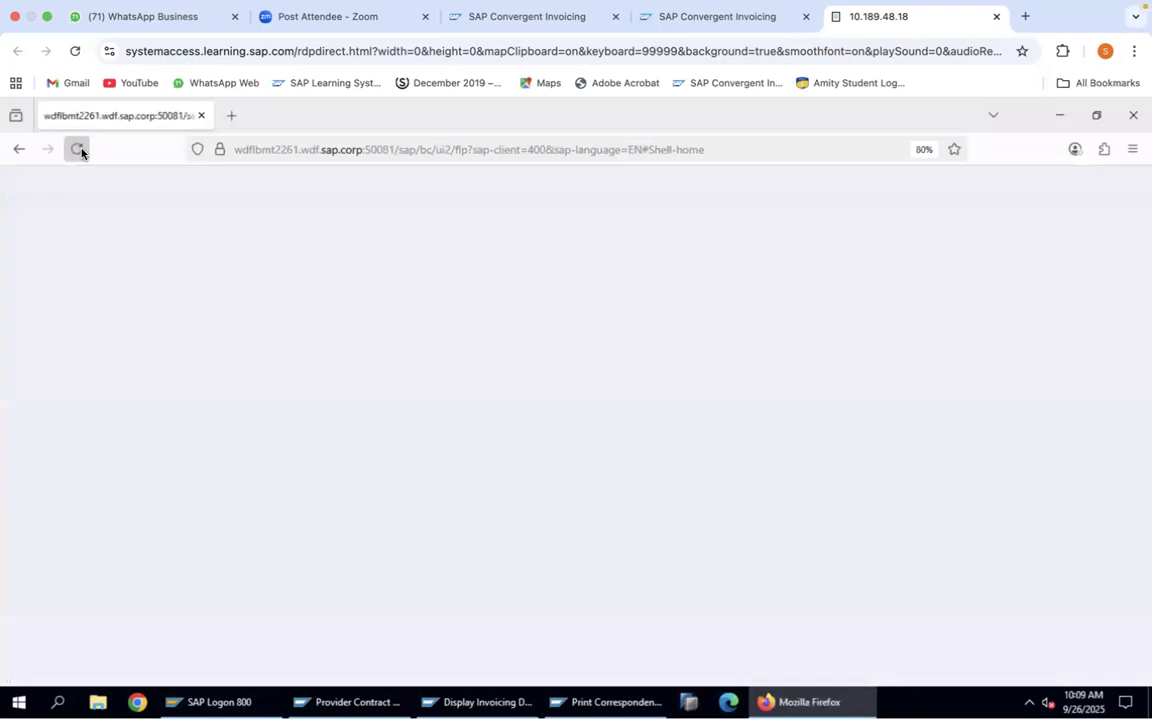
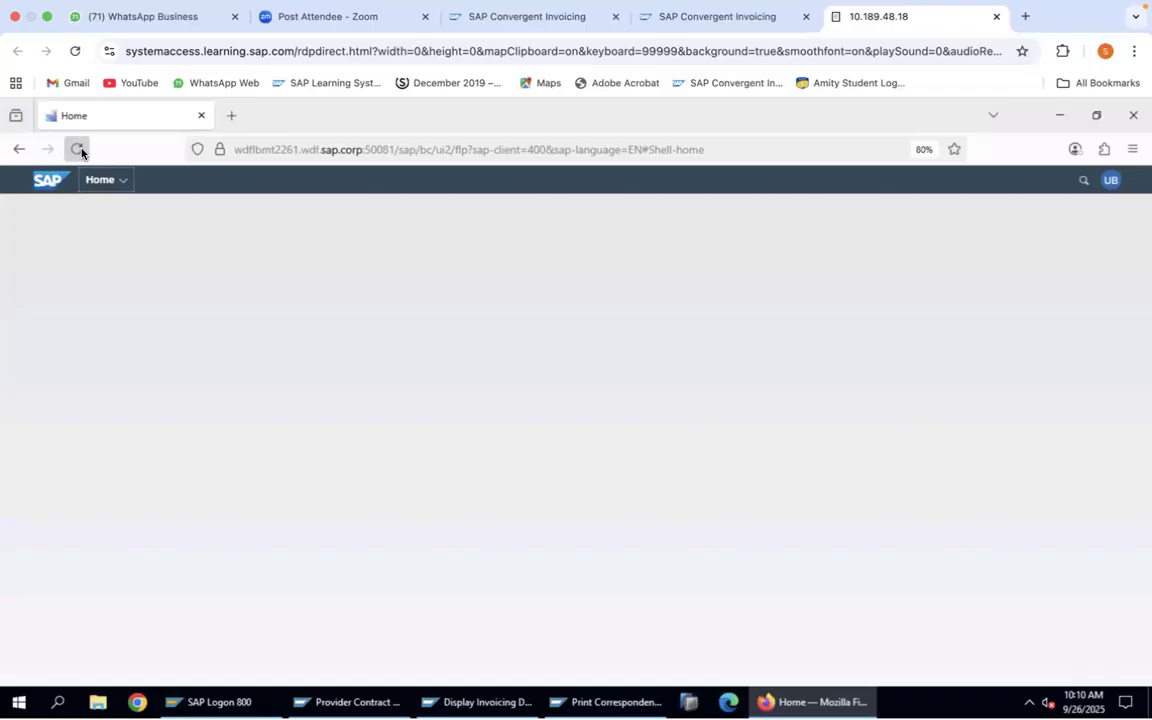
click(78, 150)
Switch to the Excel training notes and enter "Solution Quoatation" in B521 and "Pgysical Gods with Subscription" in C521.
key(super+Tab)
key(super+Tab)
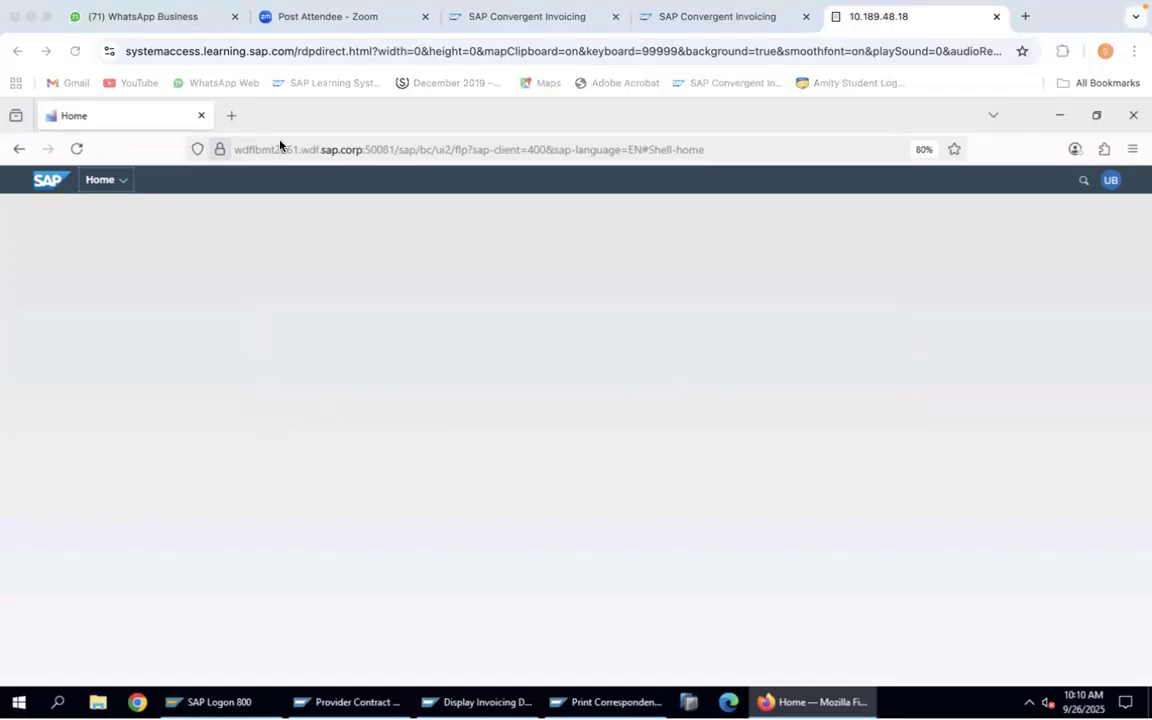
scroll(283, 436, down, 20)
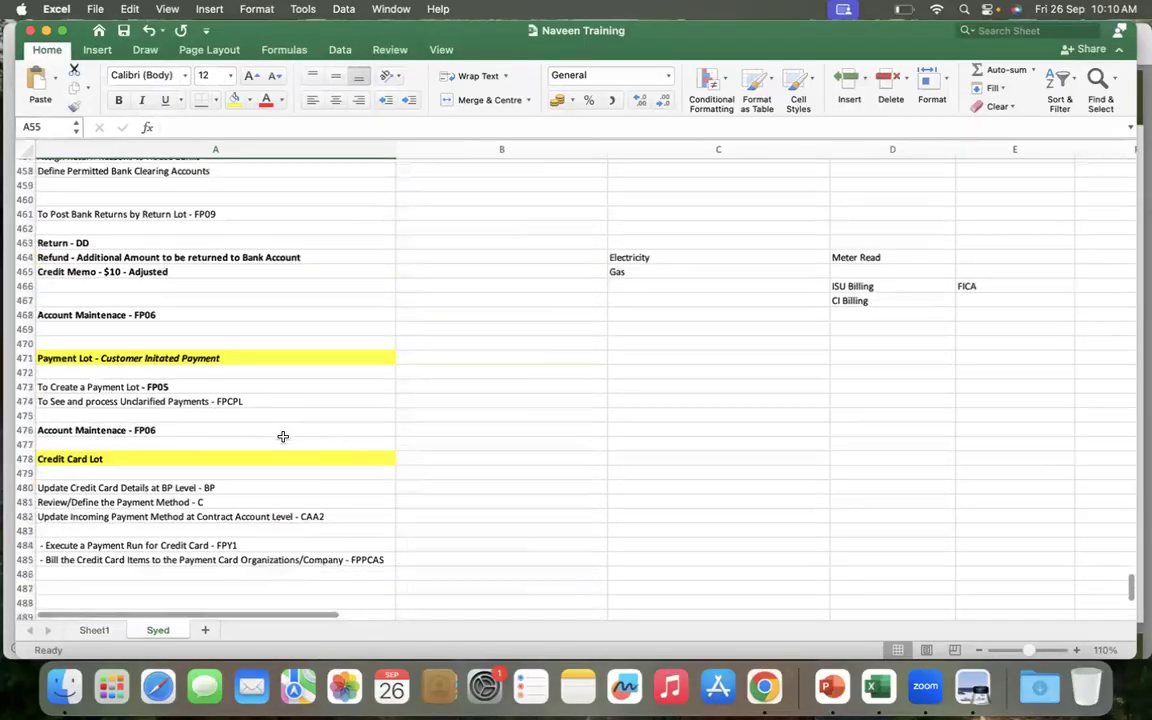
scroll(283, 436, up, 1)
click(504, 203)
text(Solution Qu)
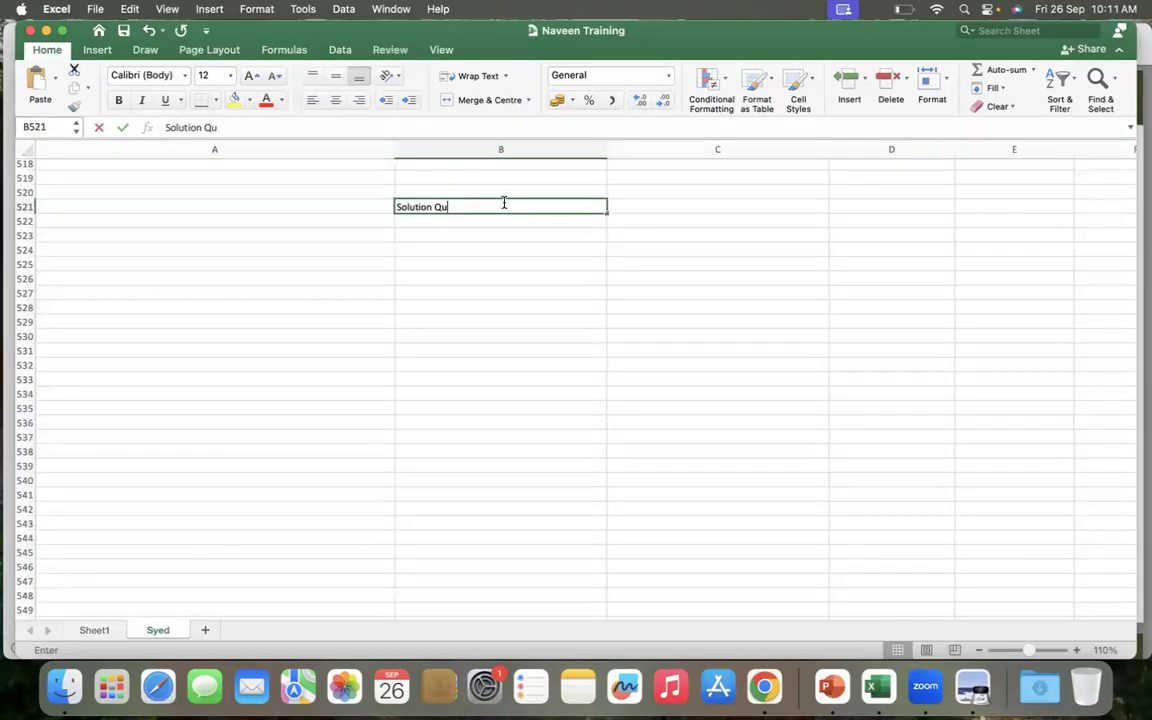
text(oatation)
key(Tab)
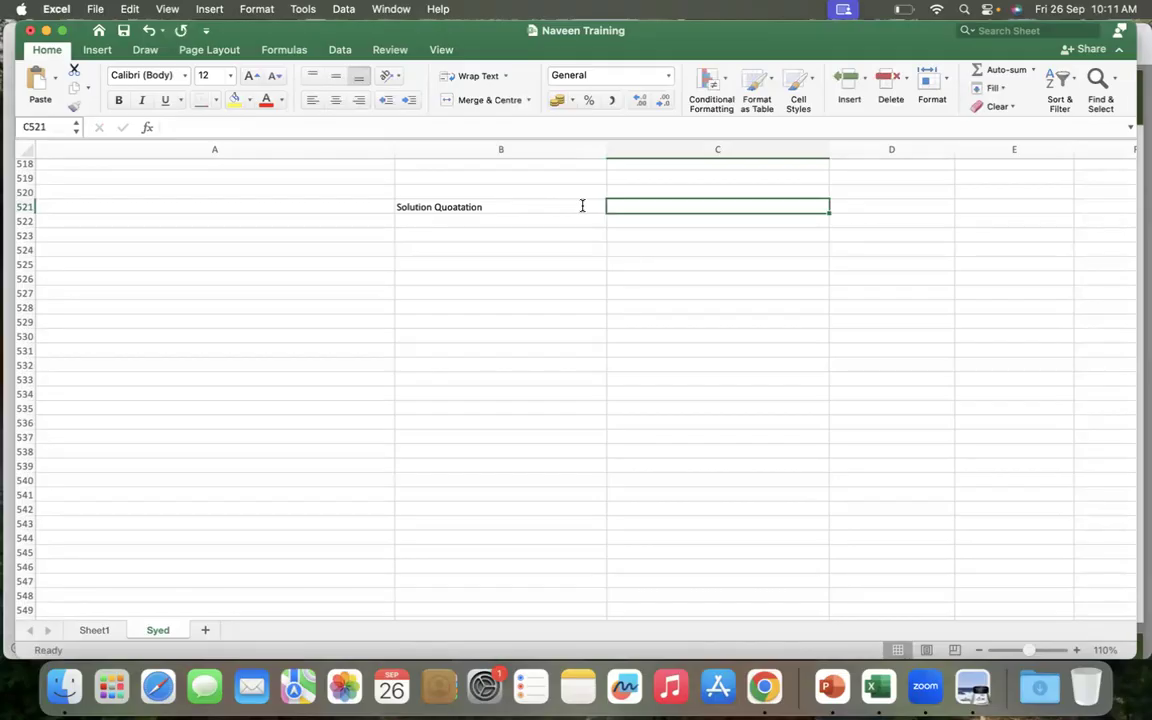
text(Pgysic)
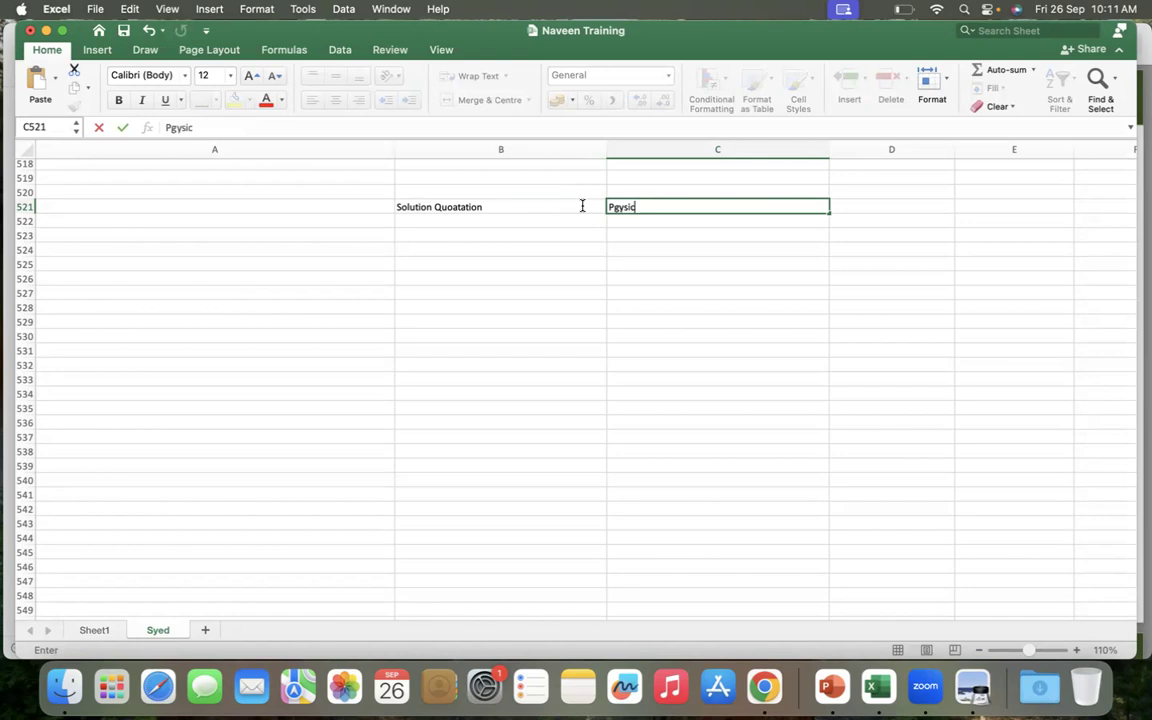
text(al Gods with )
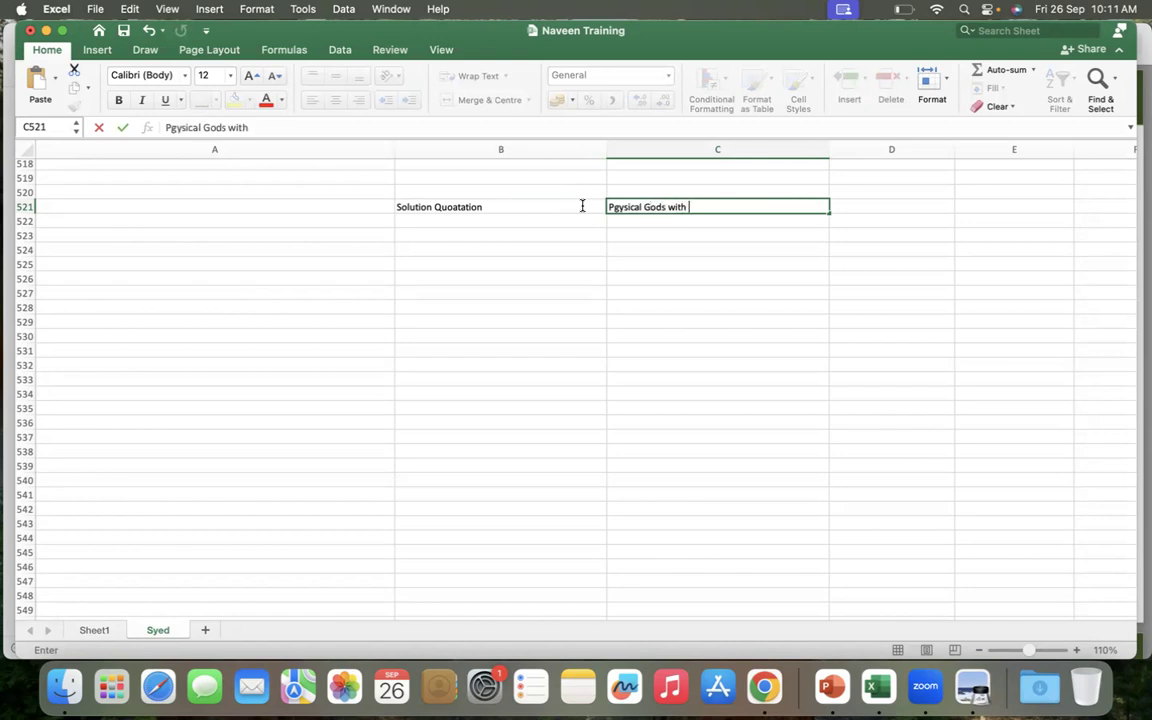
text(Subscription)
key(Return)
Enter "Subscription" in both B522 and C522, below the solution quotation row.
text(Subscr)
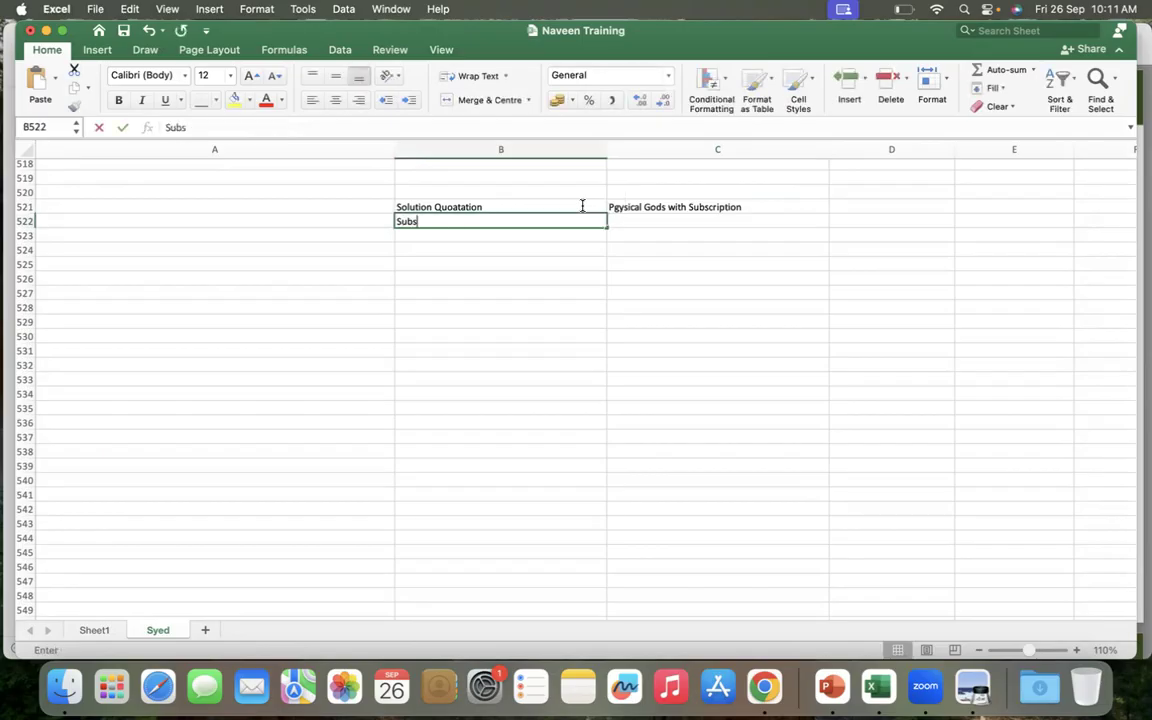
text(iption)
key(Tab)
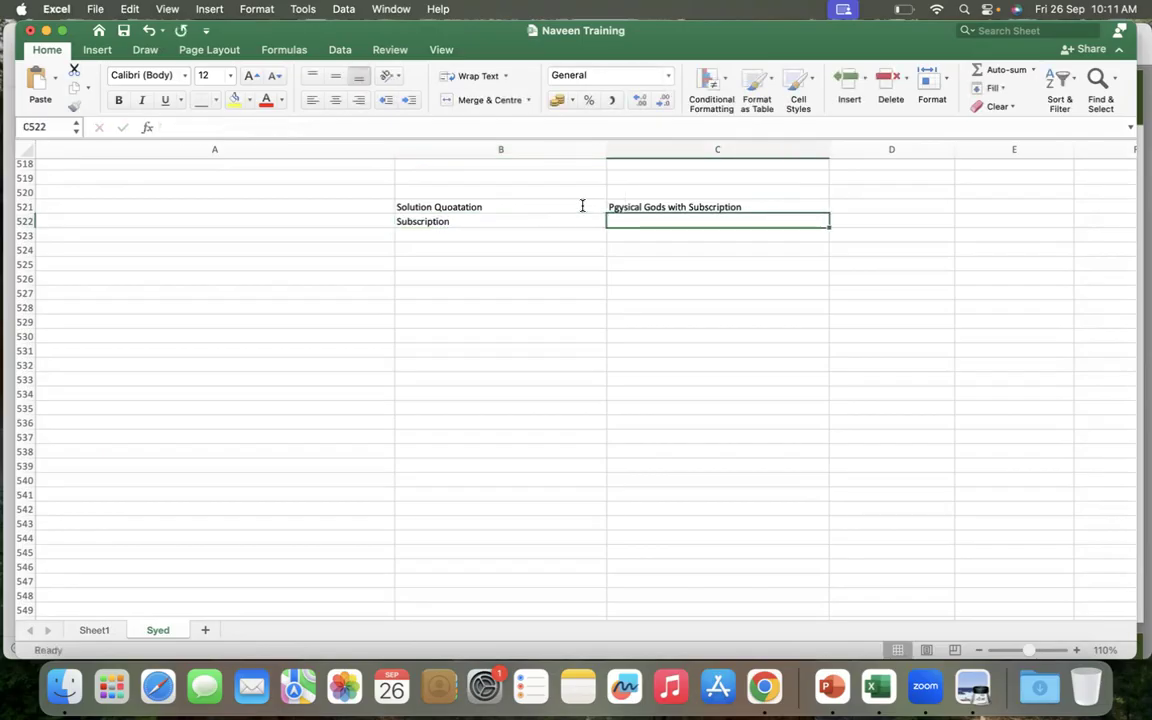
text(Subscription)
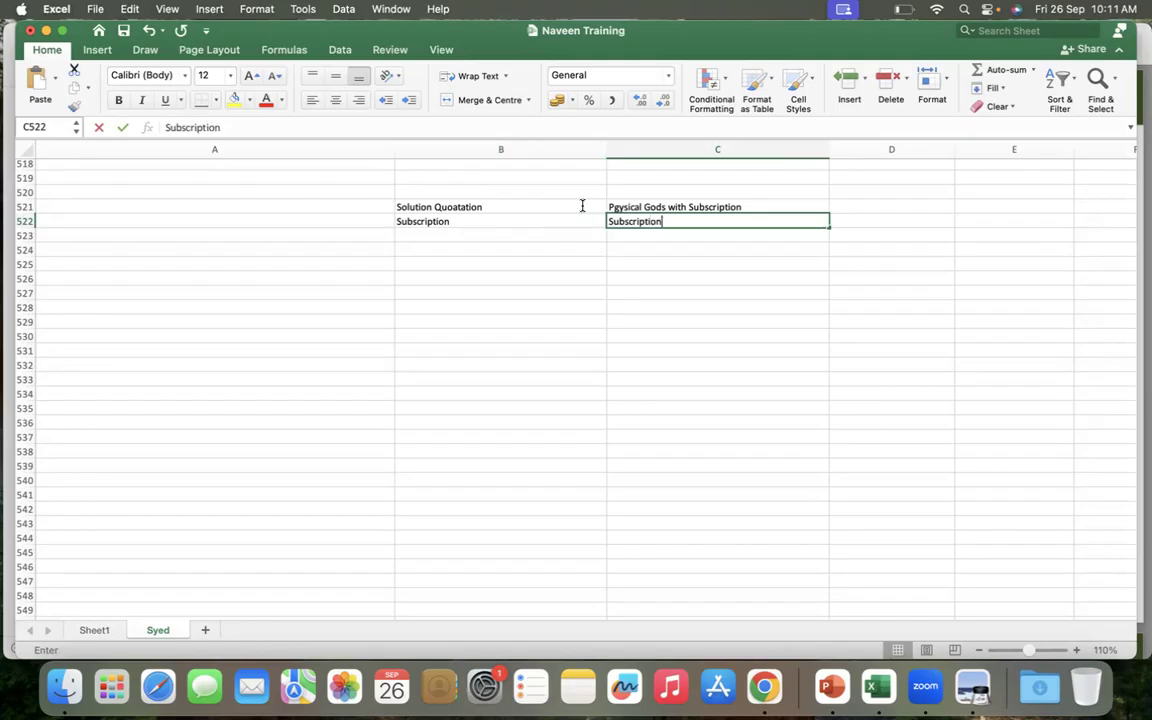
key(Return)
Enter "Partner Agrement Order" in B523 and "Partner Settlement" in C523.
text(Part)
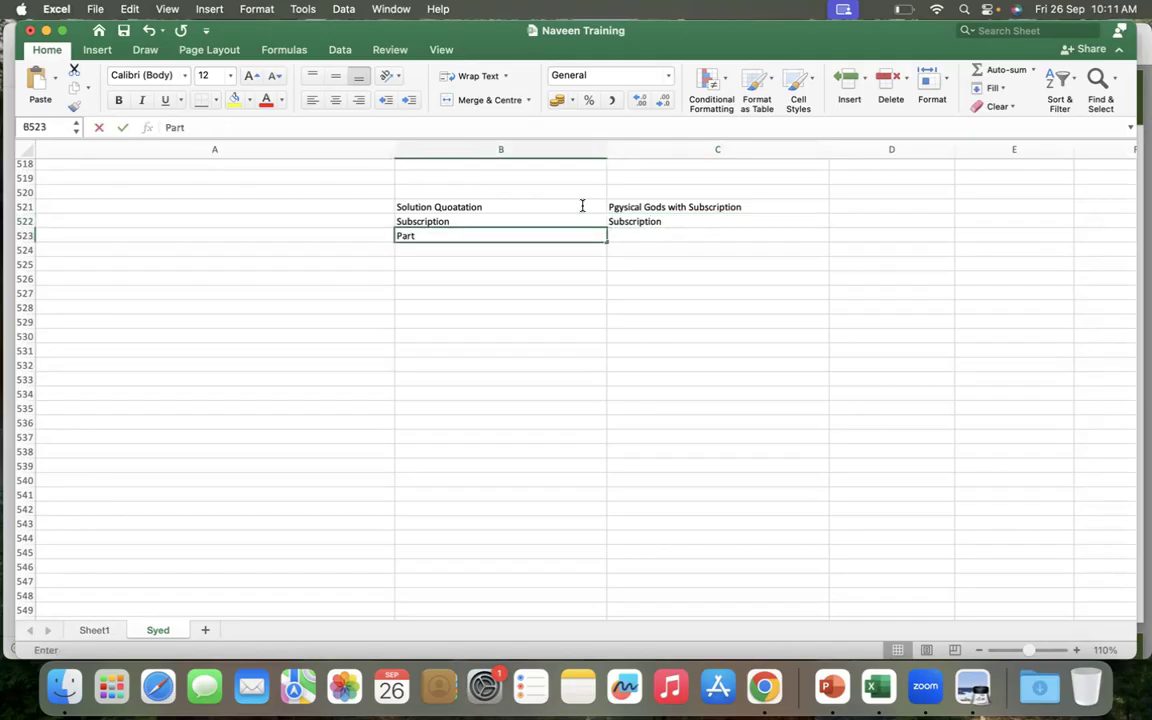
text(ner Agr)
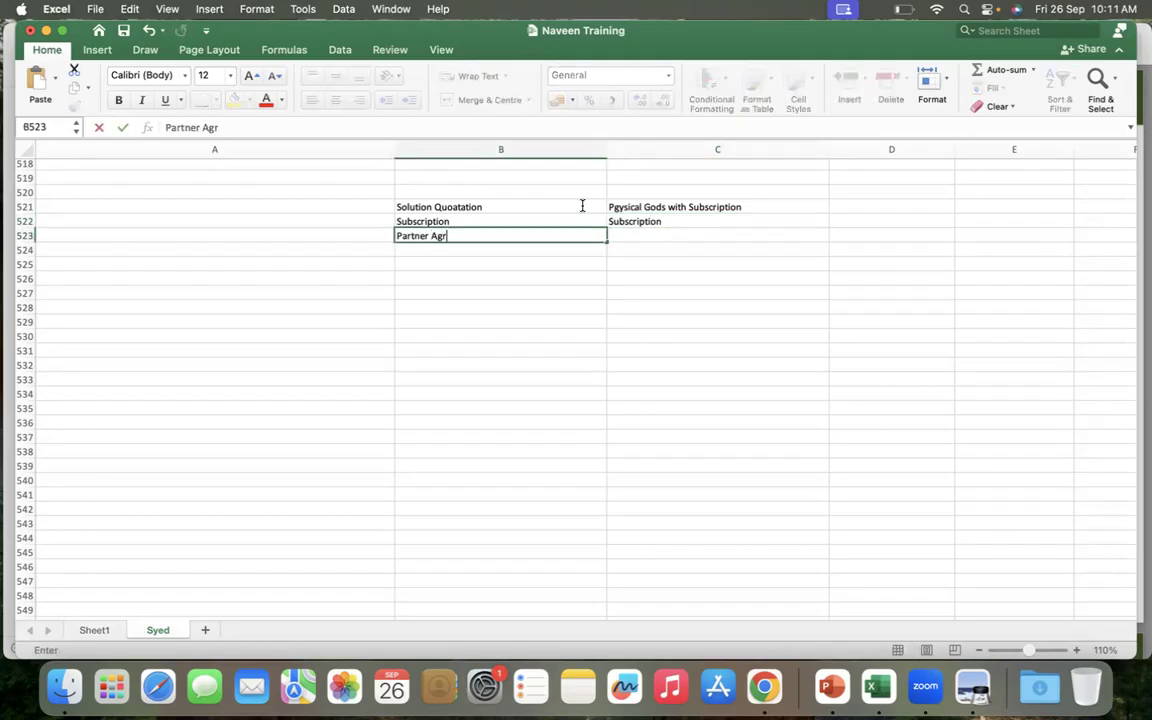
text(ement Order)
key(Tab)
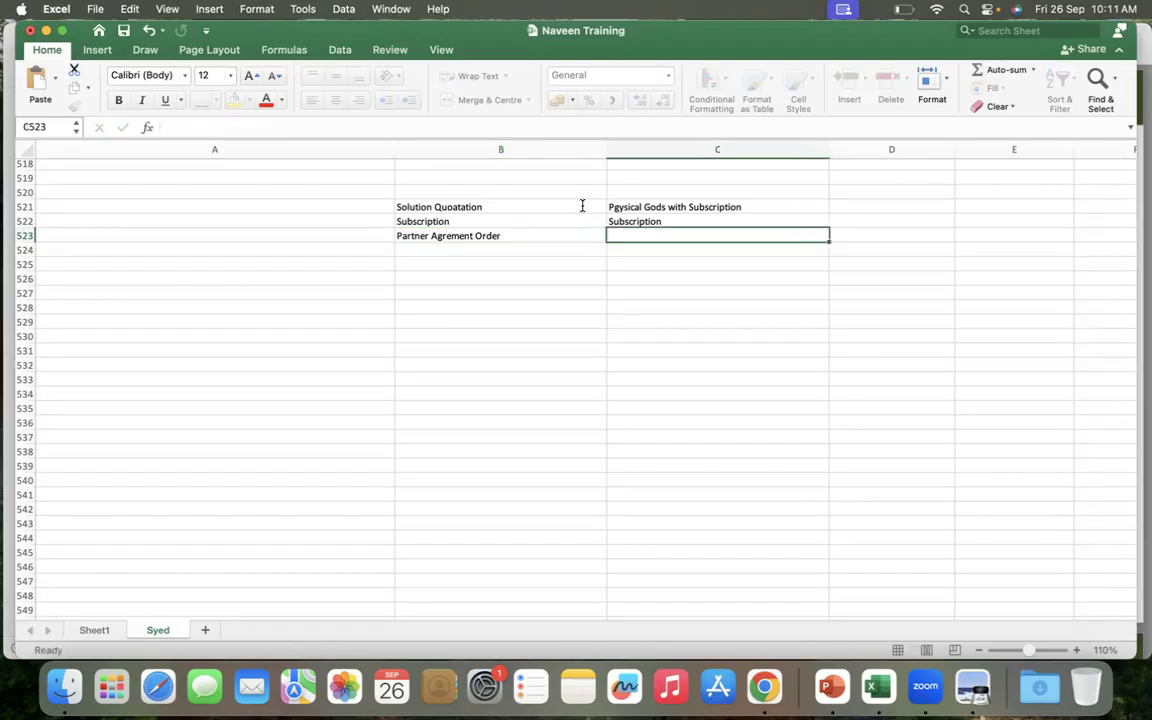
text(Partner S)
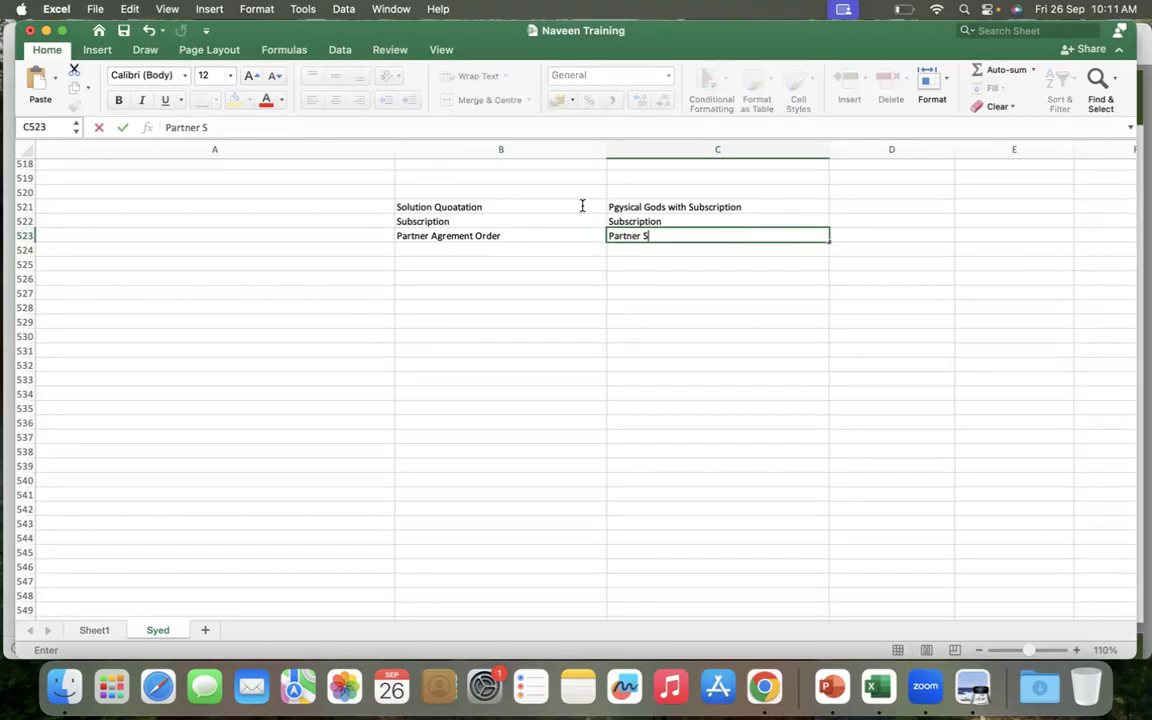
text(ettlement)
Enter "Mster Agreement" in B524 and "B2B" in C524.
click(452, 250)
text(Mste)
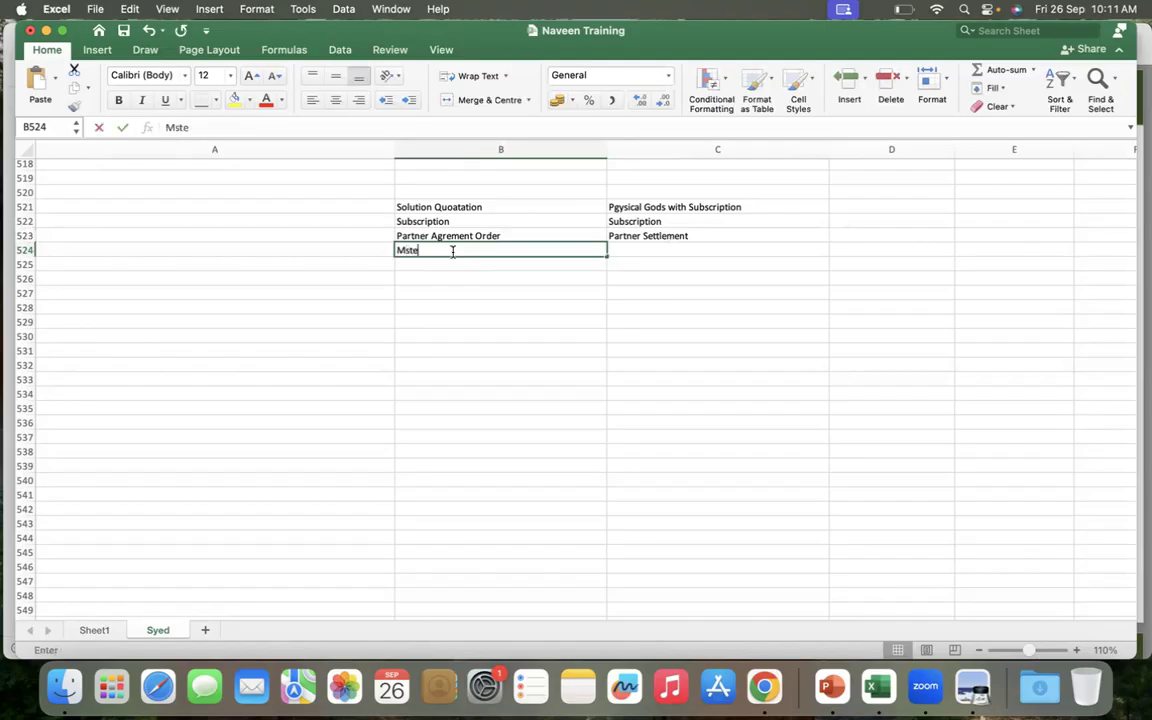
text(r AGreement)
key(Tab)
text(B2B)
key(Tab)
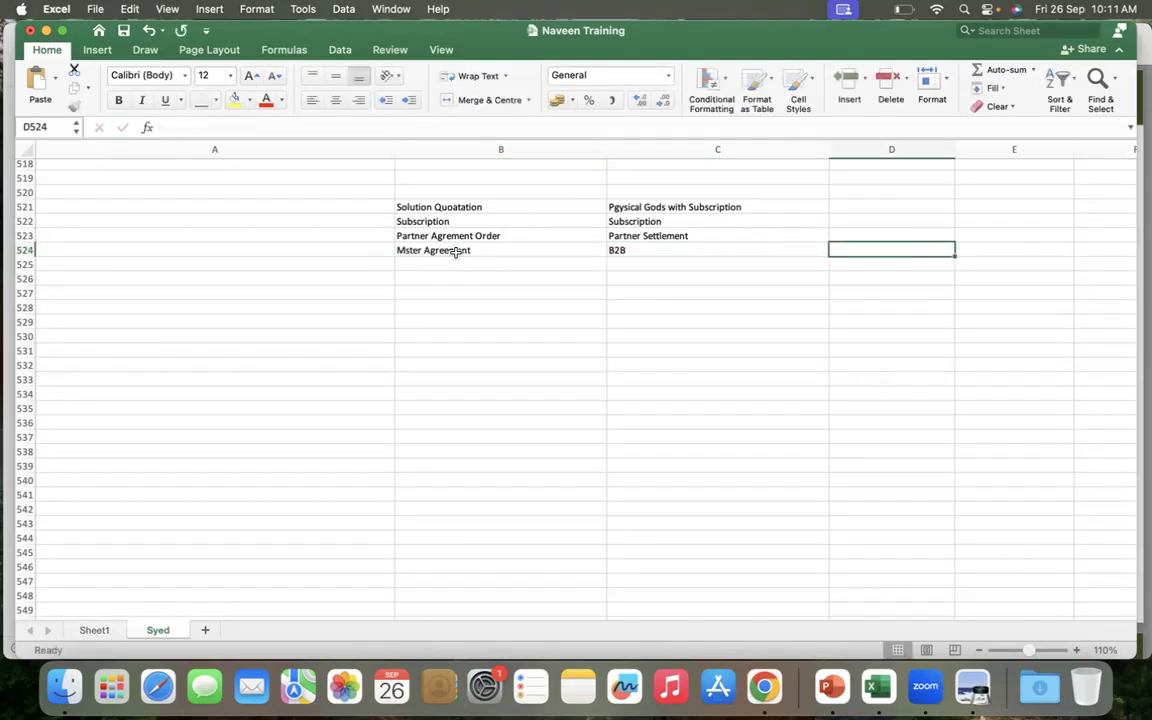
Correct the first word in C521 so that the cell reads "Physical Gods with Subscription".
double_click(619, 207)
key(BackSpace)
text(h)
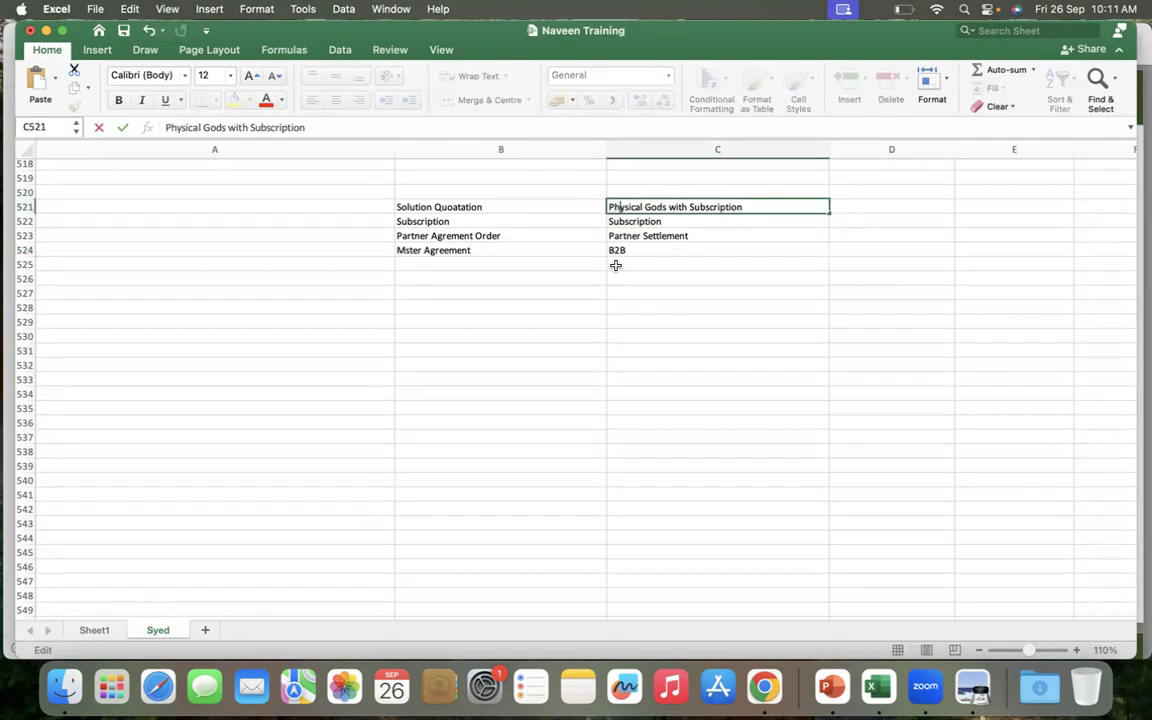
click(510, 253)
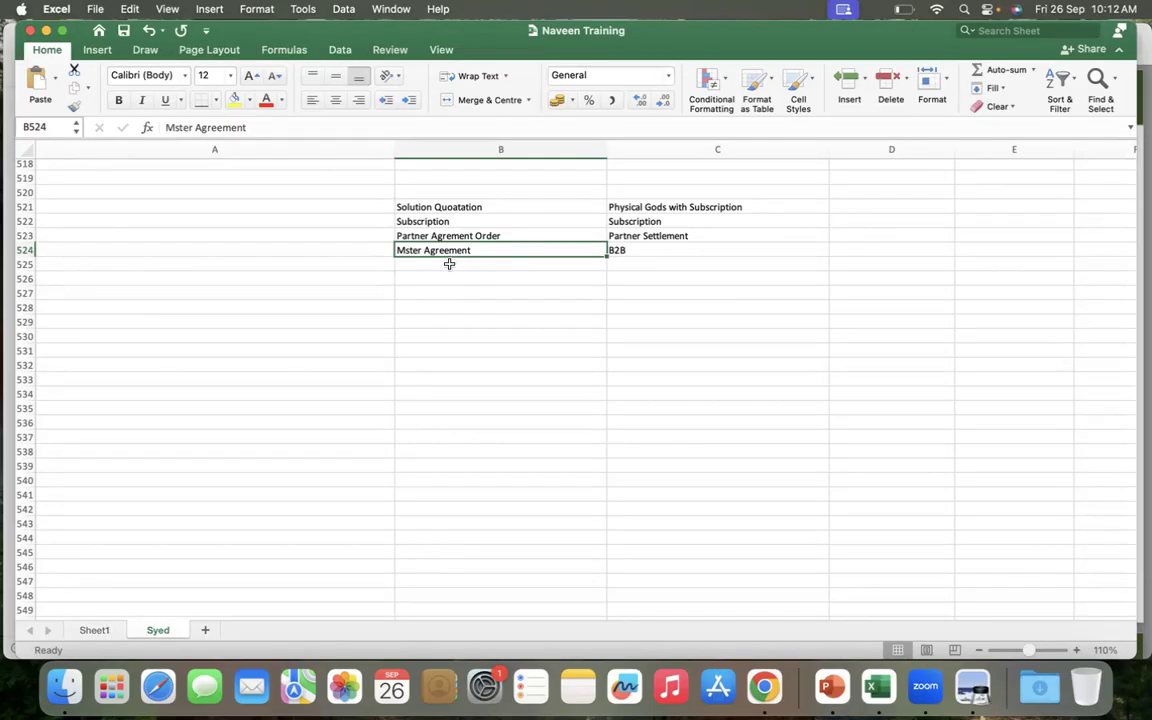
Extend the subscription entry in B522 to "Subscription Order/Contract".
click(440, 235)
click(439, 206)
click(440, 221)
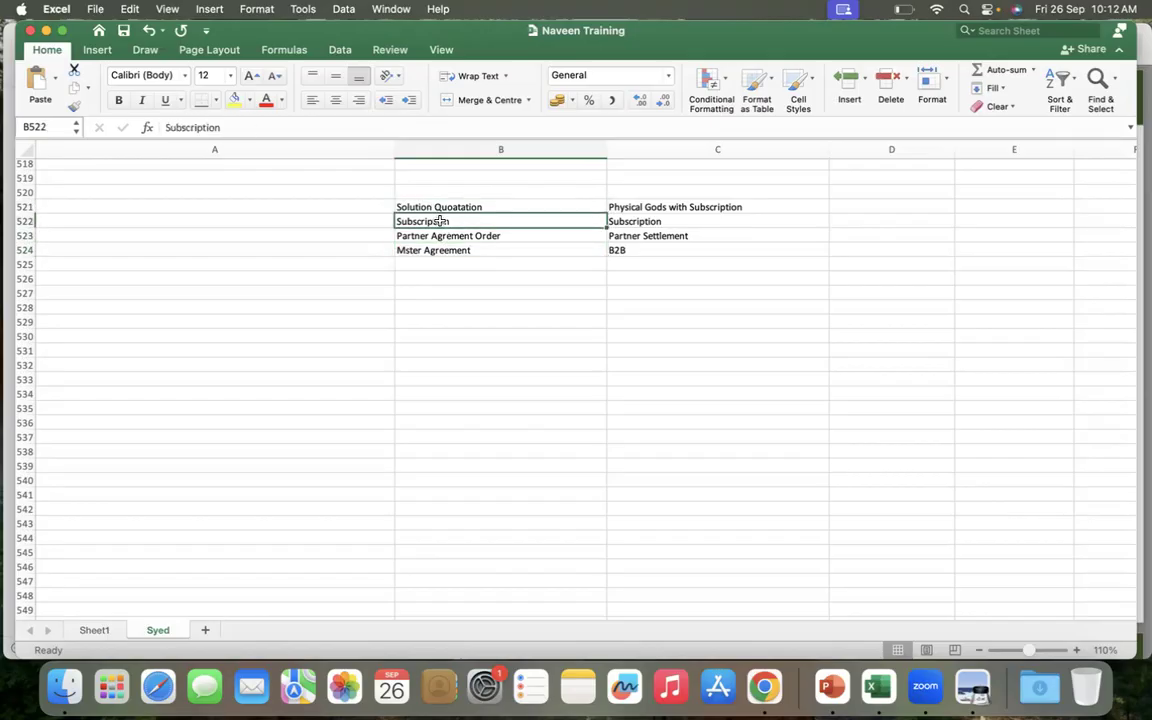
double_click(473, 223)
text(Order/)
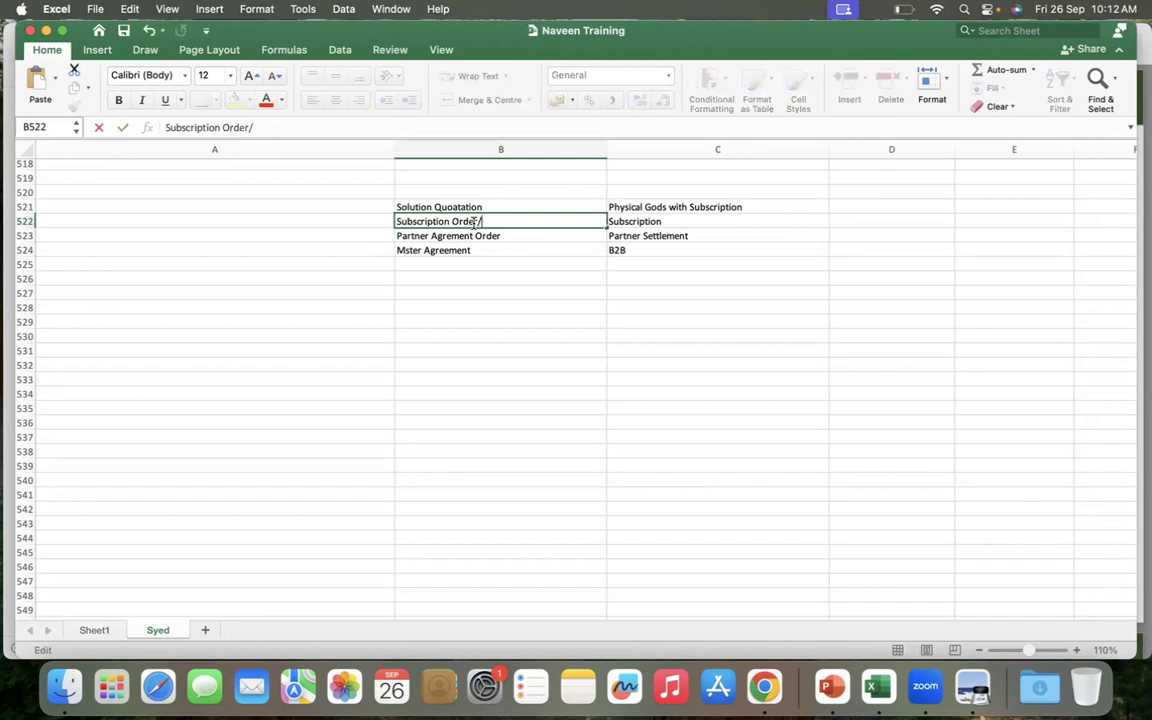
text(Contract)
key(Tab)
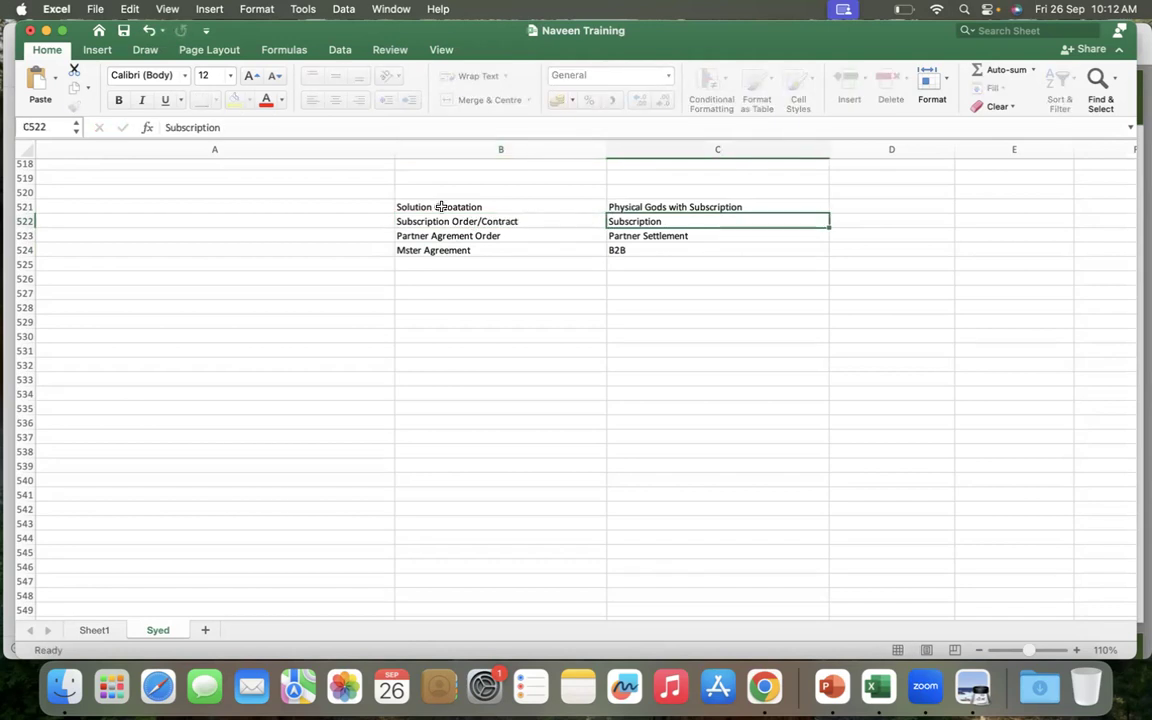
Highlight the four document types in B521:B524 for review and switch back to the SAP Fiori launchpad.
click(440, 206)
key(shift+Down)
key(shift+Down)
key(shift+Down)
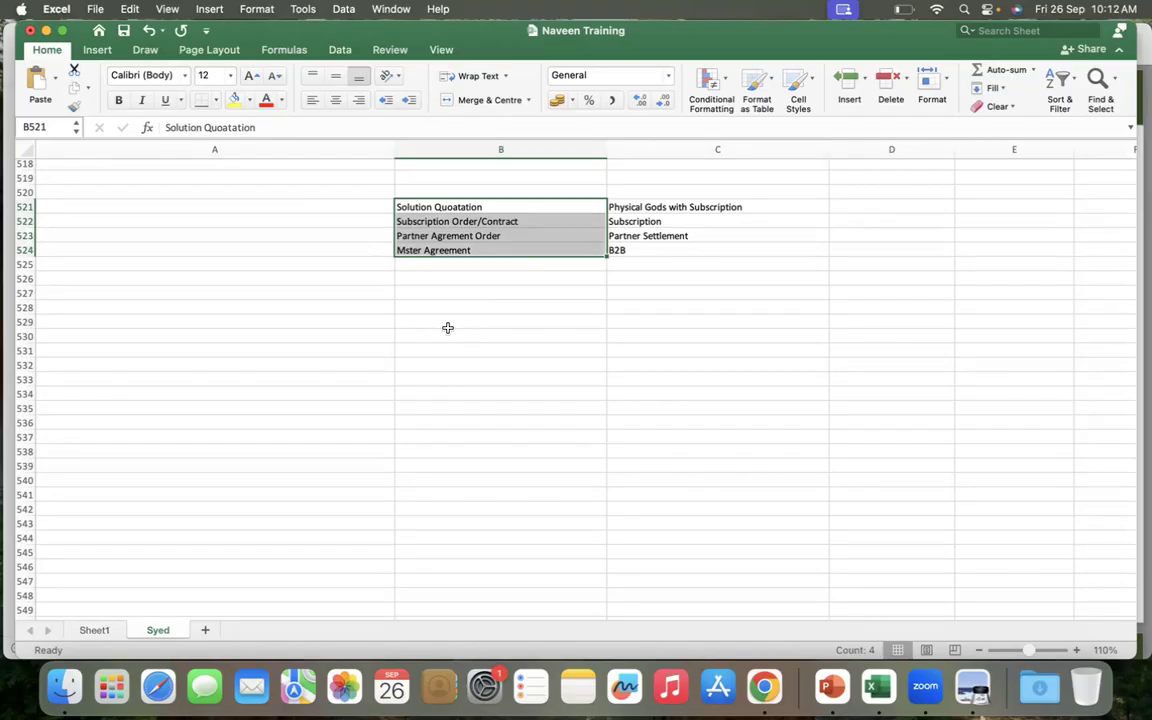
key(super+Tab)
key(super+Tab)
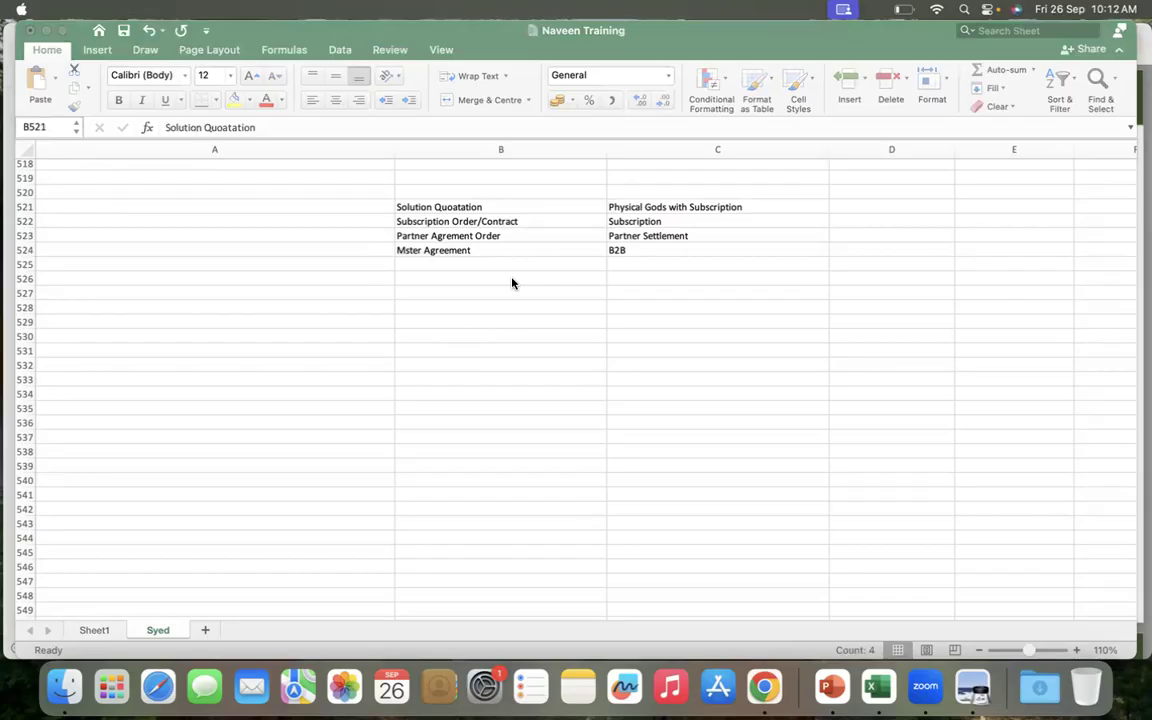
key(super+Tab)
key(super+Tab)
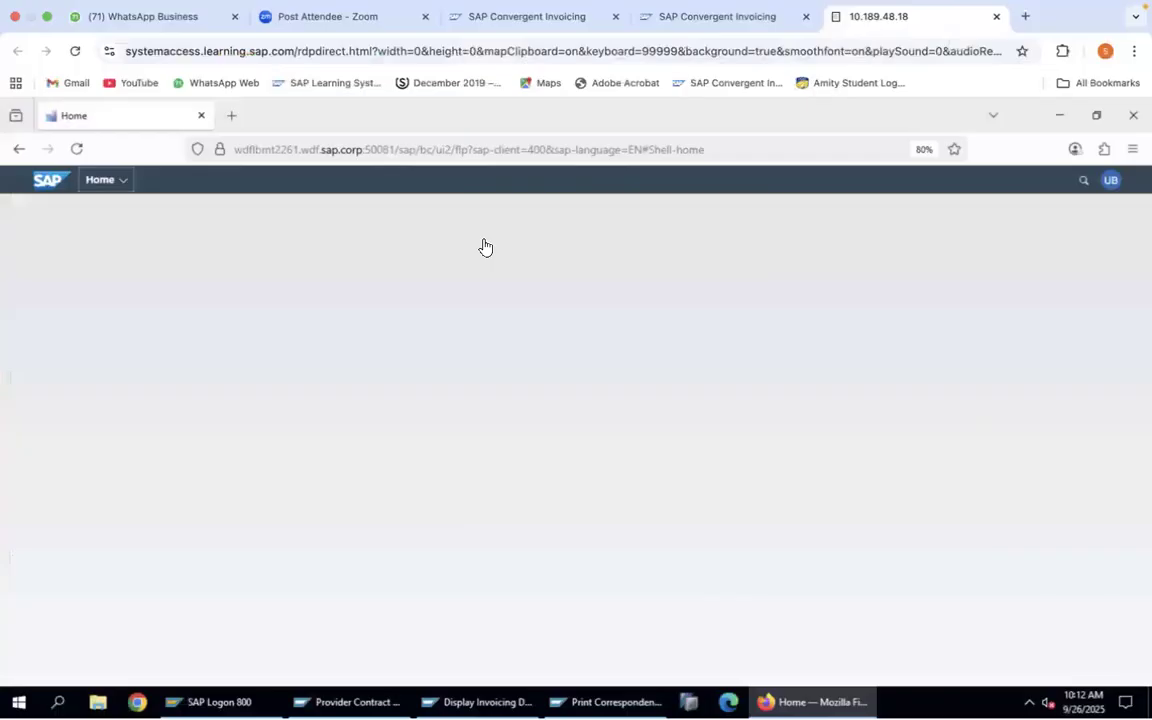
Switch to the displayed invoicing document, return to the billable items list and reopen the invoicing document of the first item.
click(478, 702)
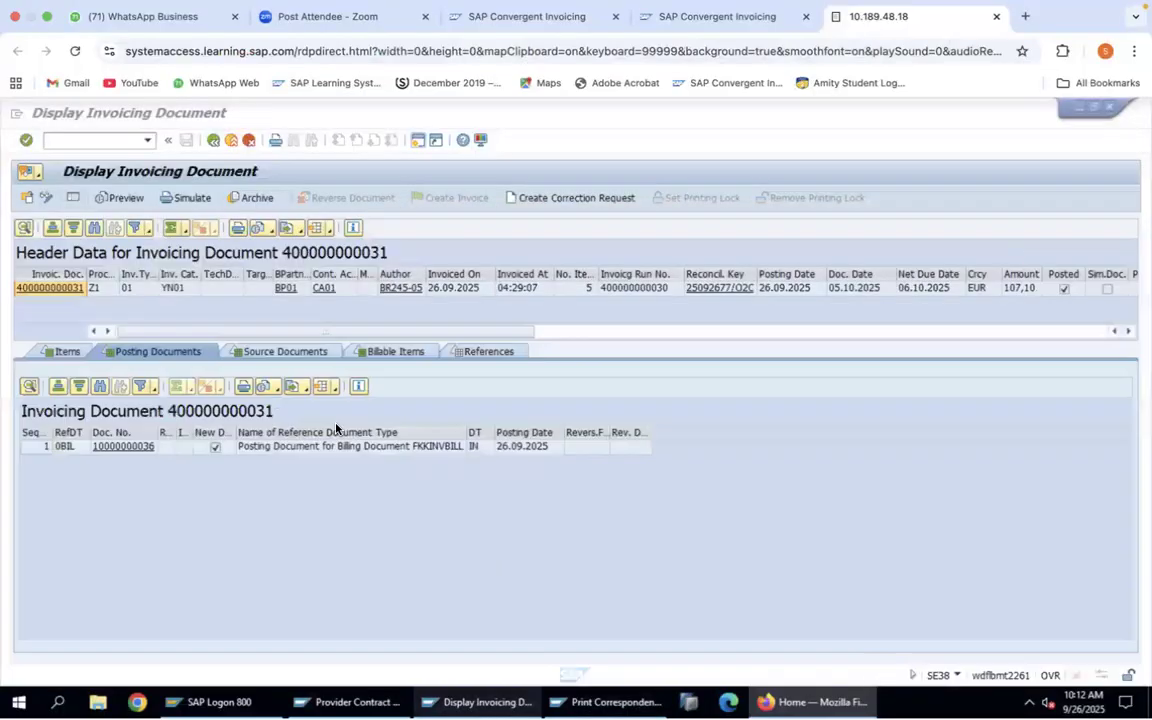
click(212, 141)
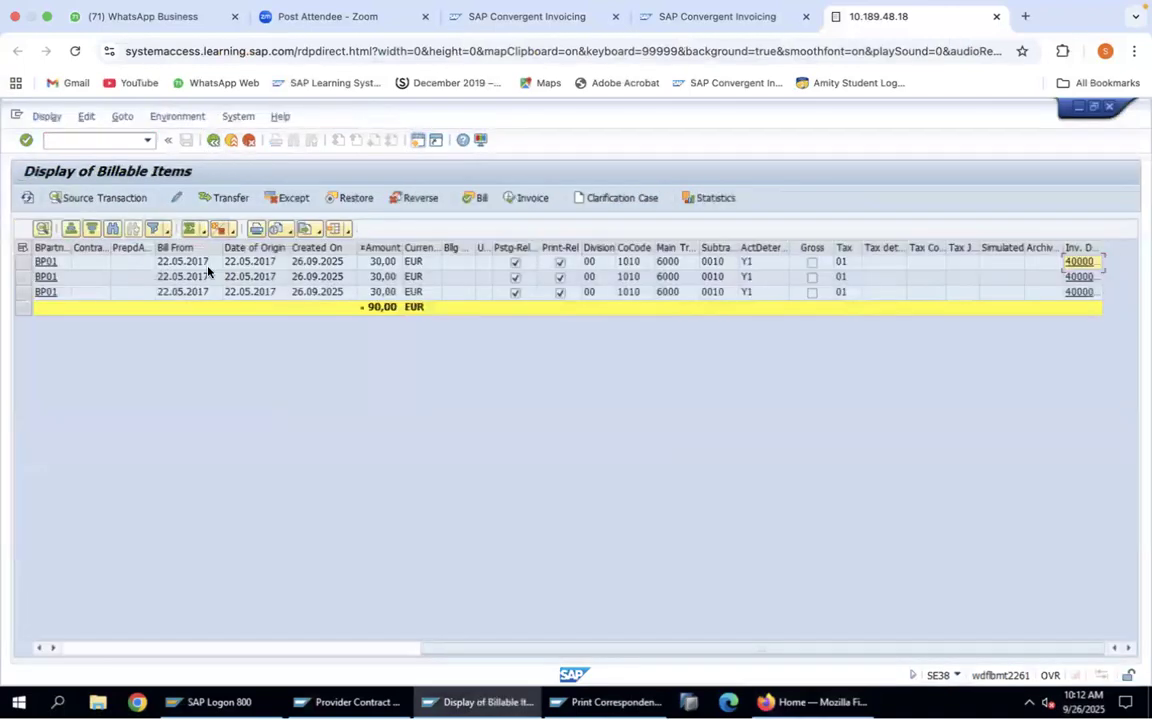
click(1078, 261)
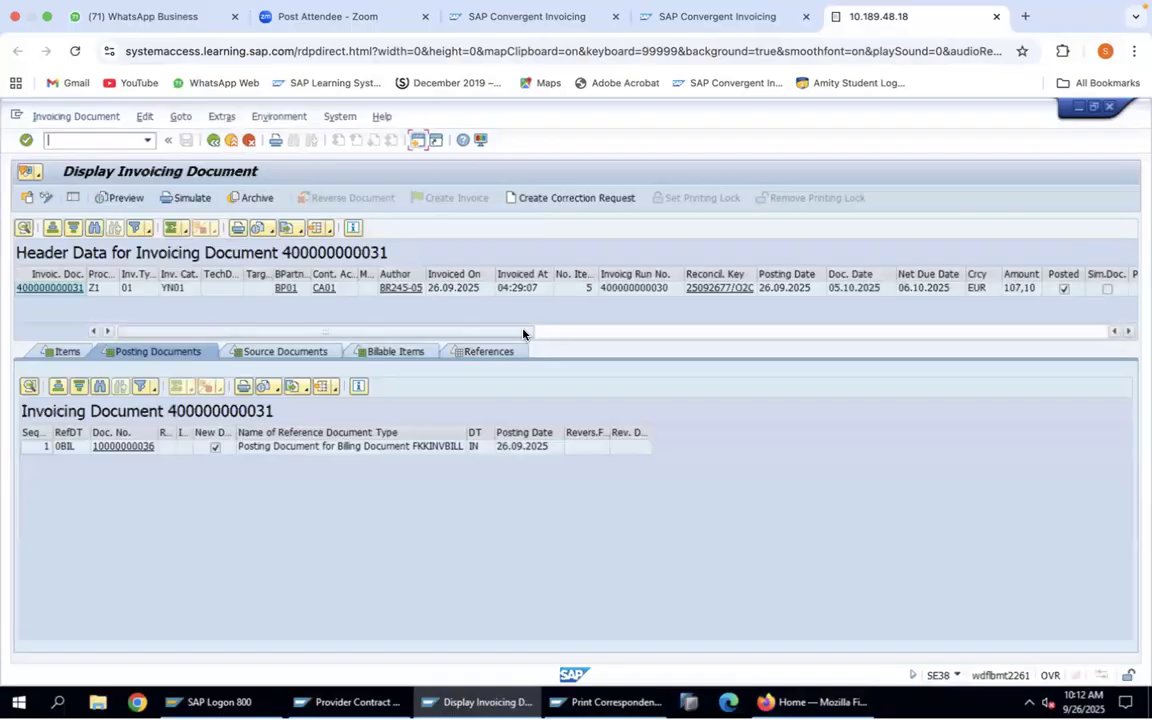
click(101, 267)
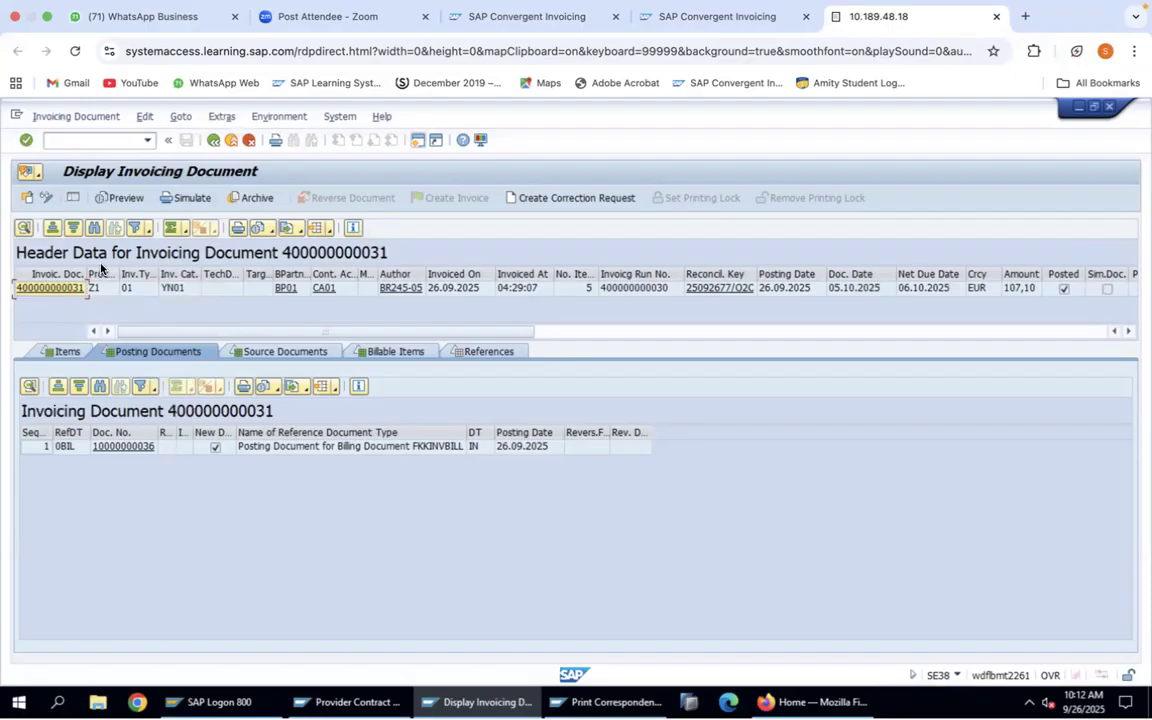
Return to the billable items list and select all items.
click(213, 140)
click(19, 258)
click(22, 248)
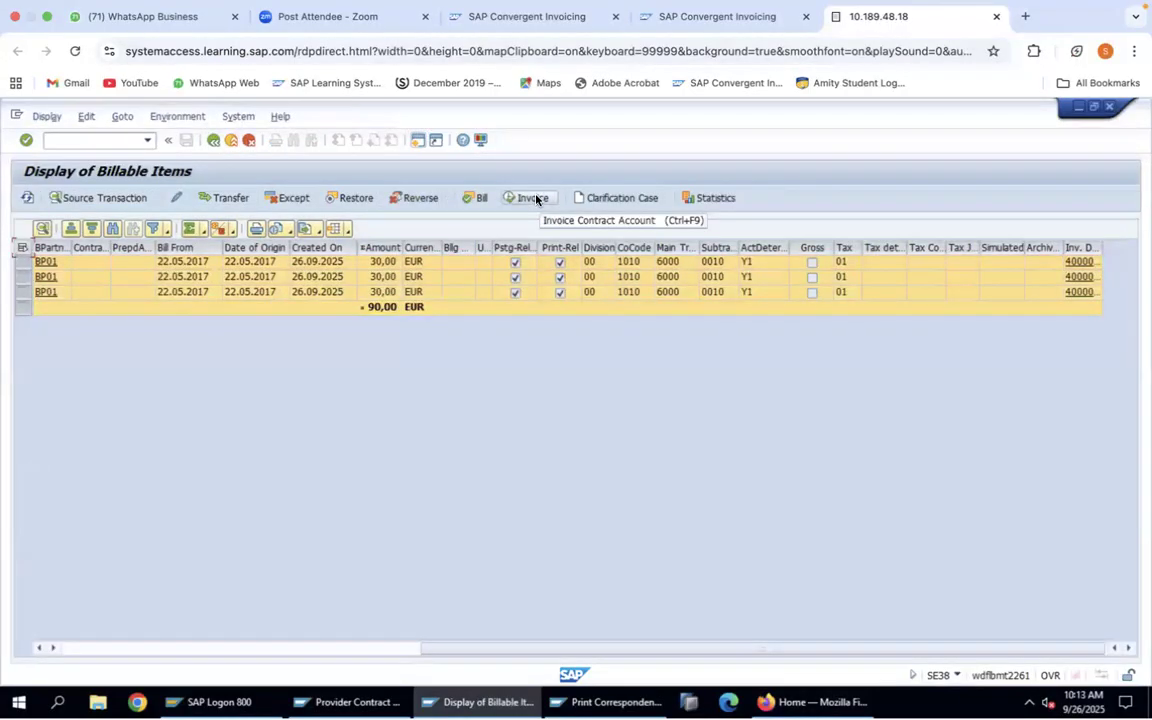
Switch to the Print Correspondence session and open individual invoicing with transaction FKKINV_S.
click(592, 700)
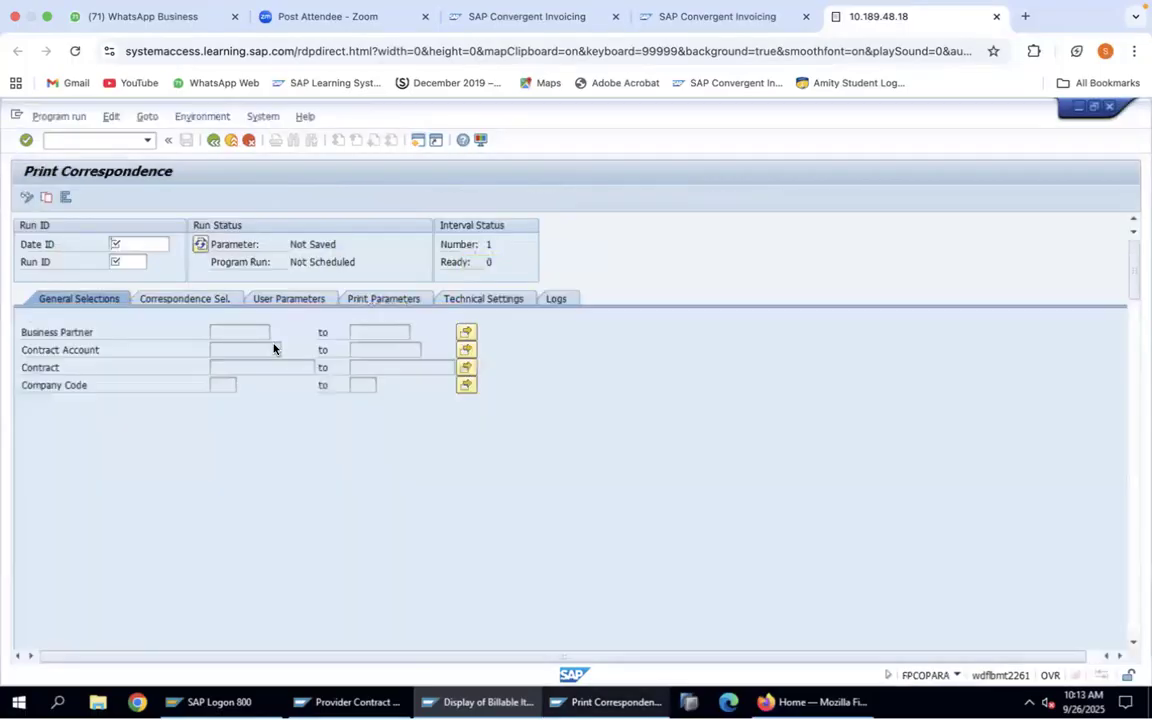
click(77, 140)
text(/nfkkinv_s)
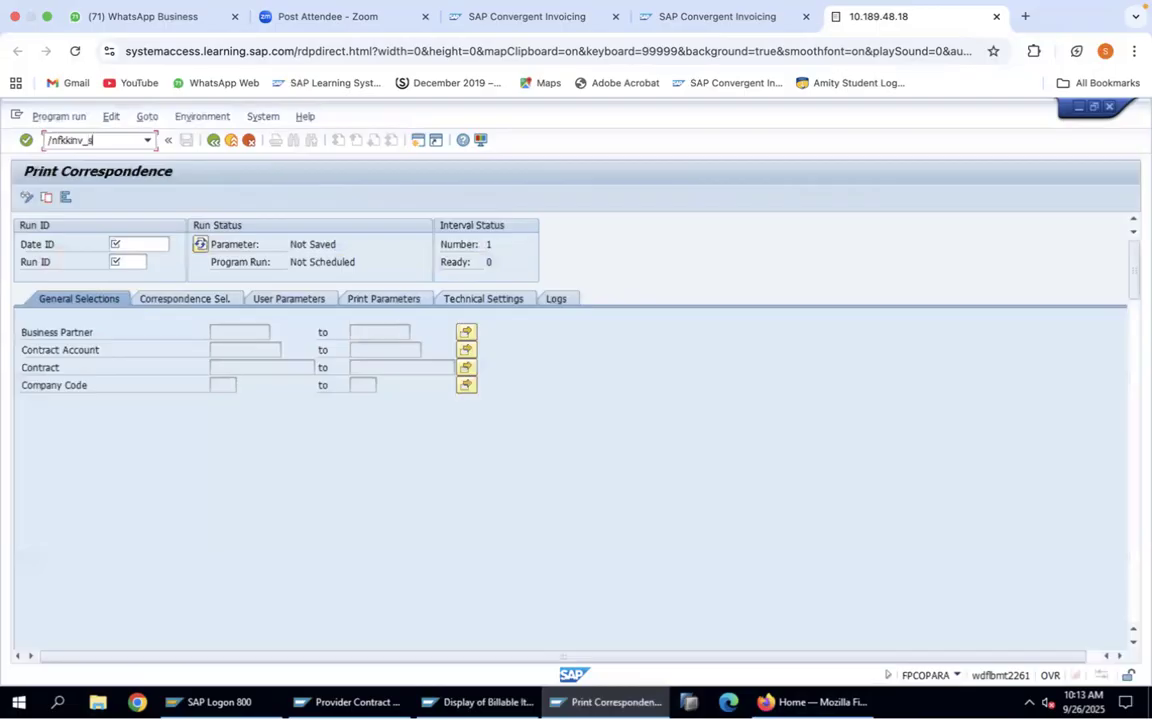
key(Return)
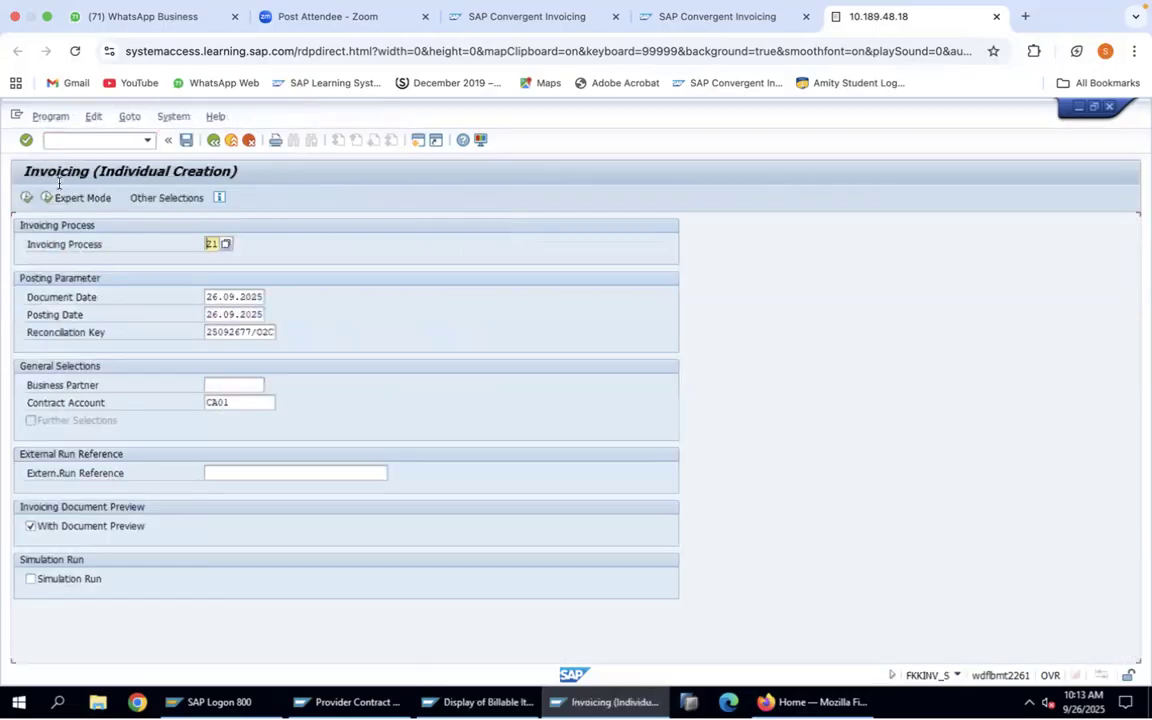
Open the invoicing mass activity with transaction FKKINV_MA.
click(101, 141)
text(/nfkkinv_ma)
key(Return)
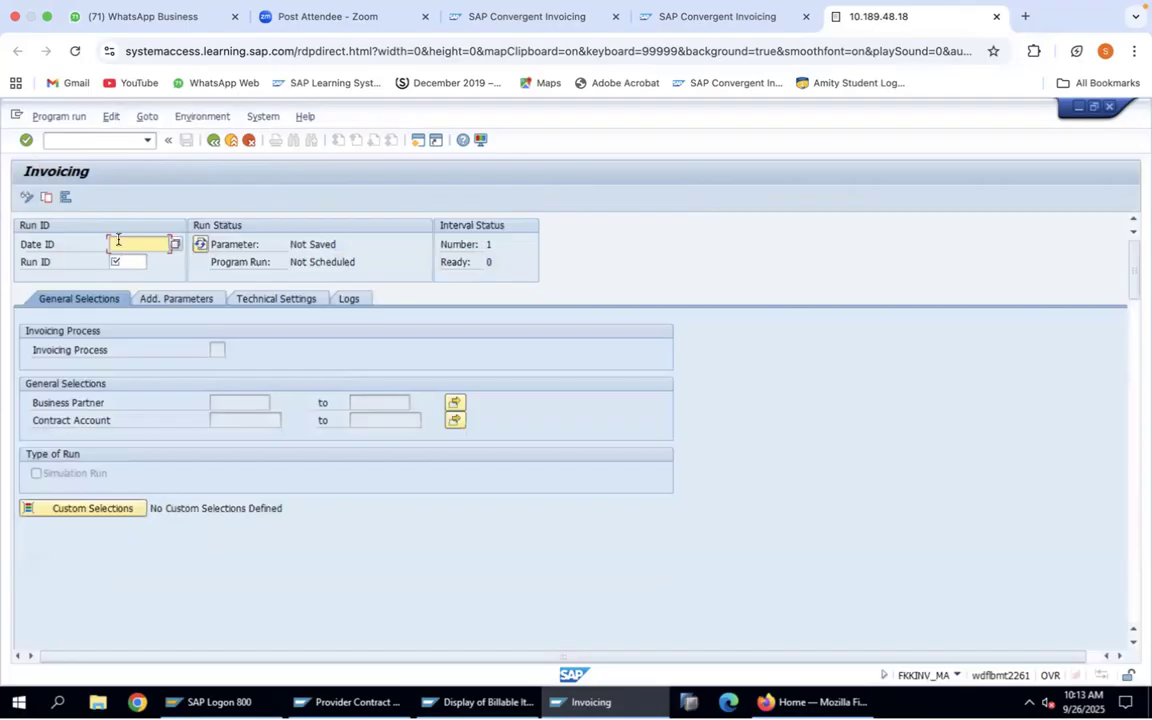
Open the mass creation screen for invoicing with transaction FKKINV_M.
click(89, 140)
text(/nfkkinv_m)
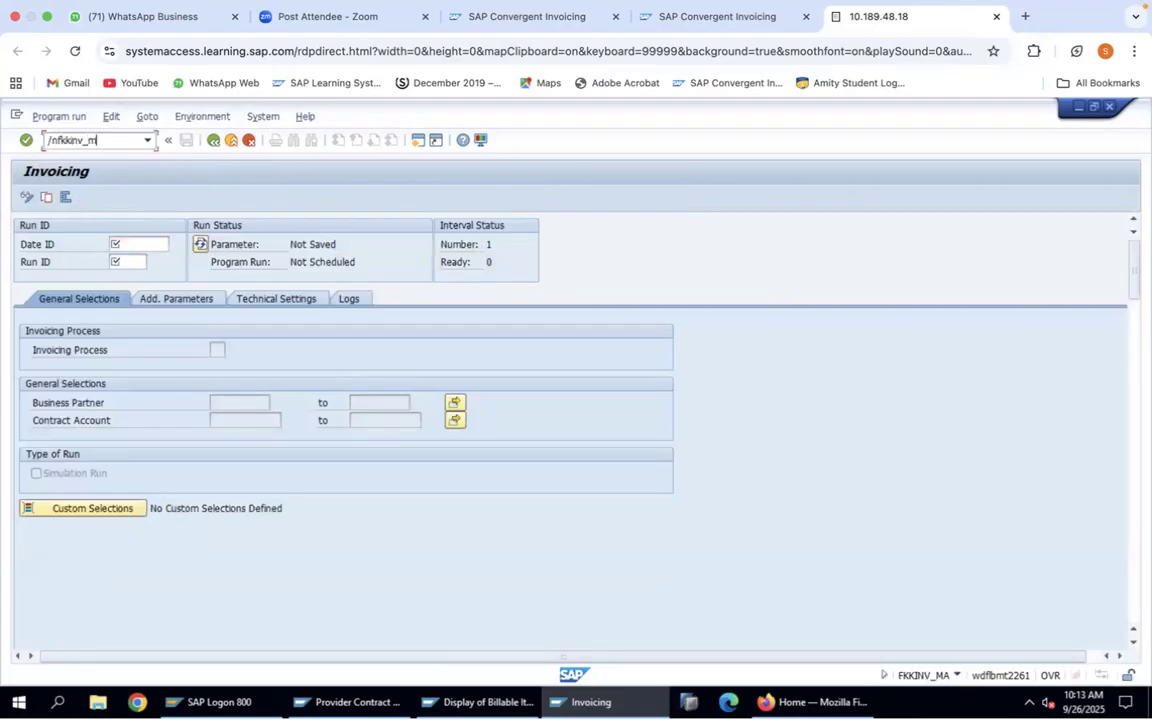
text(i)
key(Return)
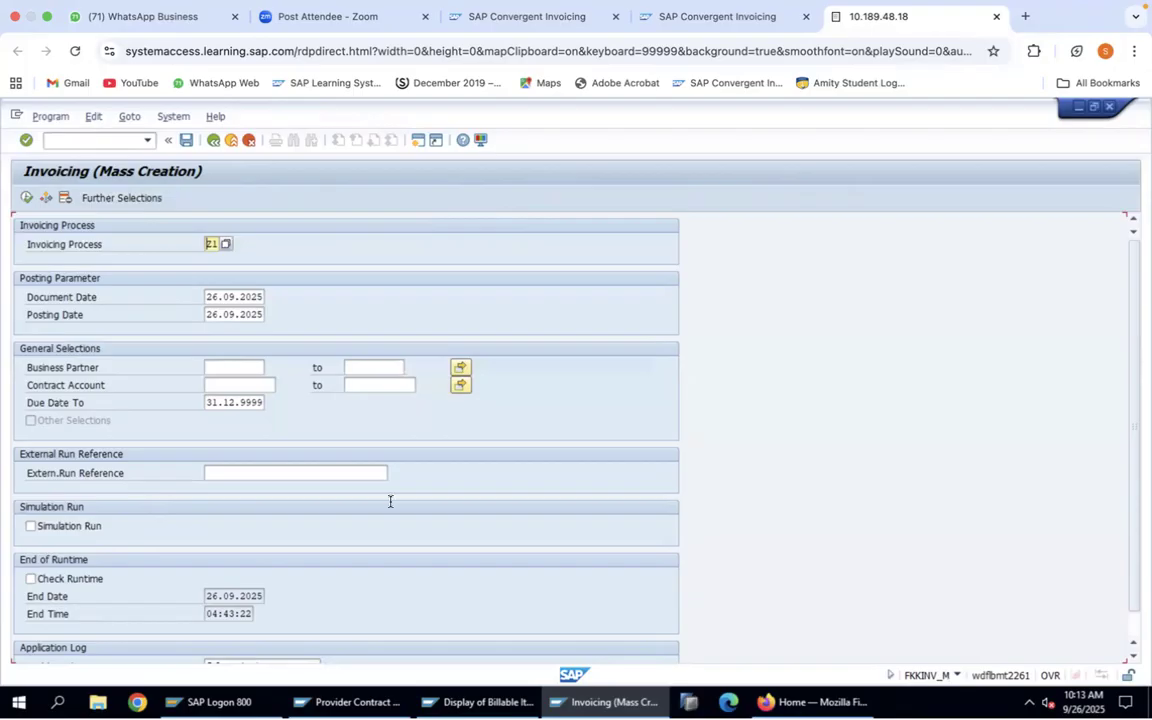
Reopen the first billable item's invoicing document from the items list, preview its invoice printout and return to the document.
click(500, 695)
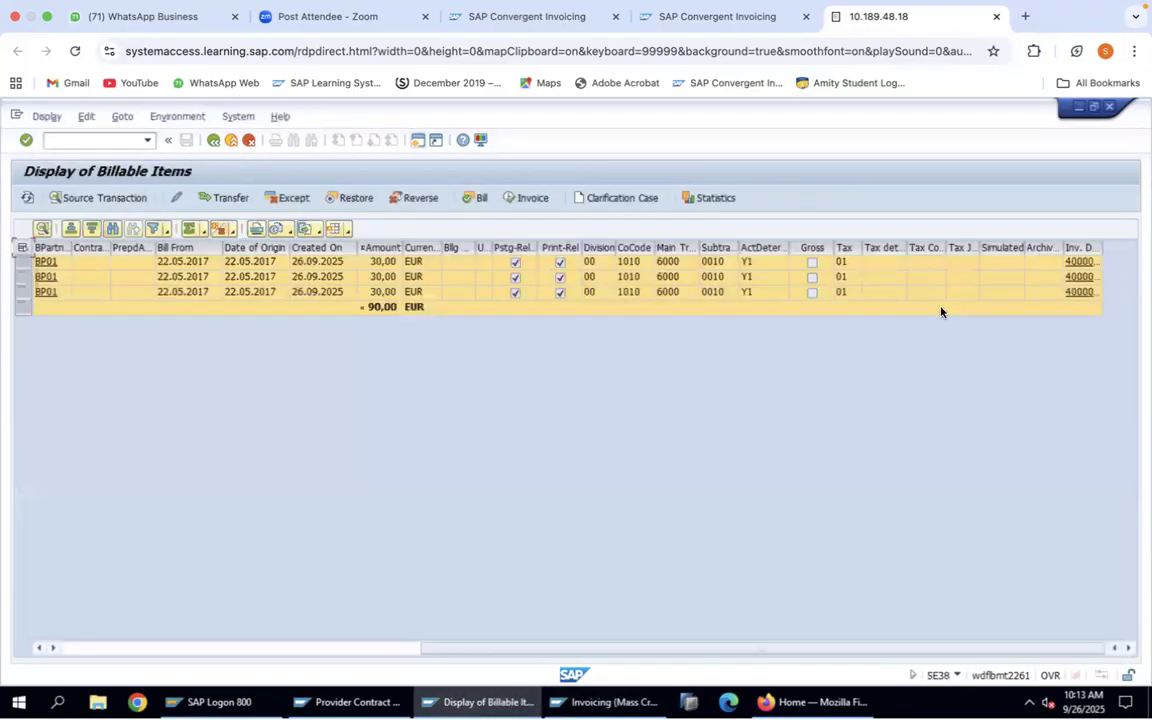
click(1081, 264)
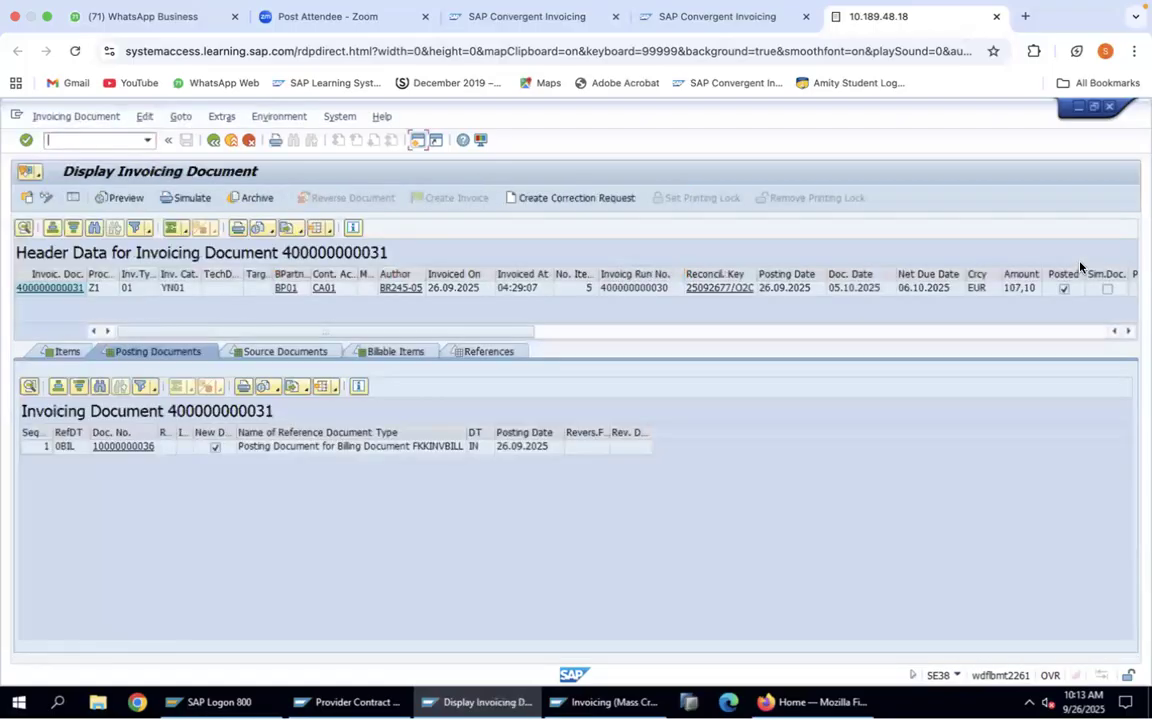
click(104, 275)
click(127, 198)
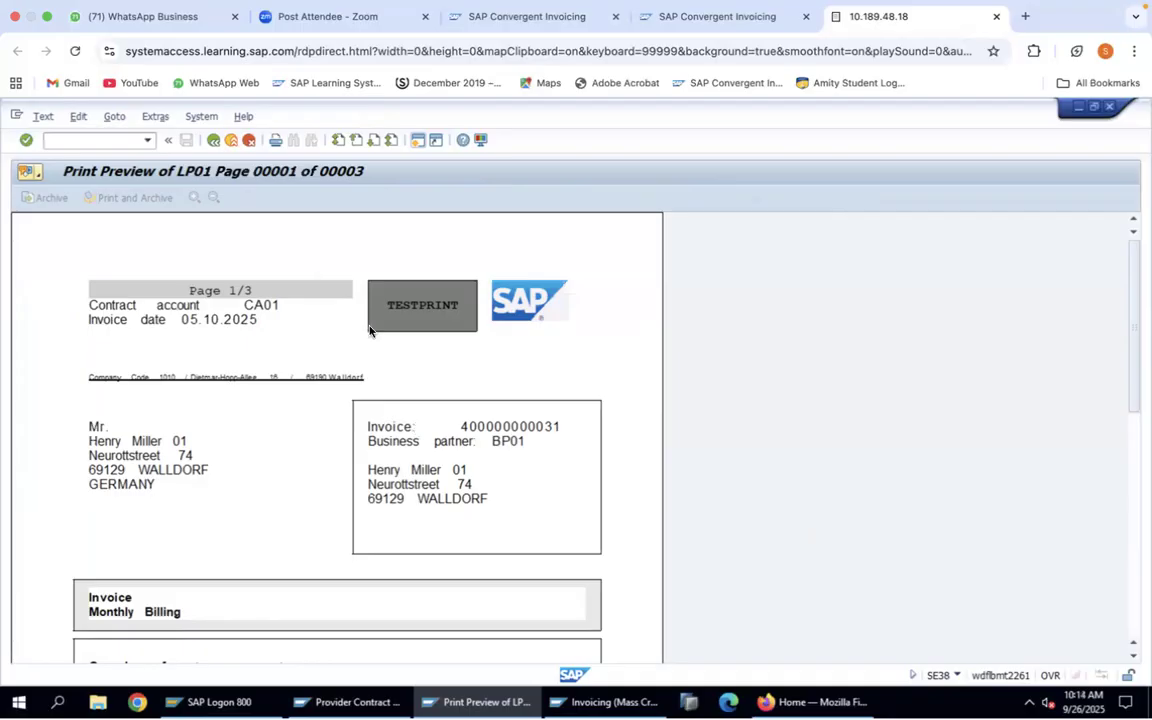
click(212, 141)
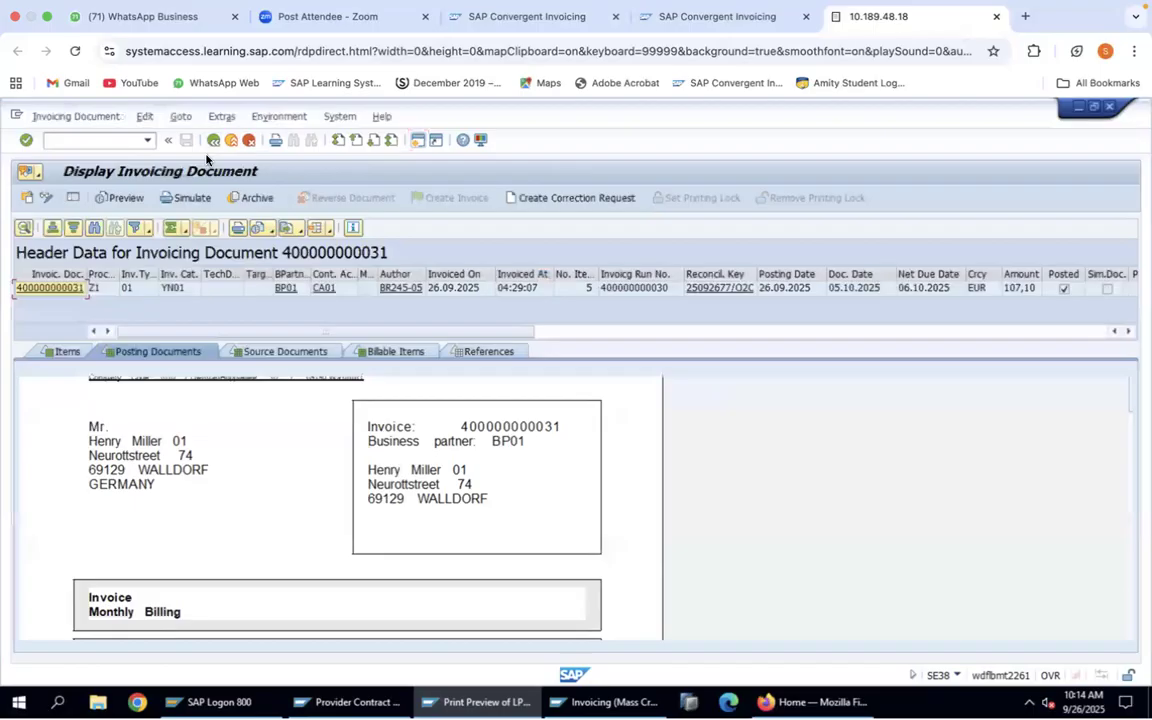
Review the further header columns of the invoicing document and display its items.
click(998, 331)
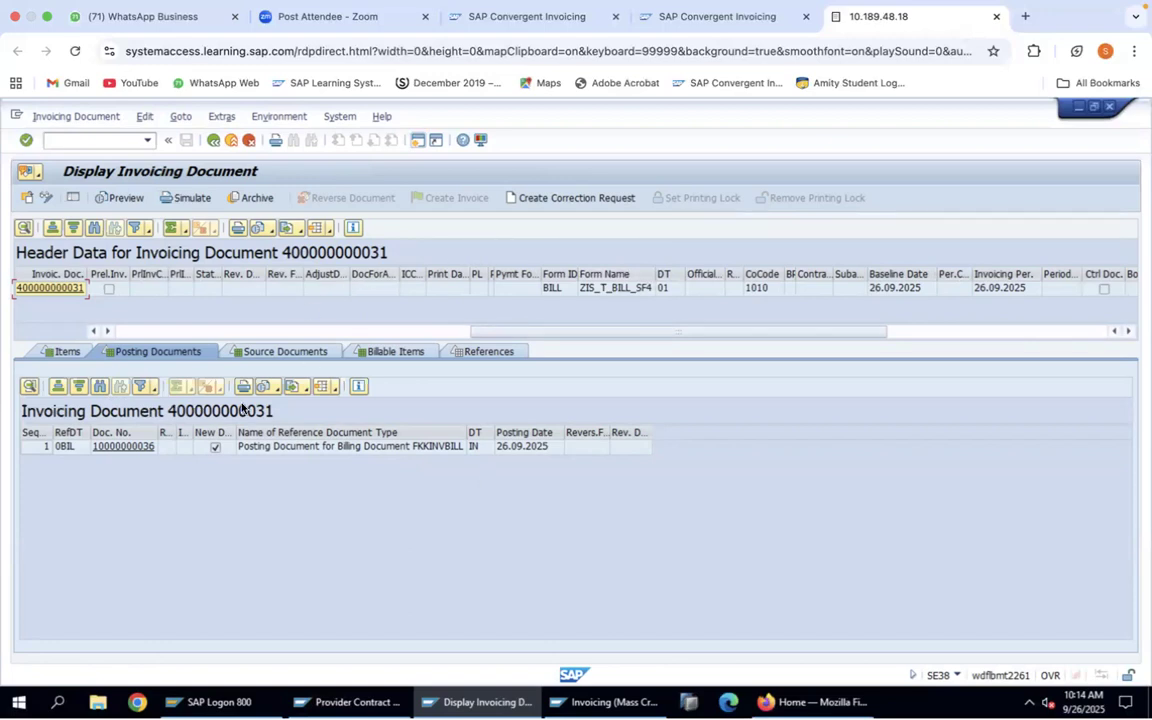
click(139, 332)
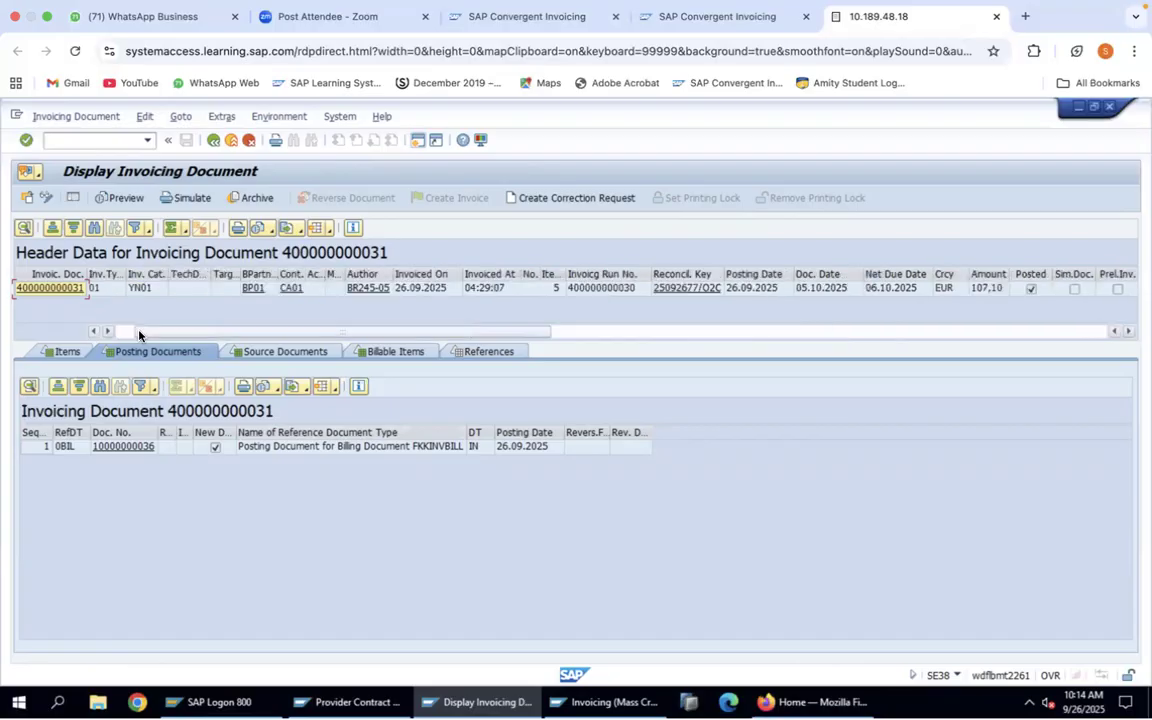
click(68, 351)
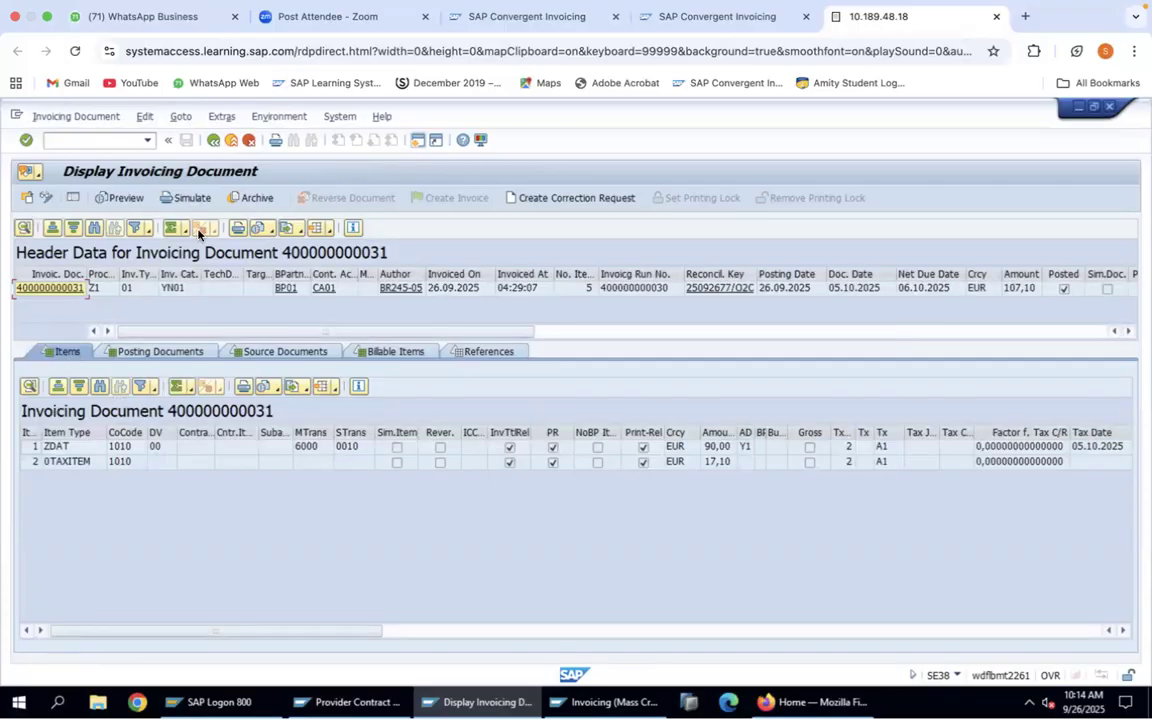
Return to the billable item creation program, generate the sample items again with the same data and display the new billable items.
click(212, 141)
click(211, 143)
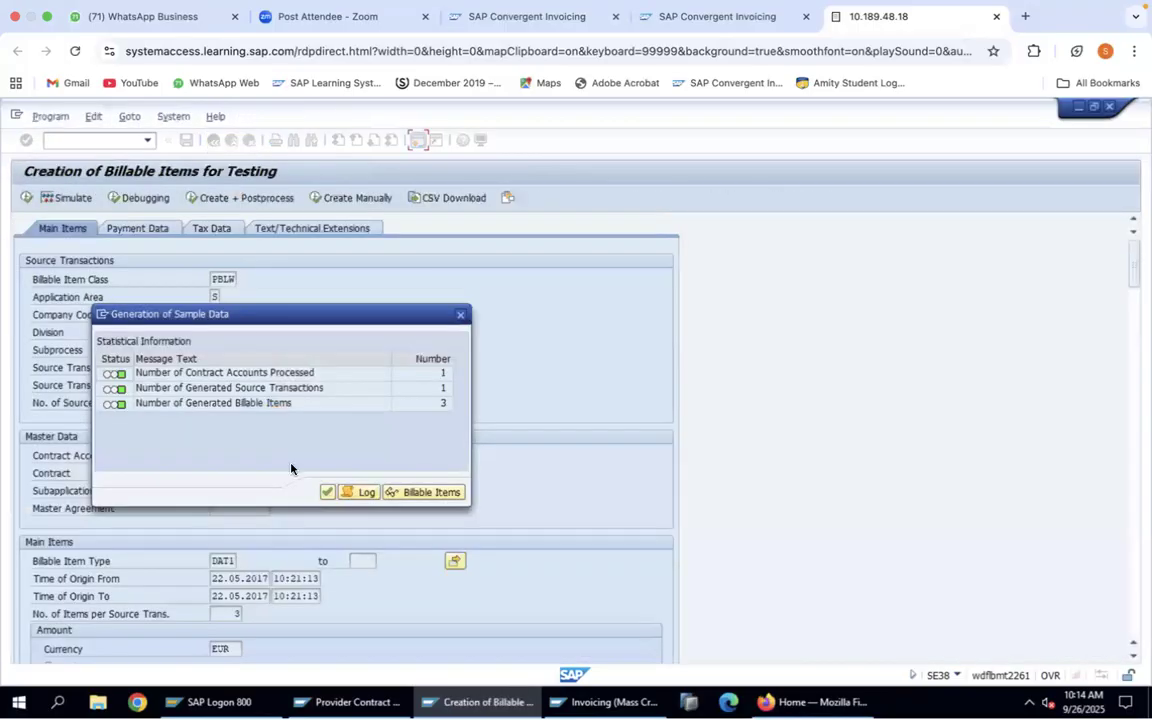
click(326, 493)
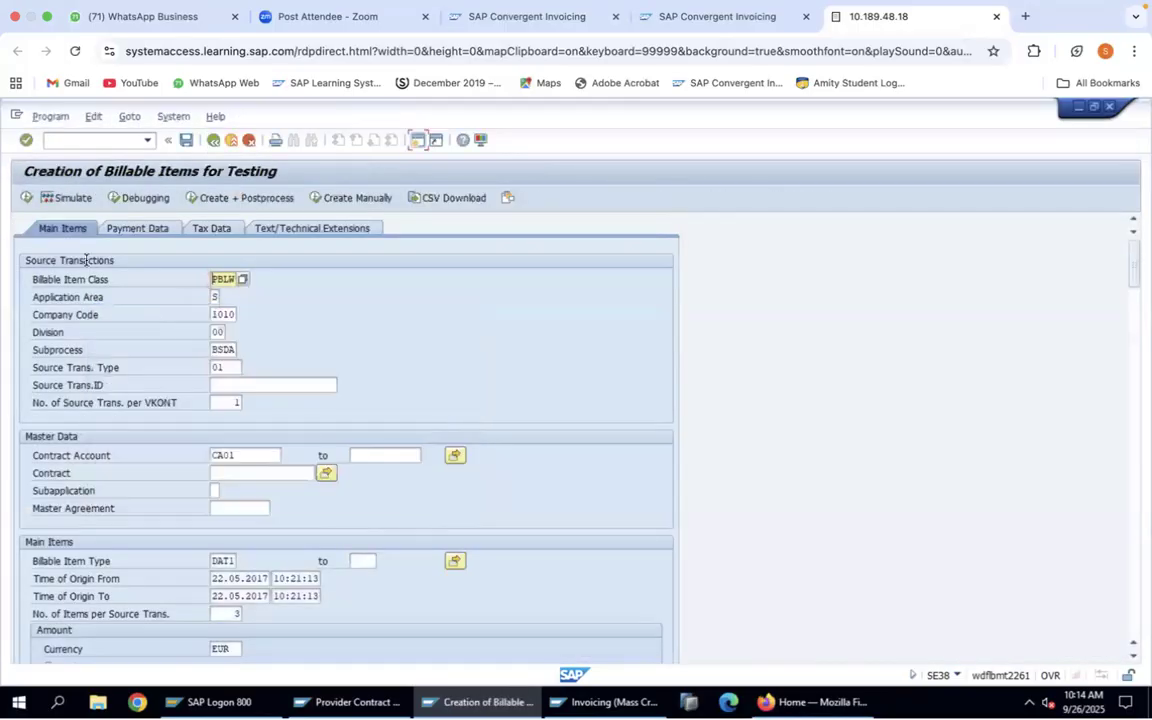
click(26, 199)
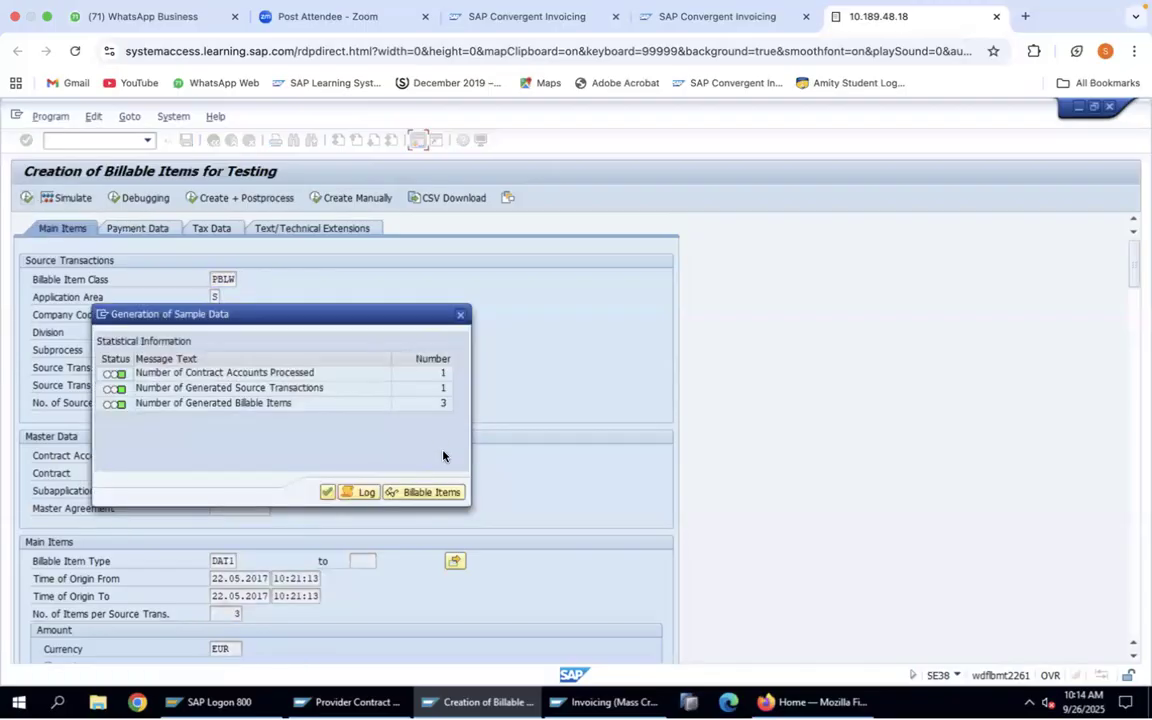
click(440, 492)
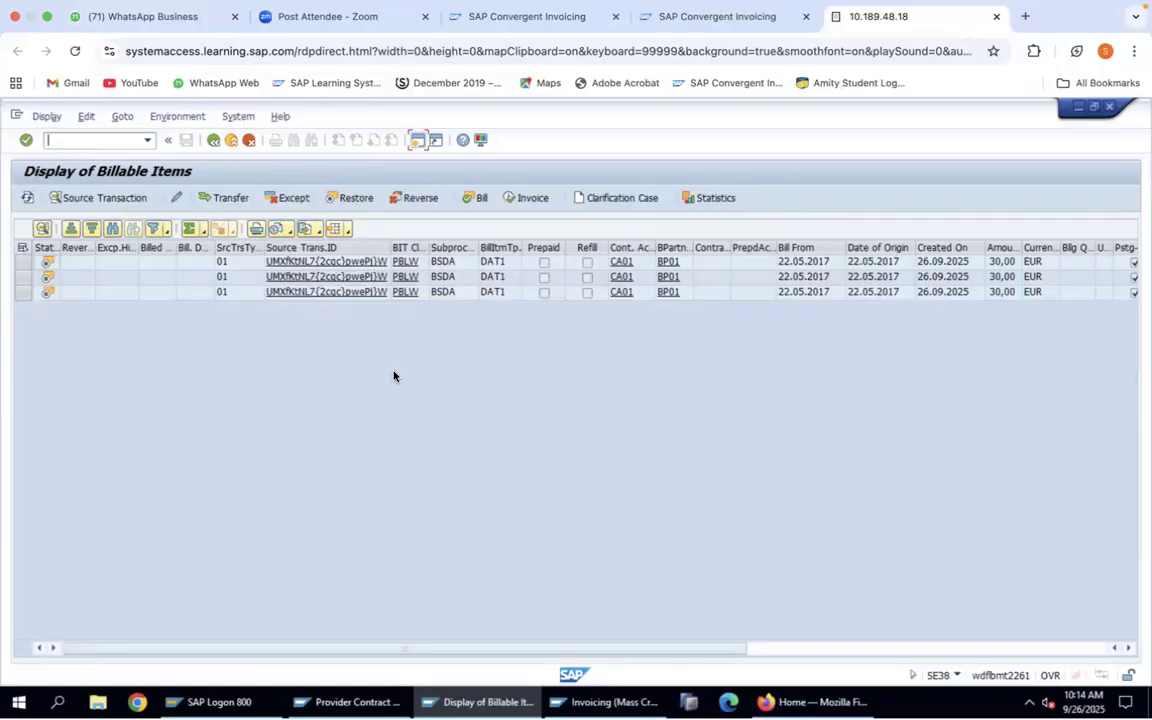
Exit the sample program to SAP Easy Access and run RFKKBIXBITSAMPLE afresh through transaction SE38.
click(211, 142)
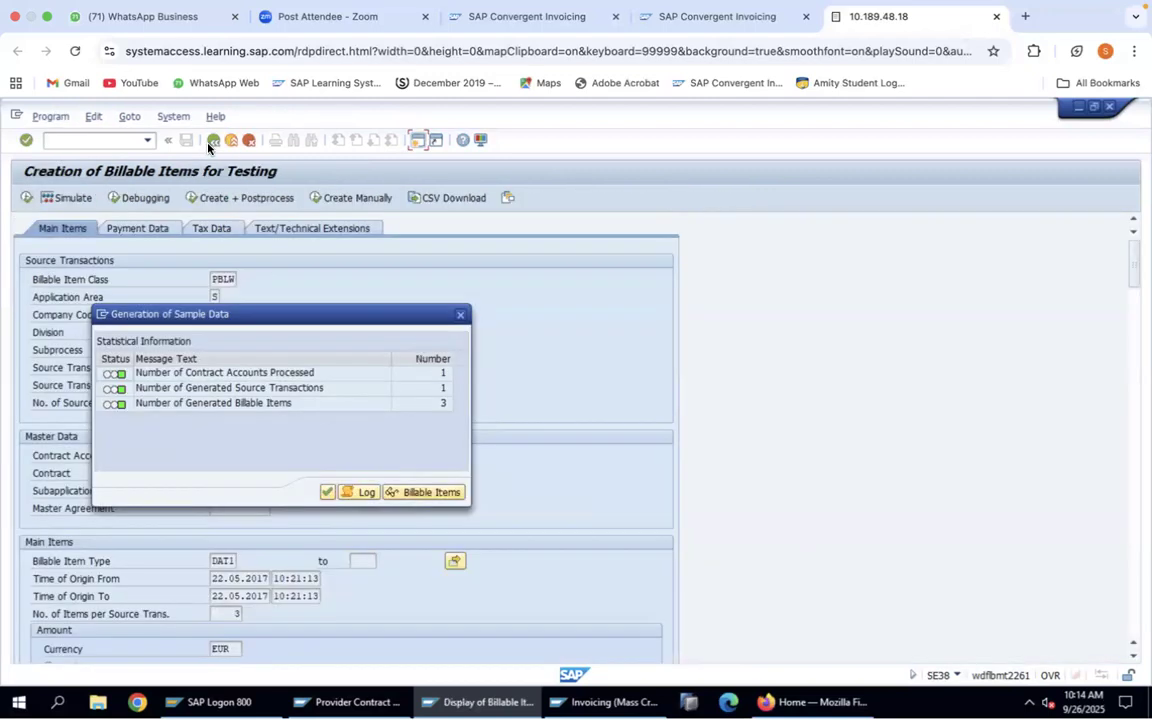
click(327, 492)
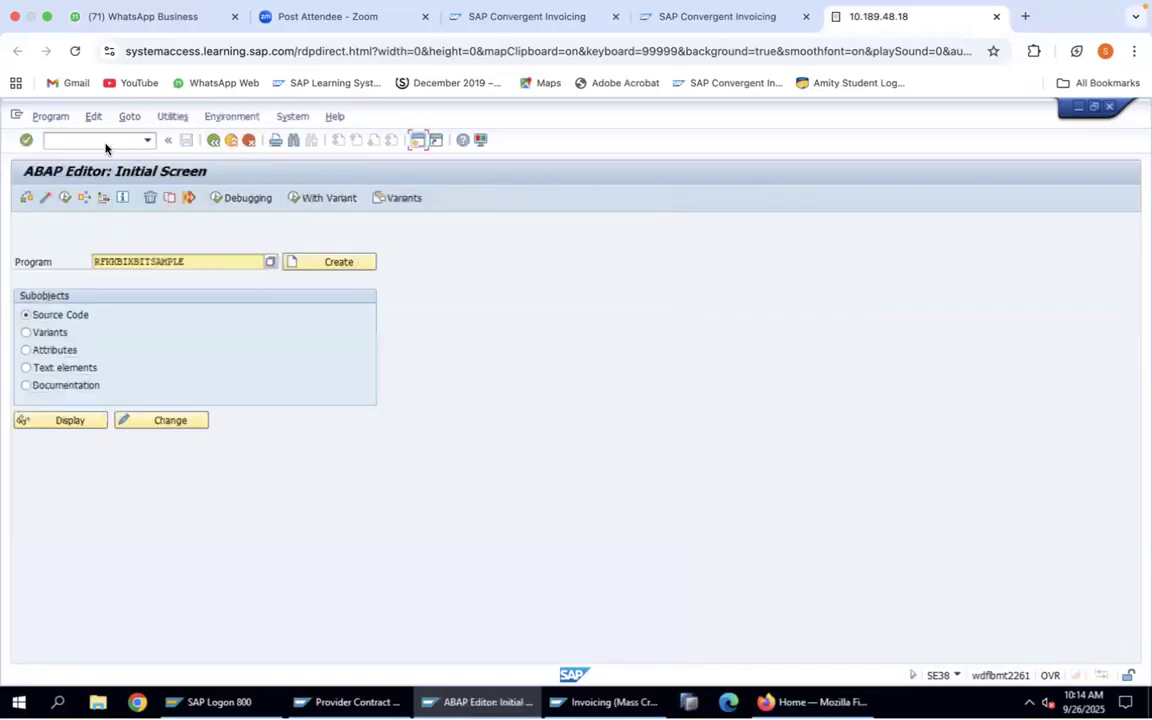
click(213, 141)
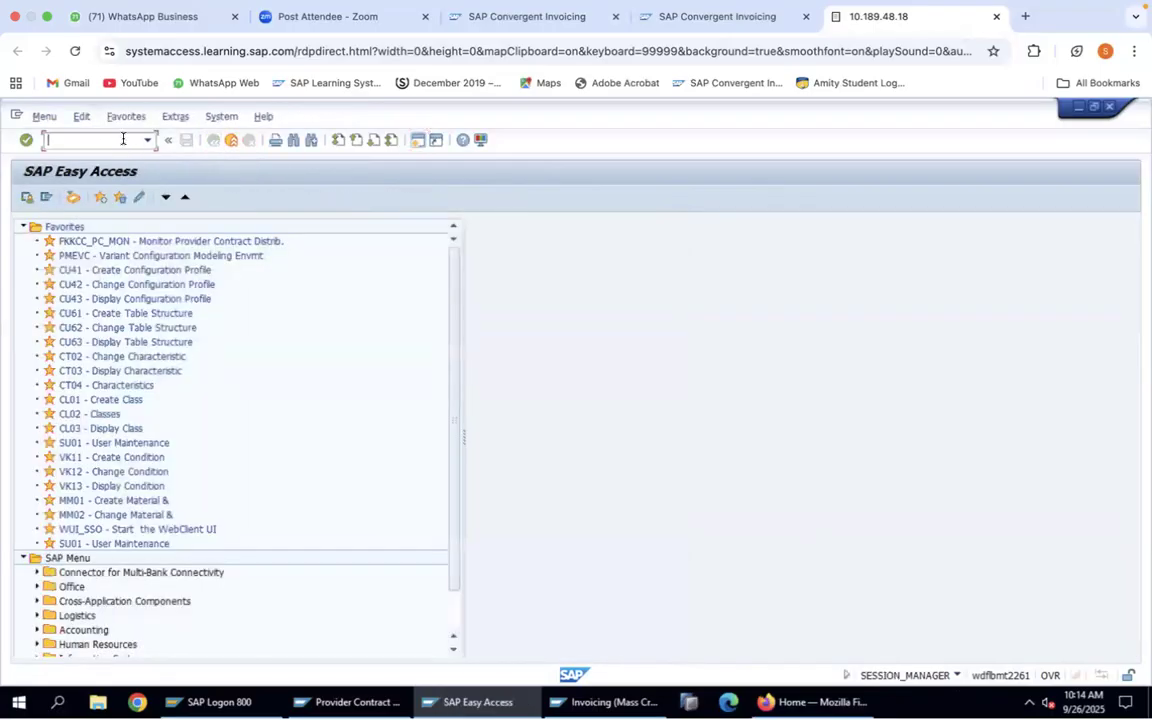
text(se38)
key(Return)
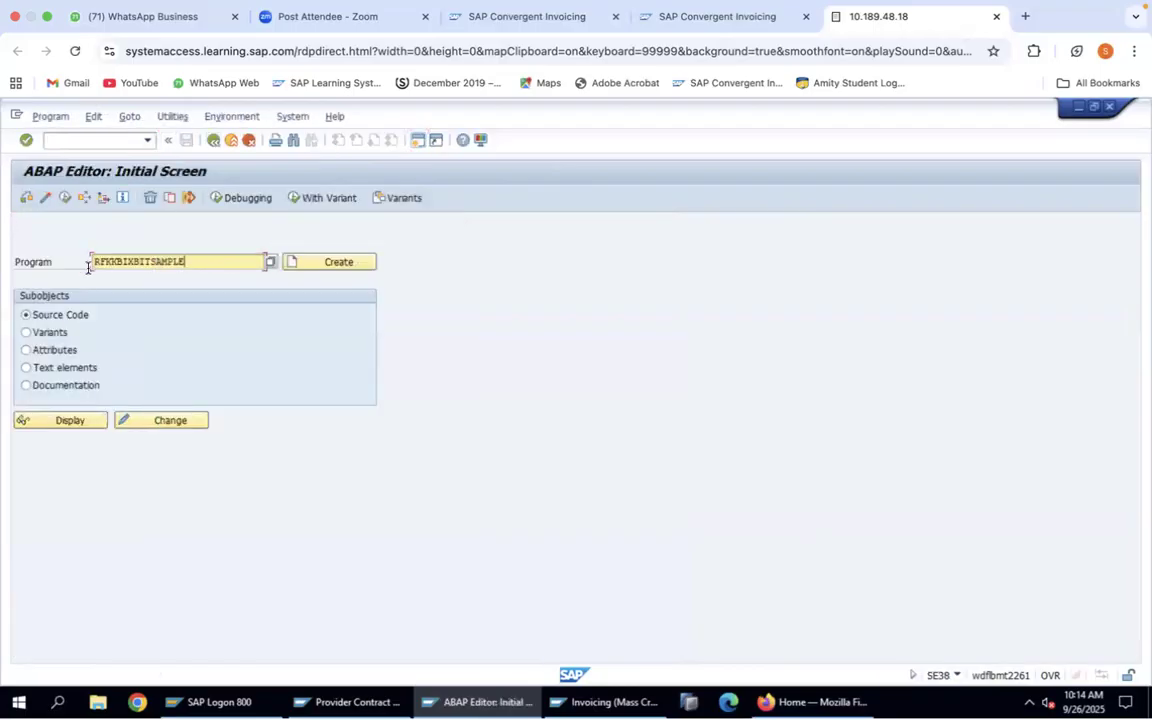
double_click(90, 262)
click(65, 199)
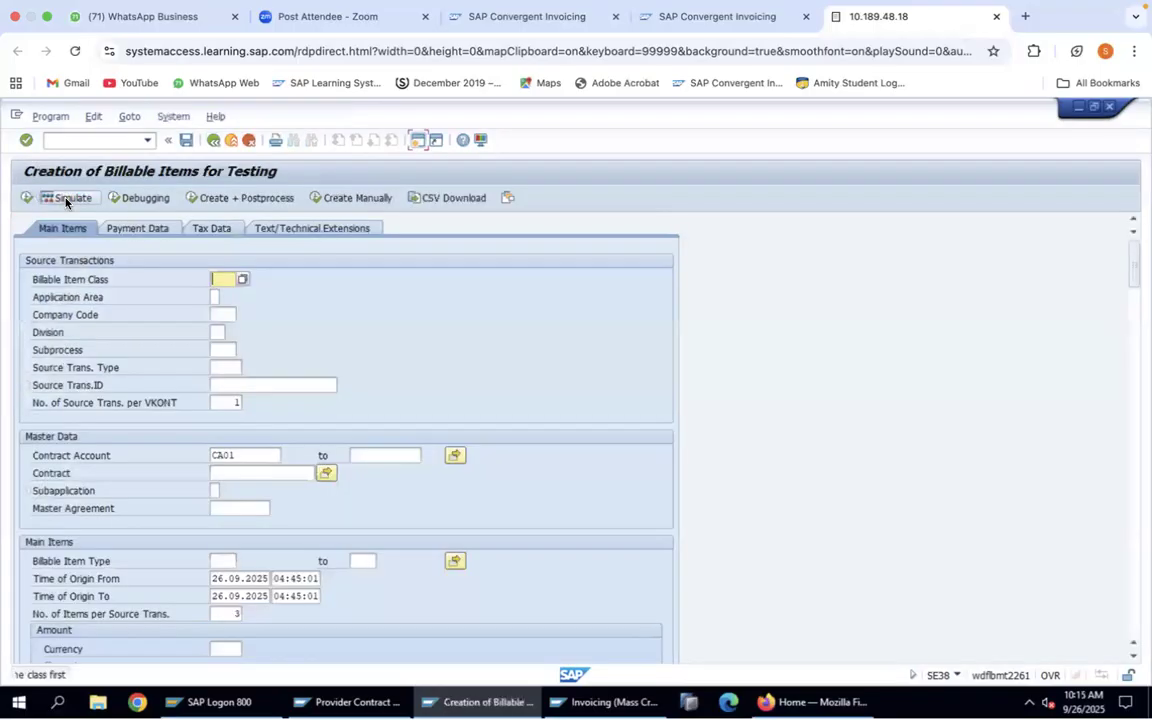
Set the billable item class to Z001 (Revenue) and the application area to S (Extended FI-CA).
click(242, 279)
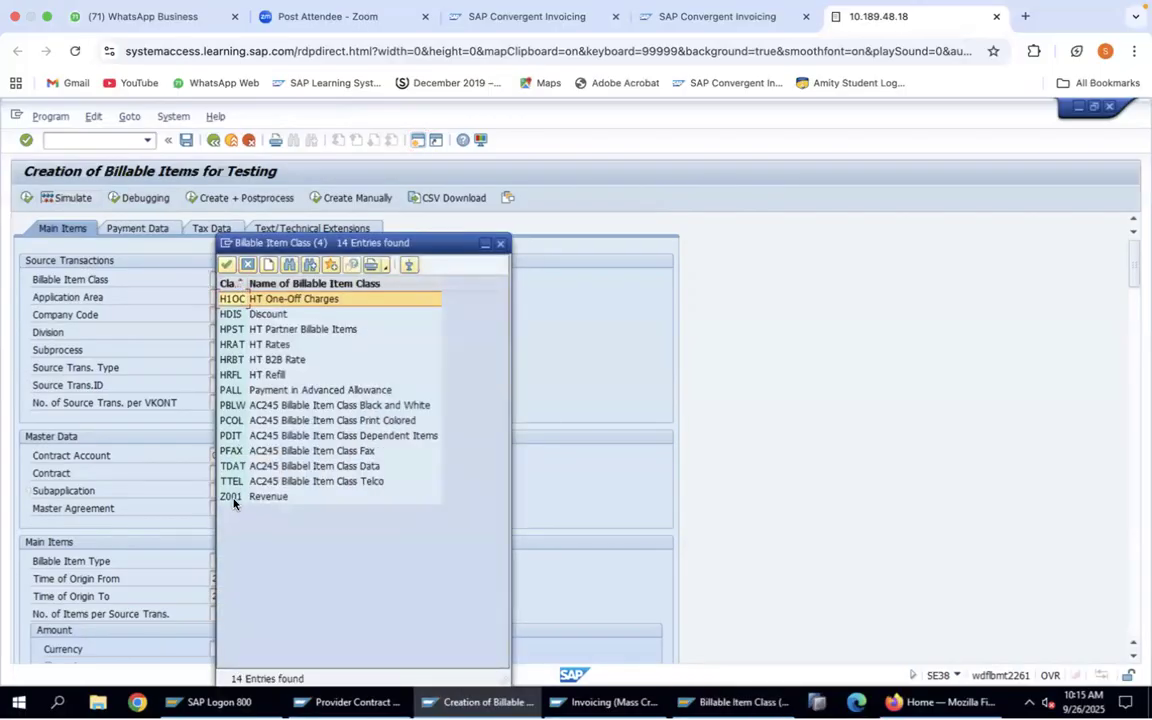
double_click(232, 497)
click(215, 297)
click(225, 300)
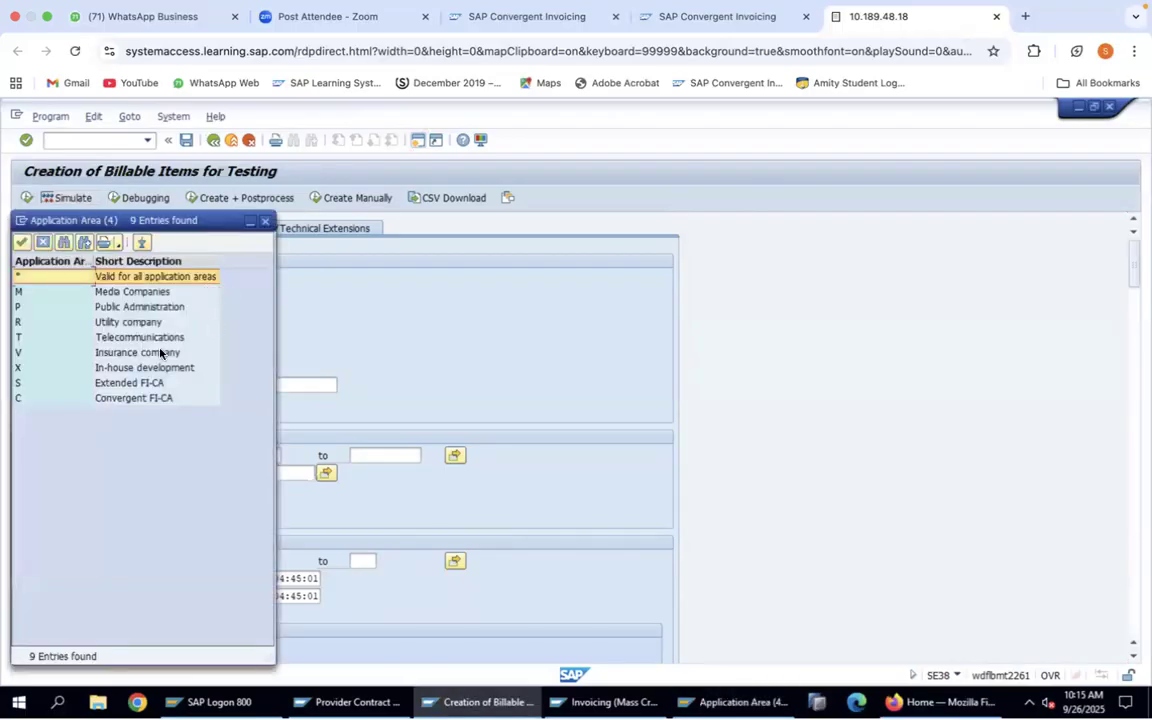
double_click(110, 385)
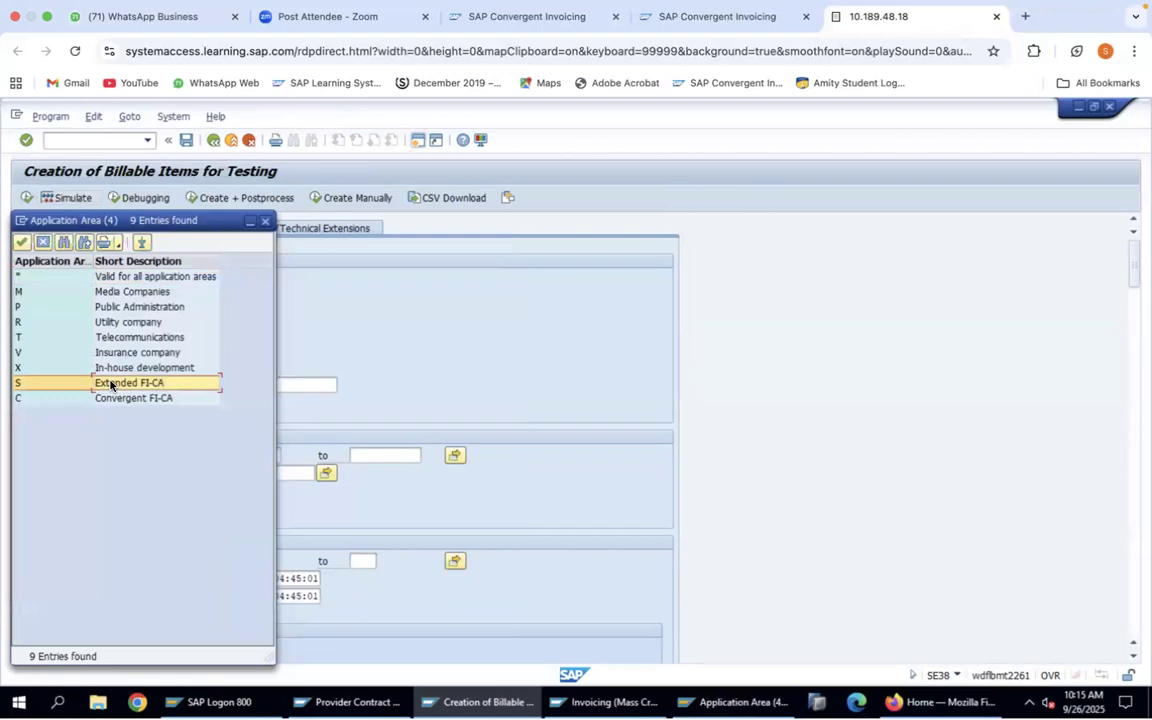
Set the company code to 1010 and the division to 00.
click(228, 314)
text(1010)
click(215, 332)
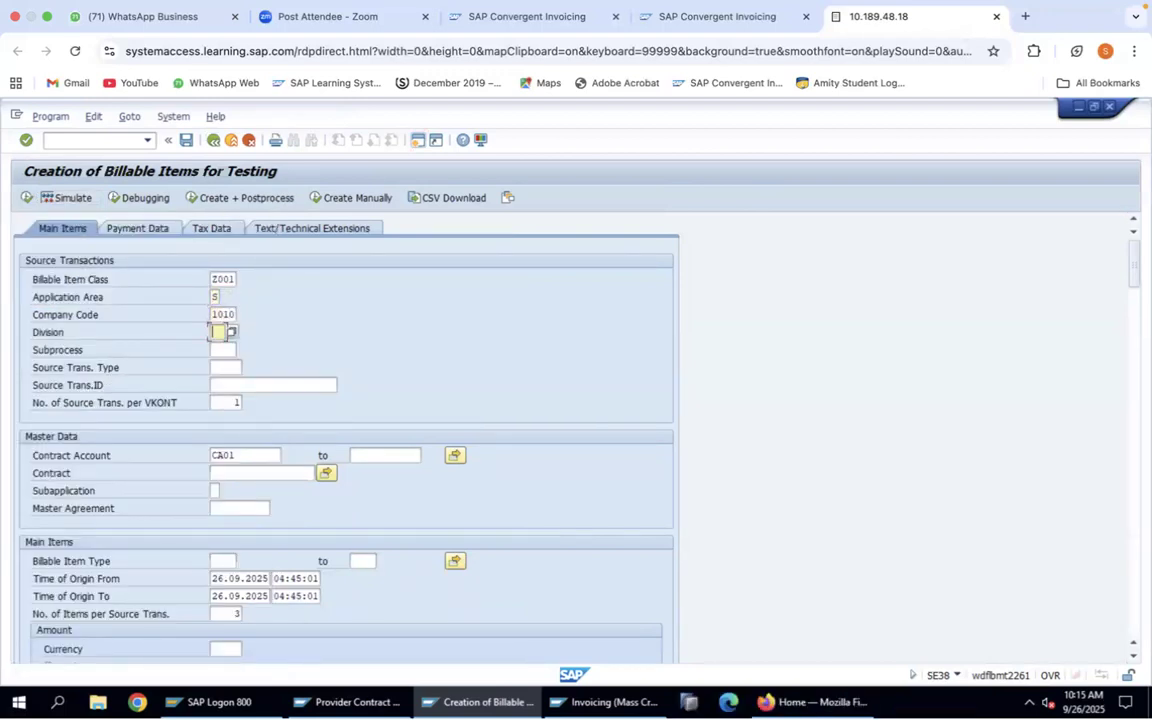
text(00)
Choose billing subprocess ZSP1 (Billing Subprocess - Z001) for the source transactions.
click(212, 349)
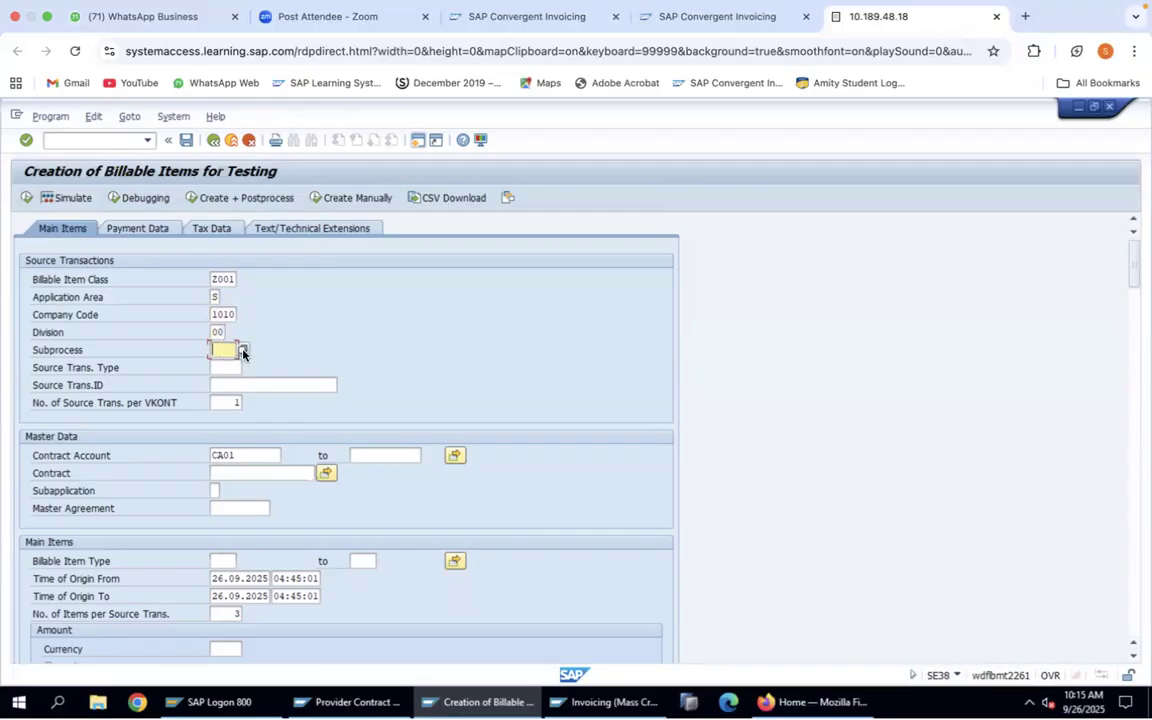
click(241, 350)
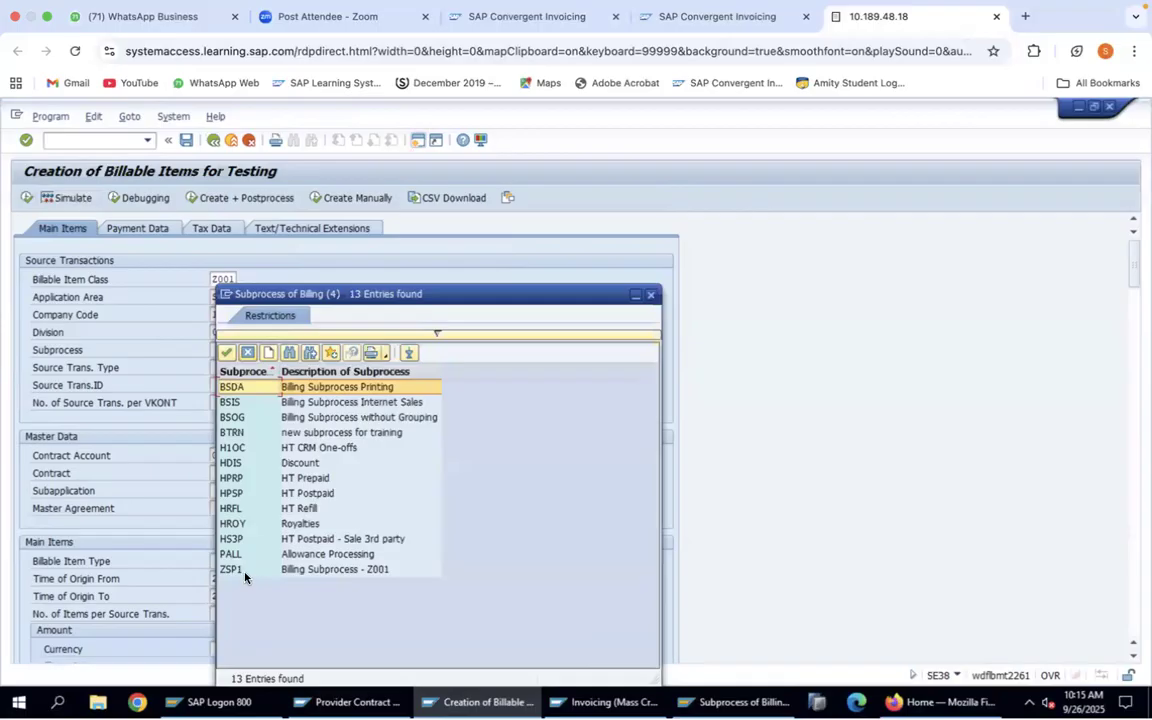
double_click(244, 574)
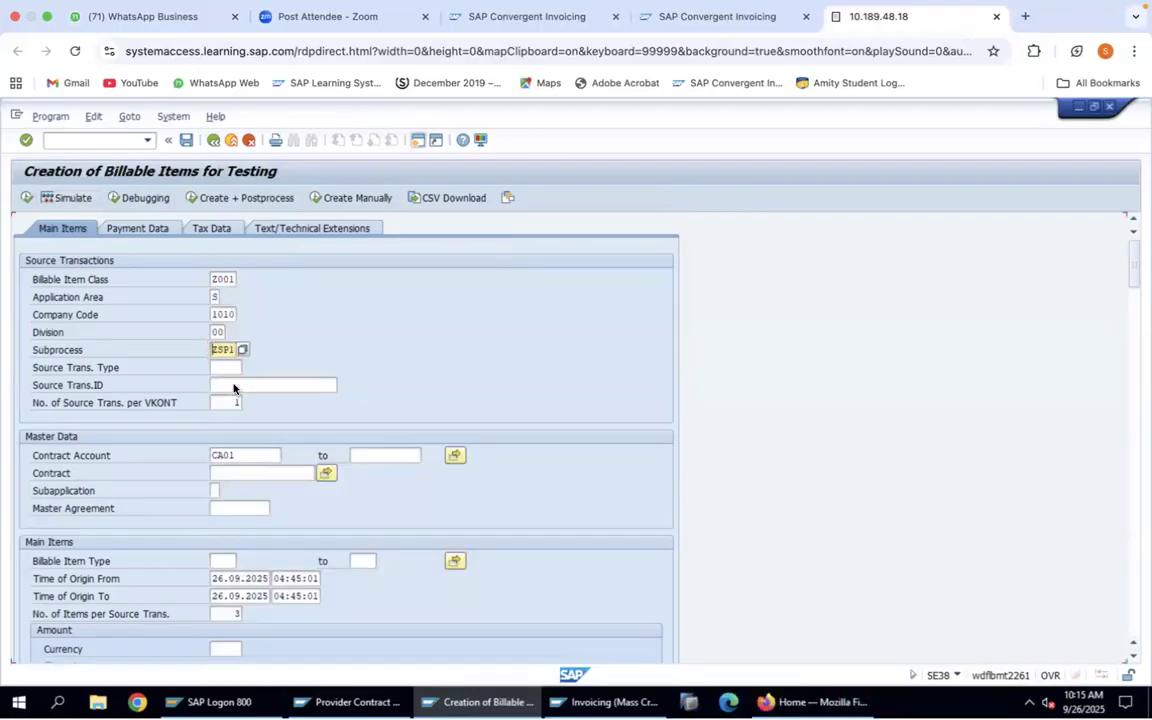
Set the source transaction type to 02 (Internal Assignment of Source Transaction ID) and the billable item type to BT01 (One Time Charges).
click(226, 368)
click(249, 369)
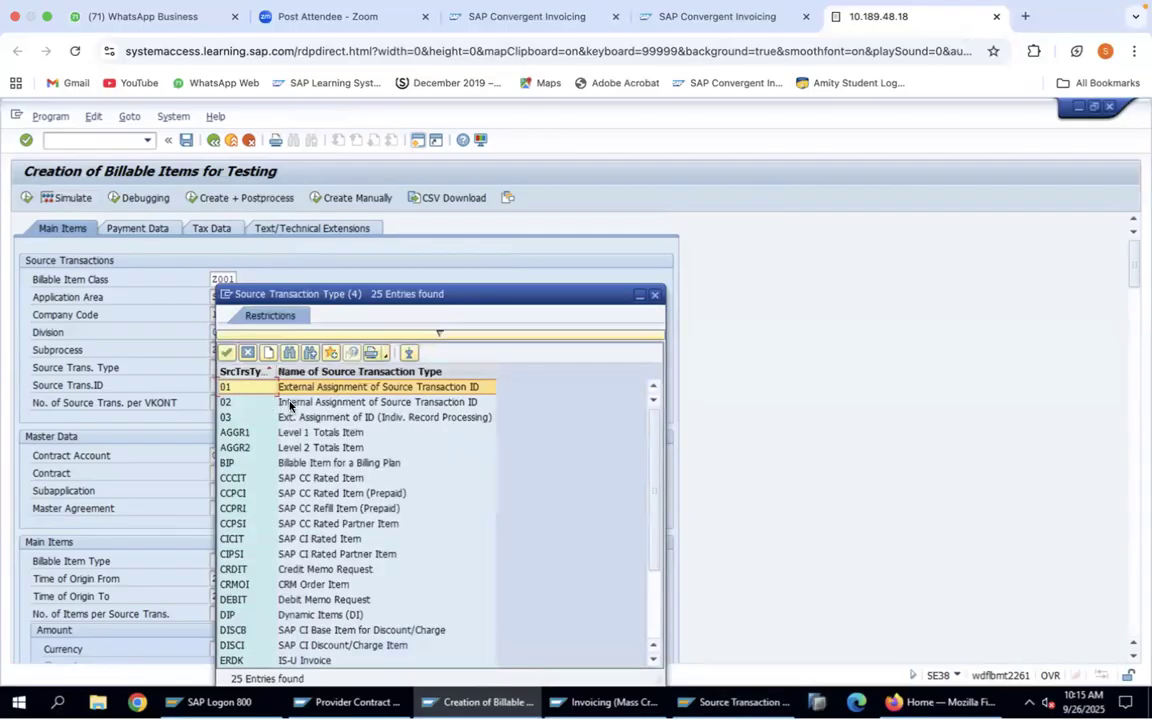
double_click(289, 403)
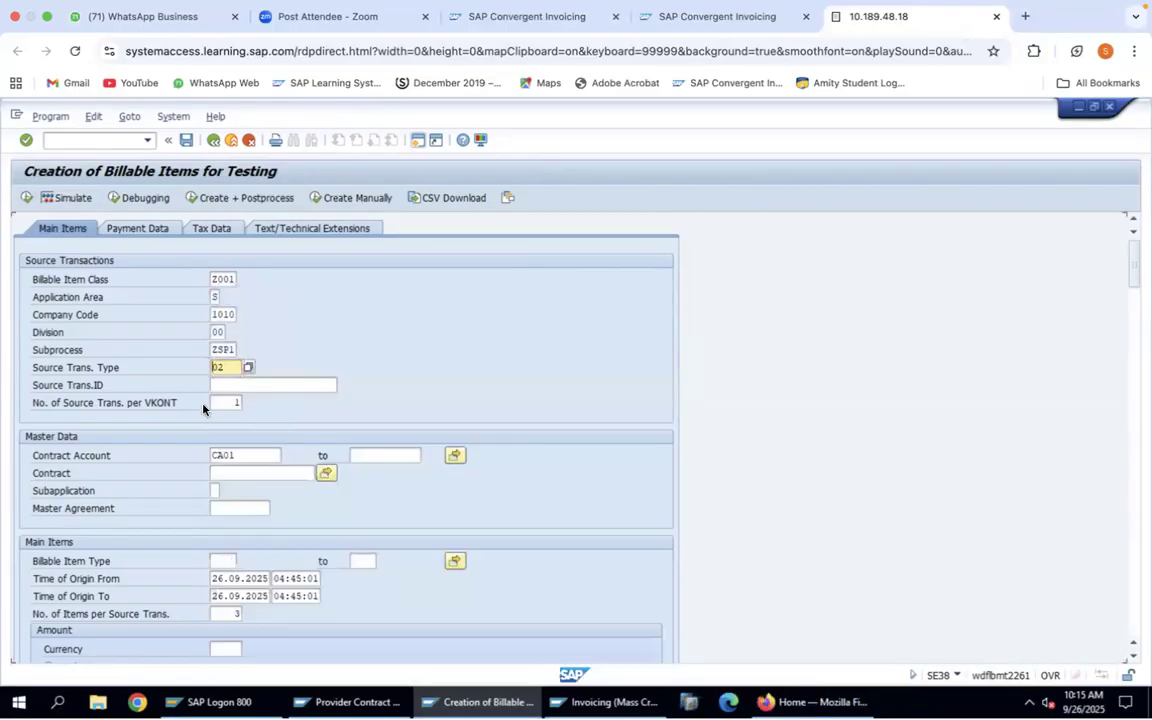
click(246, 456)
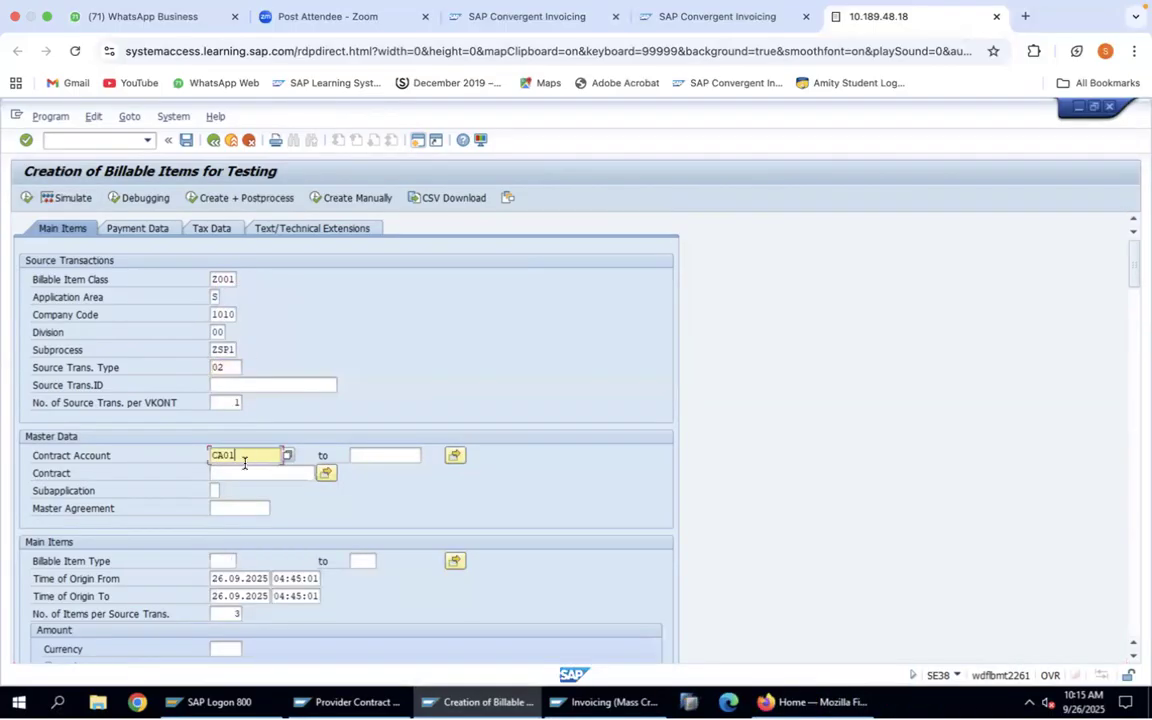
click(232, 561)
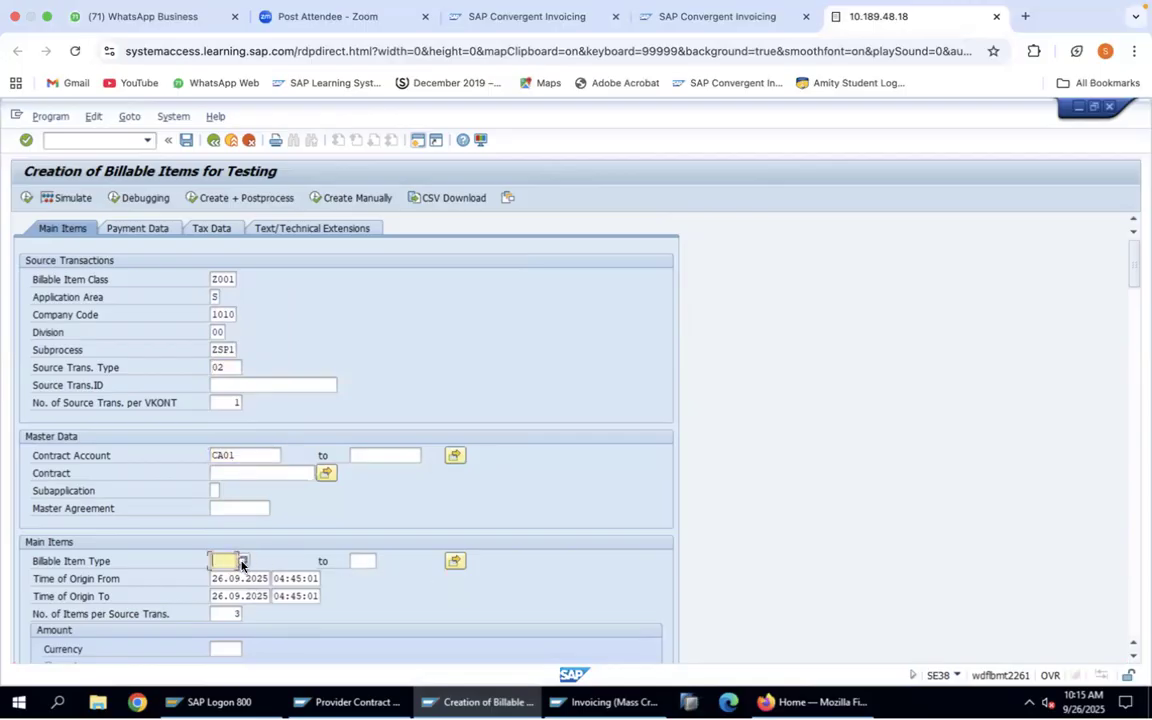
click(242, 562)
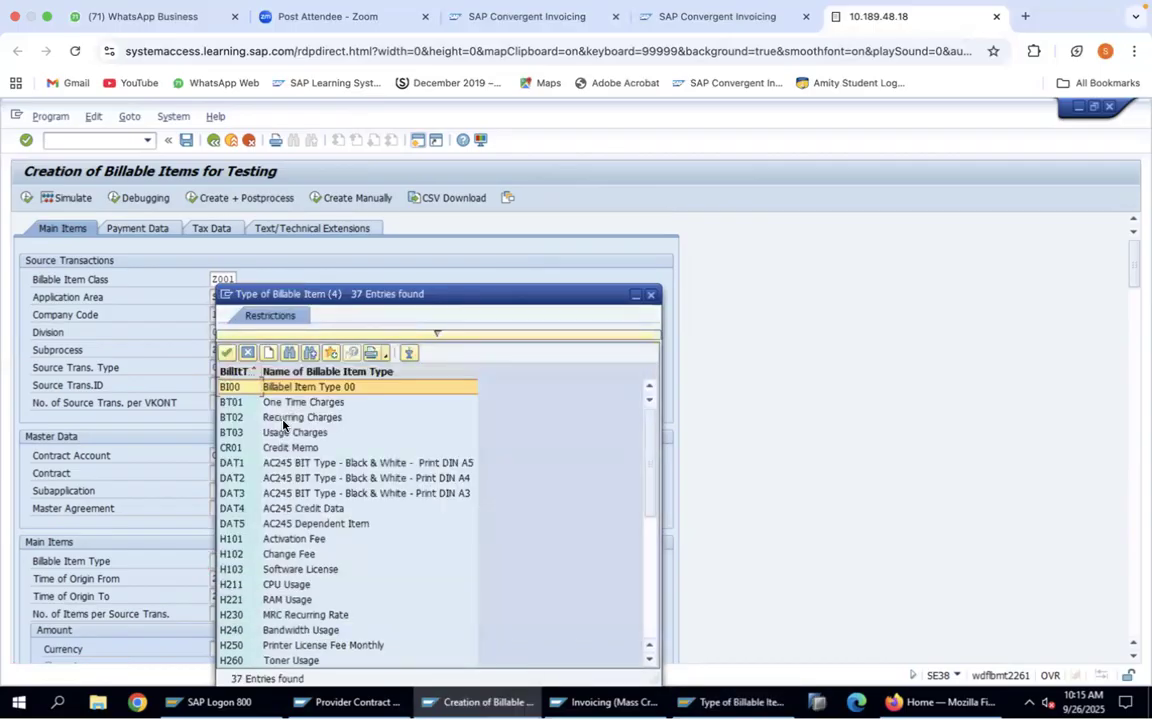
double_click(272, 403)
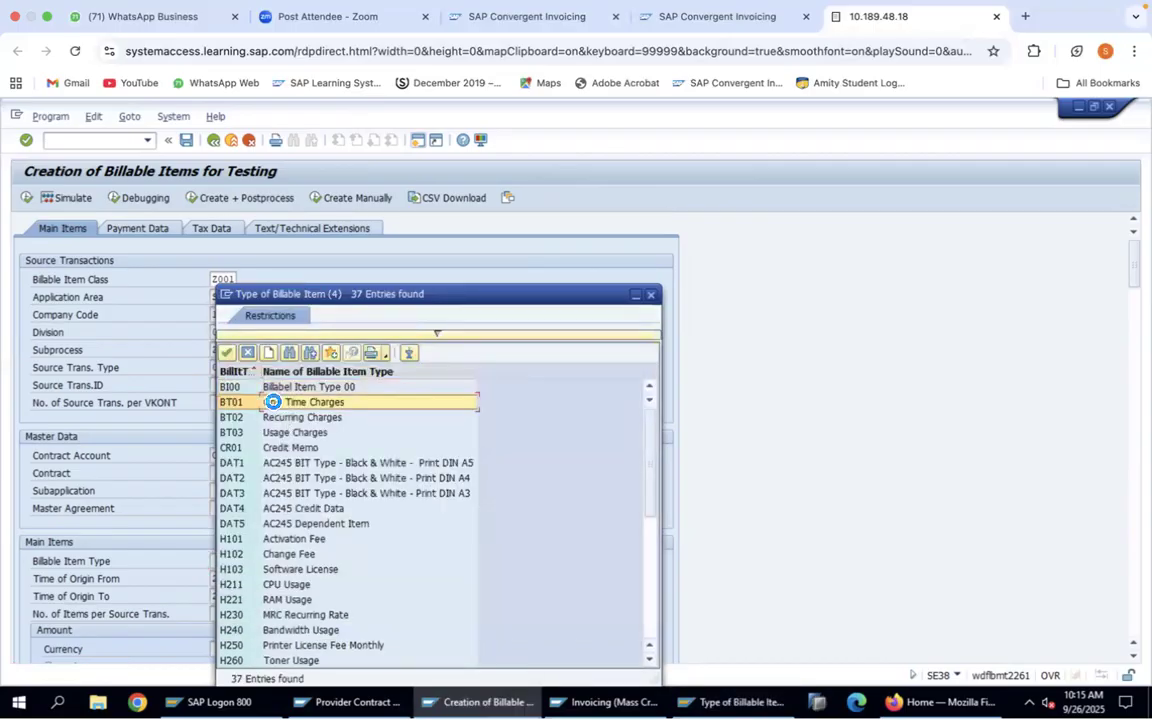
Set the currency to EUR with a fixed billable item amount of 100 and one item per source transaction.
scroll(530, 527, down, 3)
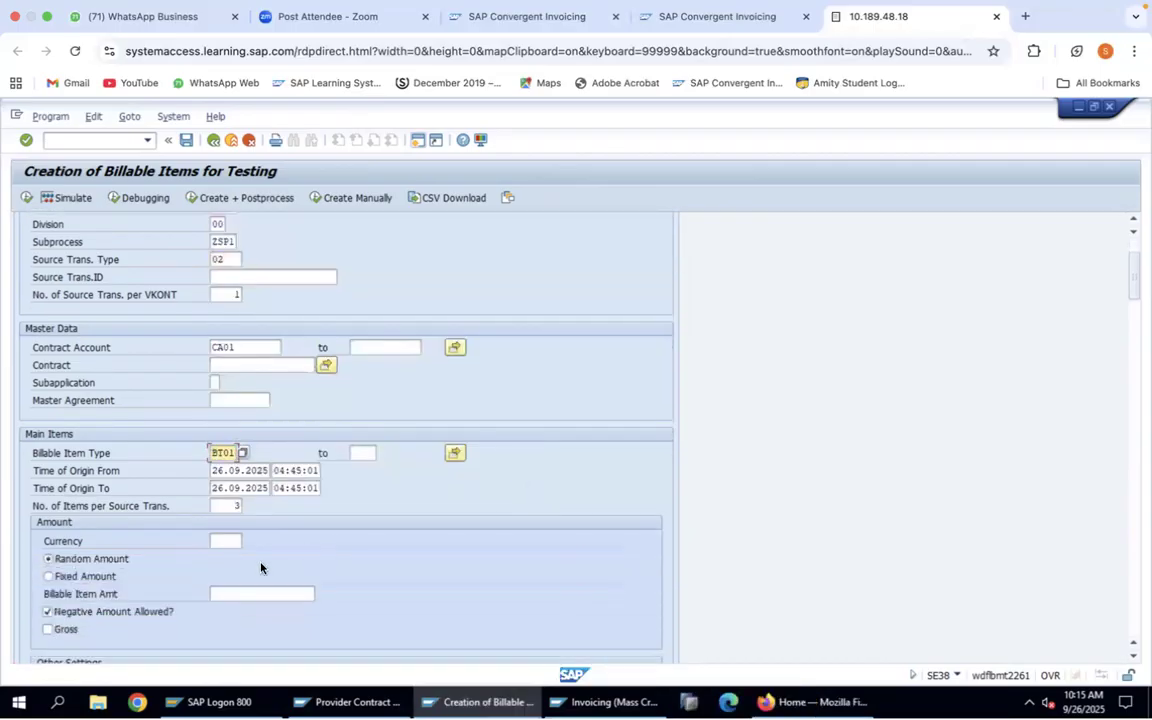
click(222, 543)
text(EUR)
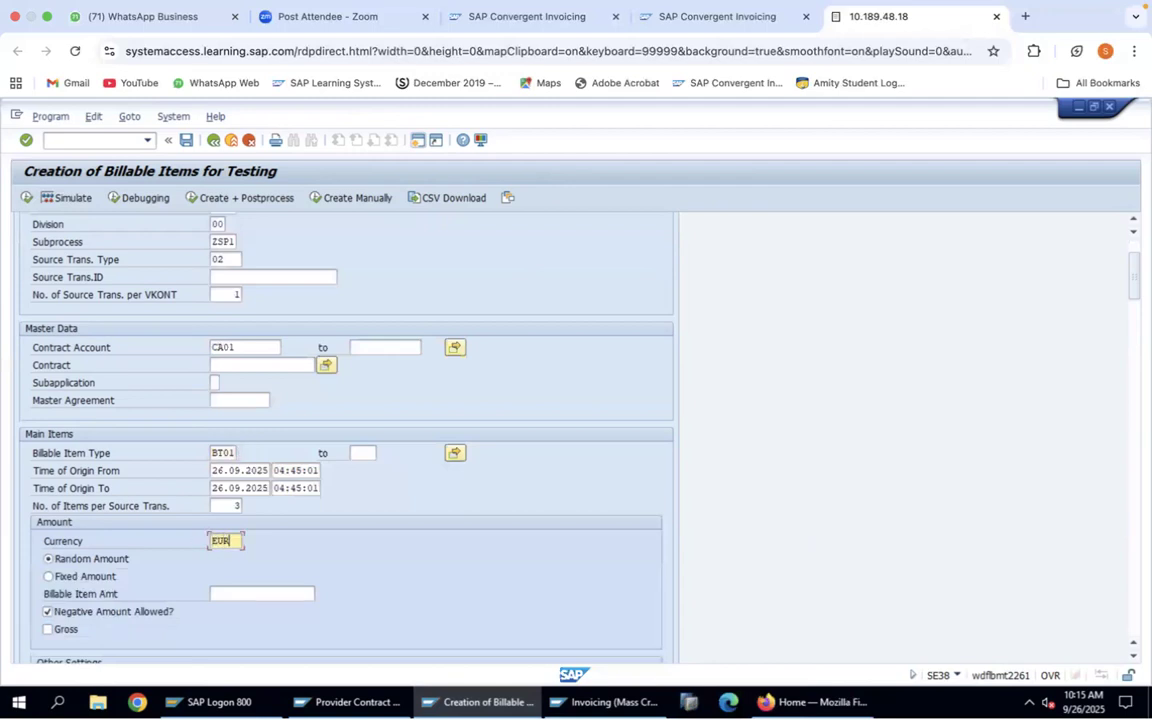
click(82, 577)
click(257, 591)
text(100)
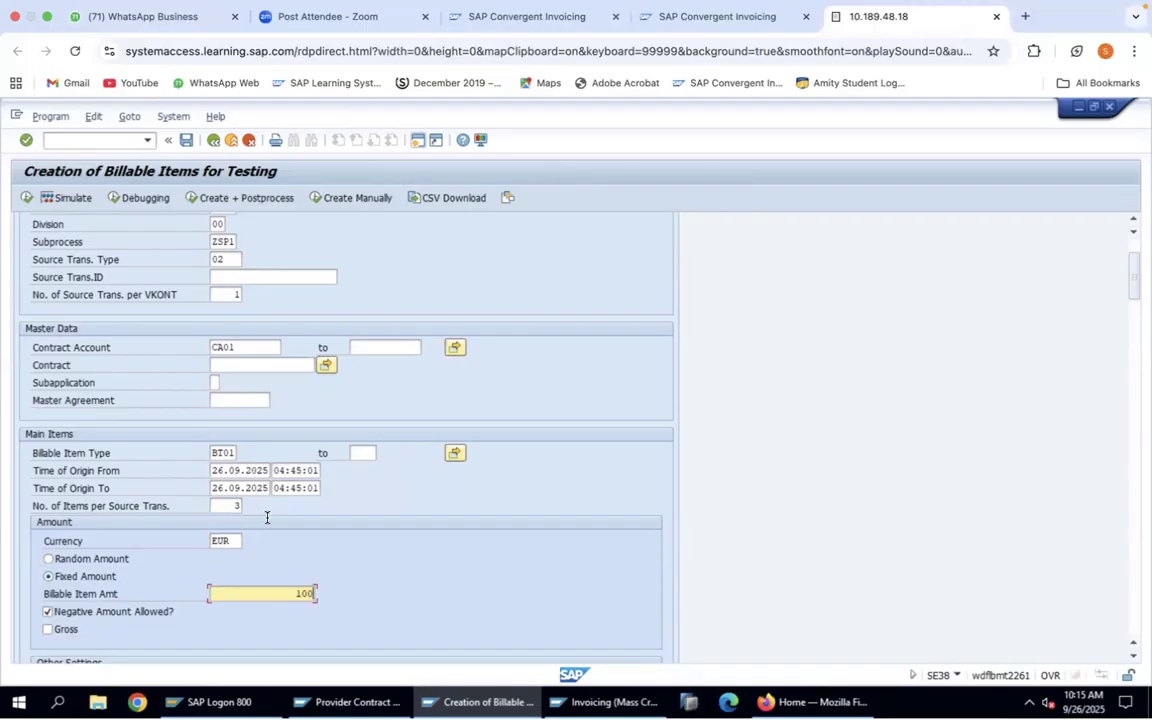
click(229, 508)
text(1)
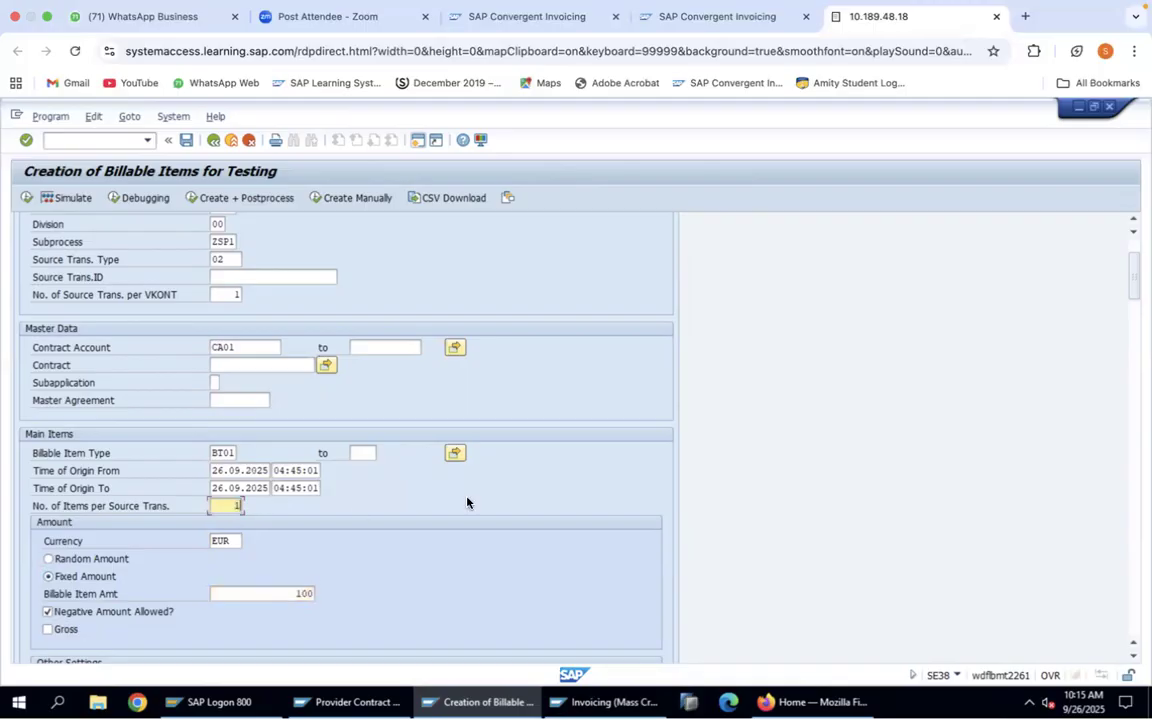
Run the sample data generation and display the generated billable items.
scroll(557, 407, up, 3)
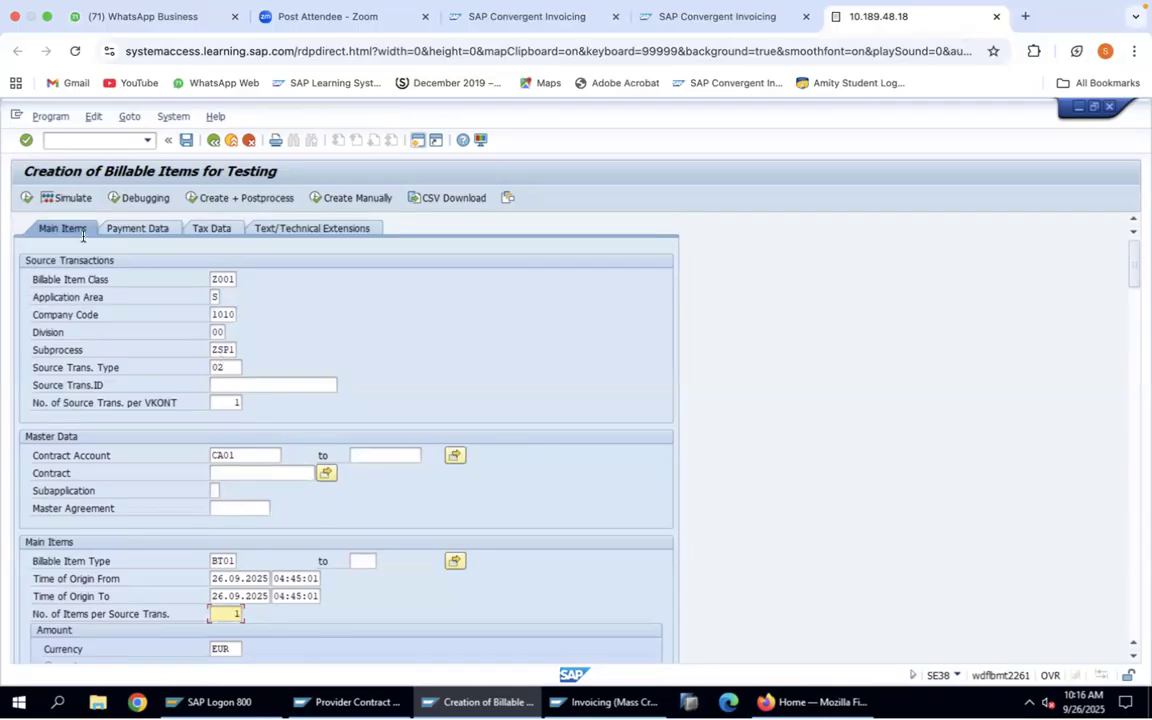
click(27, 200)
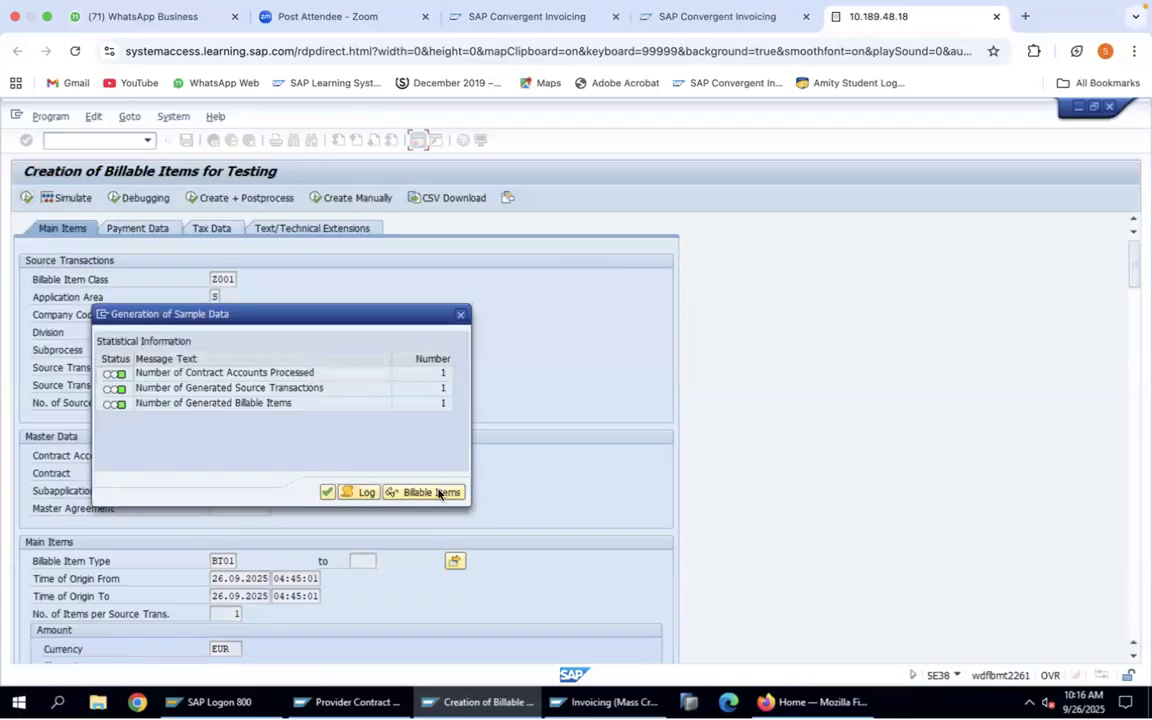
click(437, 493)
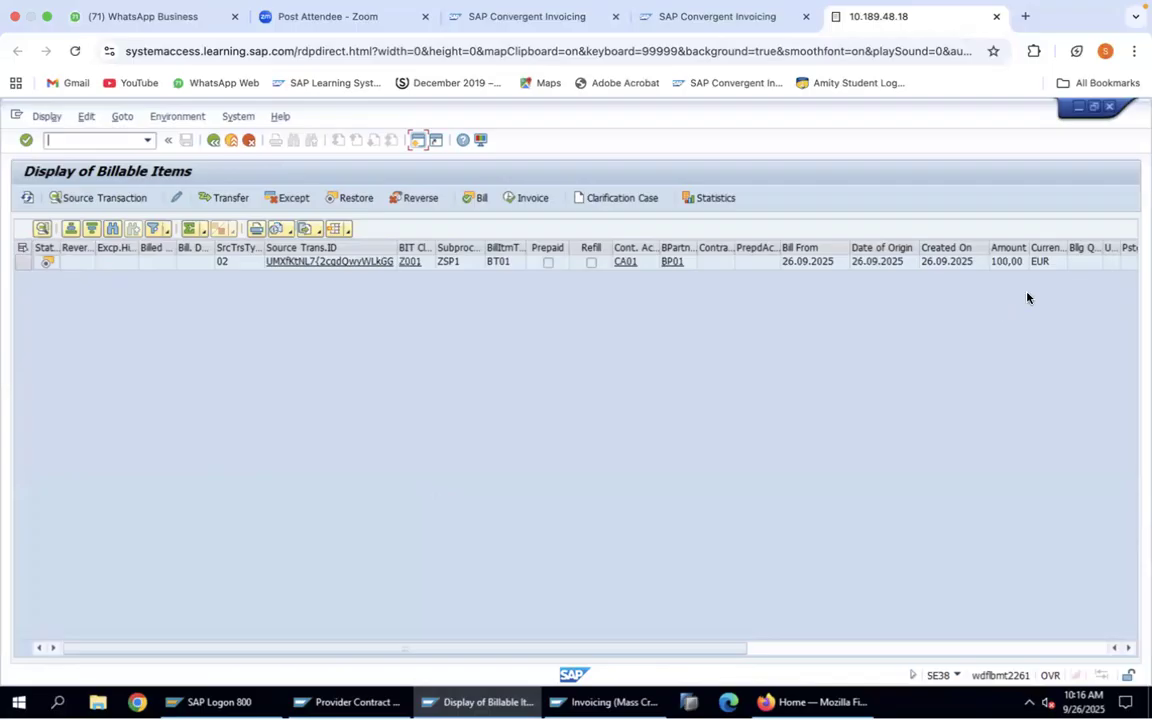
click(1013, 247)
Start transaction FKKBIXBIT_CWB in a new session and switch it to creating billable items.
click(418, 140)
text(fkk)
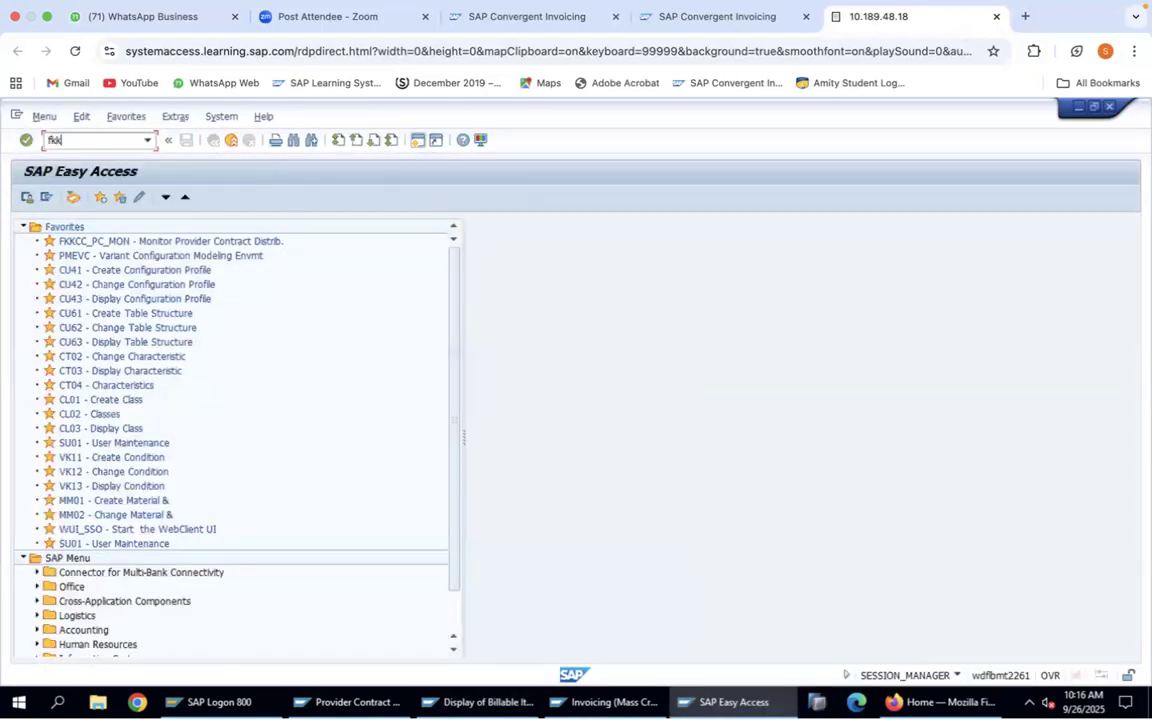
text(bixbit_cwb)
key(Return)
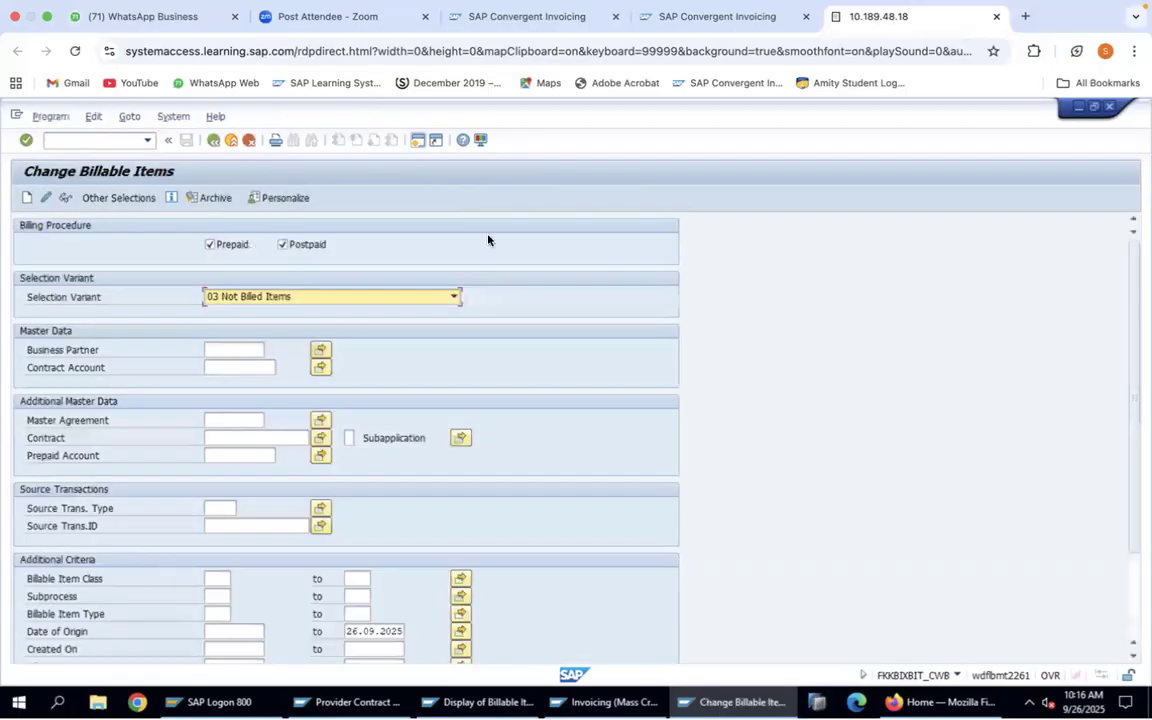
click(28, 197)
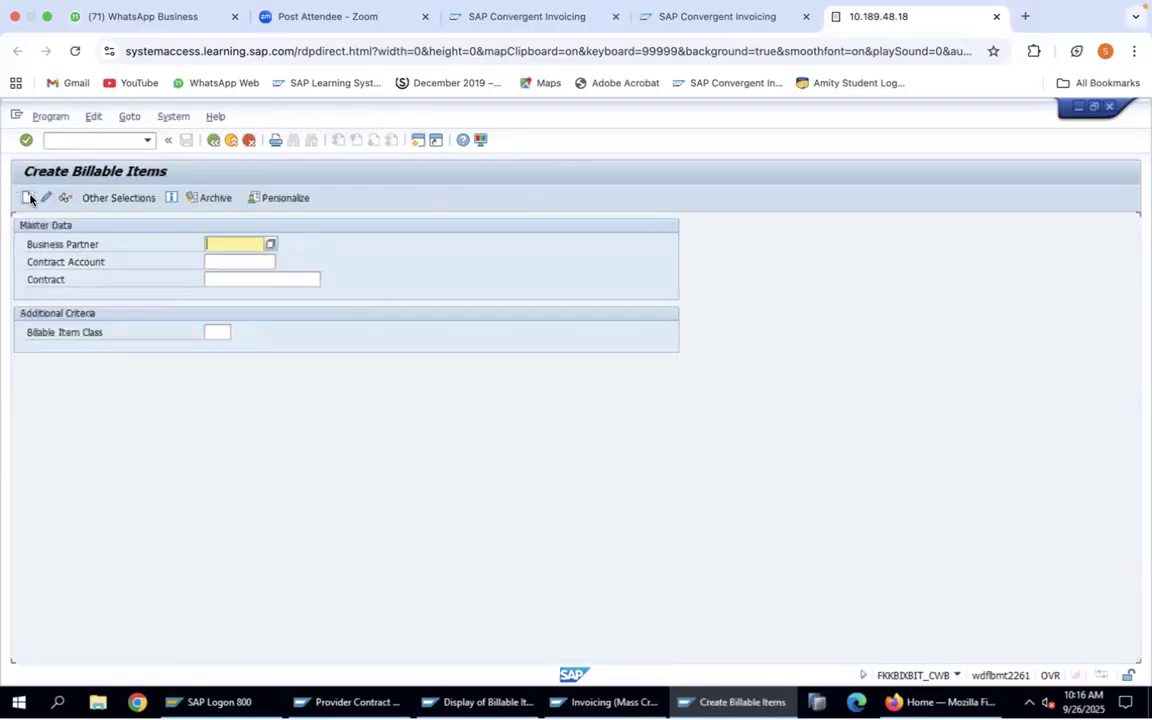
Enter the contract account number with billable item class Z001 (Revenue) and continue to the item entry screen.
click(223, 259)
text(CA02)
key(BackSpace)
key(BackSpace)
key(BackSpace)
text(A)
key(BackSpace)
text(A01)
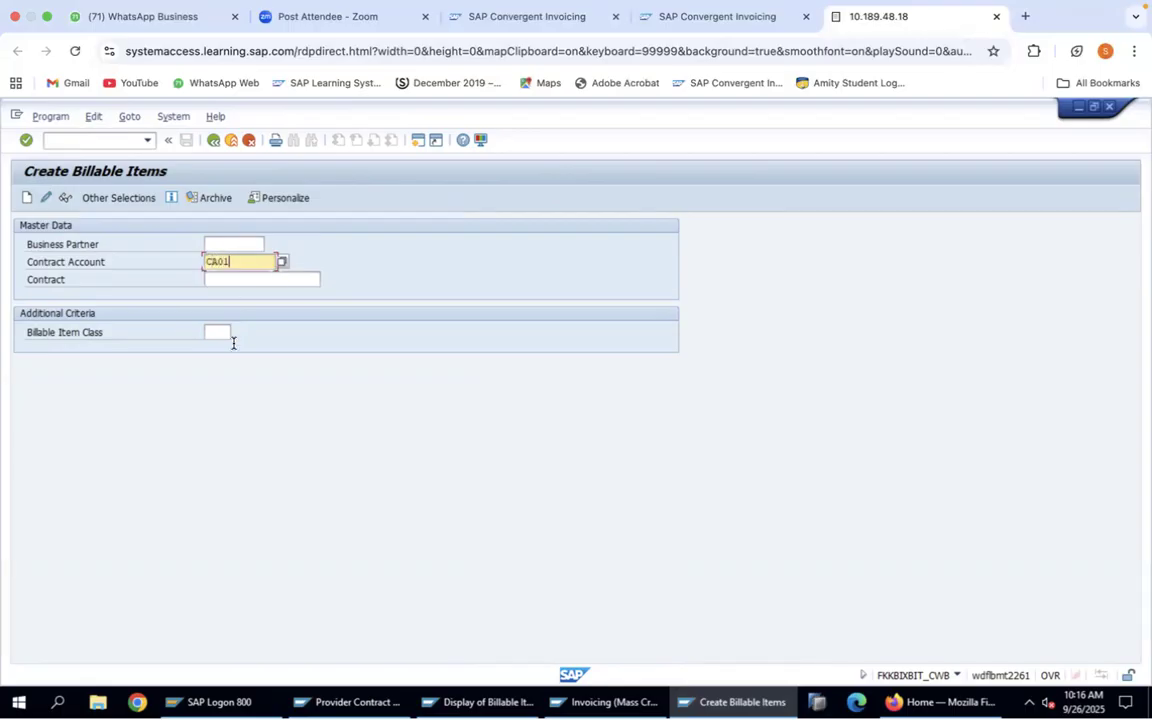
click(220, 333)
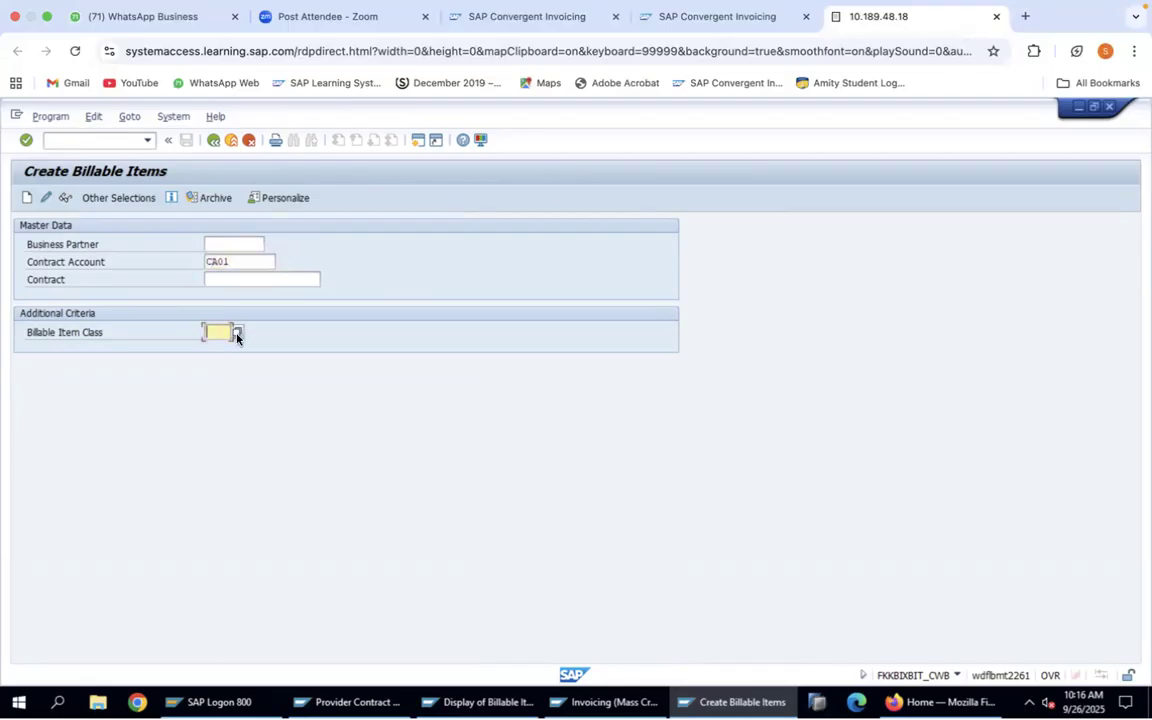
click(237, 333)
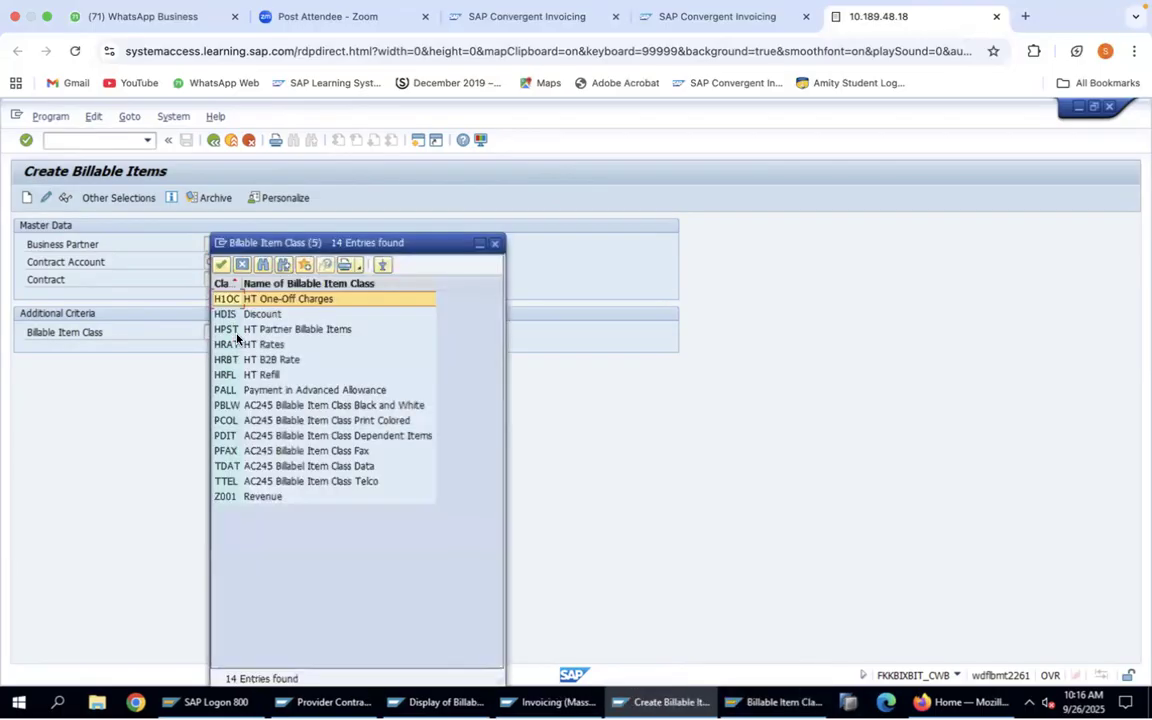
double_click(232, 497)
key(F8)
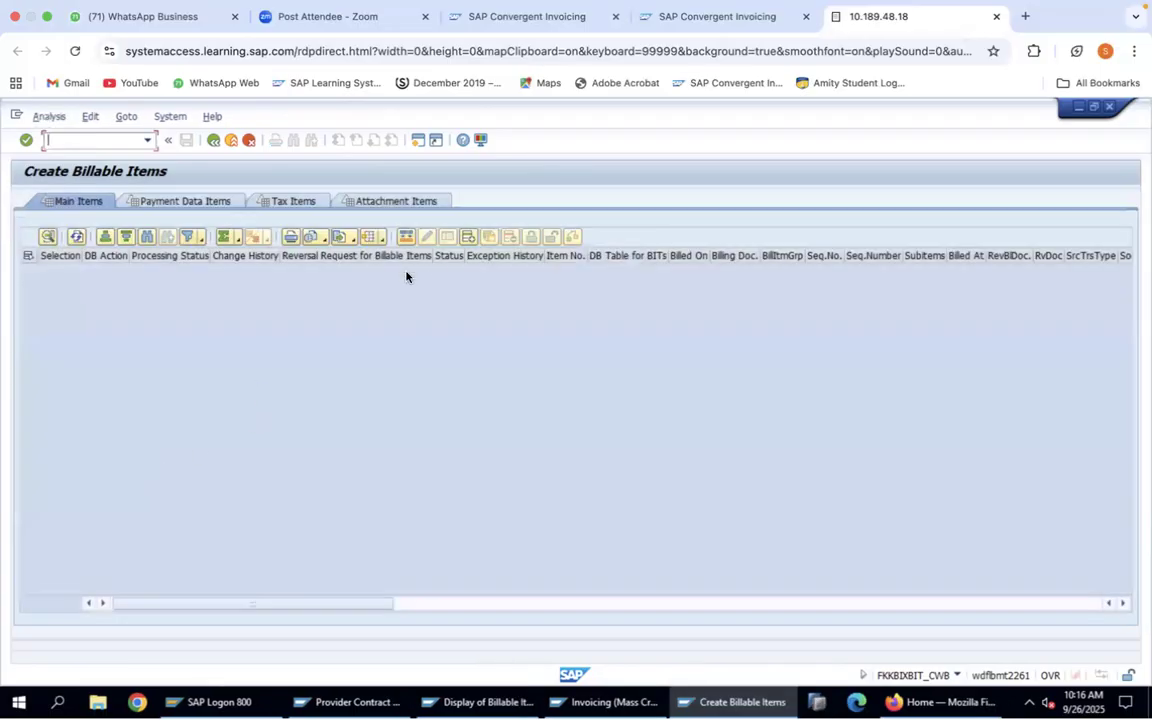
Add a new main item and set its baseline date, bill starting date and date of origin to 20.09.2025.
click(470, 238)
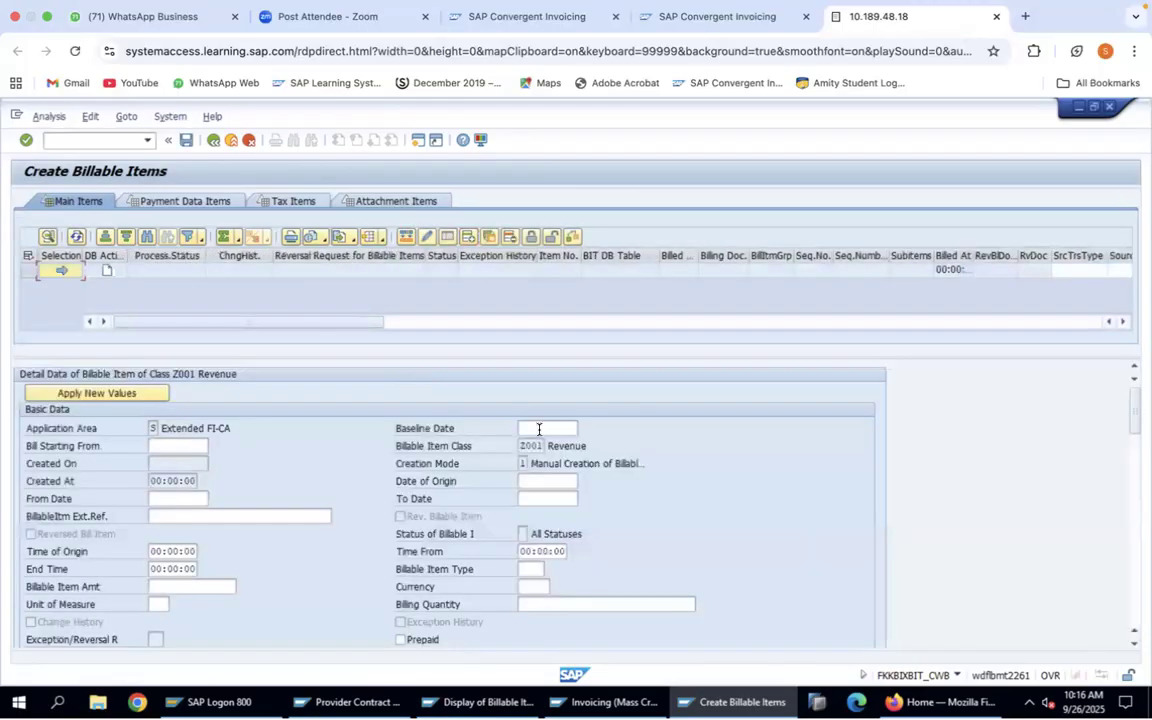
click(540, 428)
key(Down)
key(Return)
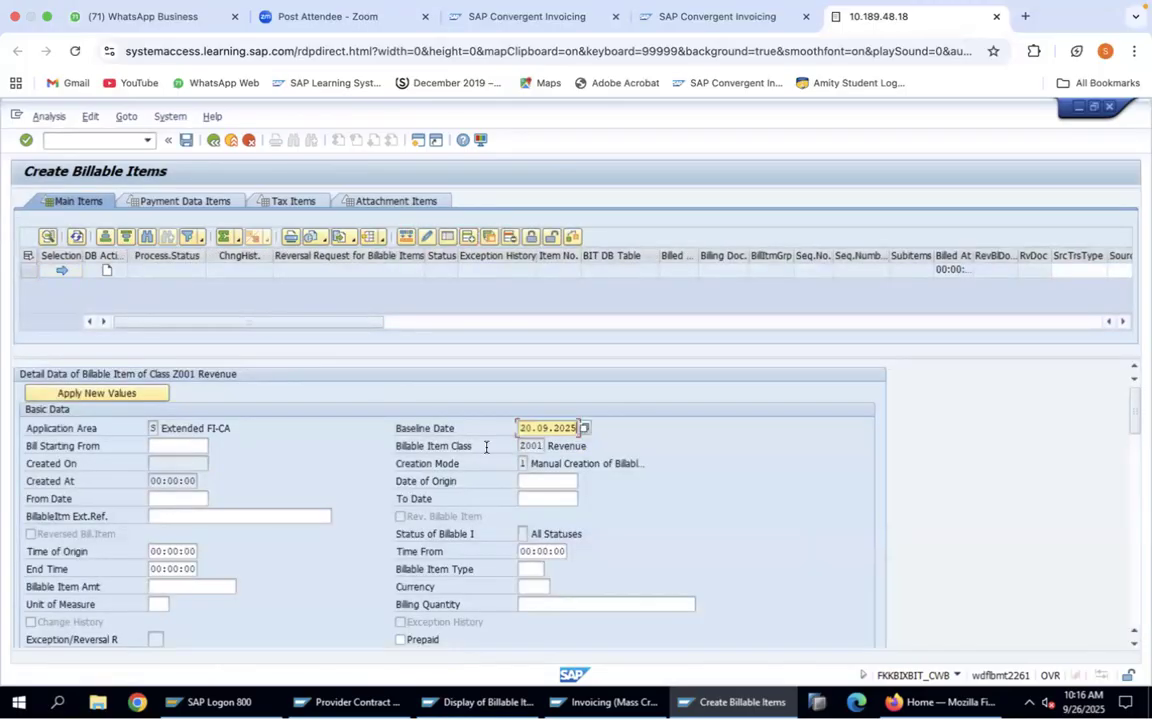
click(179, 445)
key(Down)
key(Return)
click(572, 481)
key(Down)
key(Return)
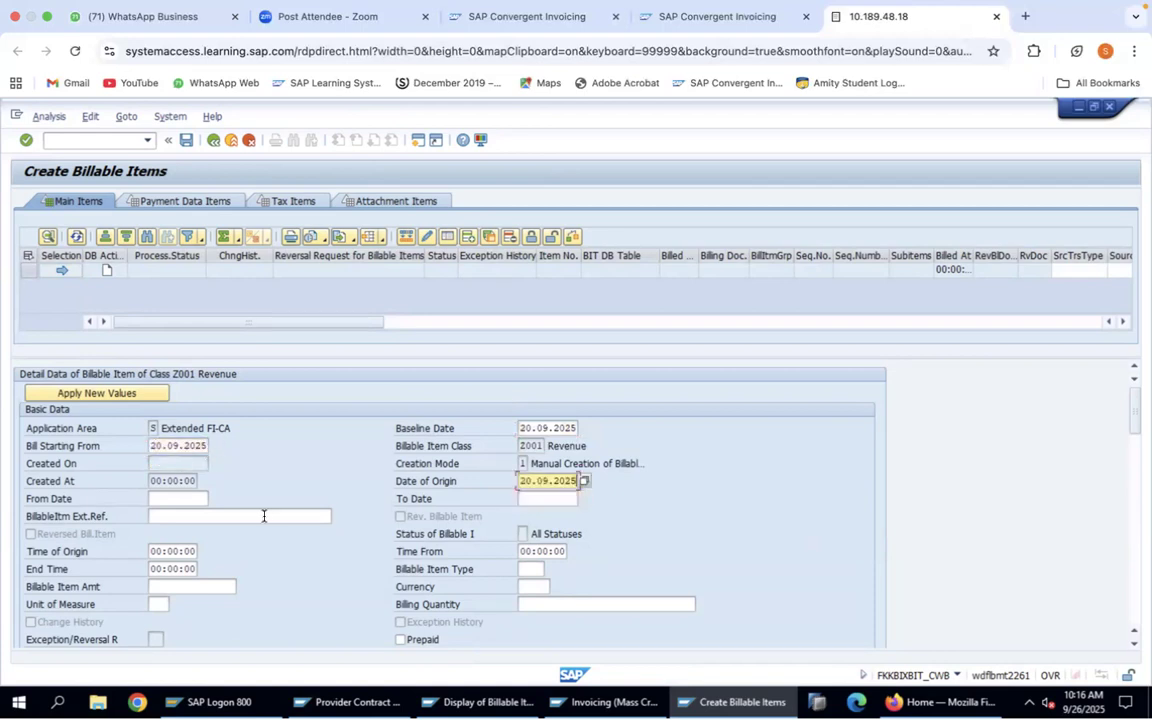
Set the new item's From Date and To Date to 20.09.2025.
click(183, 497)
key(Down)
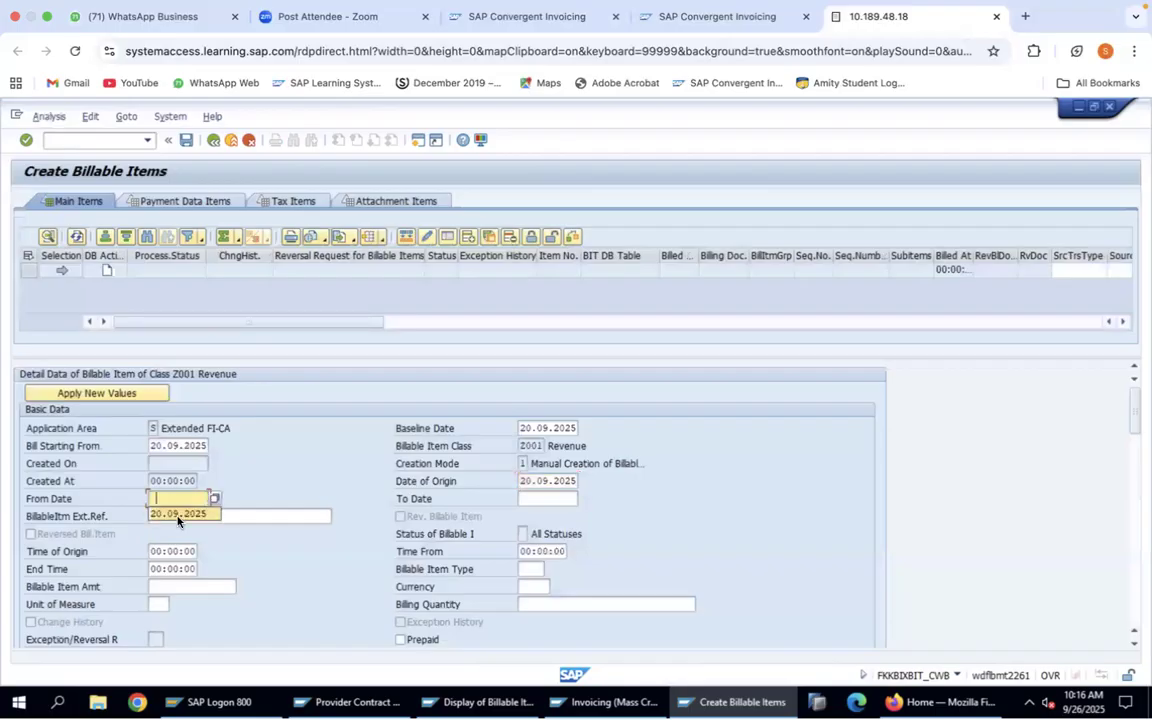
key(Return)
click(551, 499)
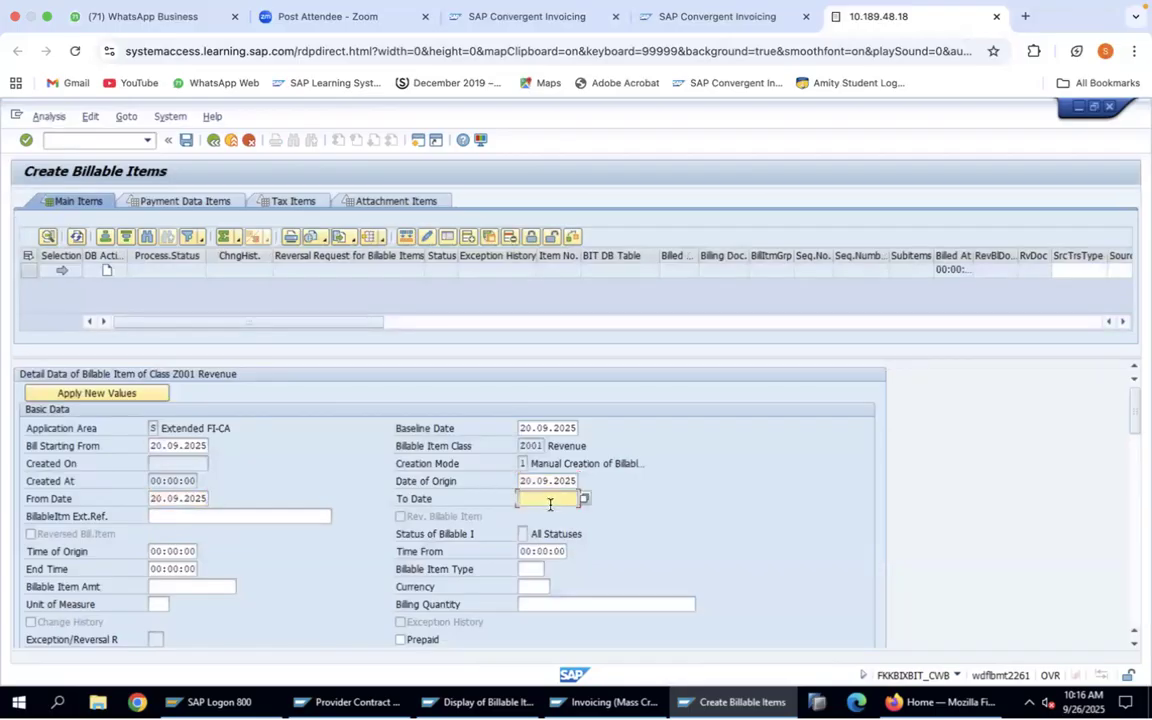
click(545, 515)
Set the billable item amount to 200, the billable item type to BT01 and the currency to EUR.
scroll(305, 570, down, 1)
click(224, 533)
text(200)
click(535, 518)
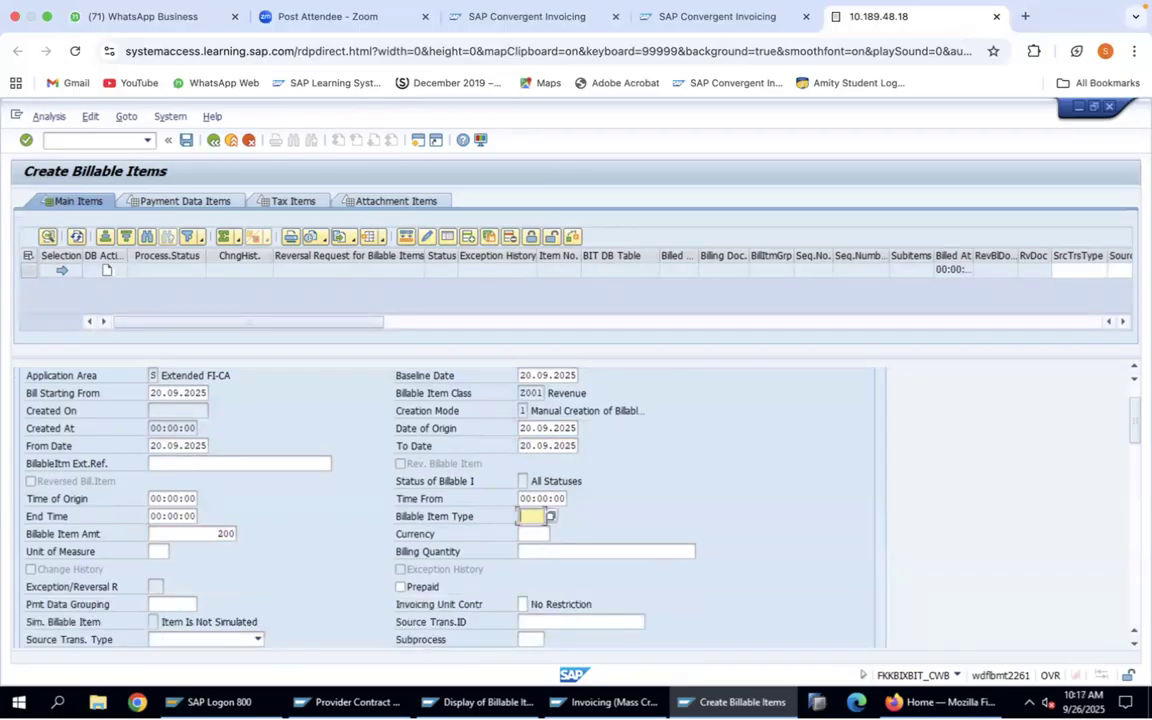
click(533, 531)
click(534, 533)
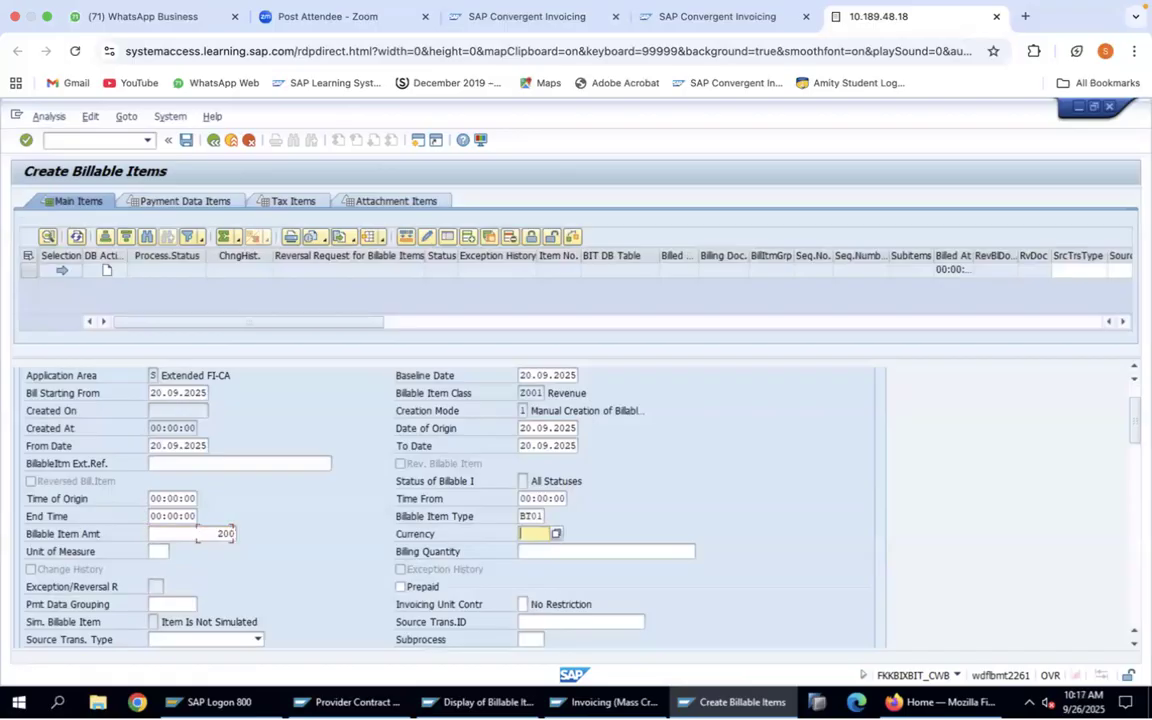
text(EUR)
Choose source transaction type 02 (internal assignment), set the subprocess to ZSP1 and apply the new values to the item.
click(257, 641)
click(96, 548)
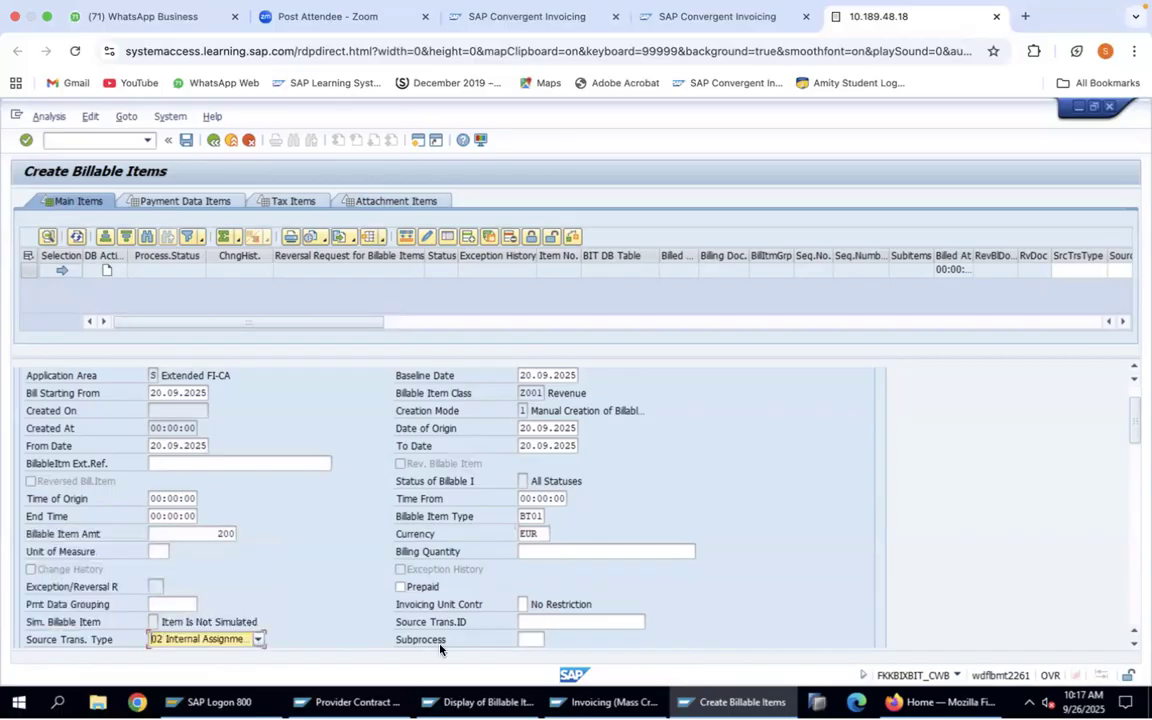
click(535, 640)
text(ZSF1)
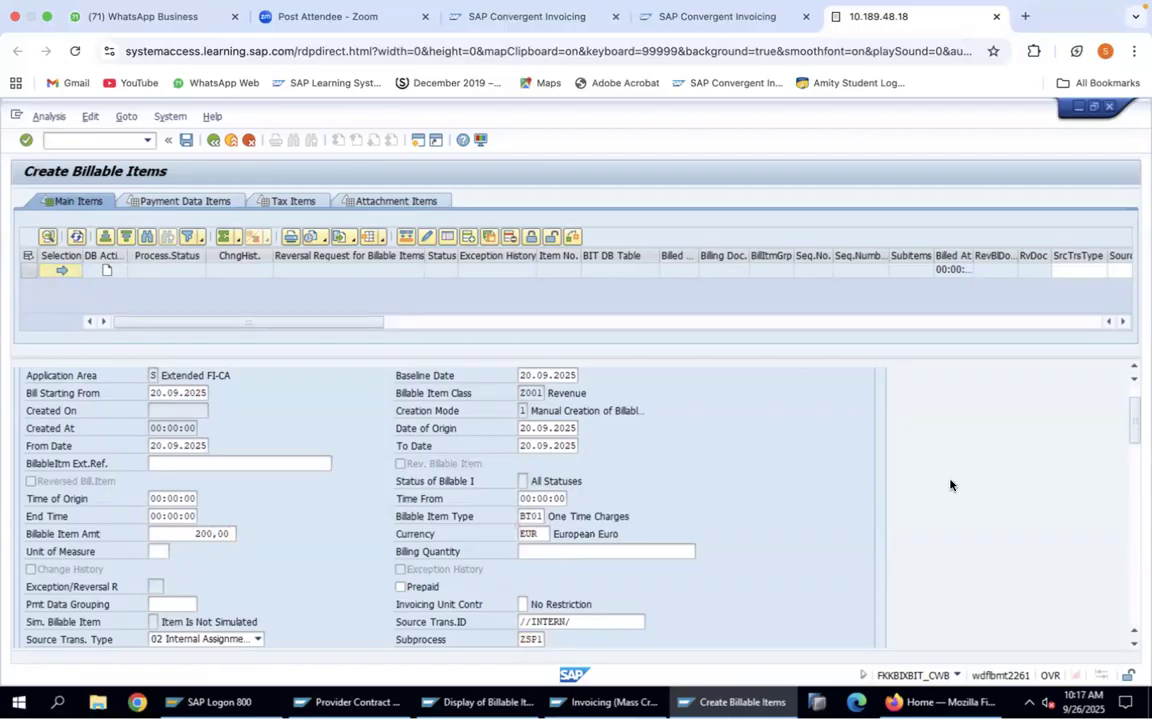
scroll(1112, 458, up, 1)
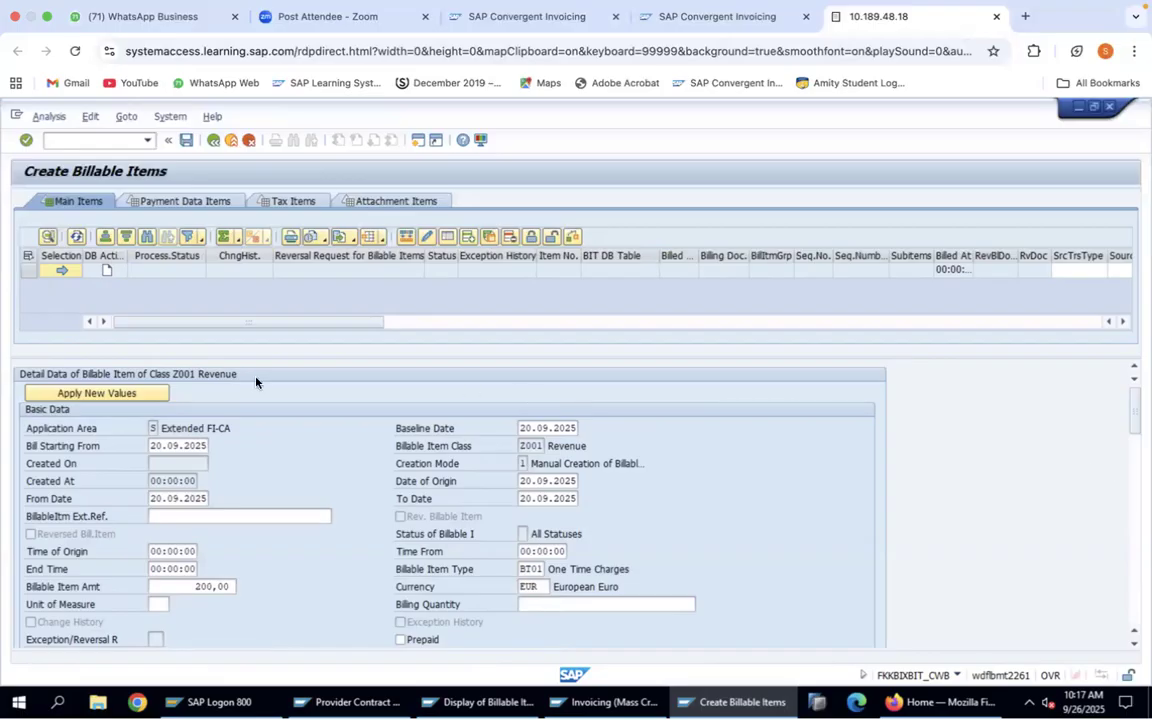
click(116, 394)
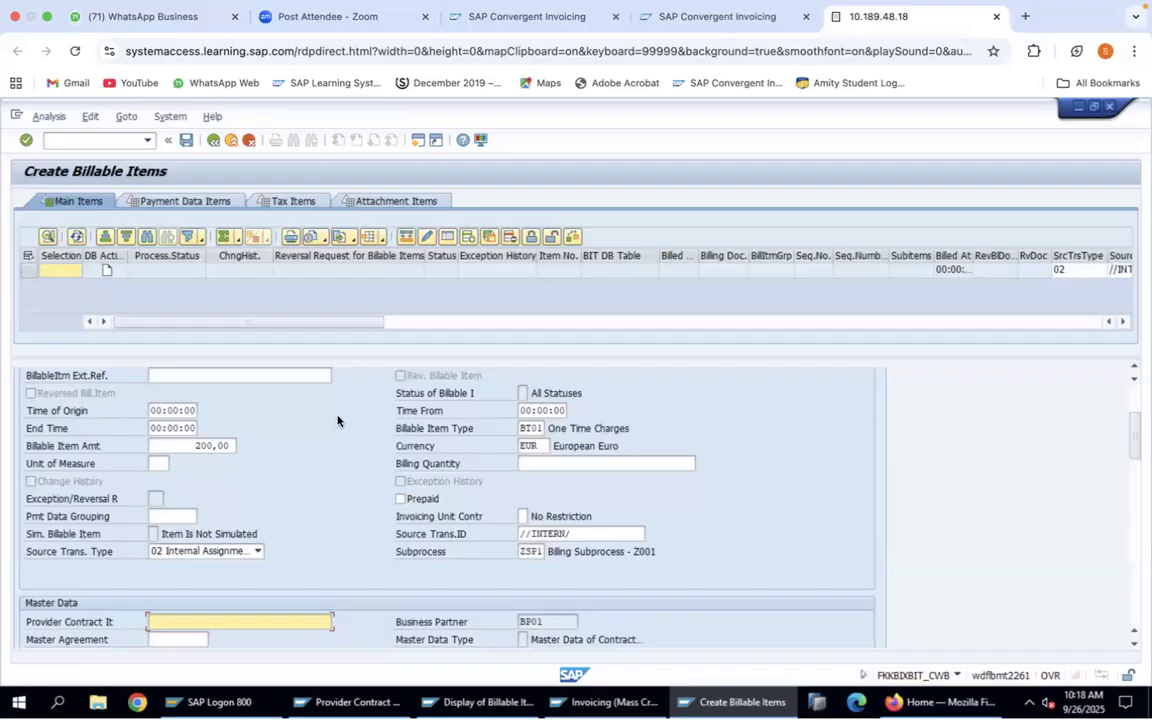
Switch to CI-PPT_v4 (1).pdf in Preview and highlight the Billable Item label in the process diagram on page 4.
scroll(337, 421, up, 3)
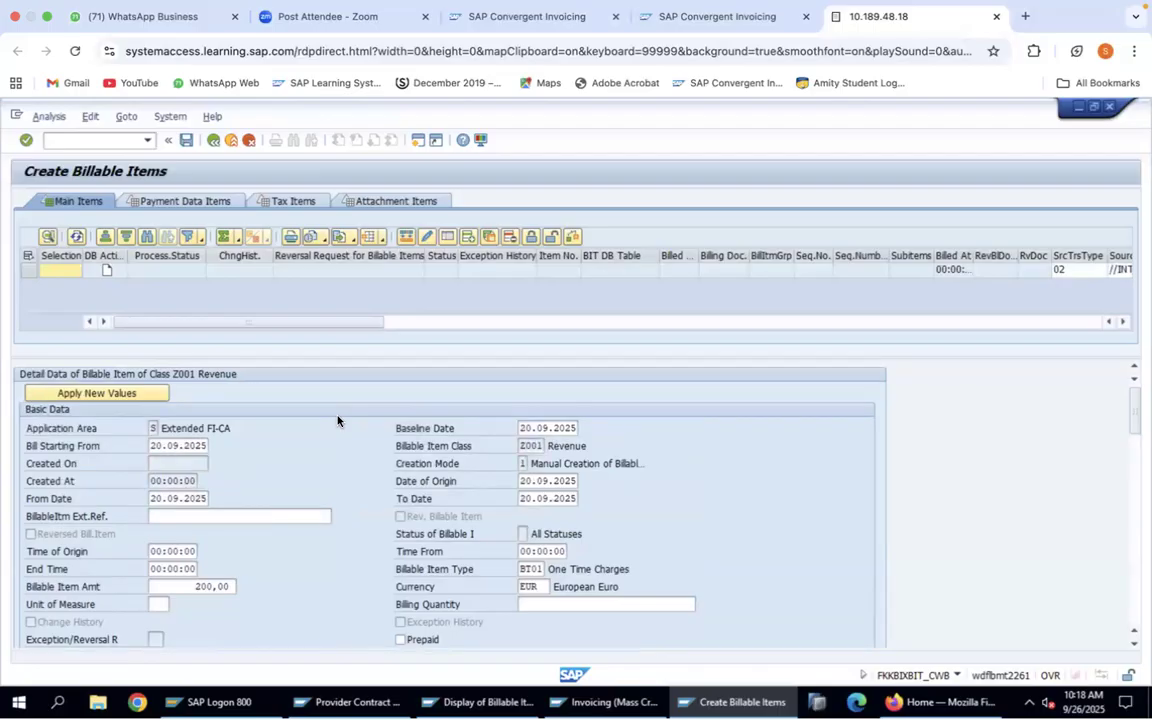
key(super+Tab)
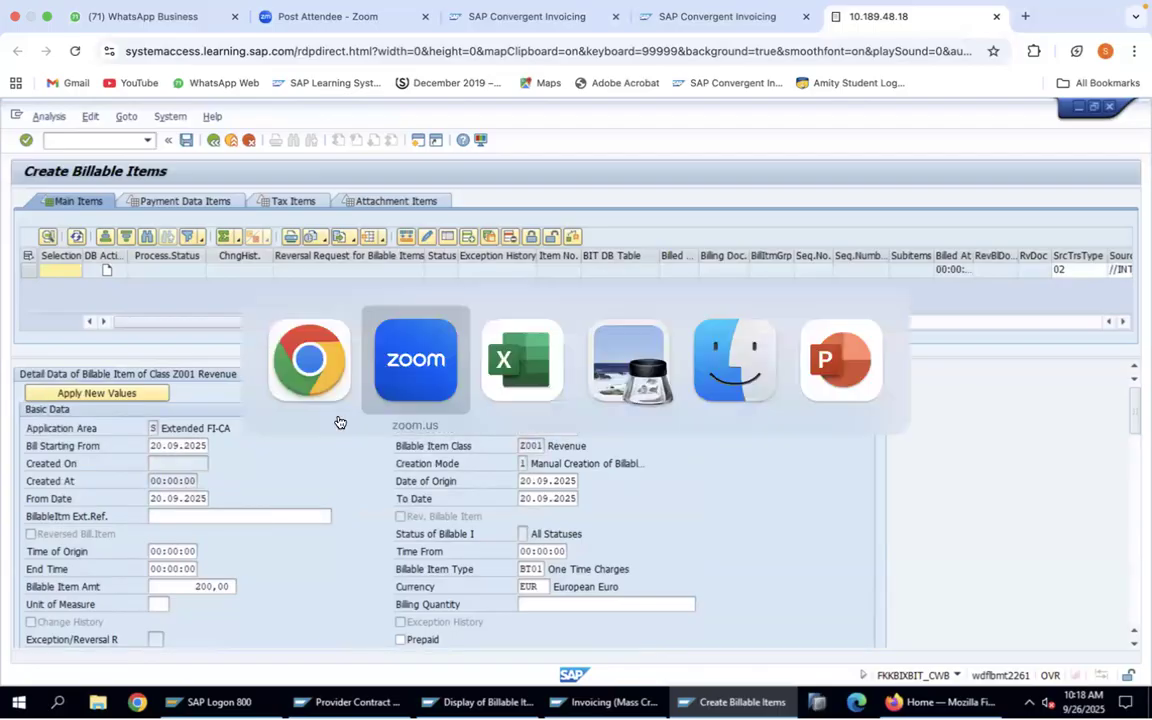
key(super+Tab)
key(super+Tab)
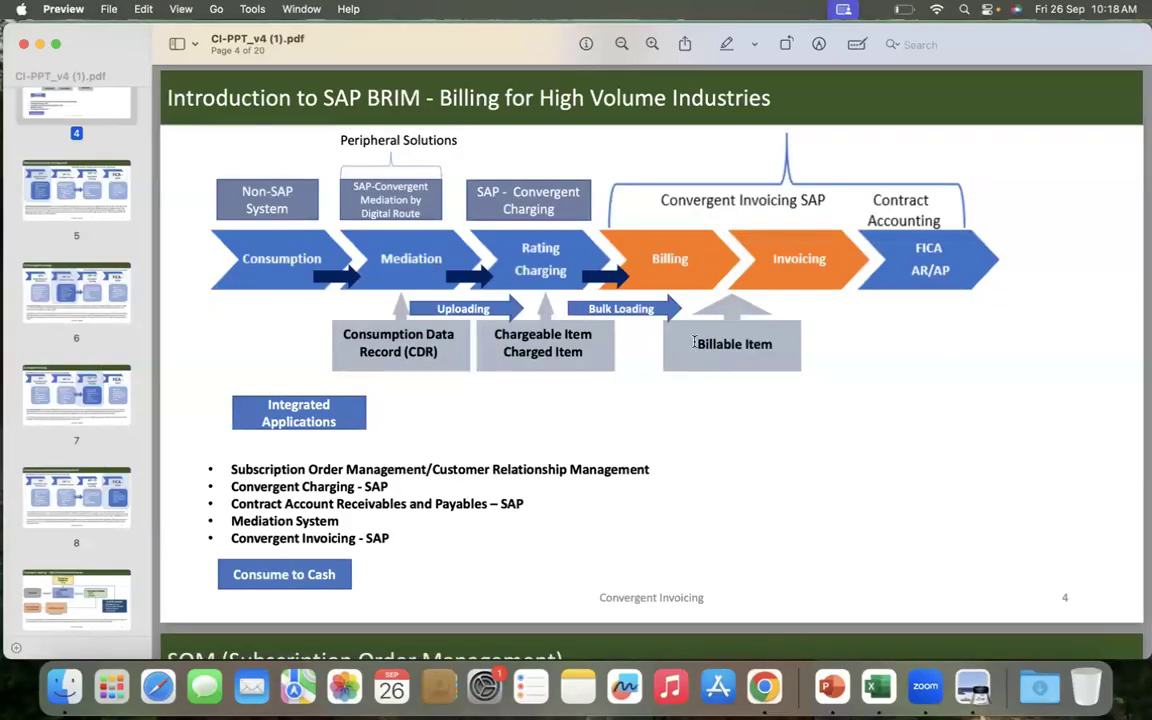
drag(694, 343, 770, 344)
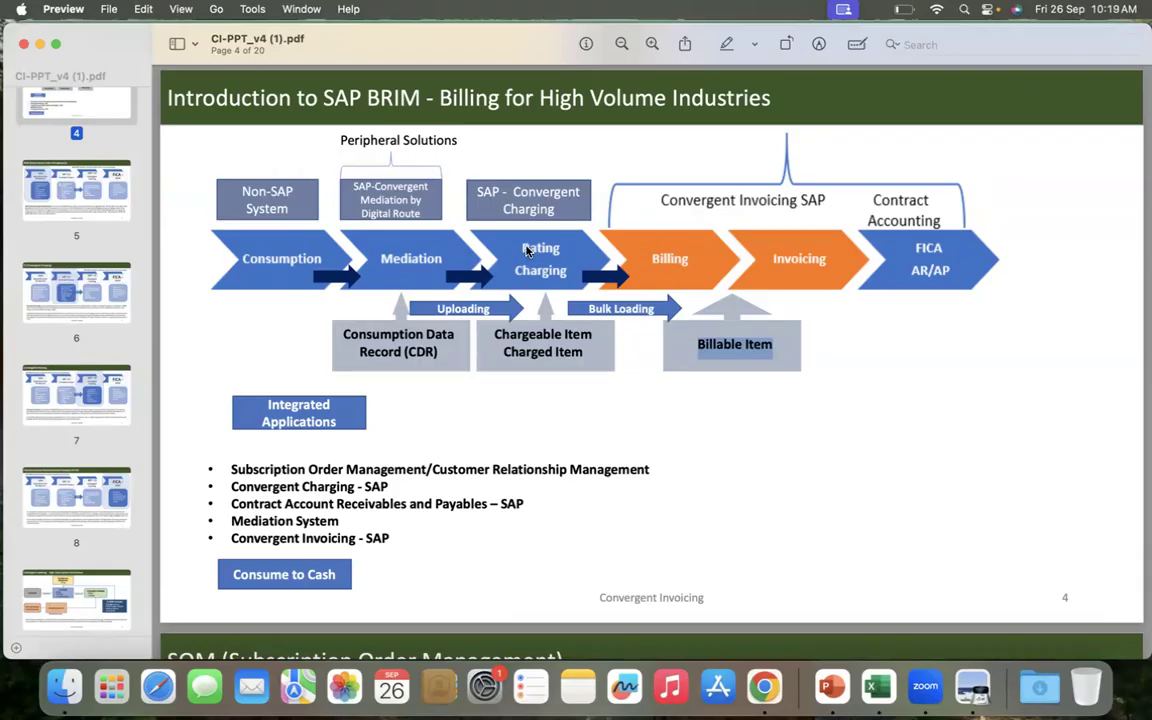
Mark the Rating and Charging labels in the process diagram on page 4 of the PDF.
drag(527, 251, 555, 274)
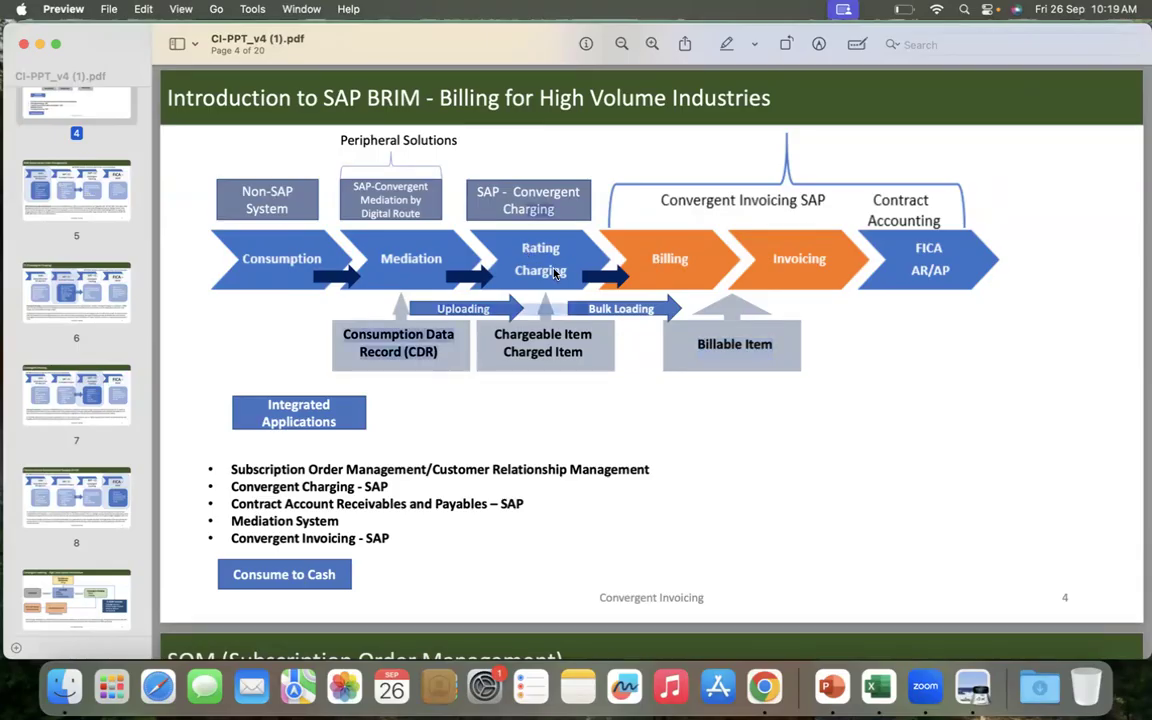
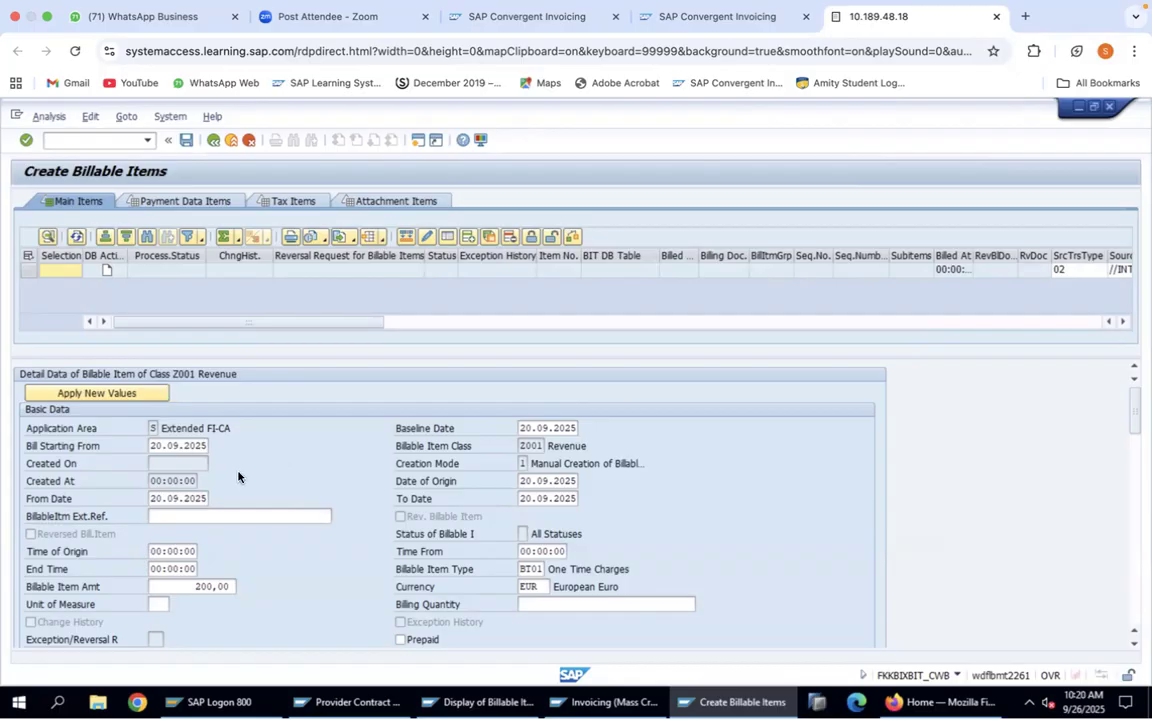
Return to the SAP session, apply the new values to the manually entered Z001 billable item and save it.
click(120, 394)
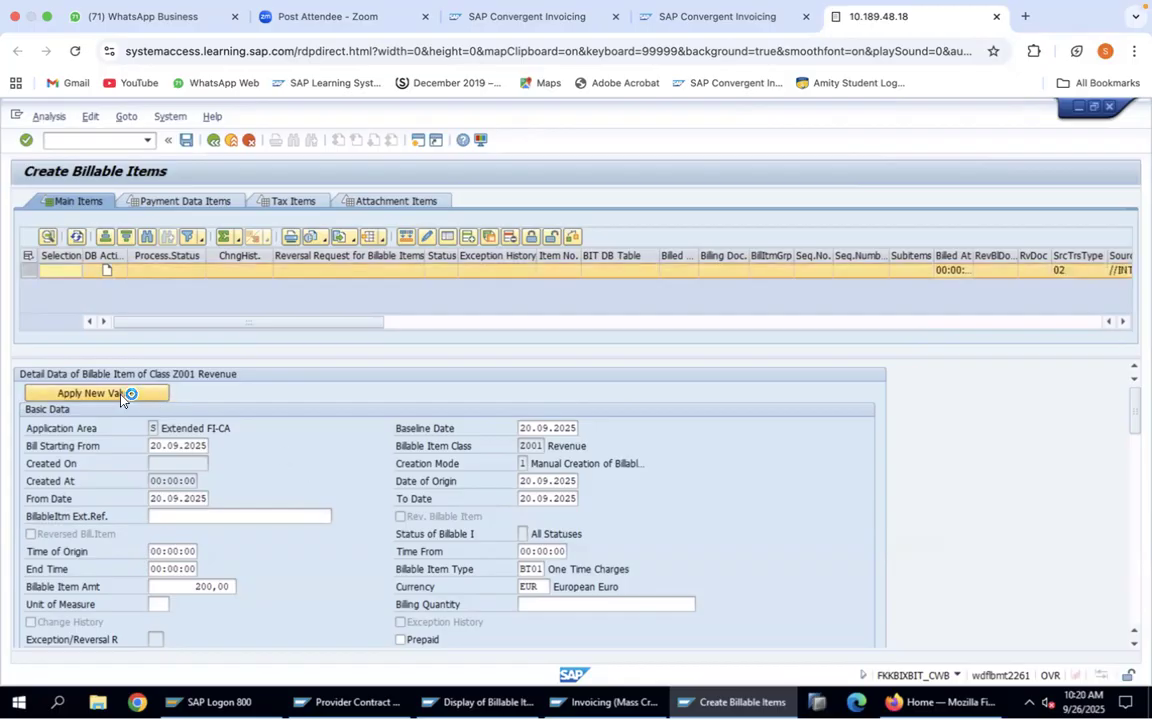
click(186, 142)
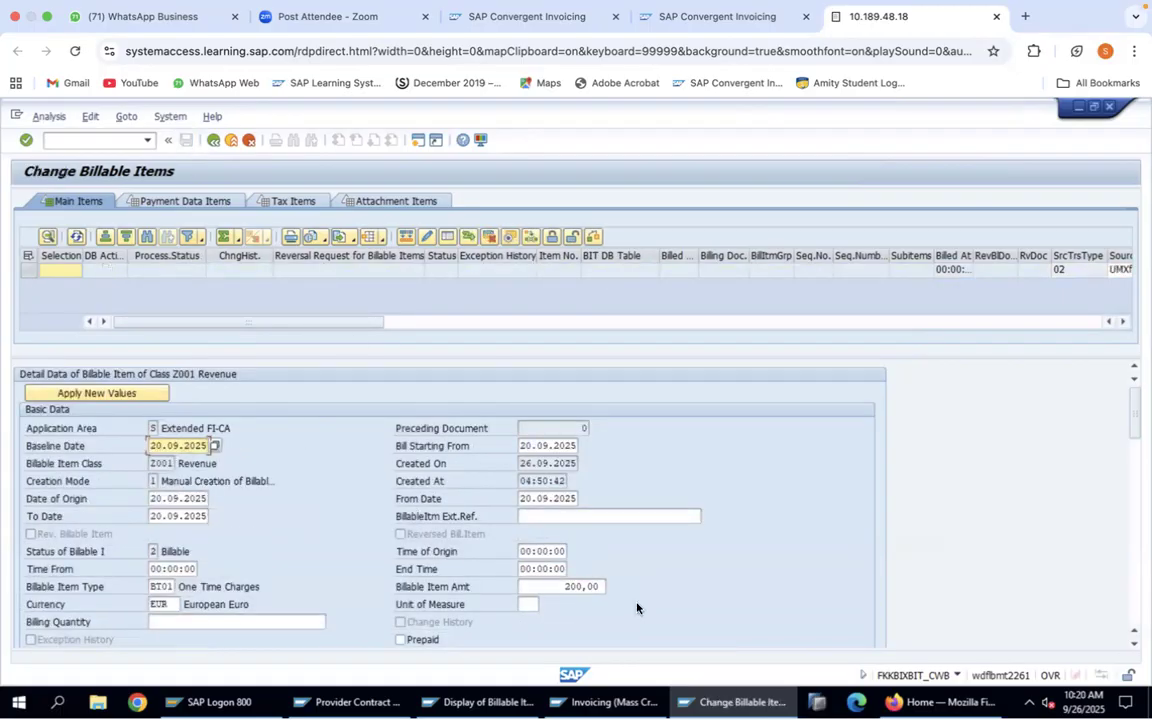
Switch to the Display of Billable Items session and start transaction FKKBIXBIT_MON.
click(511, 705)
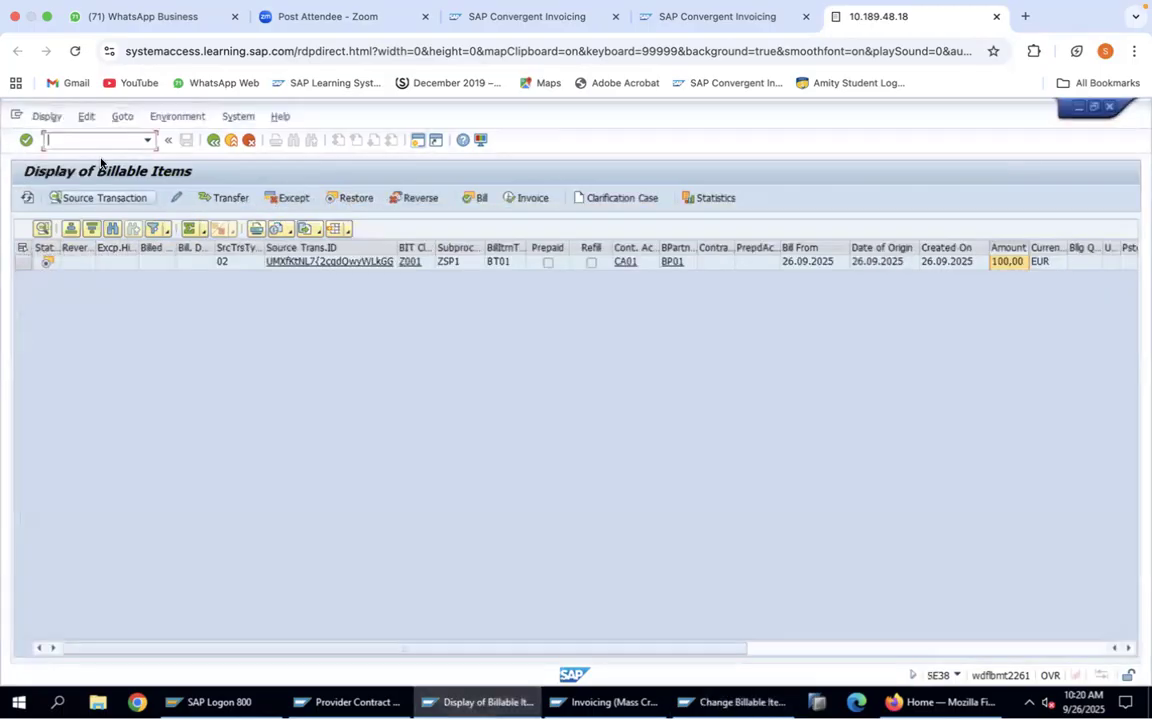
text(/nf)
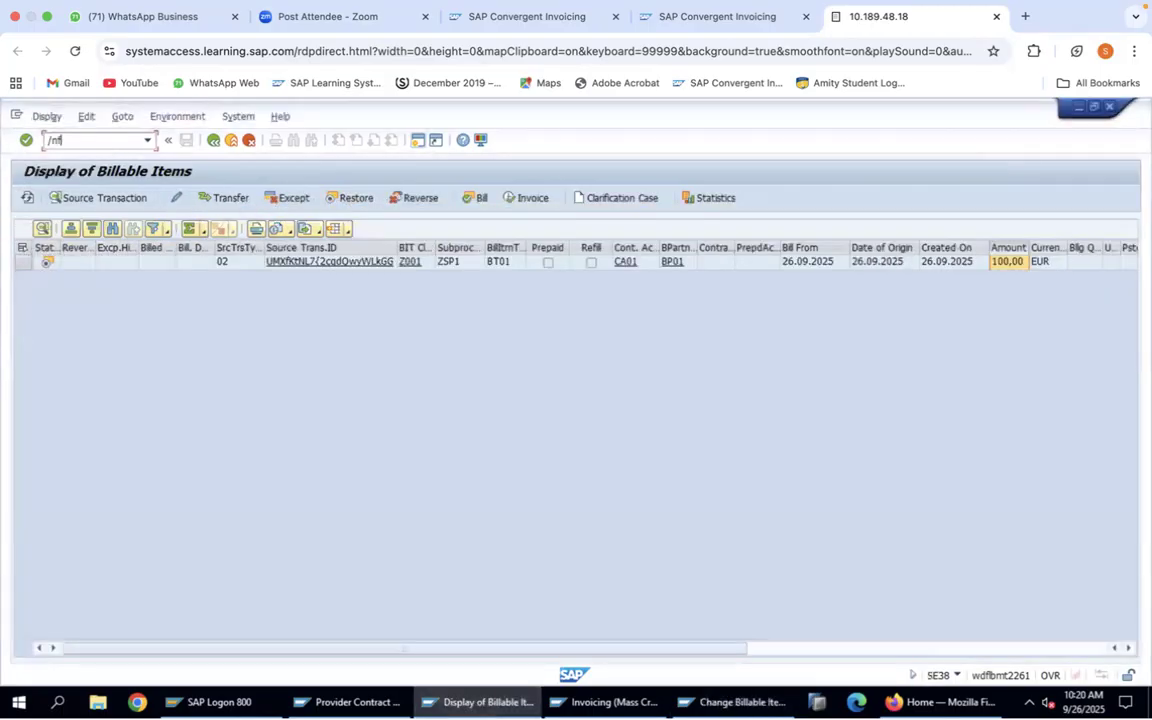
text(kkbixbit_mon)
key(Return)
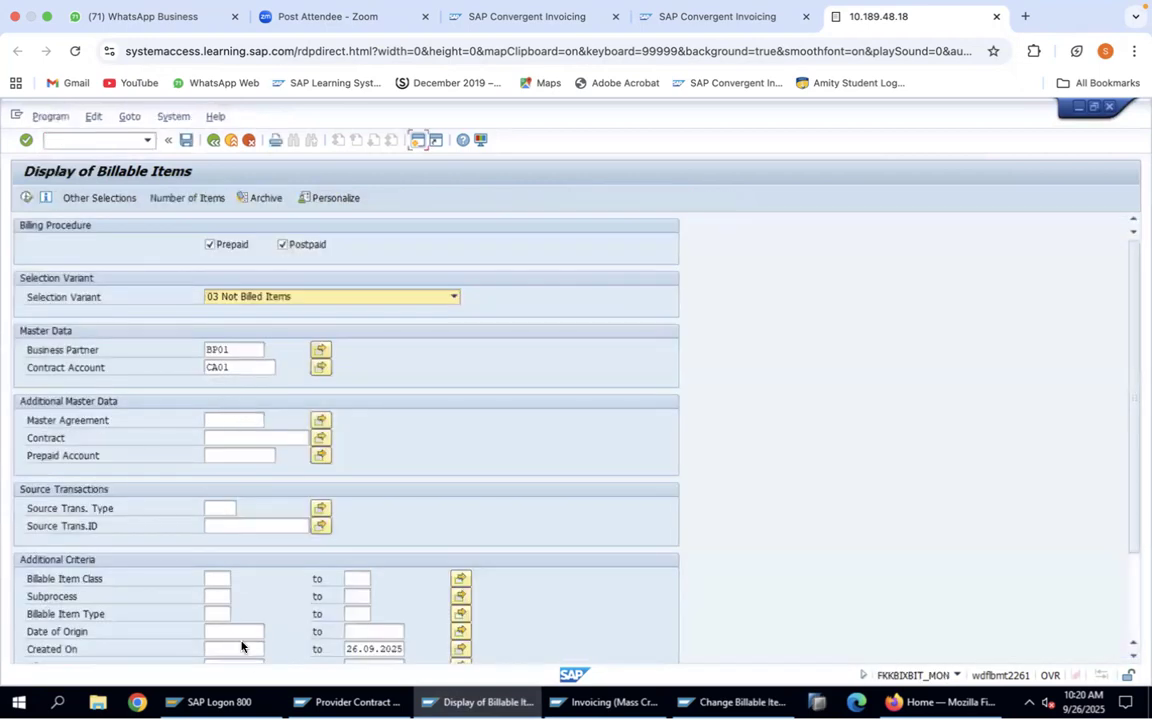
List the not billed items with a Created On start date of 26.09.2025 and select the two Z001 items.
click(239, 648)
click(271, 651)
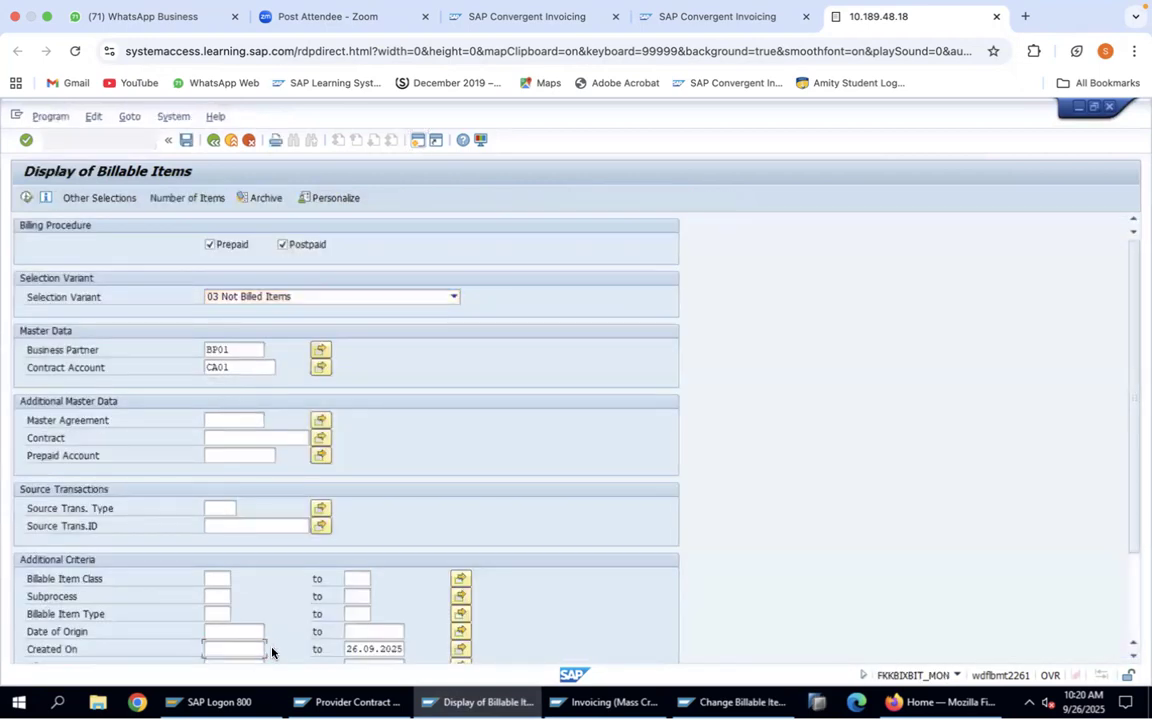
double_click(277, 435)
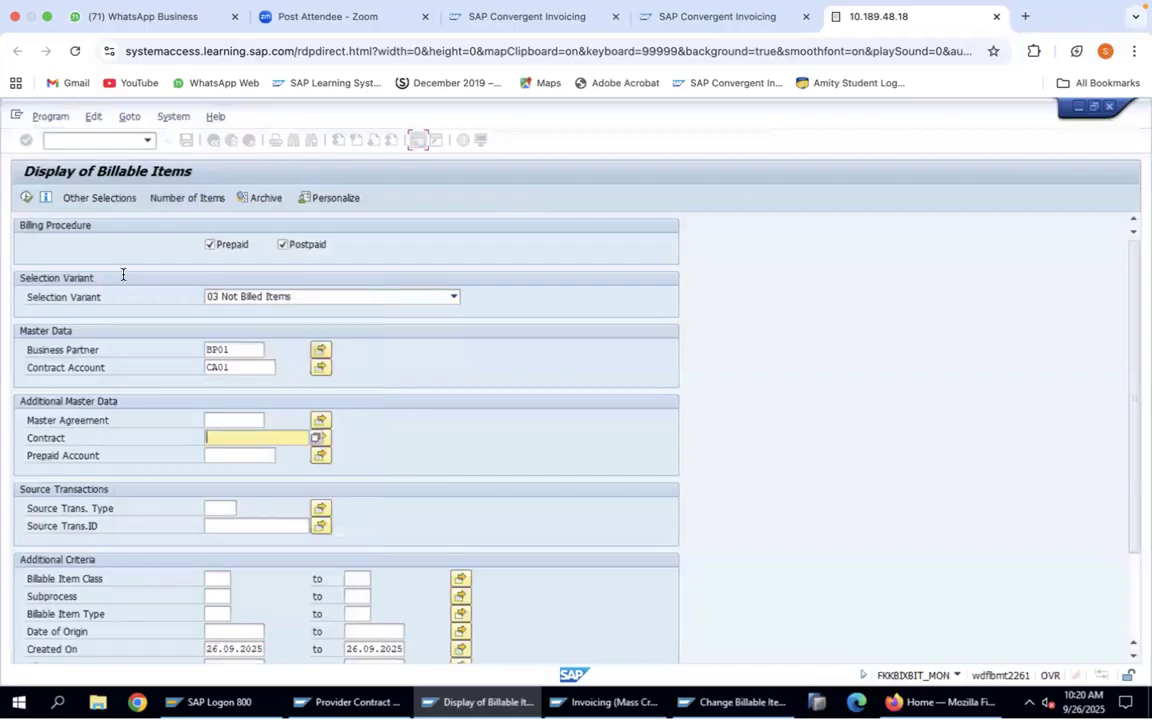
click(28, 198)
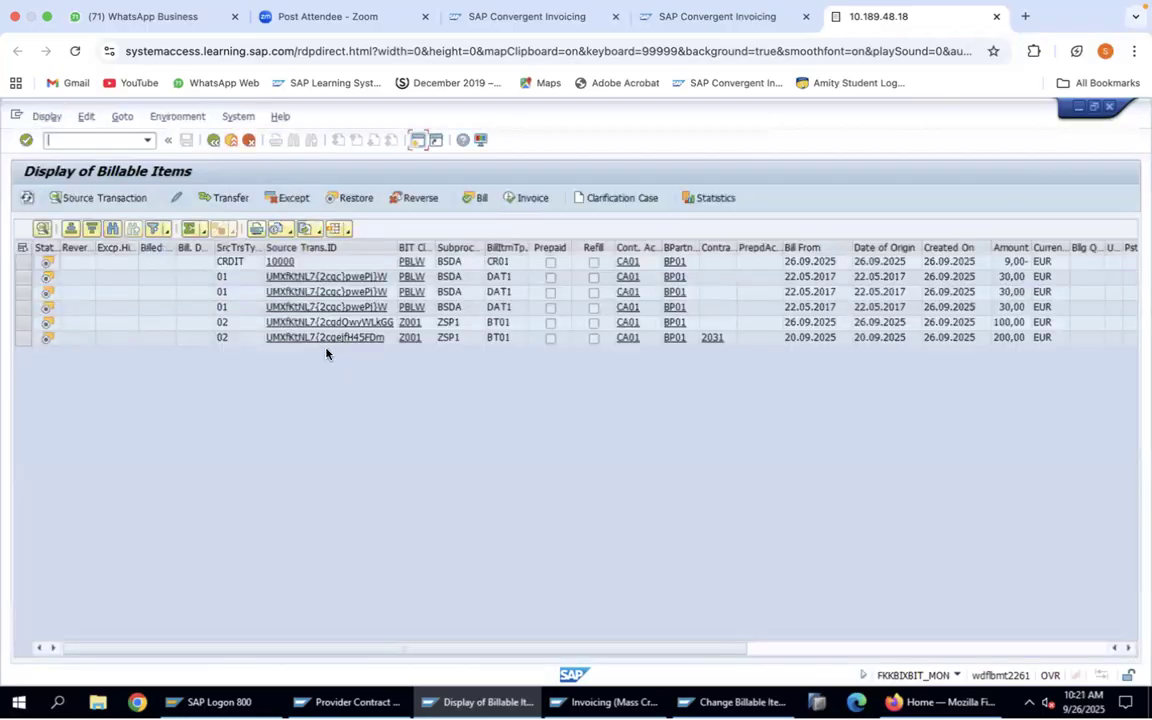
click(21, 323)
drag(21, 326, 20, 341)
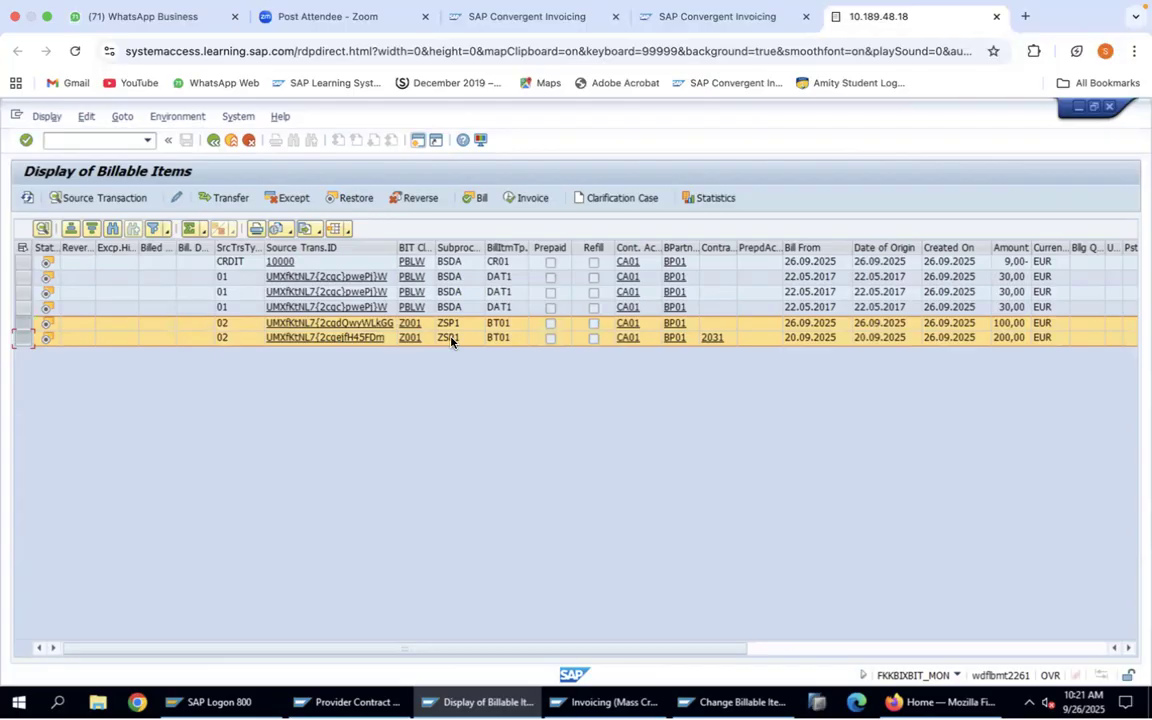
Start transaction SE38 to open the ABAP Editor.
click(120, 143)
text(/nse38)
key(Return)
Try to search for programs matching RFKKBIXBITSAMPLEUPLOAD*.
click(211, 263)
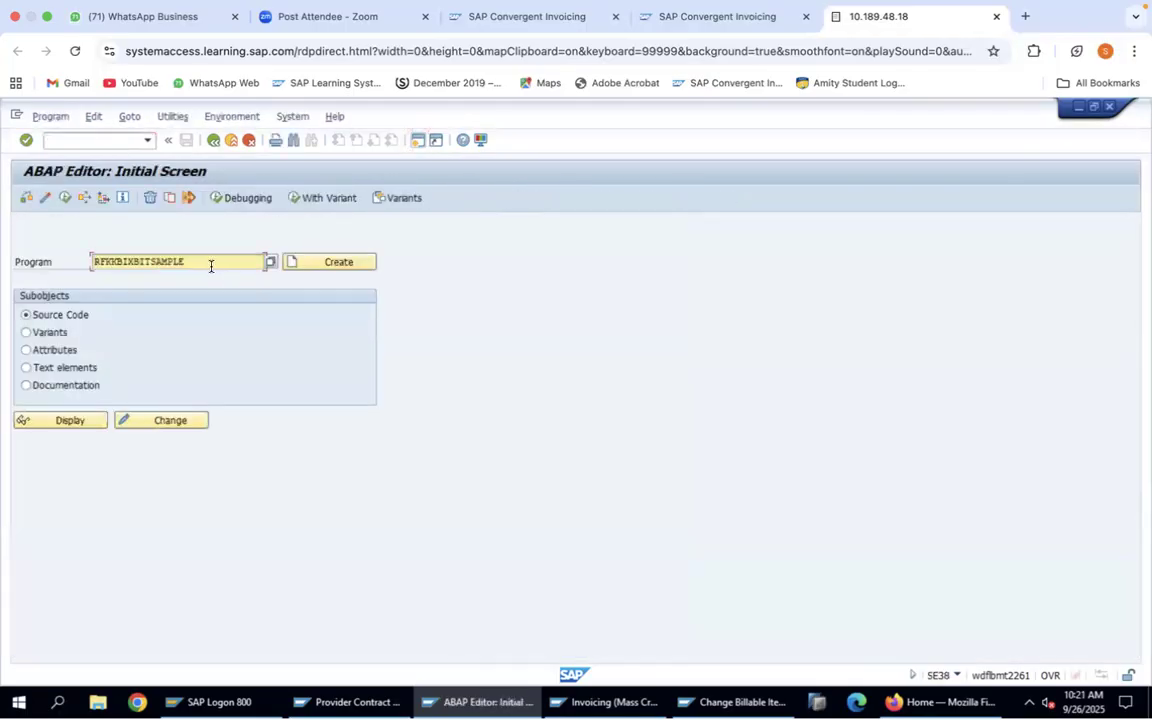
key(BackSpace)
key(BackSpace)
key(BackSpace)
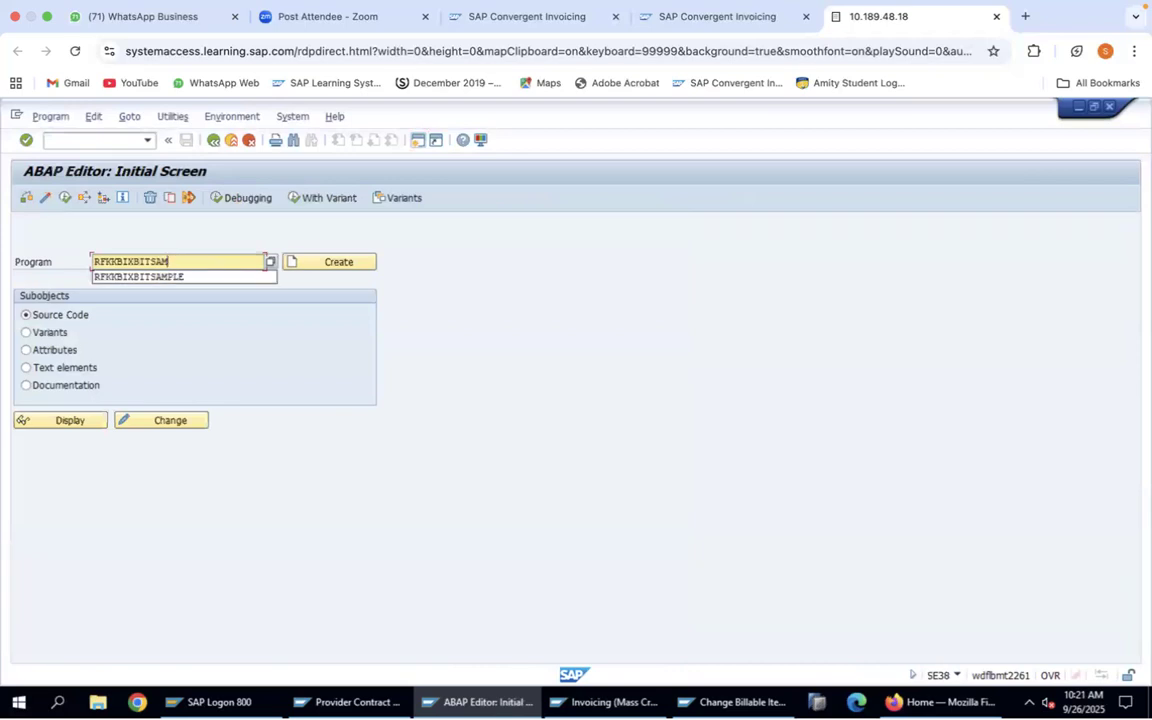
key(BackSpace)
key(BackSpace)
key(BackSpace)
text(U)
key(BackSpace)
key(Down)
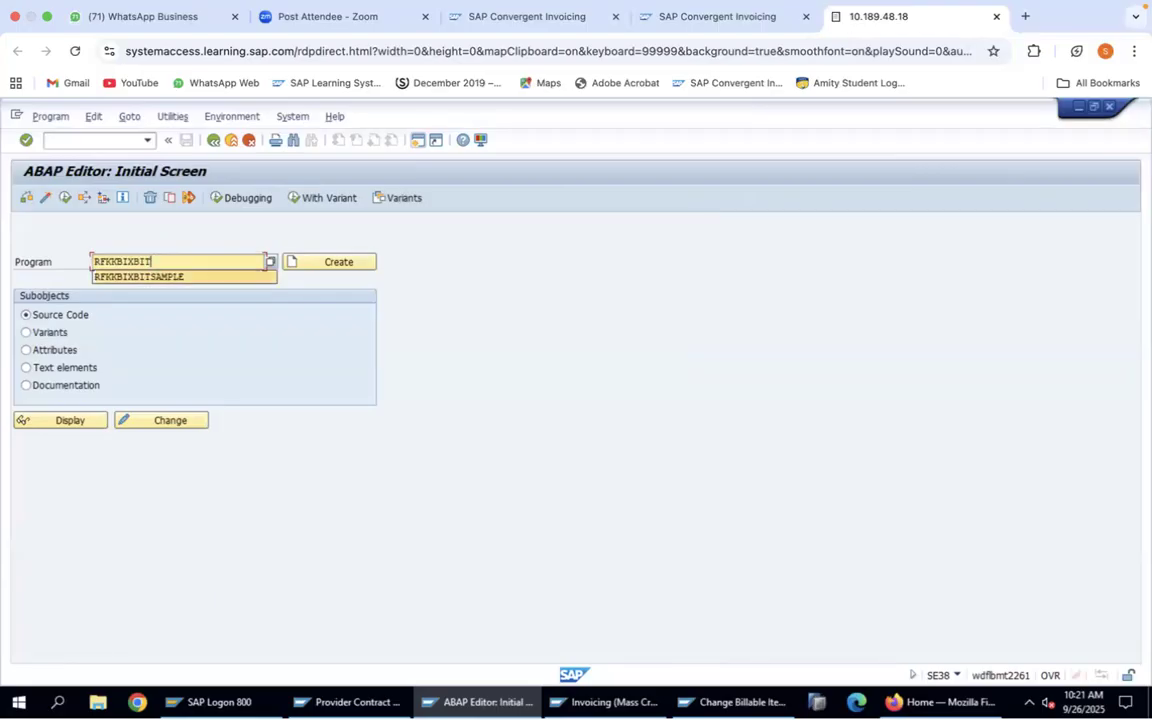
key(Return)
text(UPLOAD*)
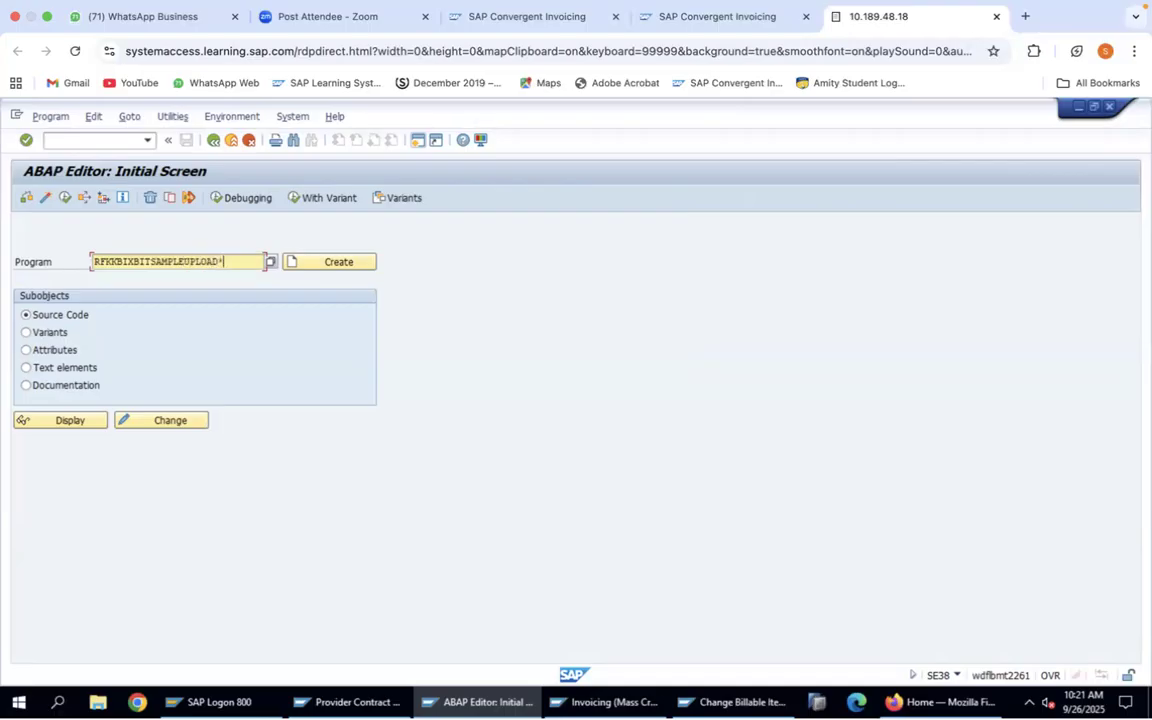
key(Return)
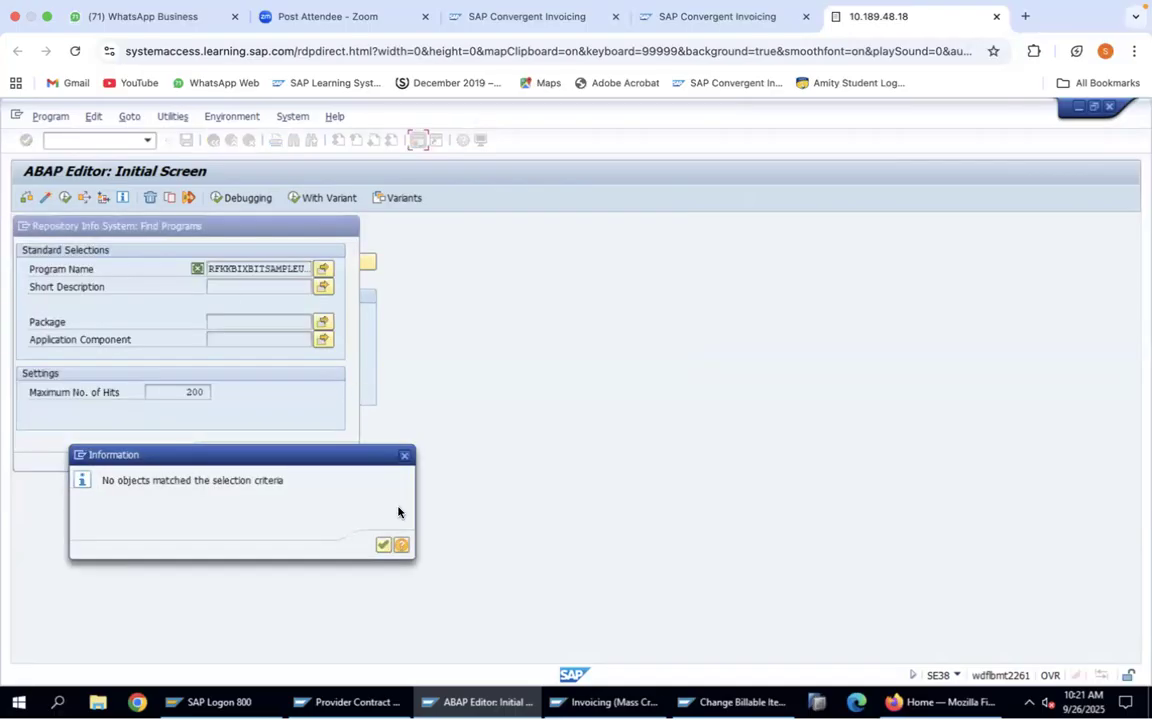
click(384, 543)
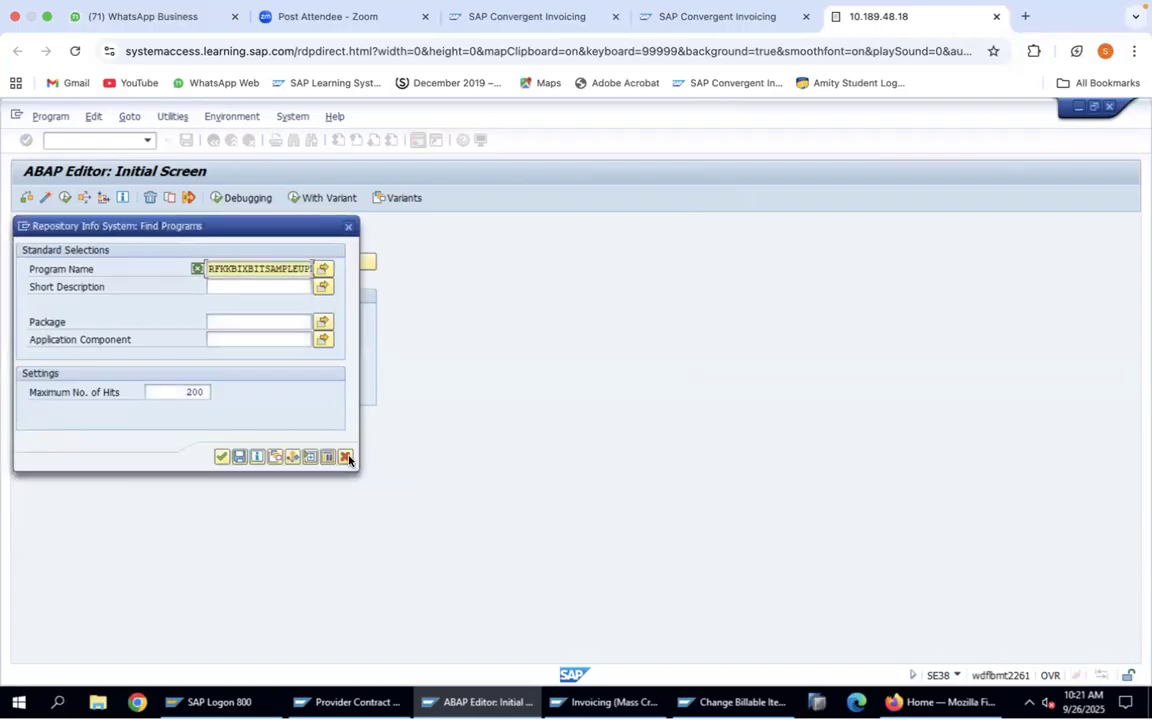
click(345, 457)
Search for programs matching RFKKBIXBIT* and choose RFKKBIXBITUPLOADSAMPLEFILE.
key(BackSpace)
key(BackSpace)
key(BackSpace)
key(BackSpace)
key(BackSpace)
key(BackSpace)
key(BackSpace)
key(BackSpace)
key(BackSpace)
key(BackSpace)
key(BackSpace)
key(BackSpace)
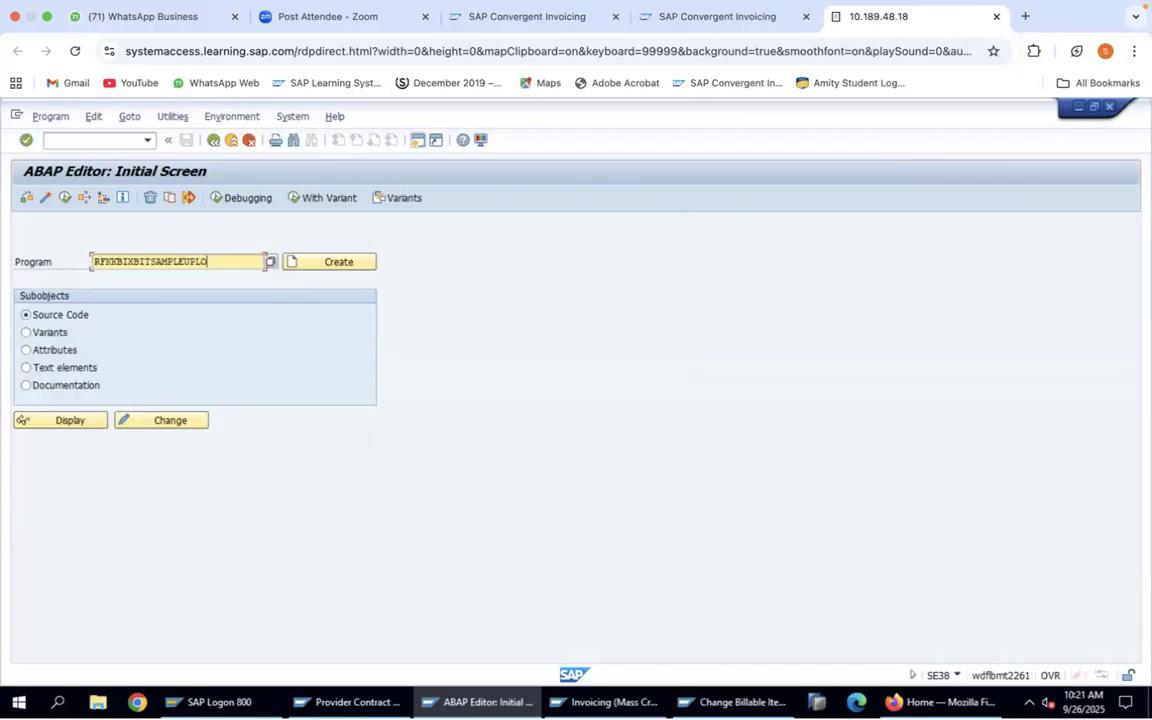
key(BackSpace)
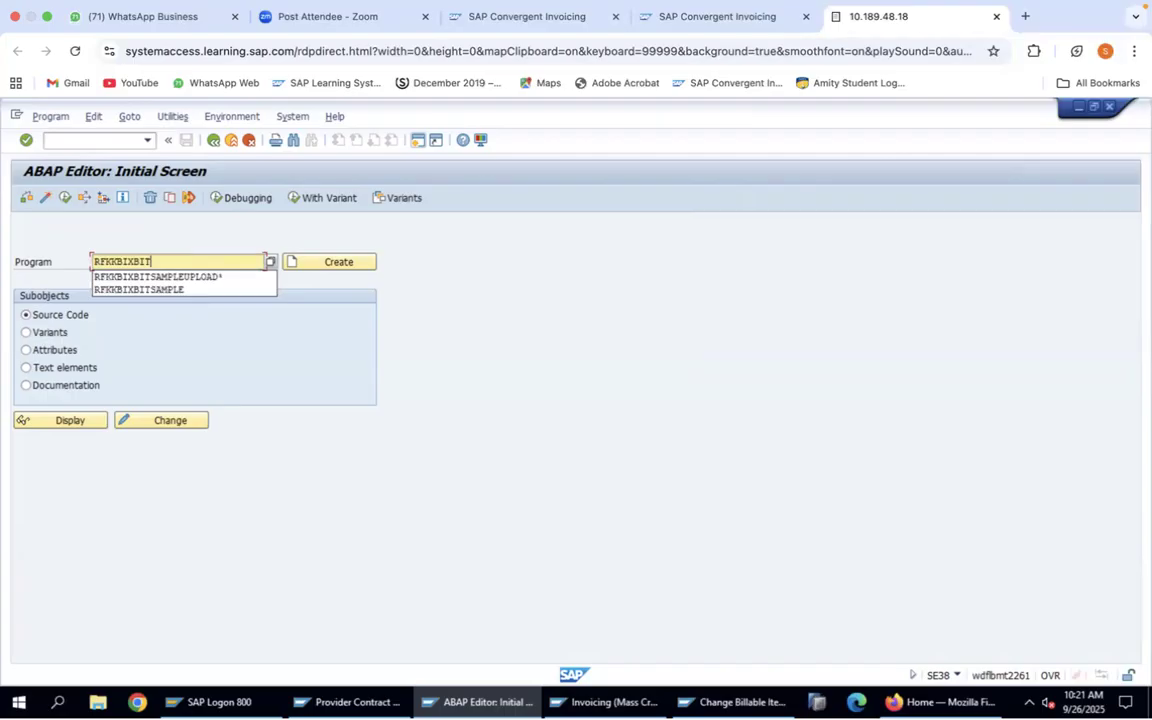
text(*)
key(F4)
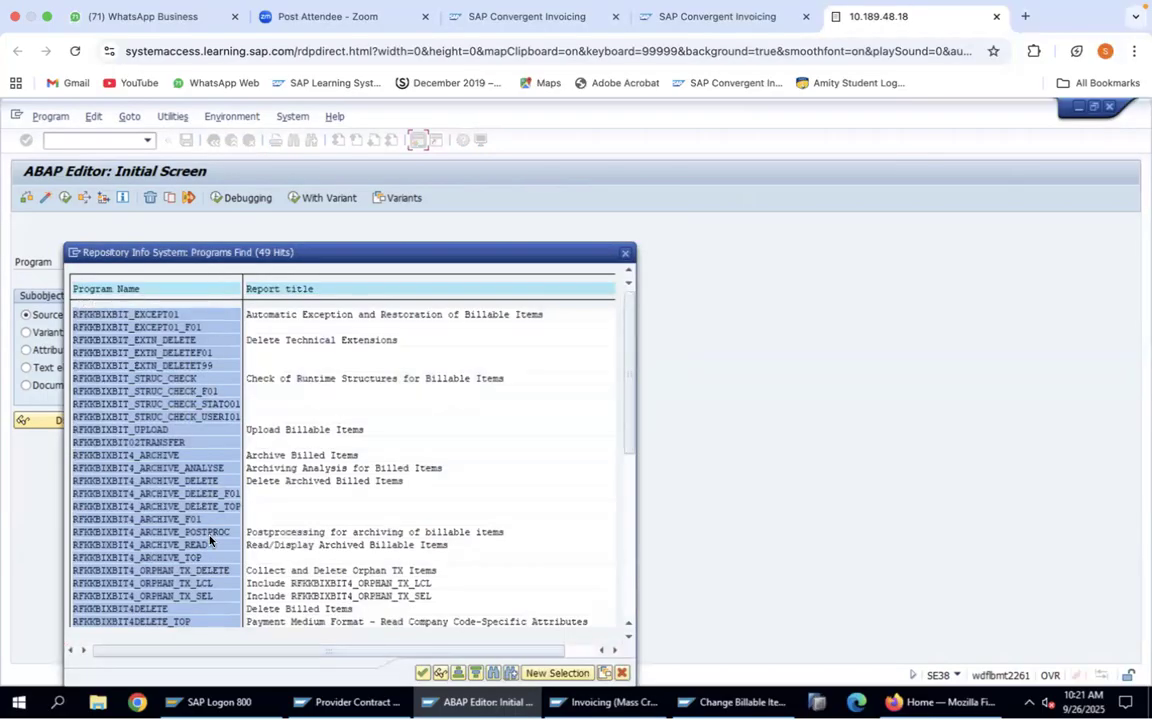
scroll(209, 540, down, 4)
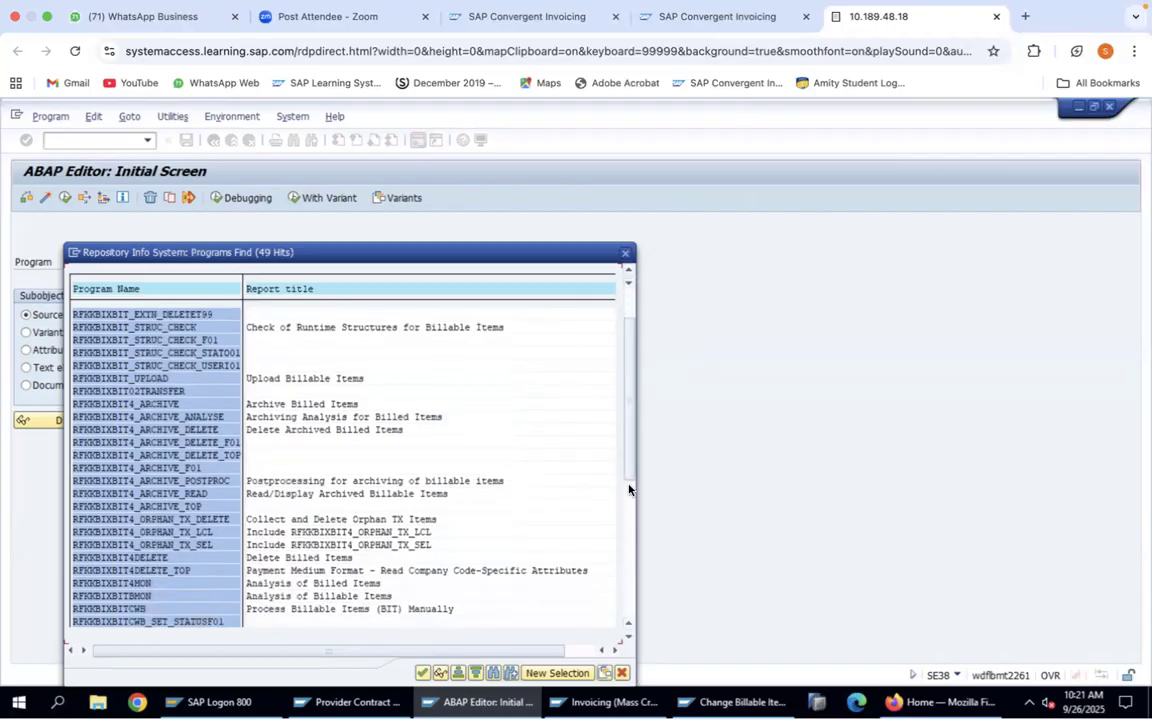
click(625, 511)
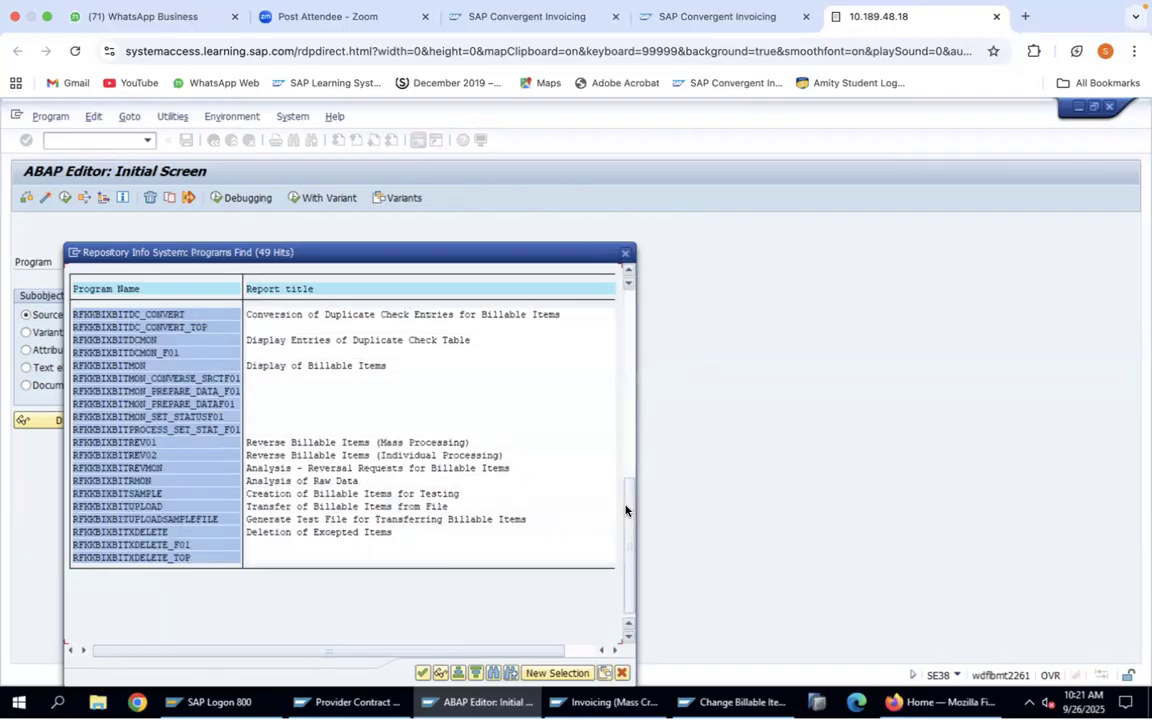
double_click(145, 522)
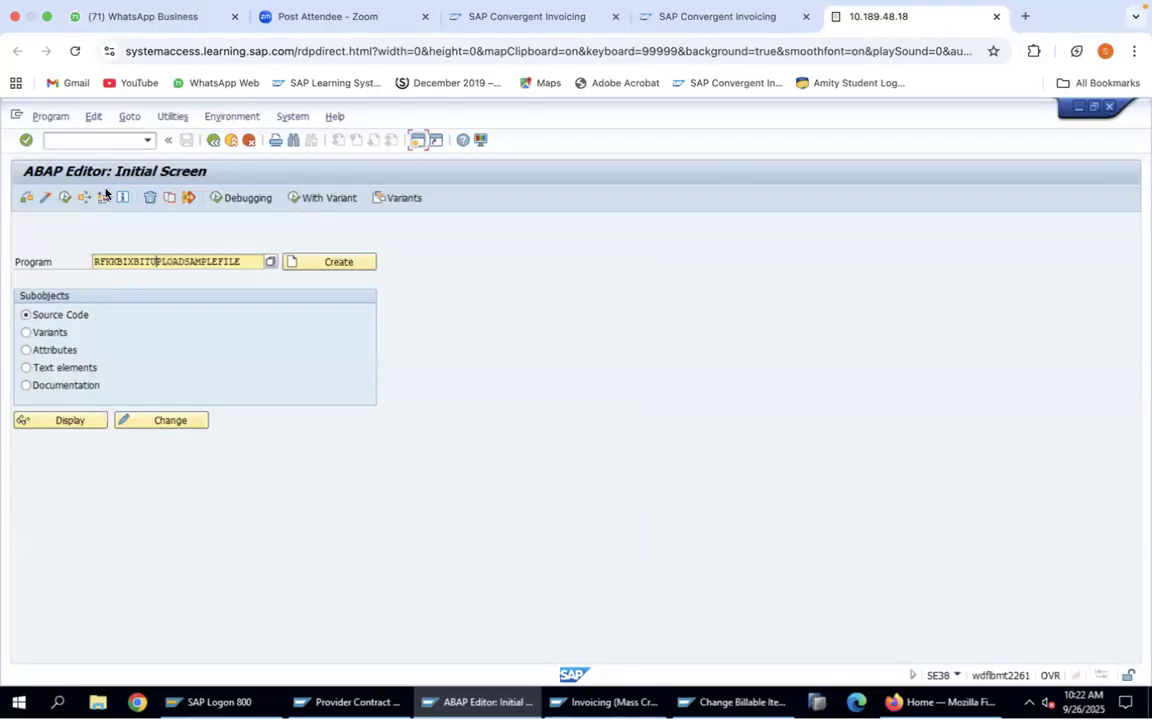
Run the program for billable item class Z001 and save the test file as SAMPLE_T41_400_Z001.CSV in the SAP GUI folder.
click(66, 200)
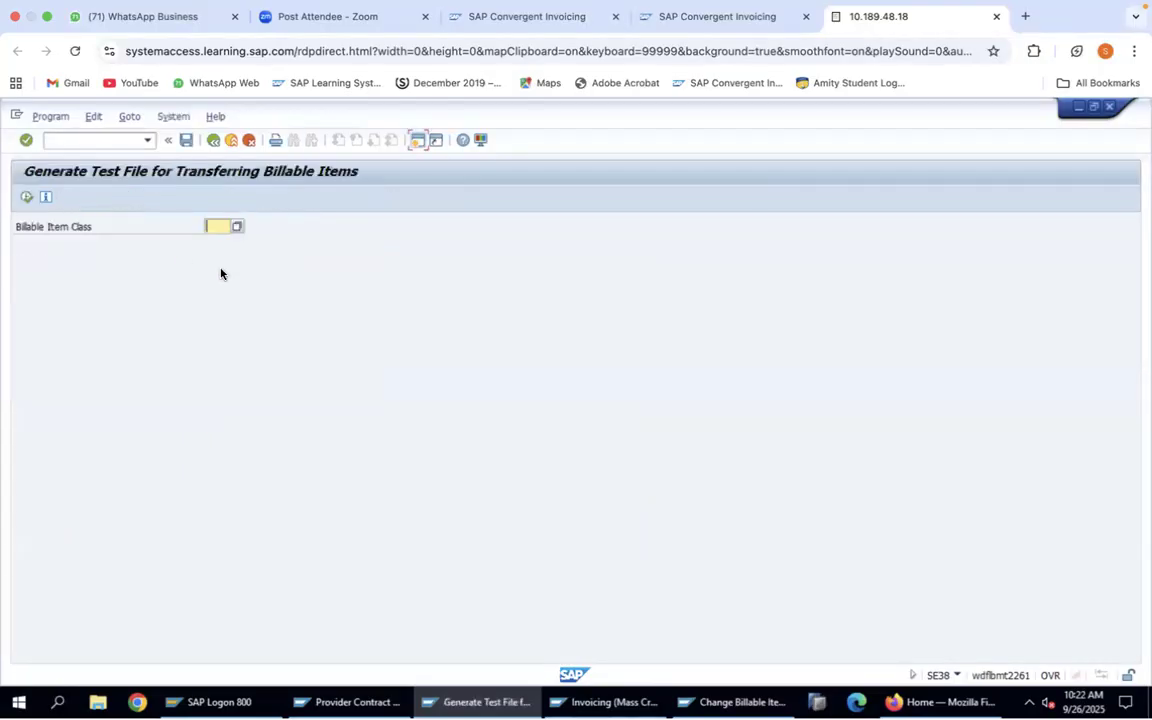
click(236, 229)
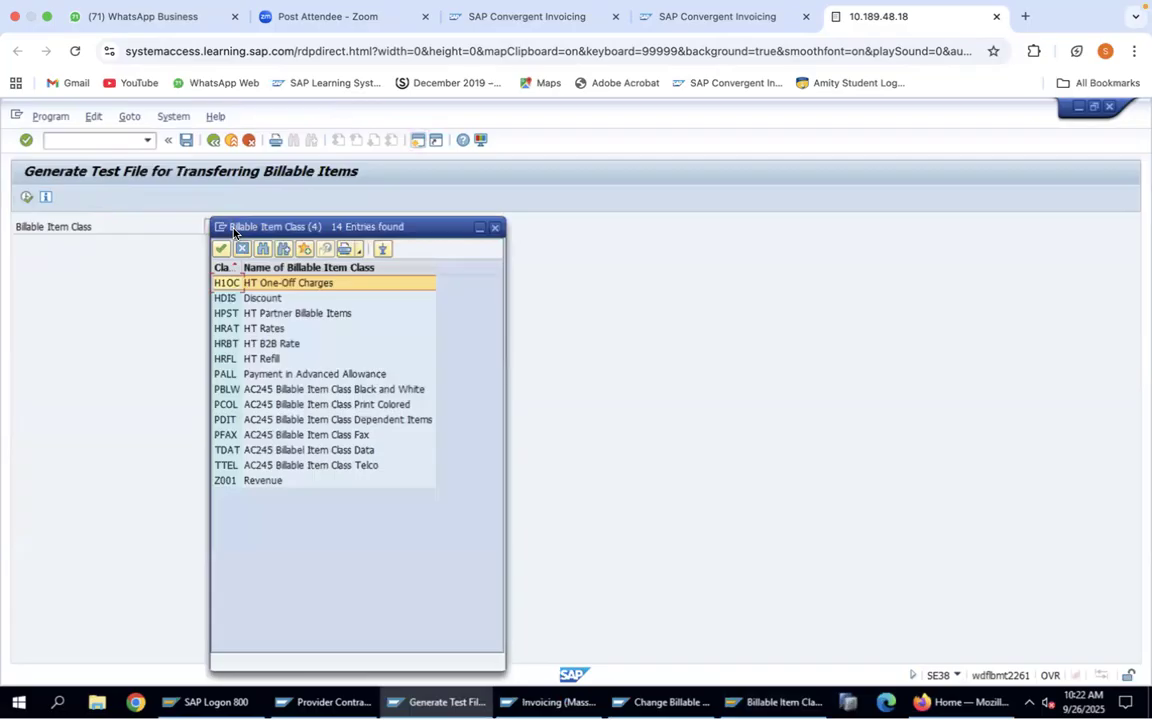
double_click(224, 482)
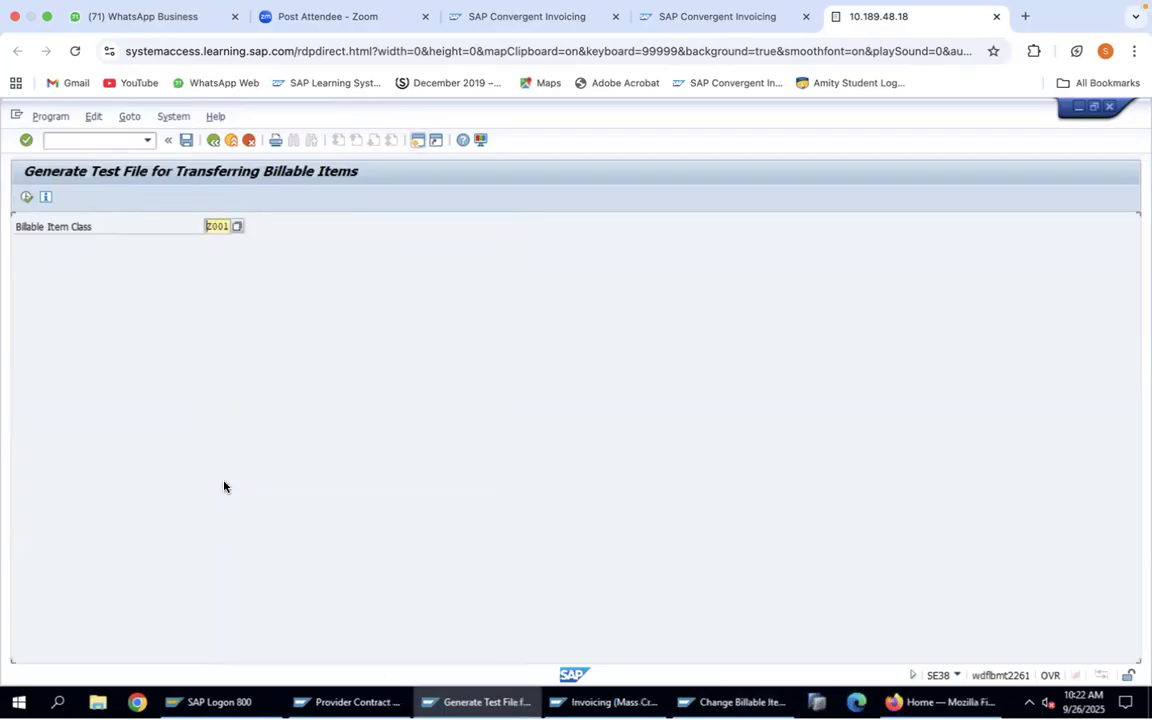
click(26, 198)
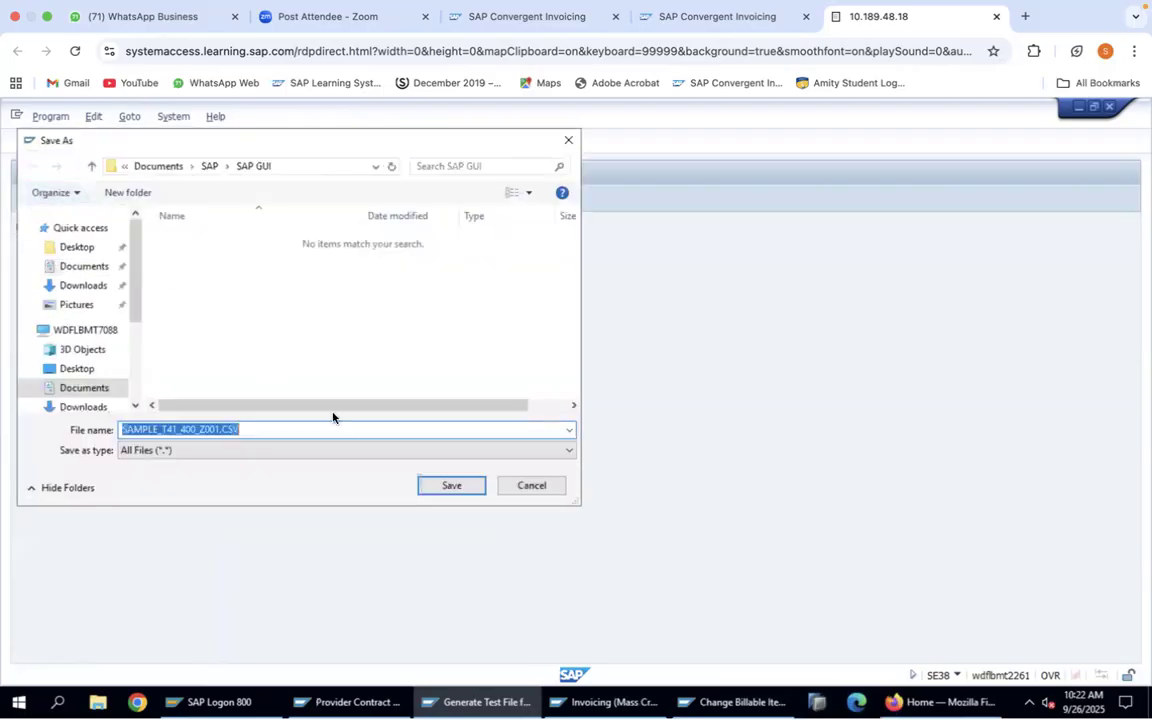
click(452, 486)
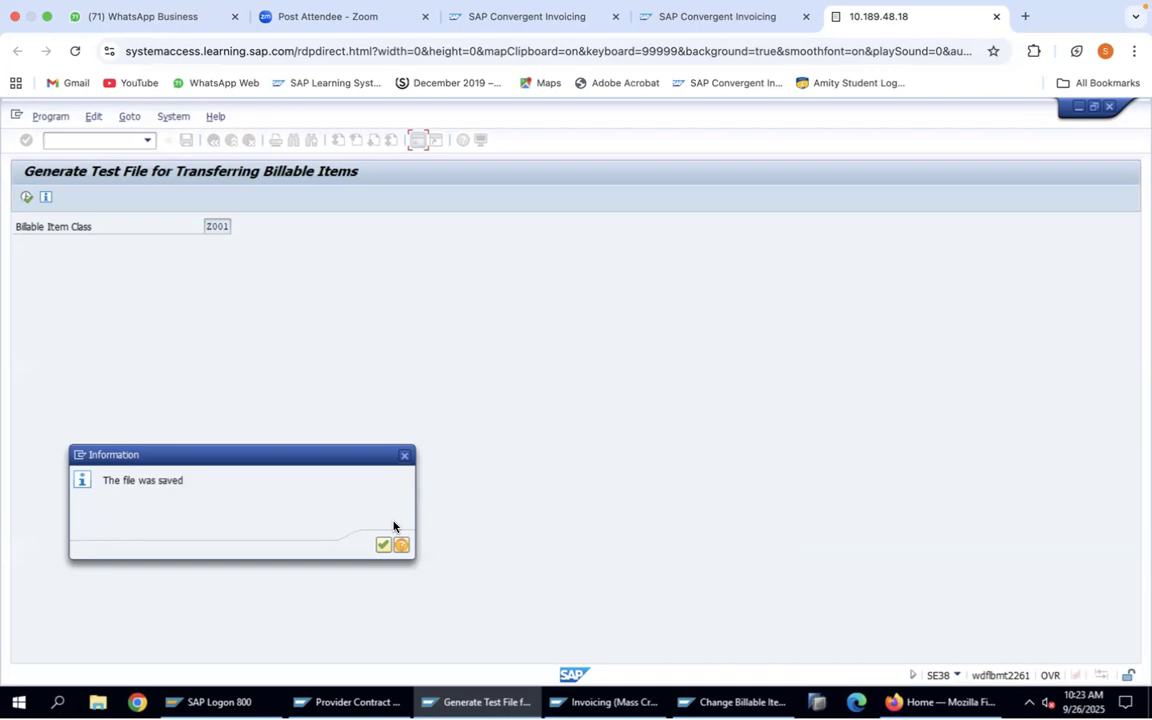
Switch to the process diagram in CI-PPT_v4 (1).pdf to review it and return to the SAP session.
key(super+Tab)
key(super+Tab)
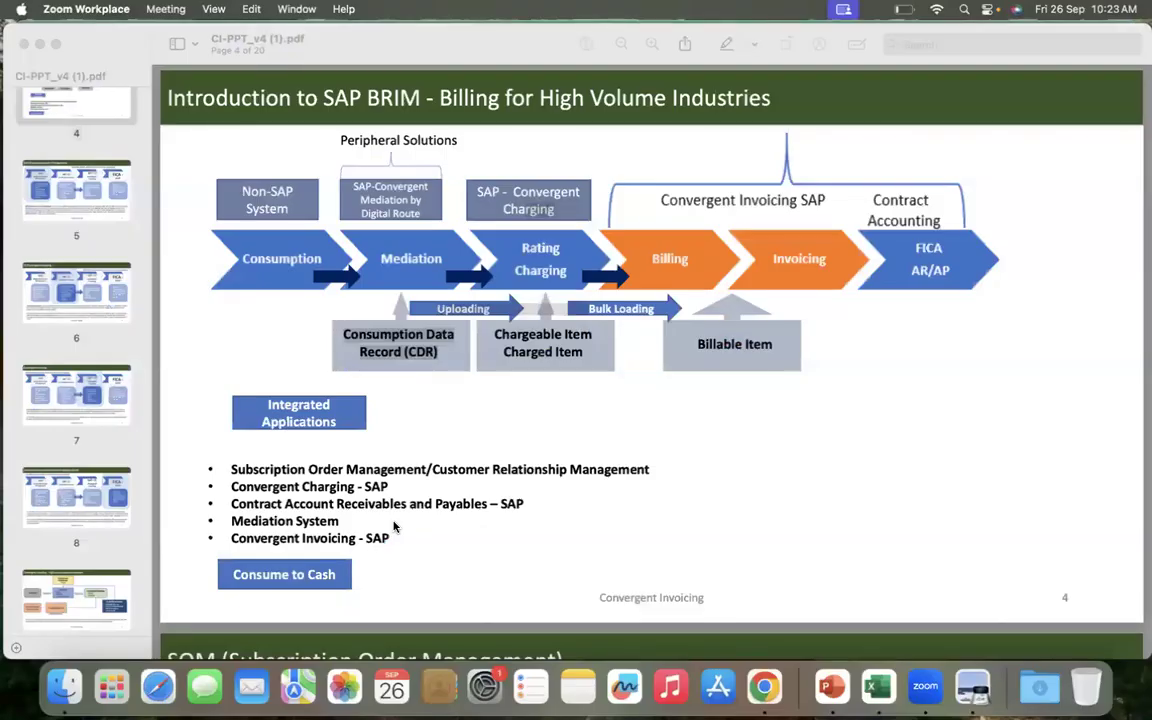
key(super+Tab)
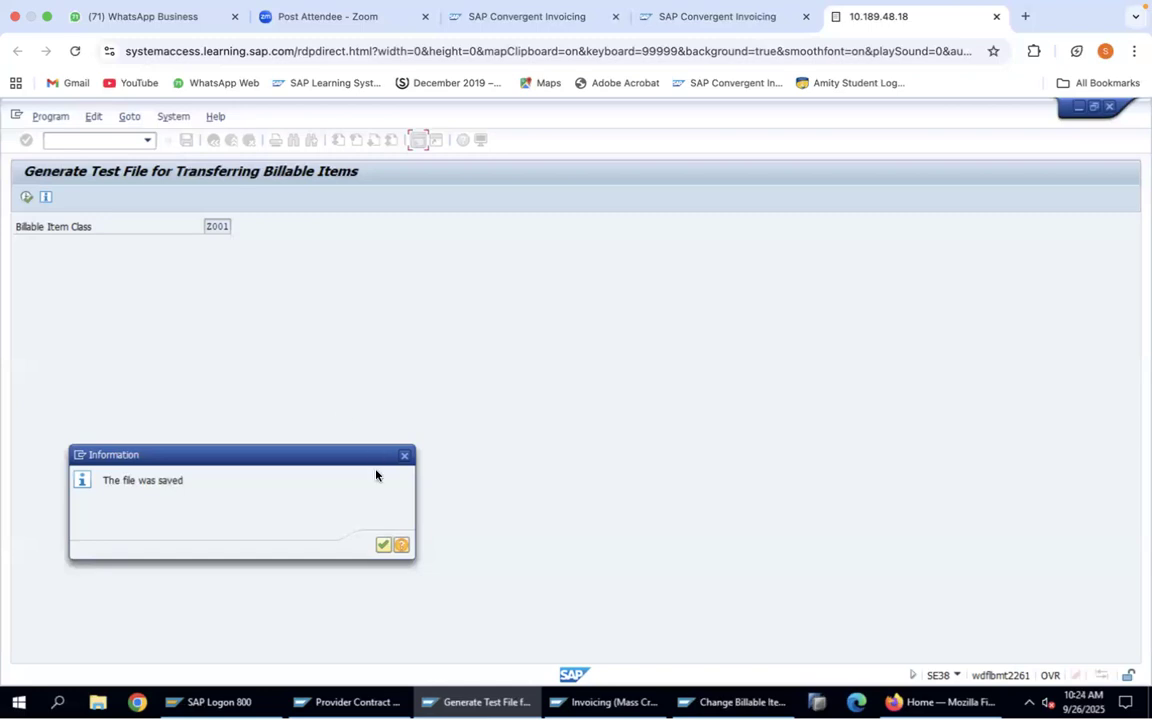
Leave the test file program and open SAMPLE_T41_400_Z001.CSV from File Explorer's recent files in Excel.
click(382, 545)
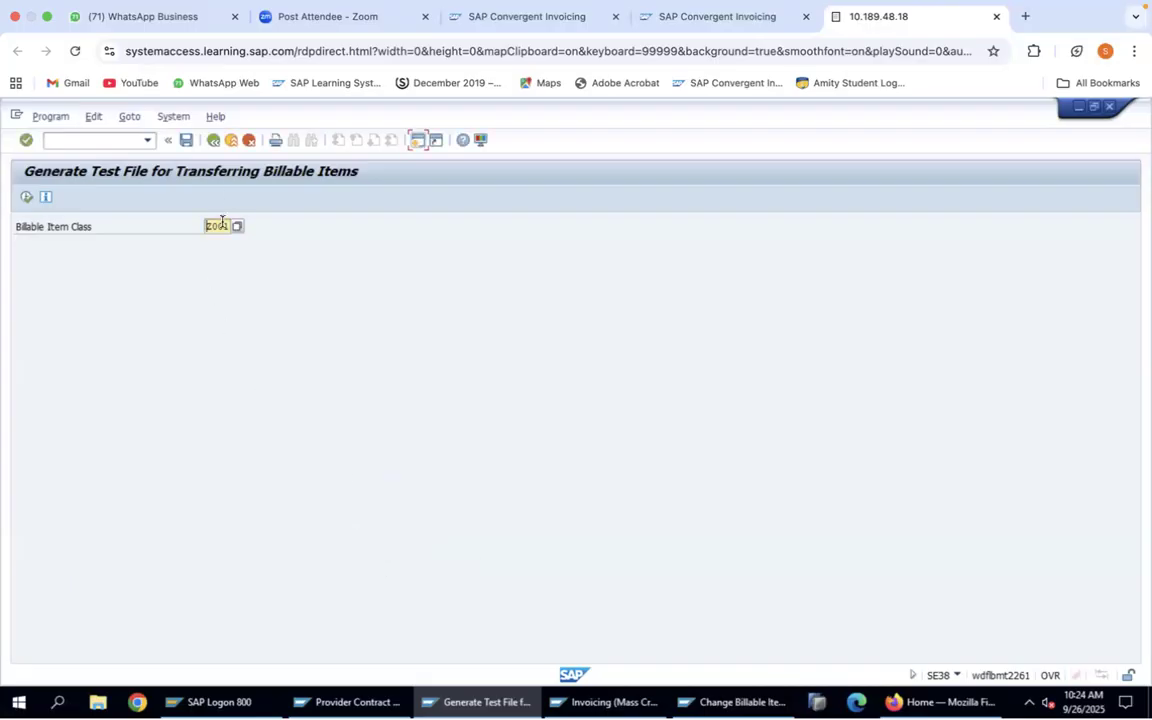
click(213, 140)
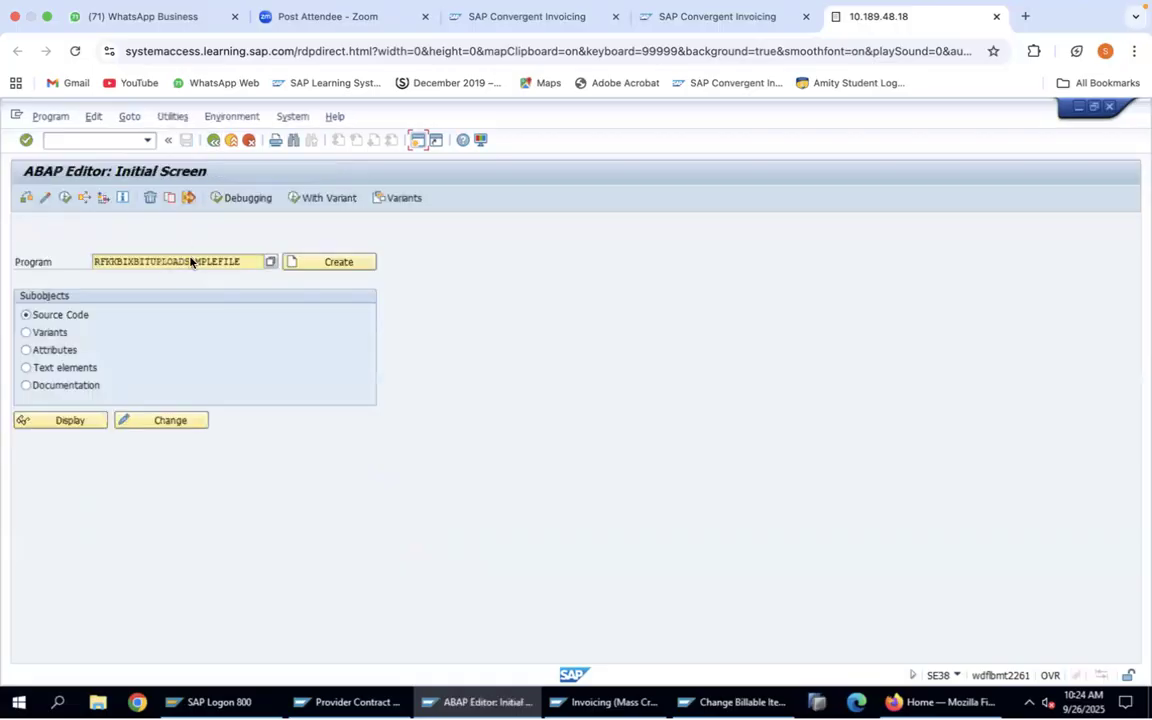
click(98, 703)
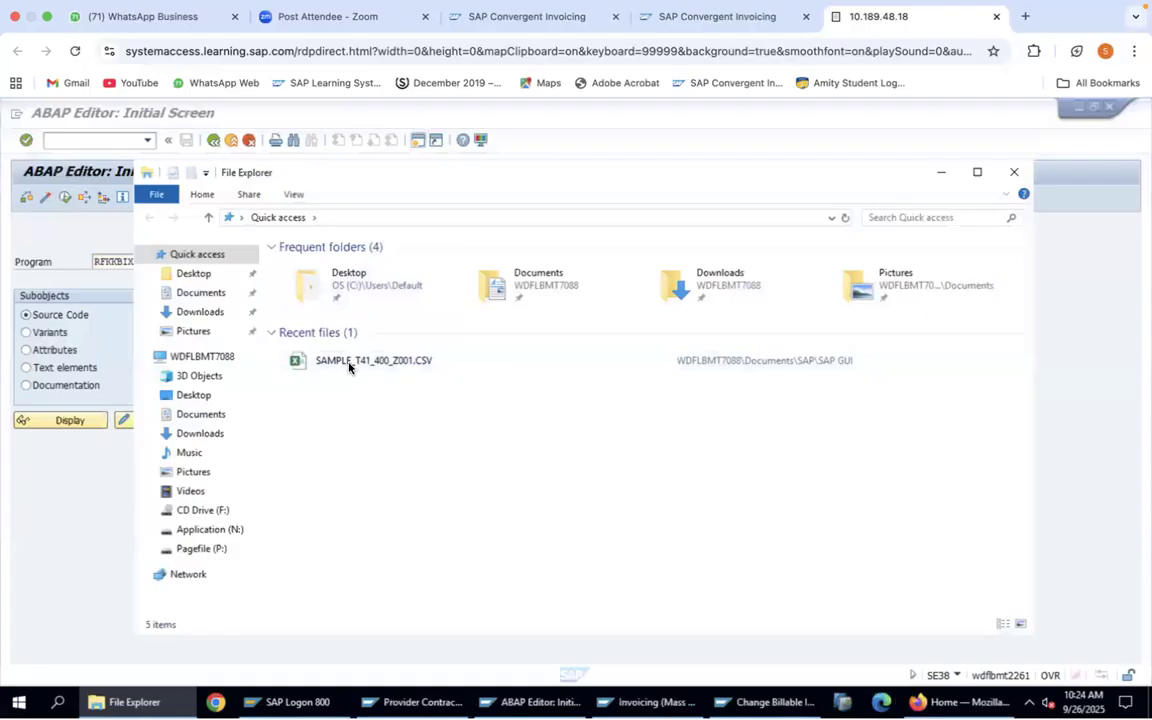
double_click(348, 362)
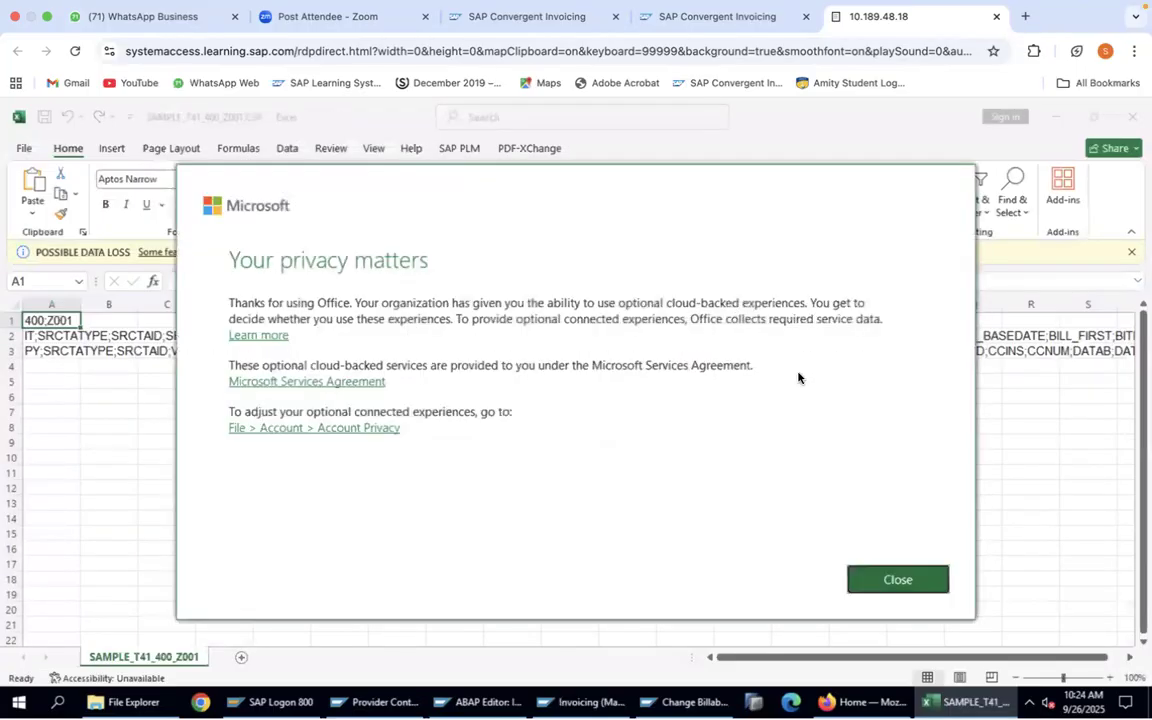
click(897, 580)
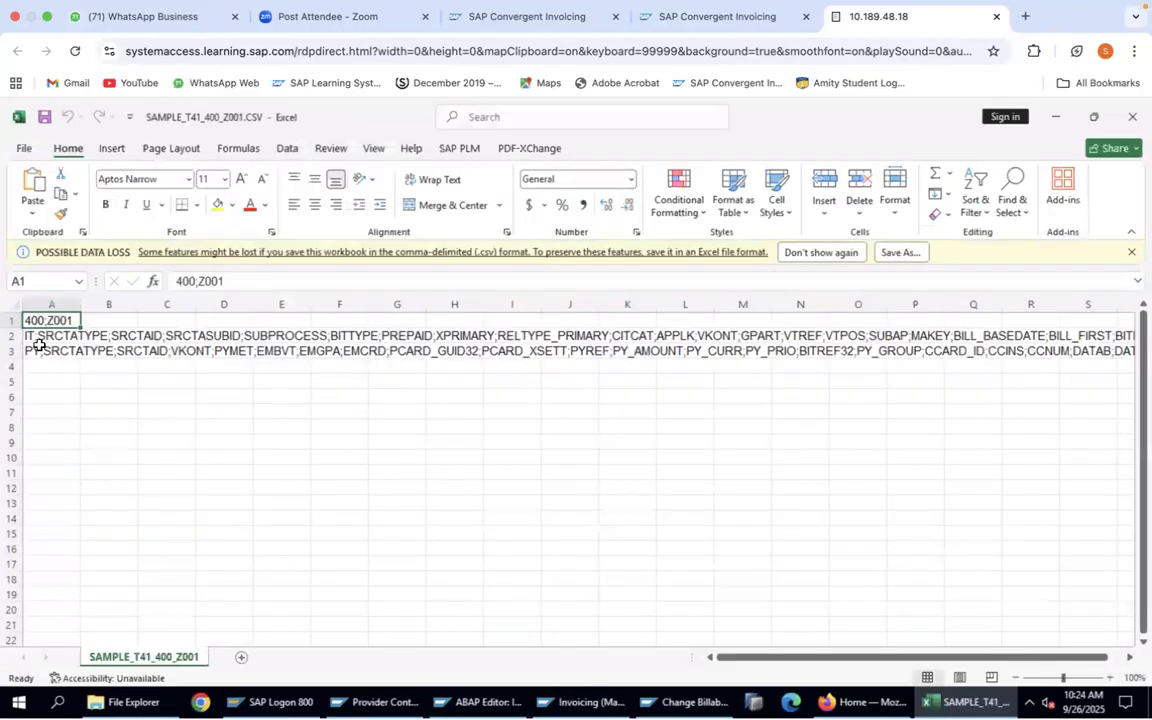
Close SAMPLE_T41_400_Z001.CSV without saving changes and return to the ABAP Editor.
click(1131, 117)
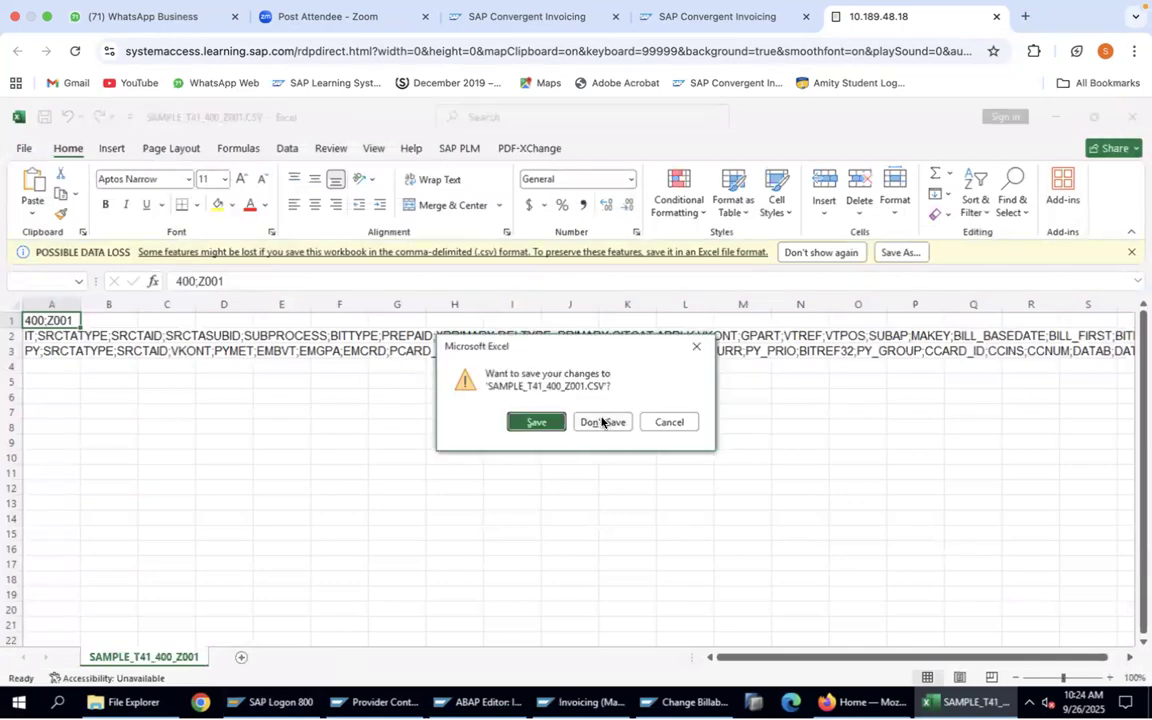
click(601, 422)
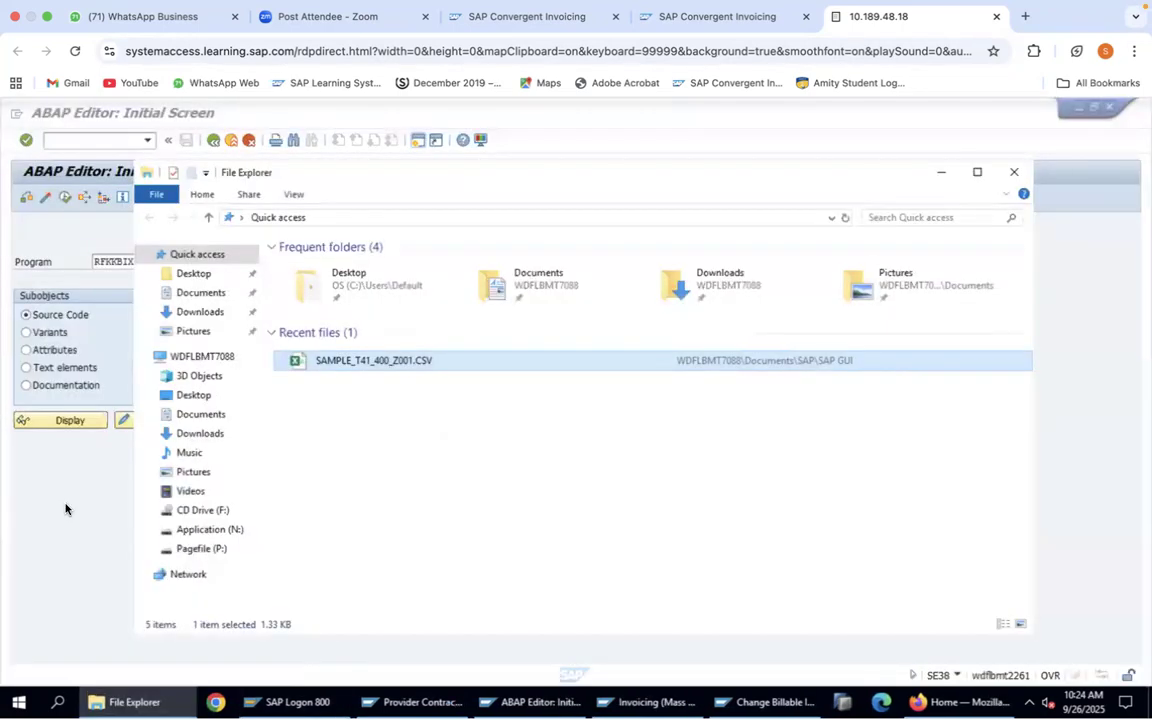
click(165, 299)
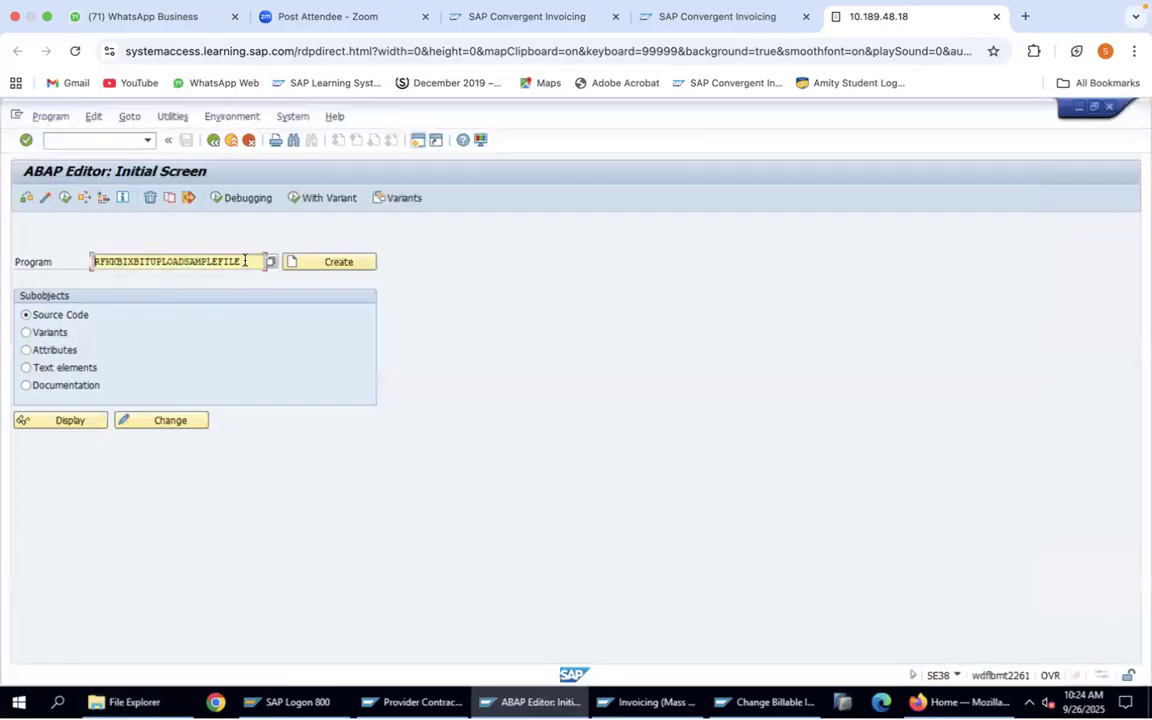
Change the program name to RFKKBIXBITUPLOAD and execute the program.
key(BackSpace)
key(BackSpace)
key(BackSpace)
key(BackSpace)
key(BackSpace)
key(BackSpace)
key(BackSpace)
key(BackSpace)
key(BackSpace)
key(BackSpace)
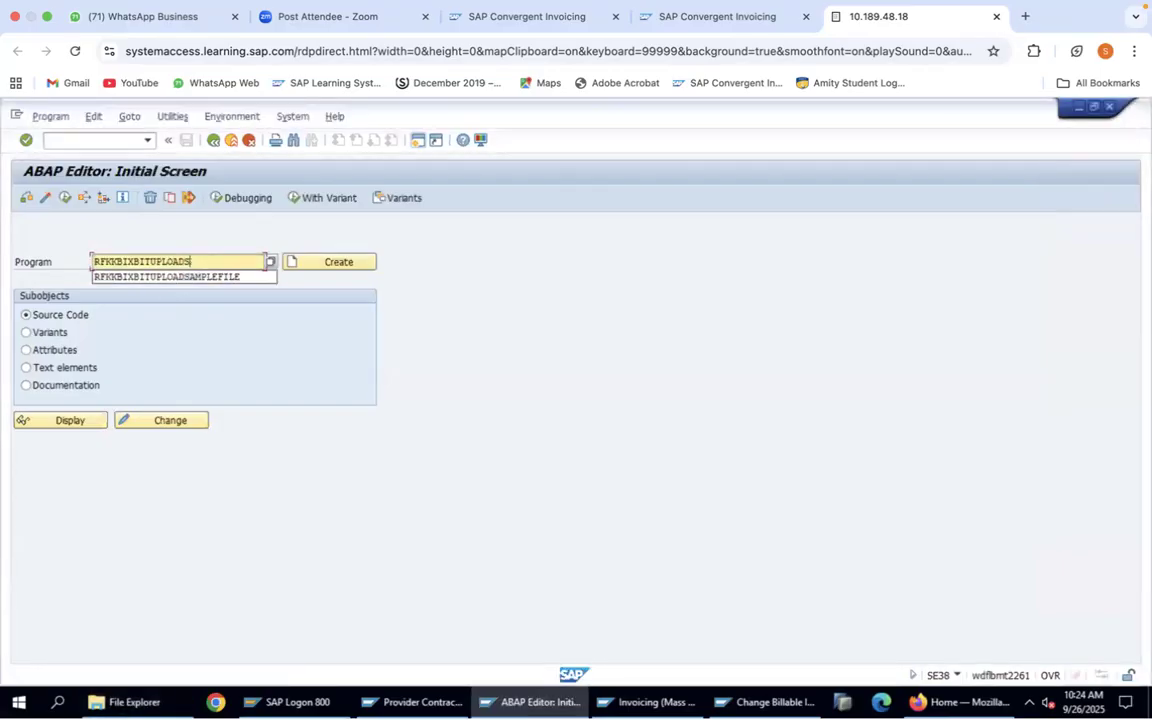
click(63, 197)
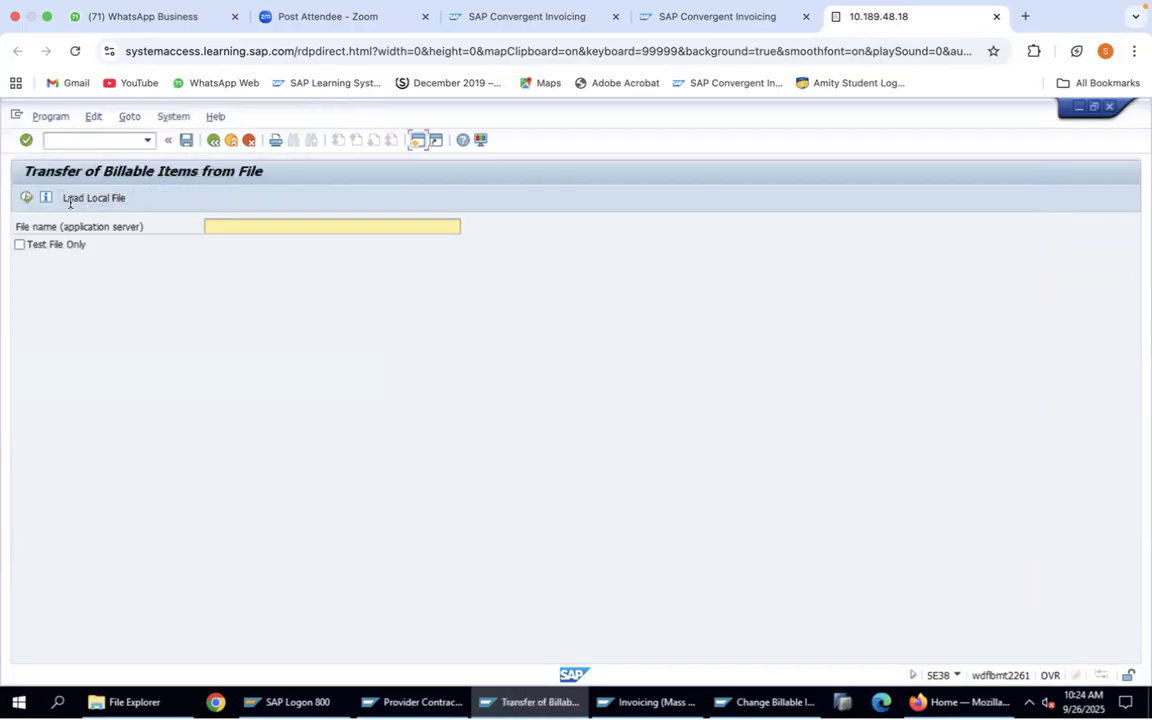
Try to load the local sample CSV file as billable items, and return to SAP Easy Access.
click(89, 199)
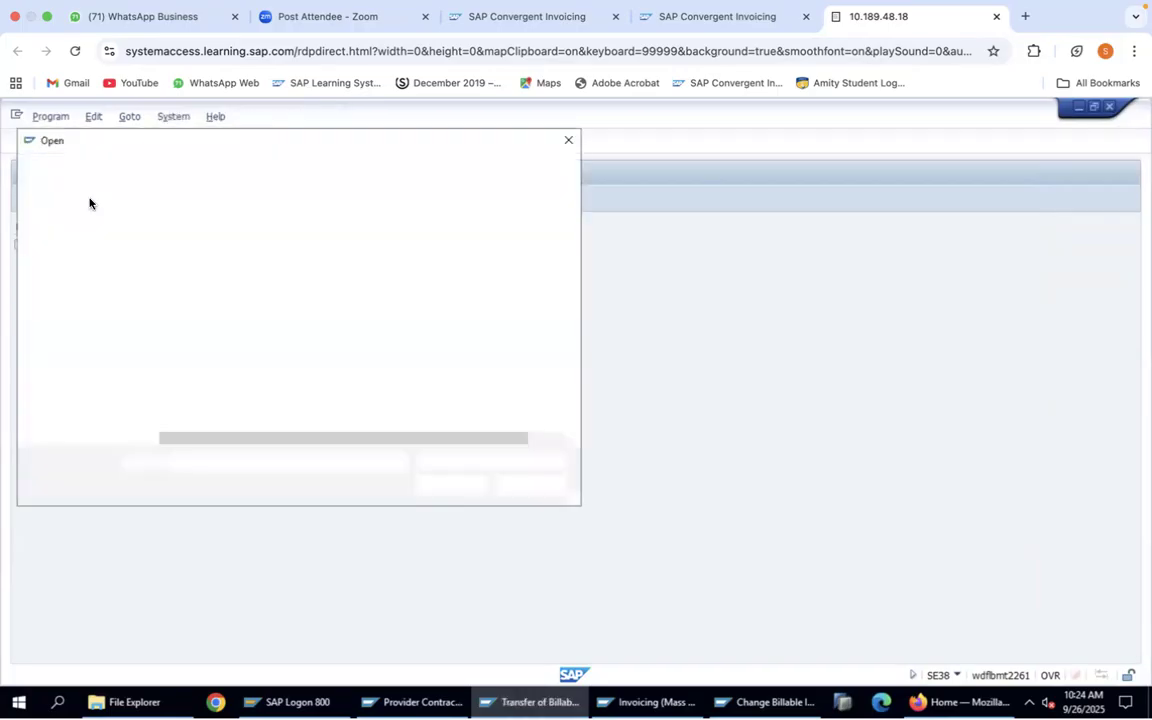
double_click(240, 241)
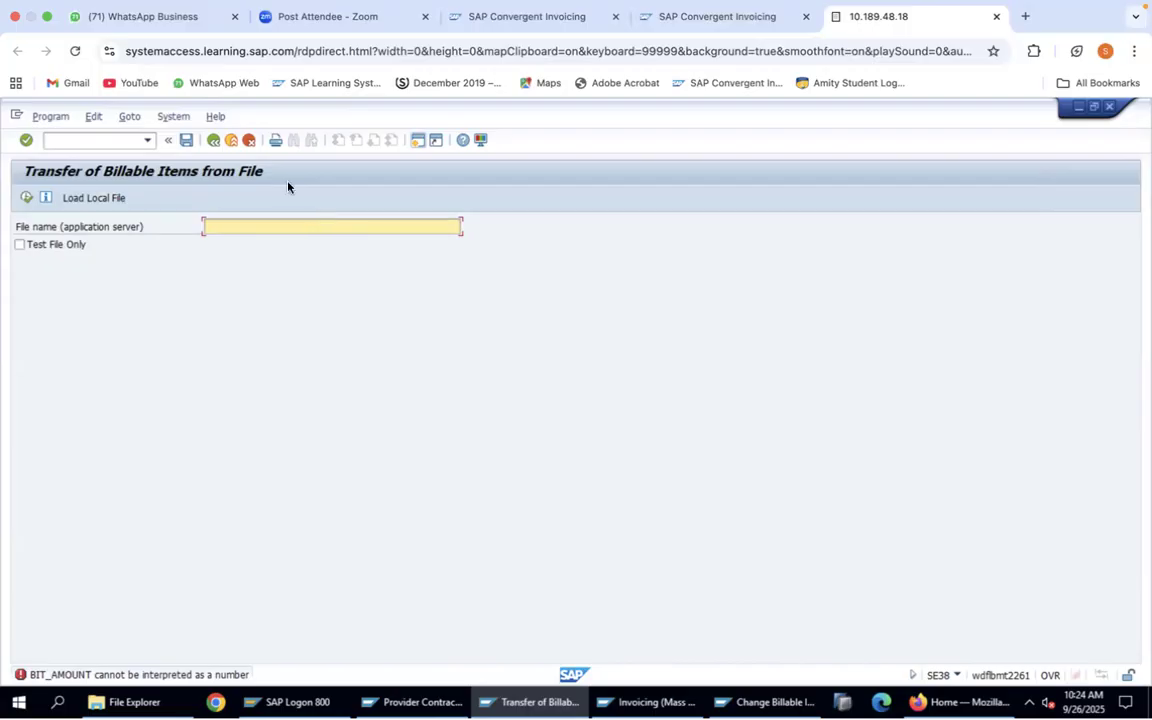
click(213, 146)
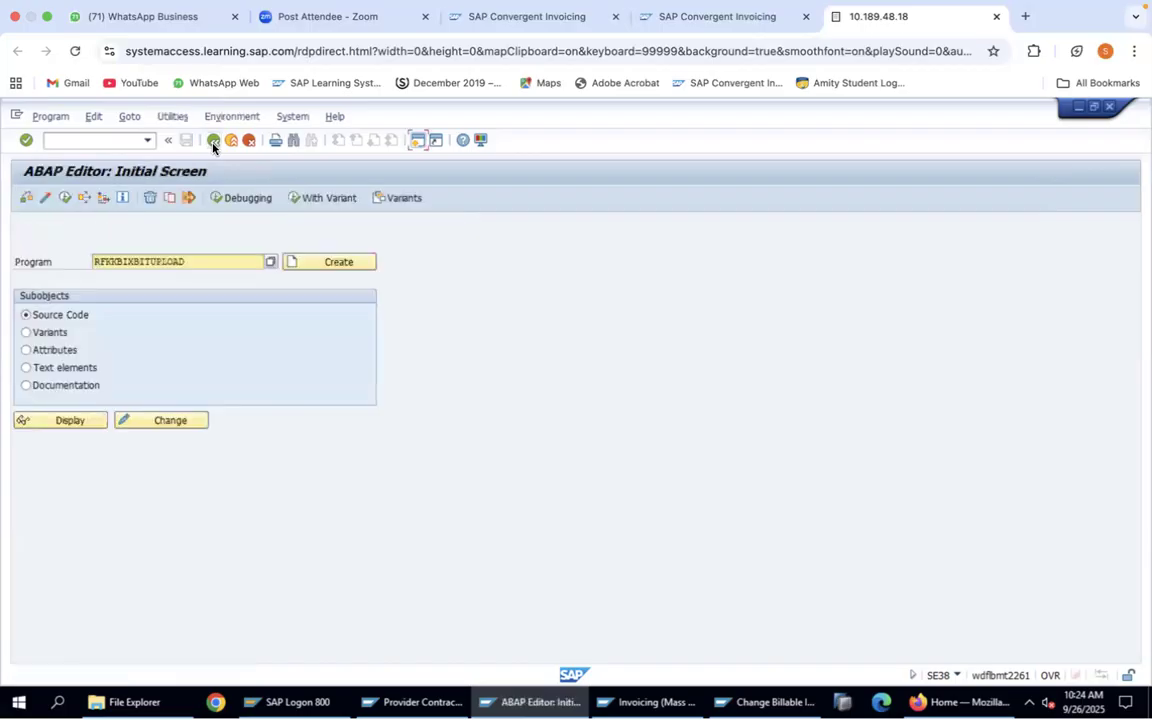
click(213, 148)
View the BRIM process diagram in CI-PPT_v4 (1).pdf and switch back to the SAP session.
key(super+Tab)
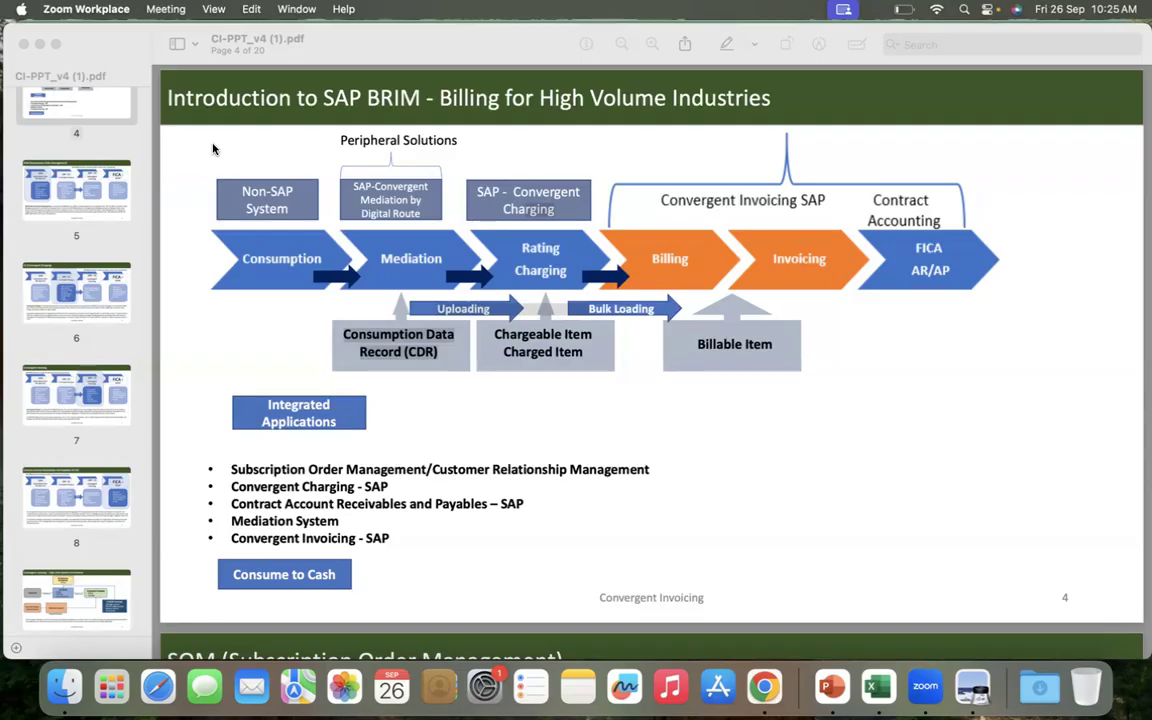
key(super+Tab)
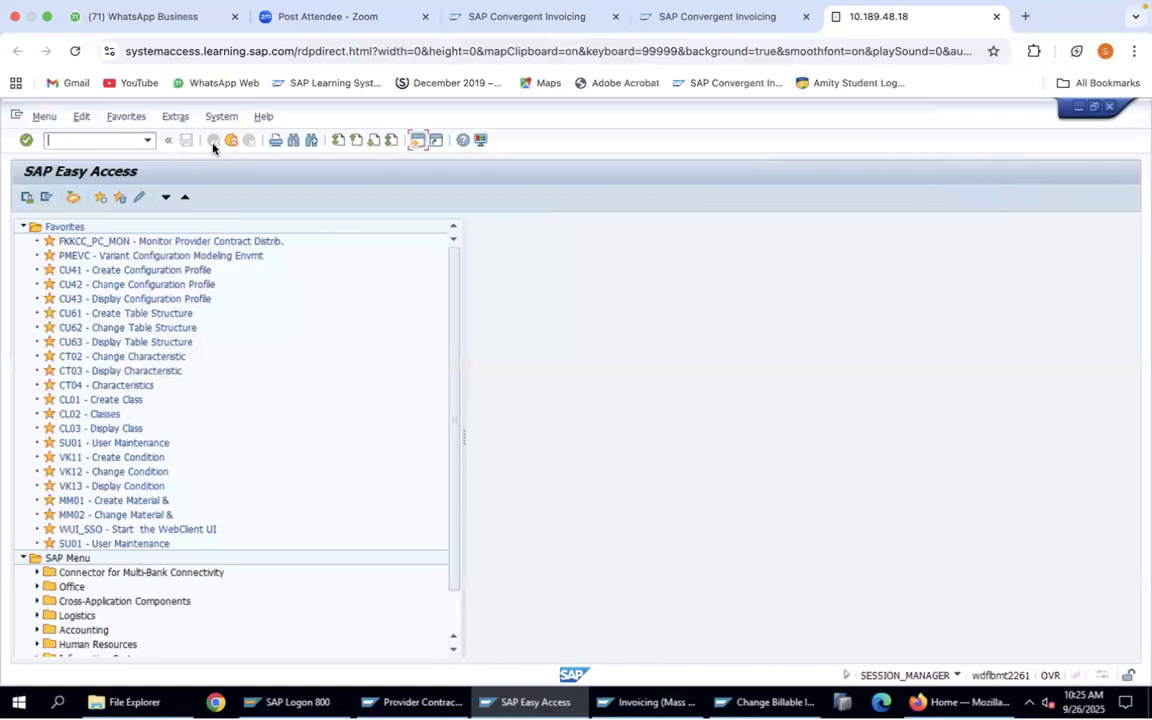
Start transaction FKKBIXBIT_MON for the display of billable items.
text(f)
text(kkbab)
text(bit_mon)
key(Return)
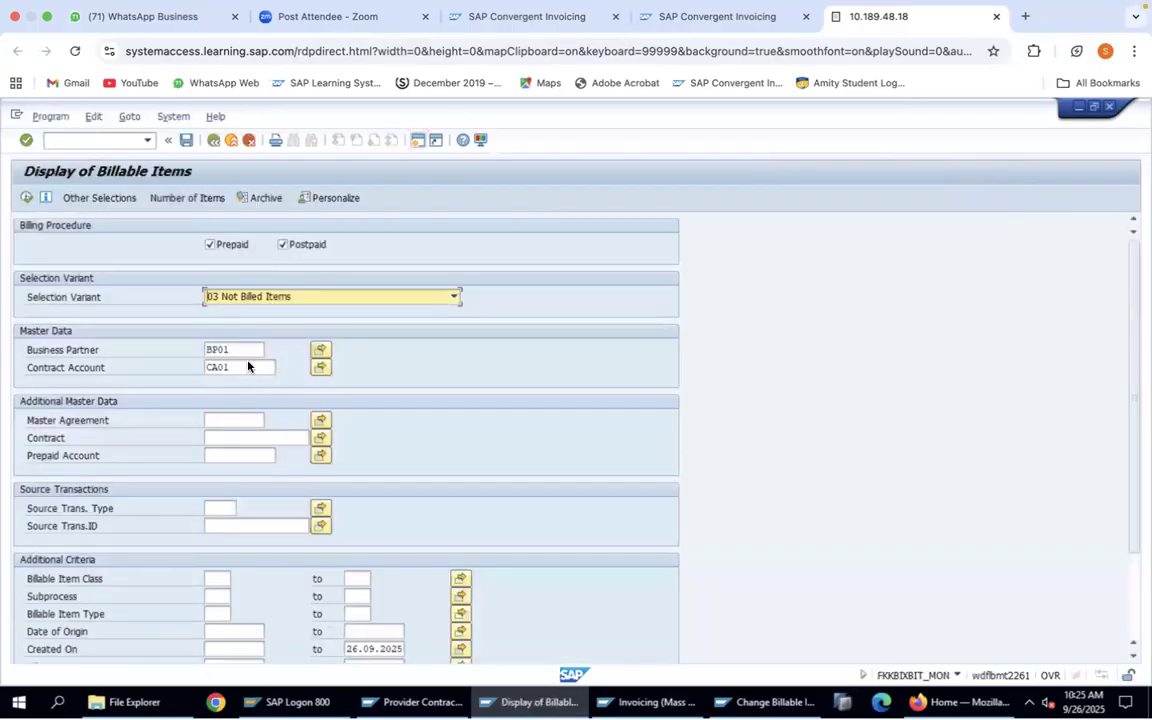
Clear the business partner and contract account selections and set the Created On start date to 26.09.2025.
drag(234, 349, 126, 347)
key(BackSpace)
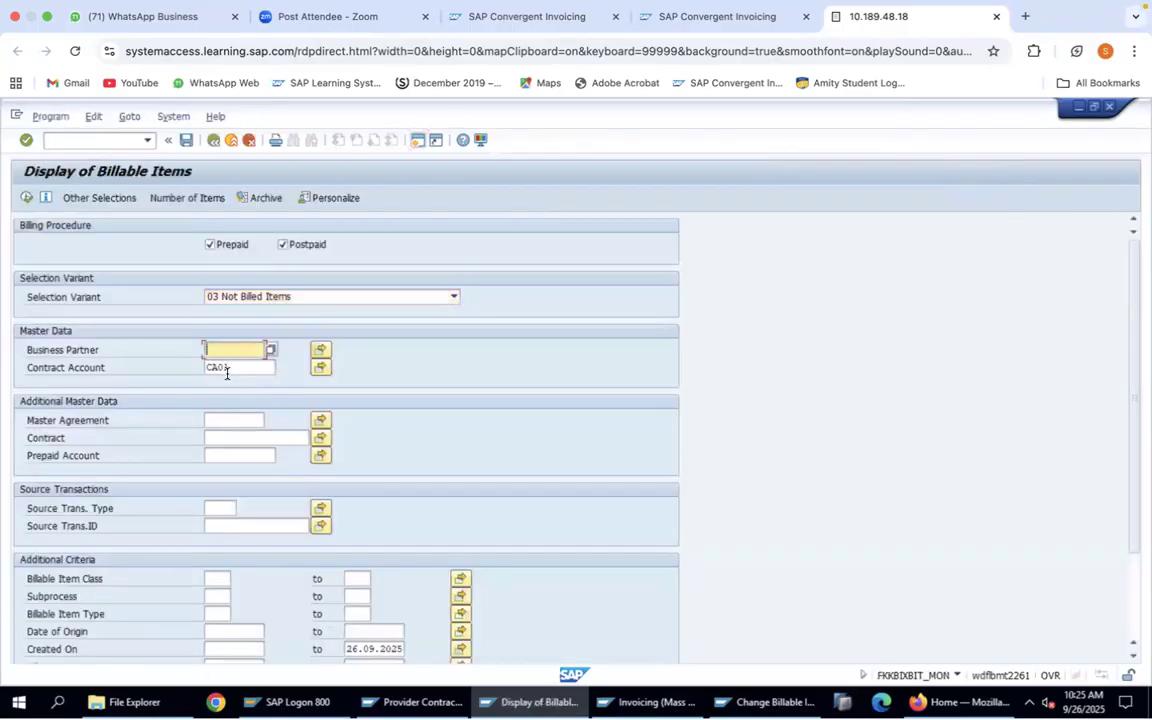
drag(204, 367, 283, 368)
key(BackSpace)
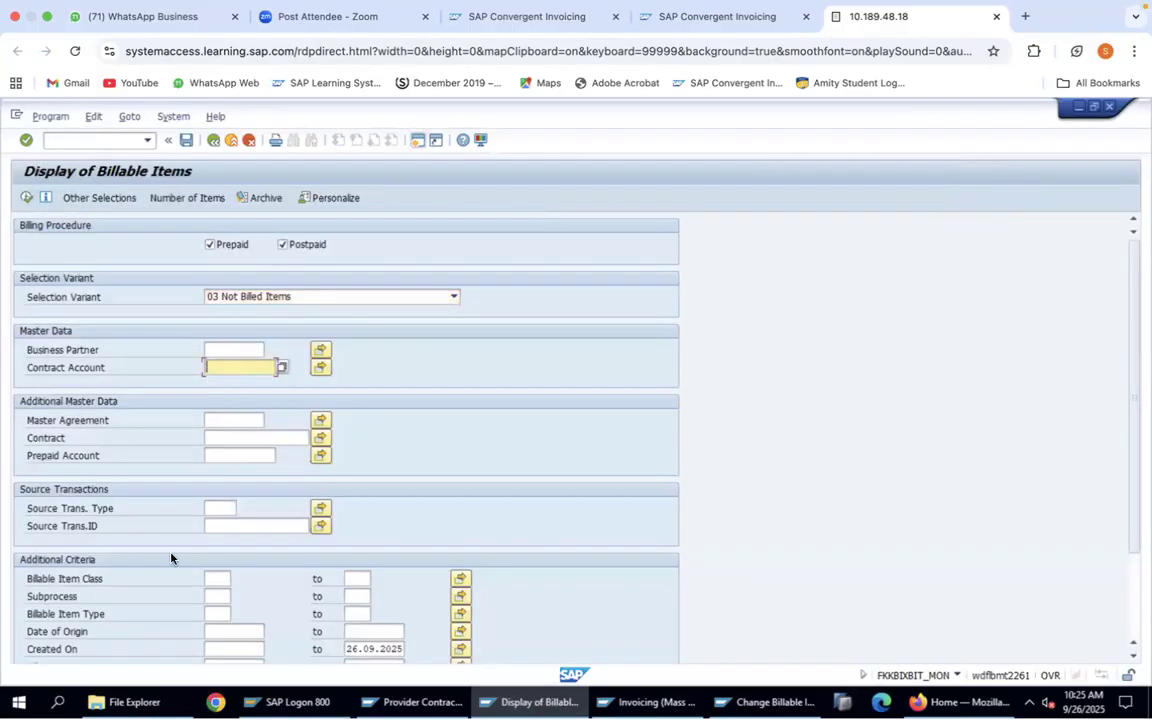
click(235, 649)
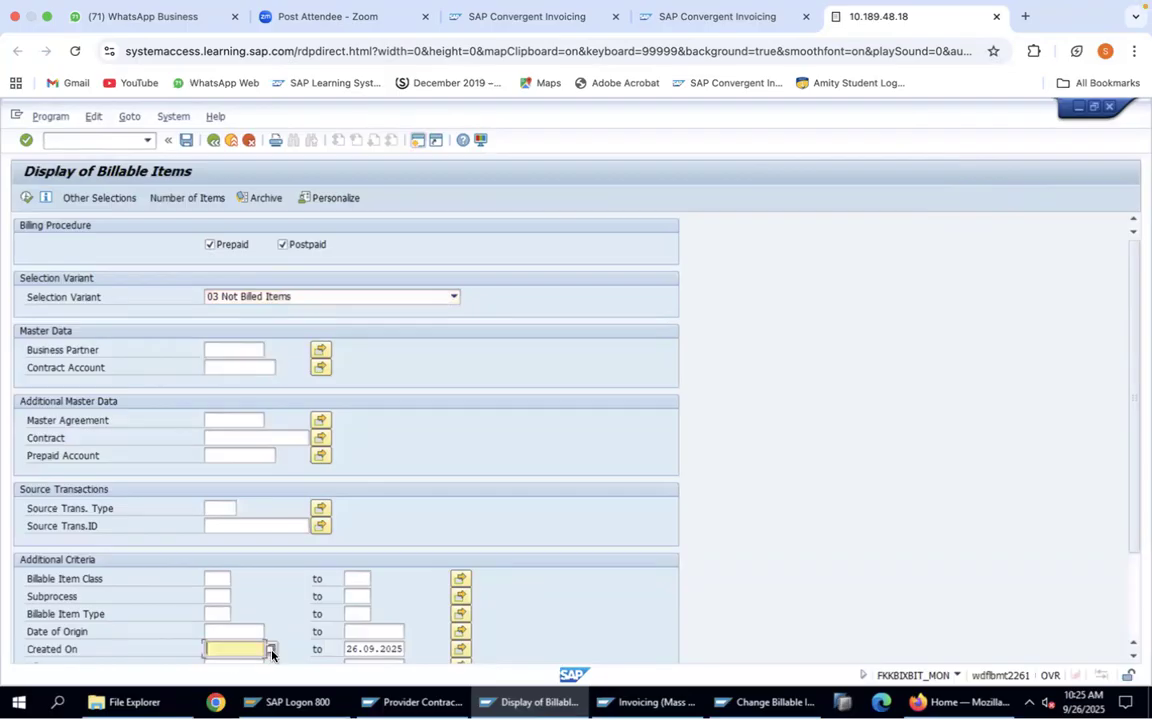
click(270, 650)
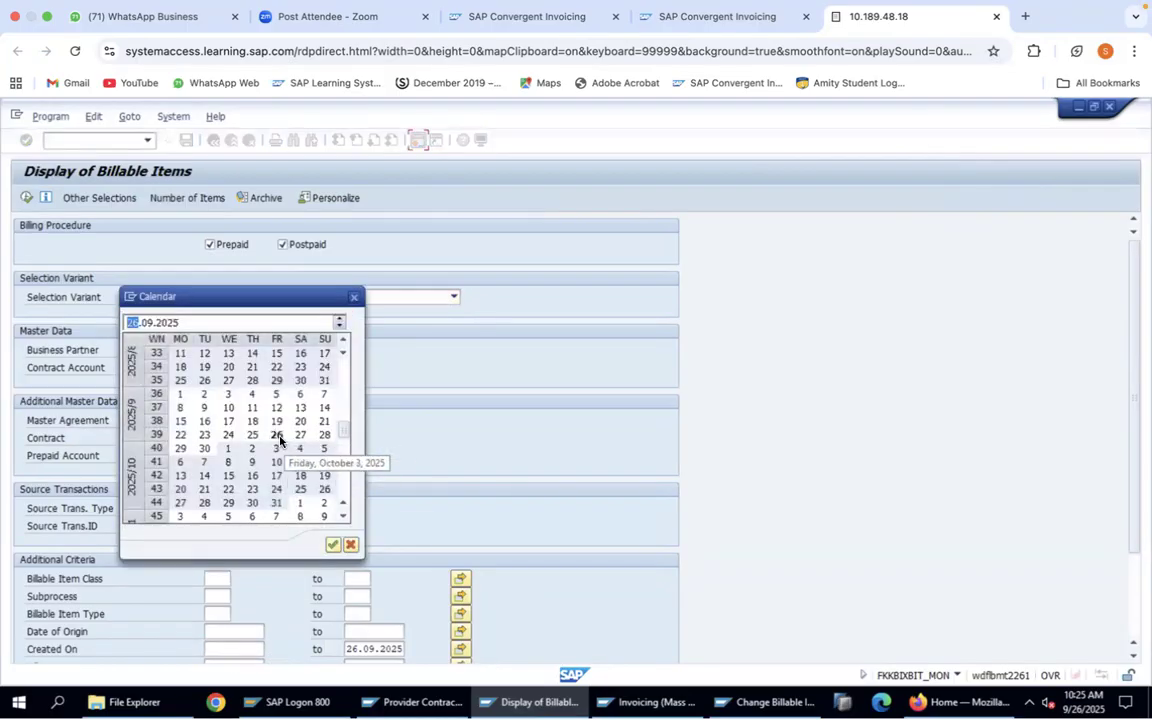
double_click(278, 437)
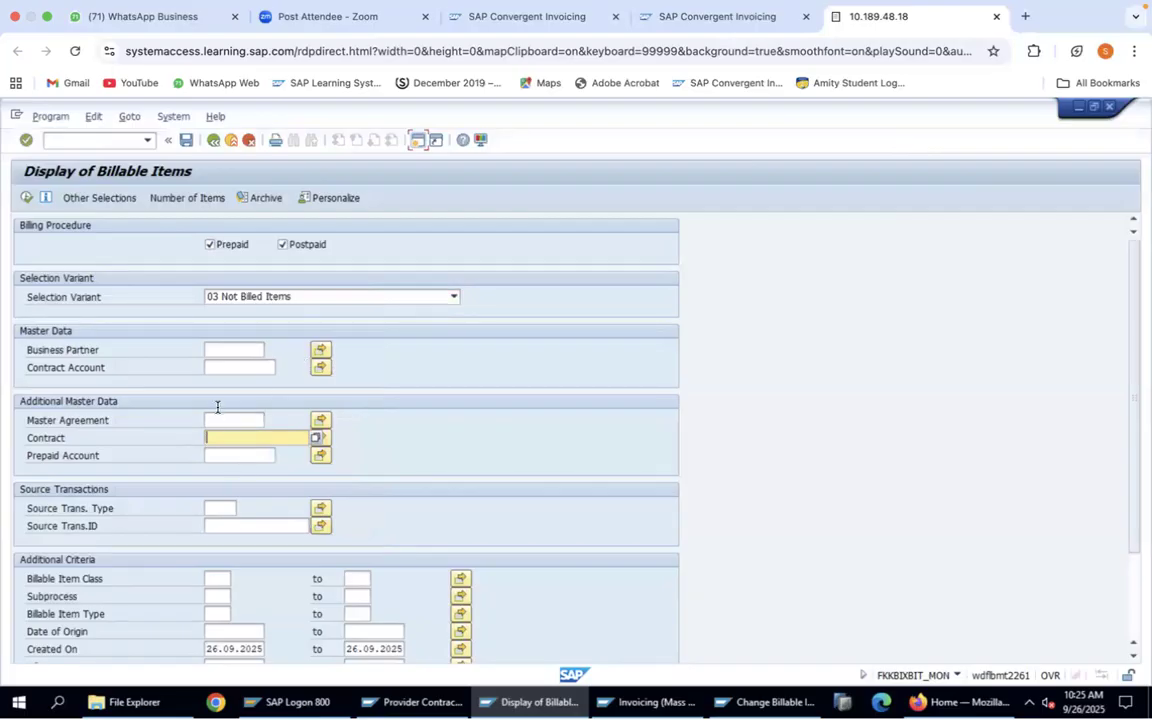
Check the available selection variants and execute the billable items display with 03 Not Billed Items.
click(222, 367)
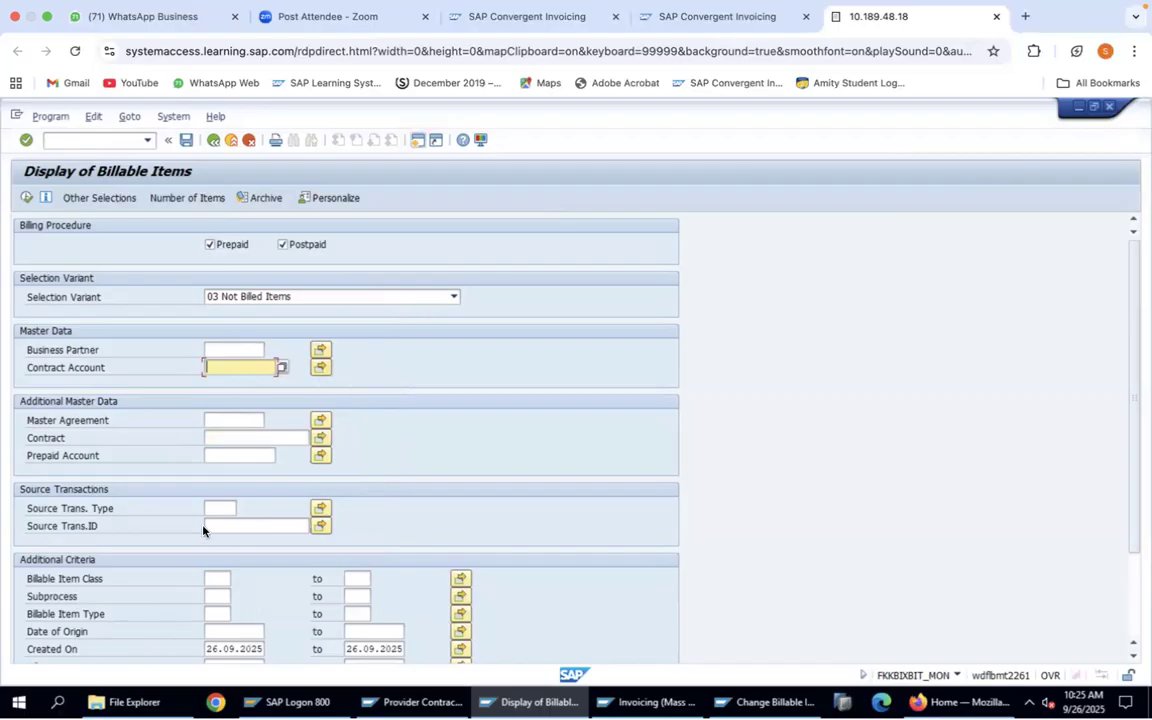
click(214, 578)
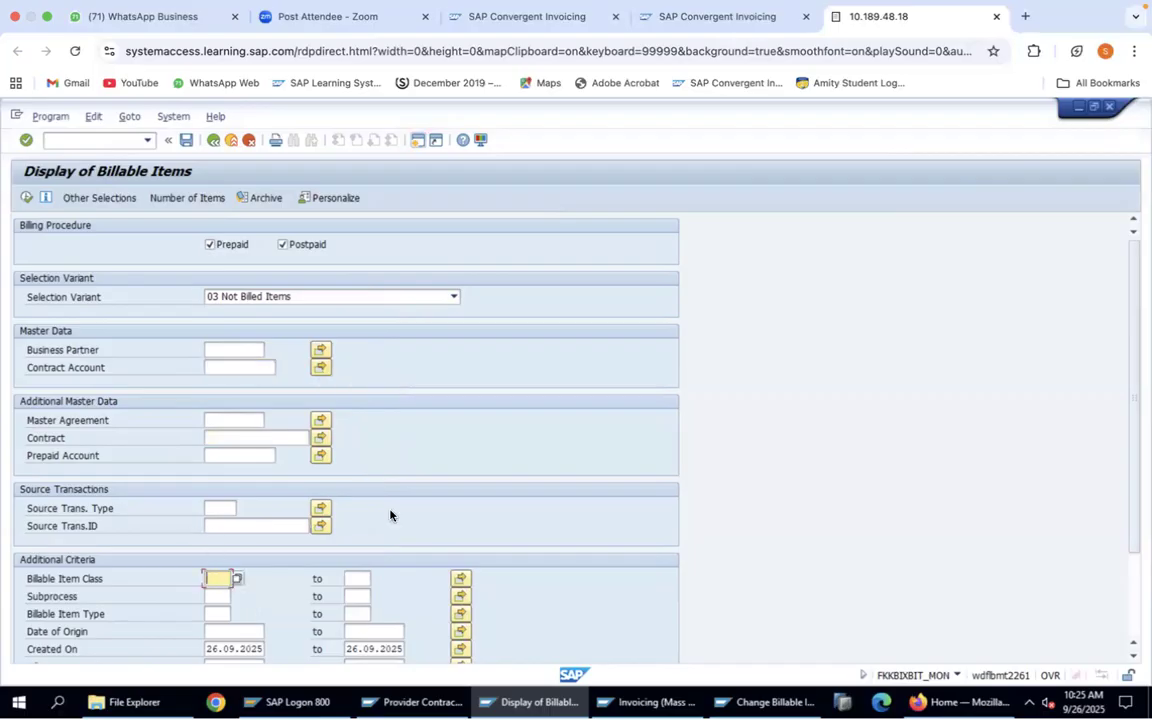
scroll(676, 381, down, 1)
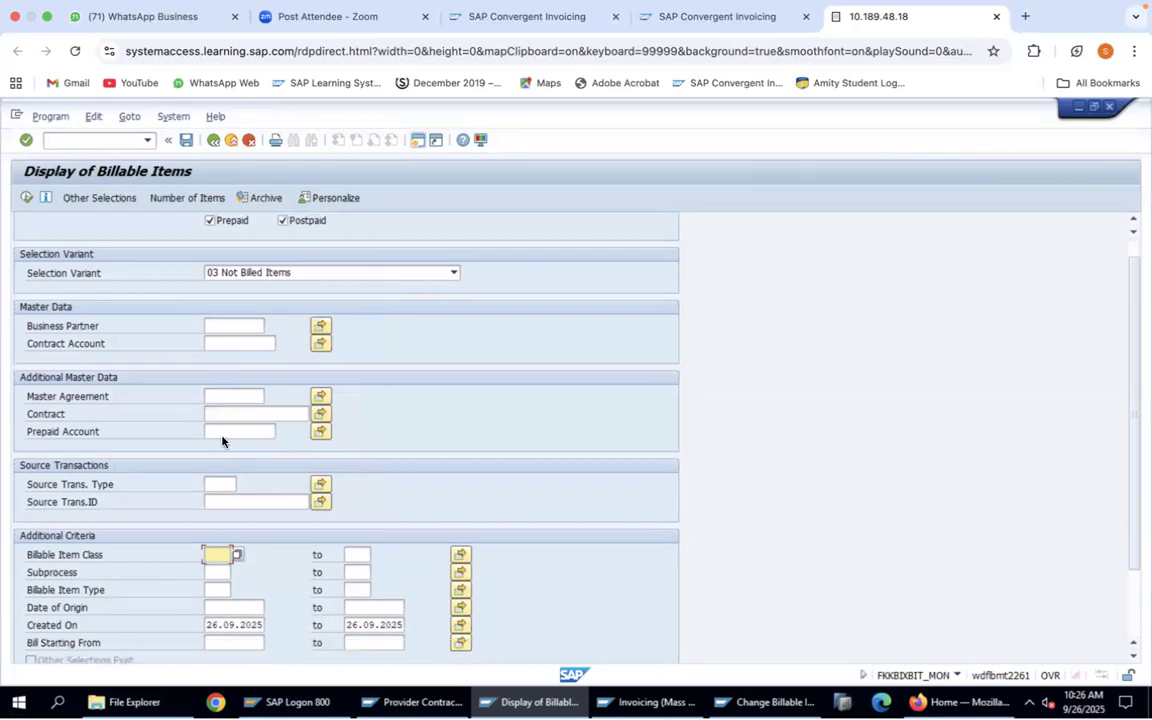
click(255, 270)
click(255, 269)
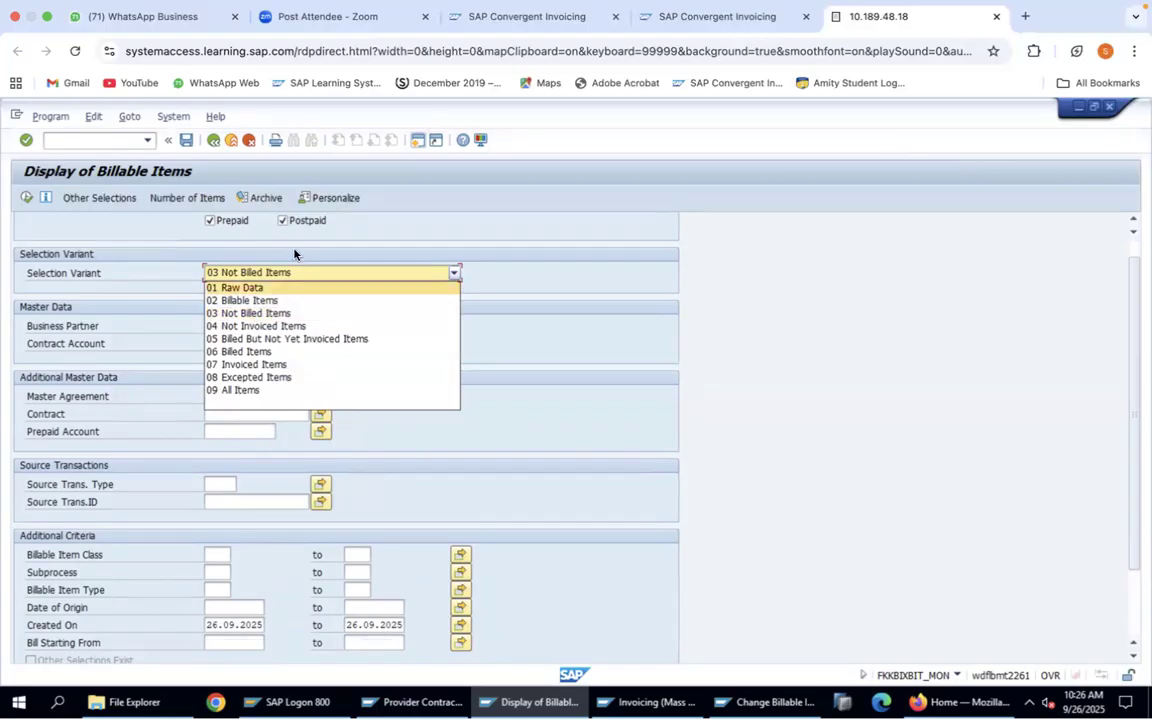
click(264, 222)
click(27, 197)
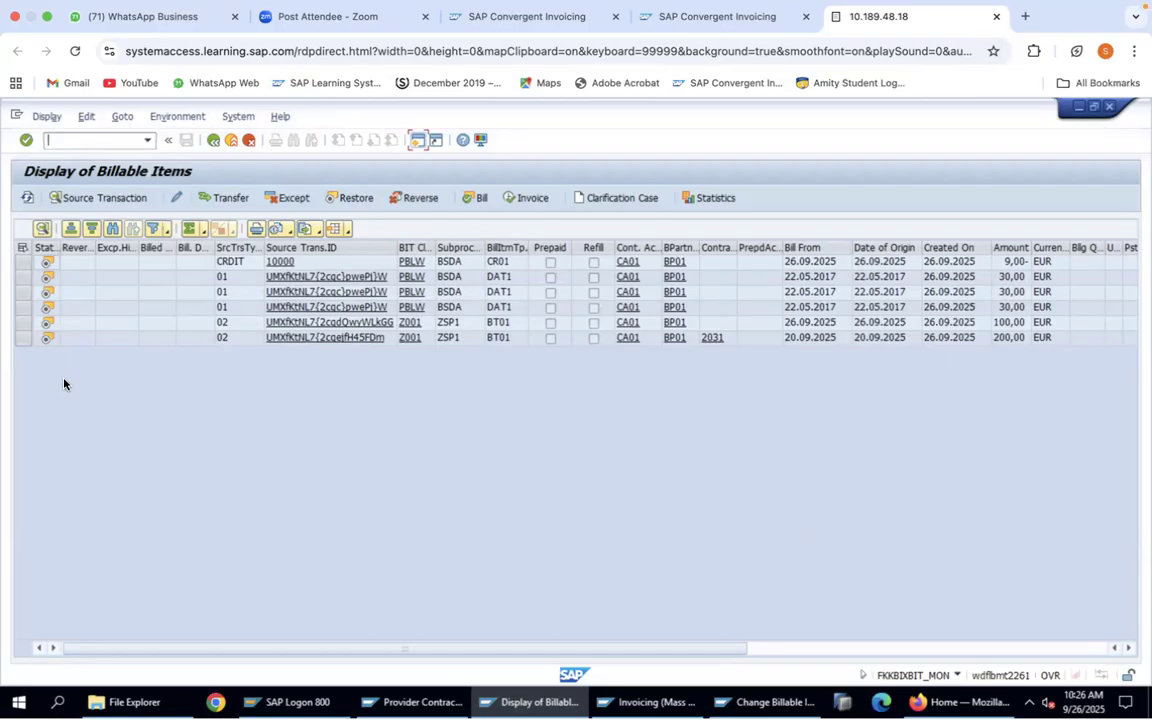
Switch to CI-PPT_v4 (1).pdf and show page 6 about Convergent Charging.
key(super+Tab)
key(super+Tab)
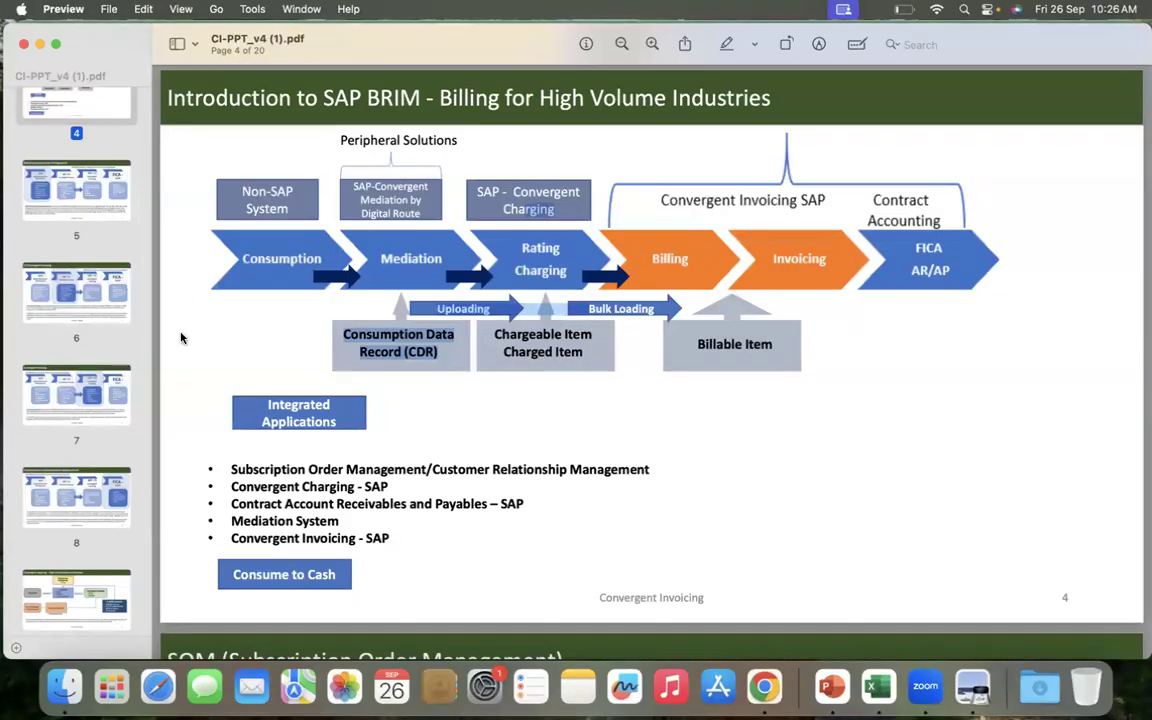
click(97, 278)
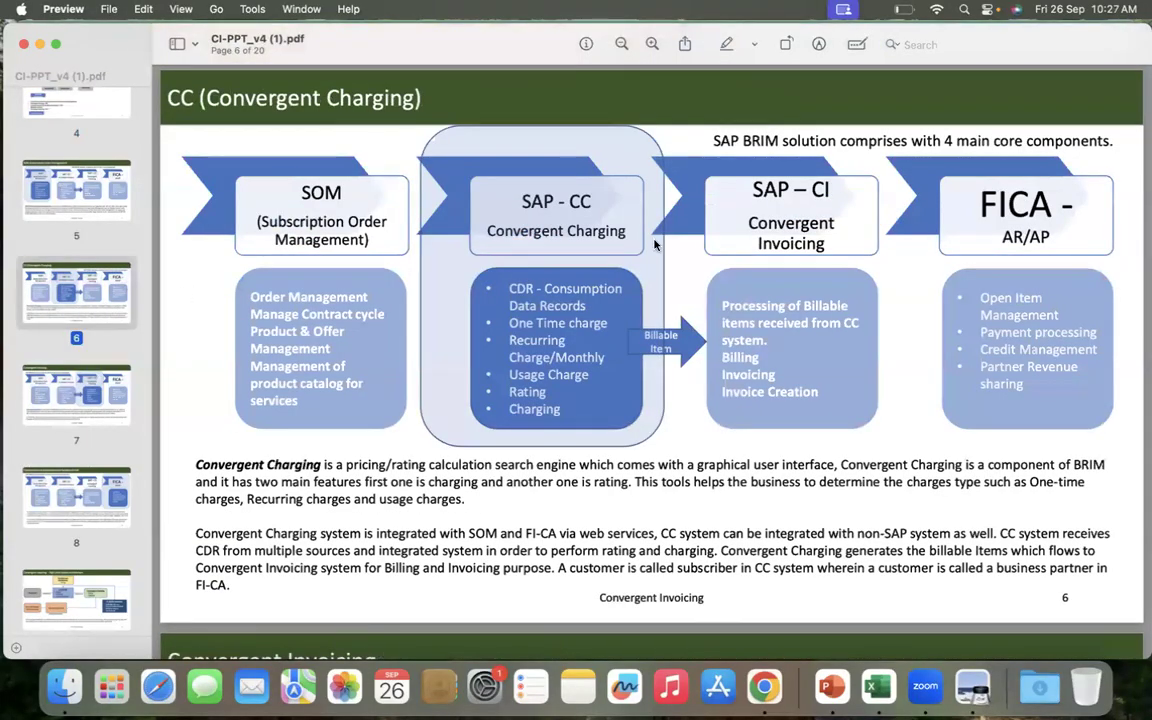